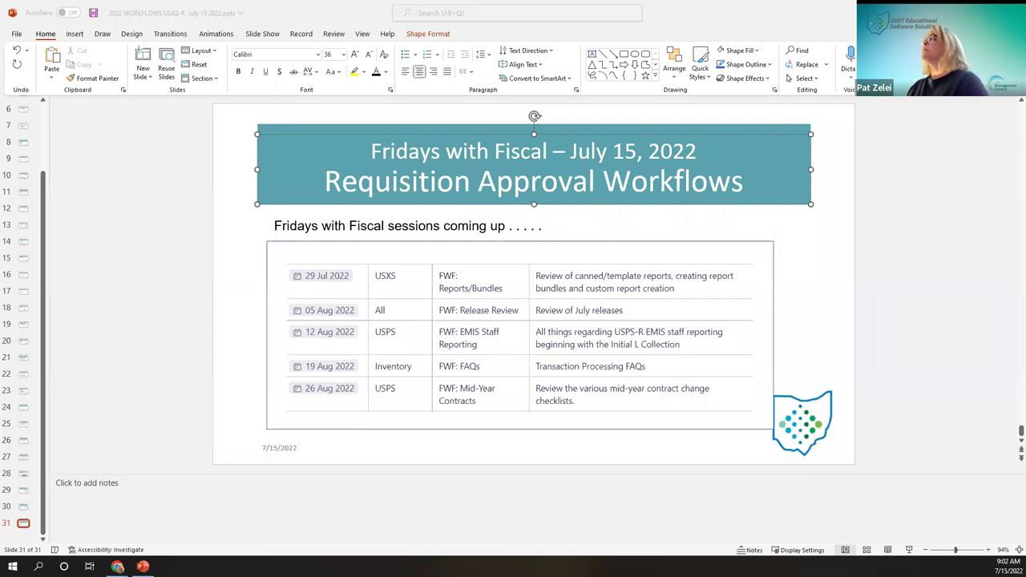
# Switch from the PowerPoint slide to the Chrome window showing the SSDT wiki
pyautogui.hotkey('alt', 'Tab')
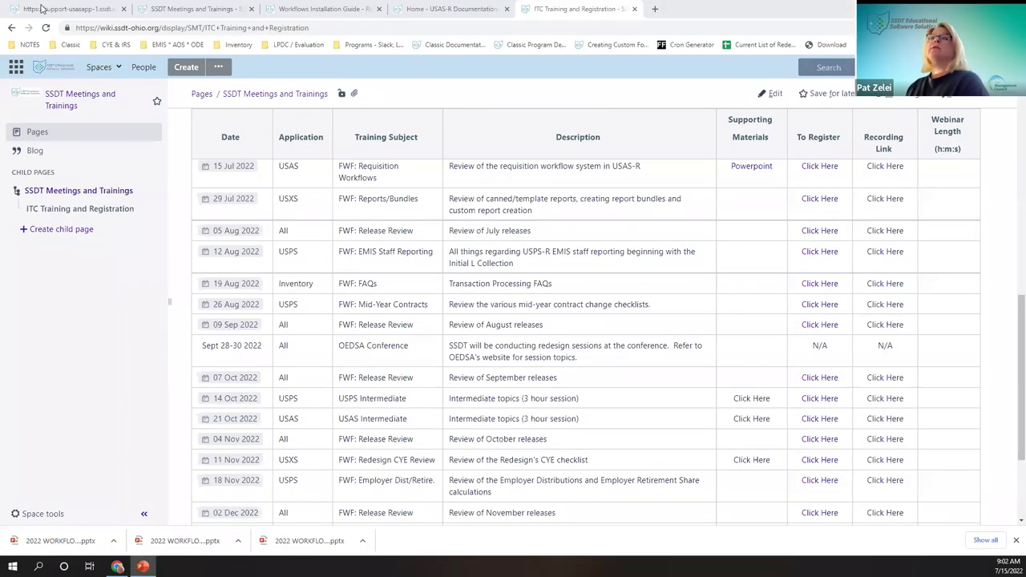
# Open ITC Training and Registration and scroll to the 15 Jul 2022 Requisition Workflows session
pyautogui.click(48, 9)
pyautogui.click(187, 9)
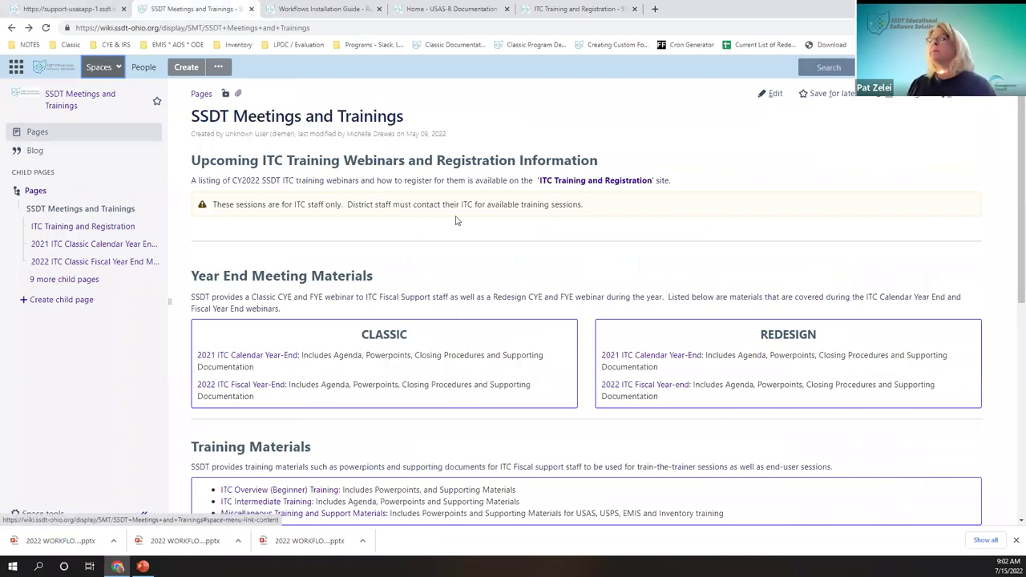
pyautogui.click(590, 184)
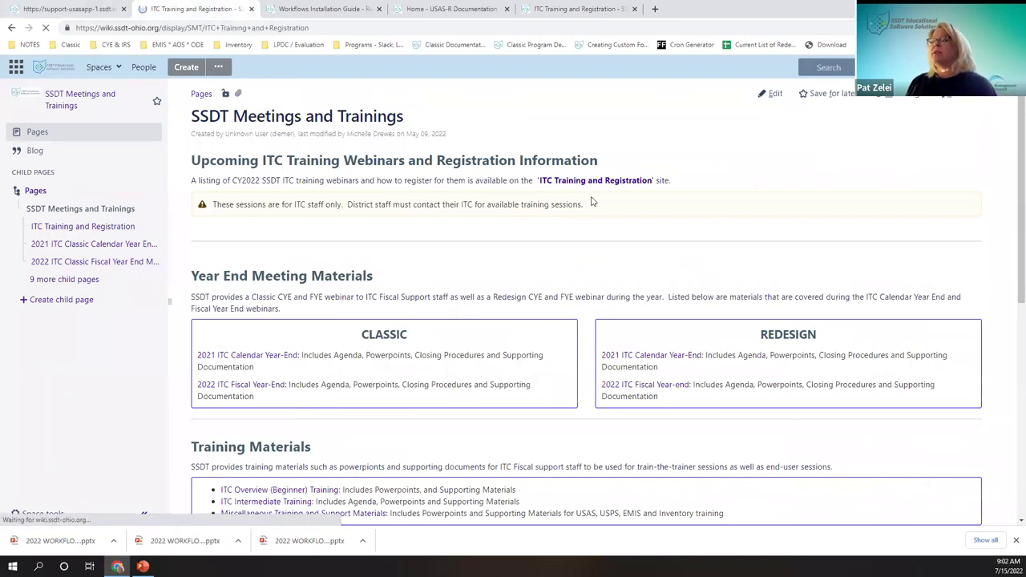
pyautogui.scroll(-4, 593, 281)
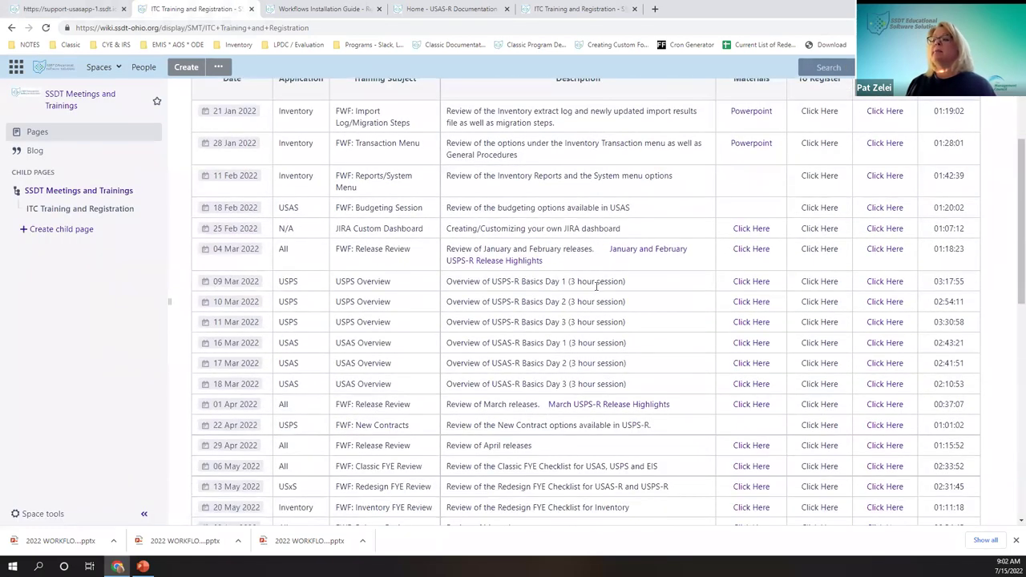
pyautogui.scroll(-2, 587, 302)
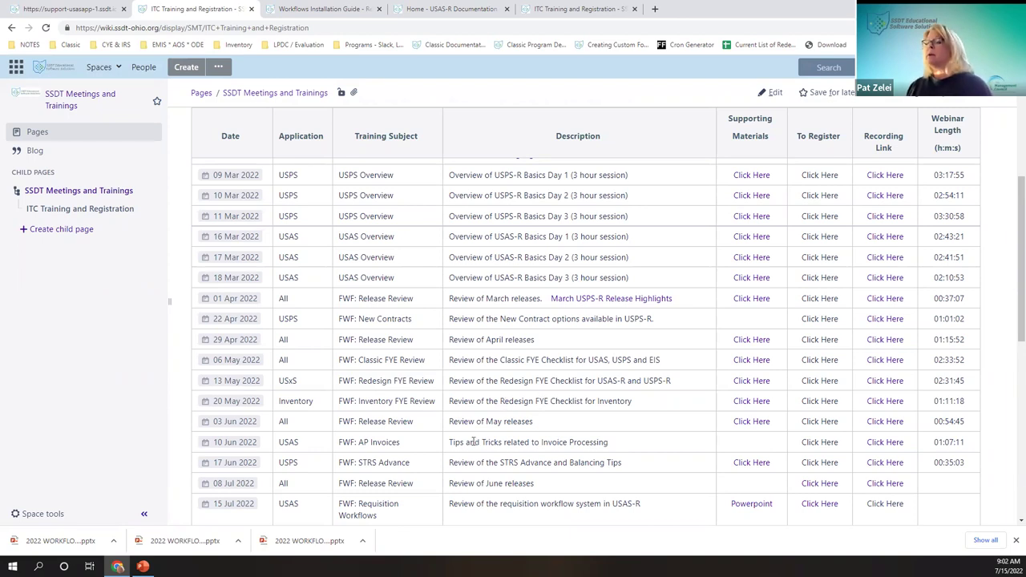
pyautogui.scroll(-1, 525, 481)
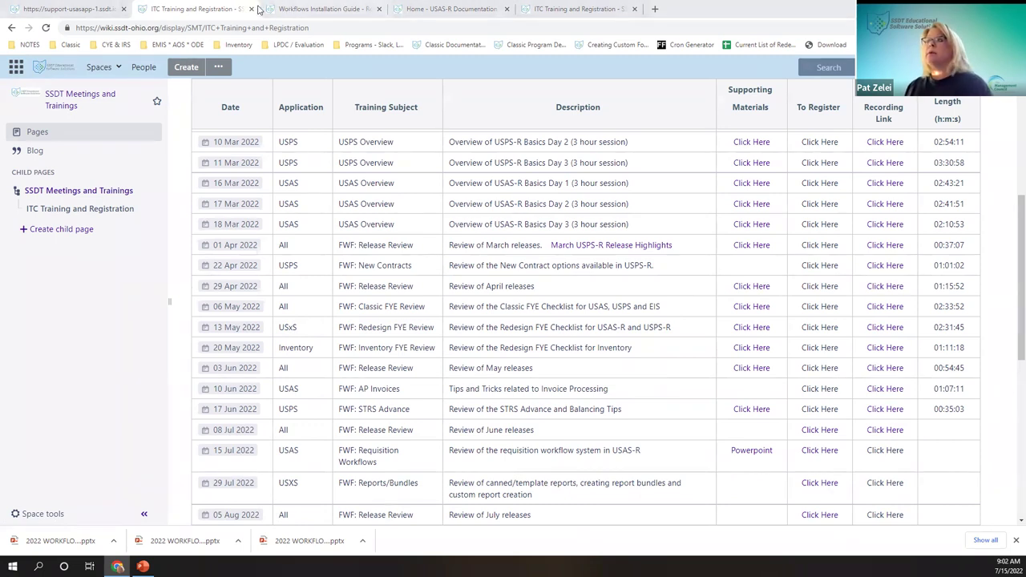
# Read through the Workflows Installation Guide down to its USAS Post Install Procedures
pyautogui.click(298, 10)
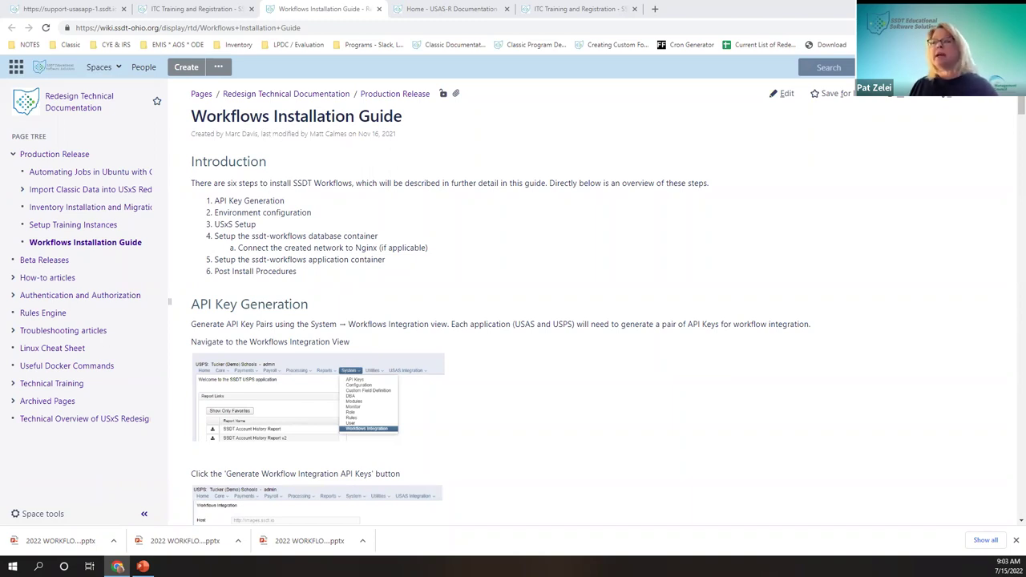
pyautogui.scroll(-2, 802, 303)
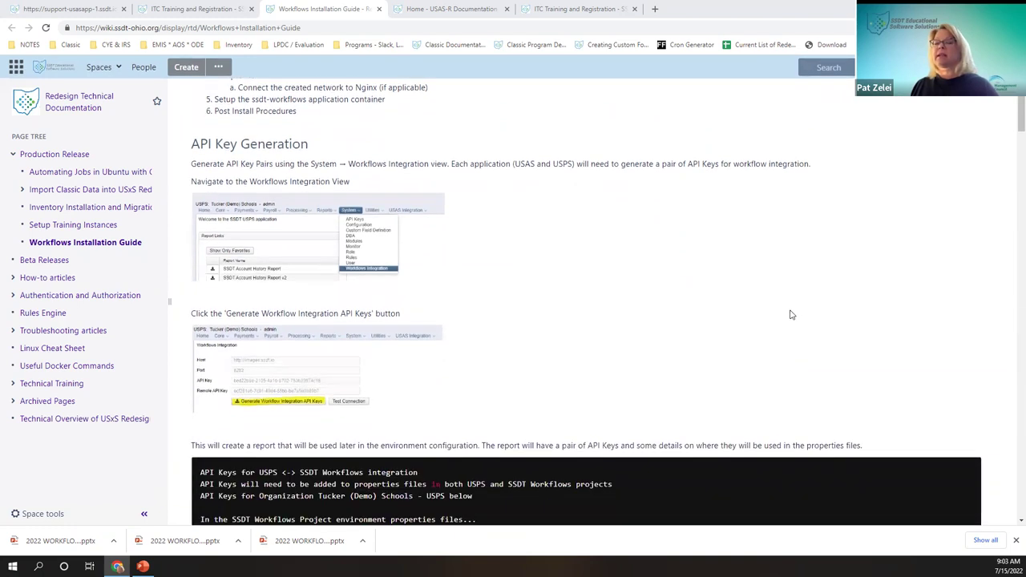
pyautogui.scroll(-3, 790, 314)
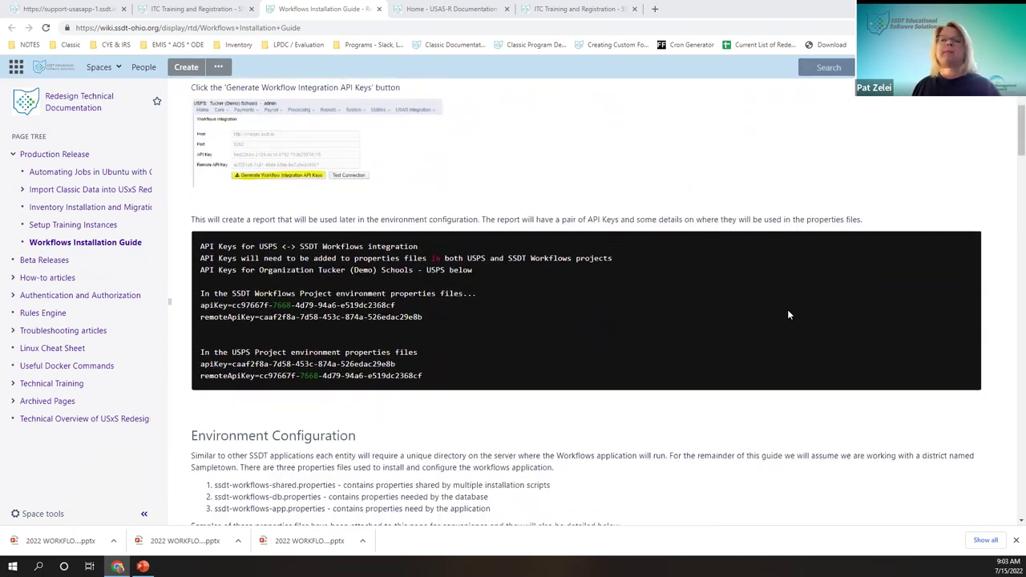
pyautogui.scroll(-3, 787, 315)
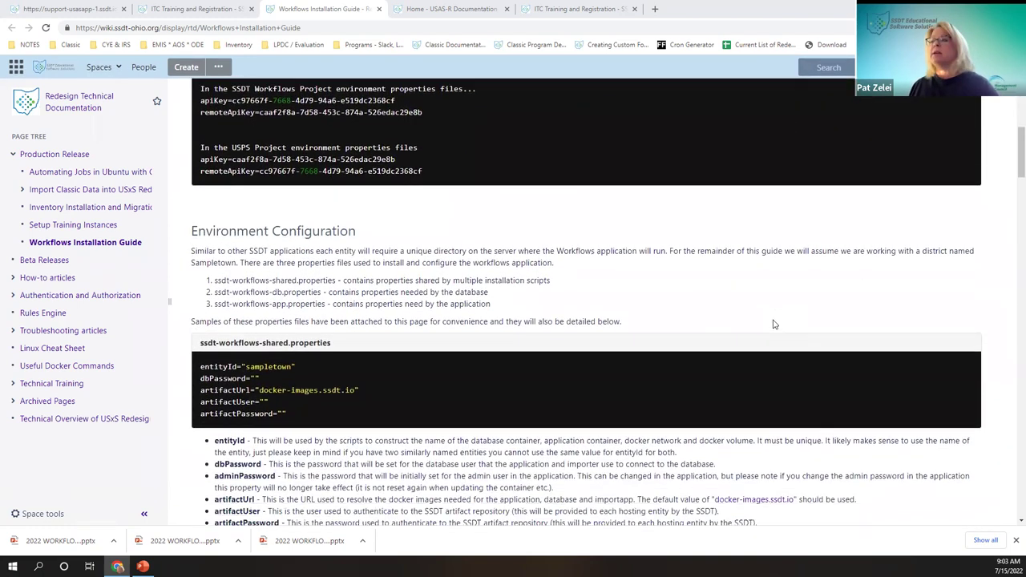
pyautogui.scroll(-4, 773, 323)
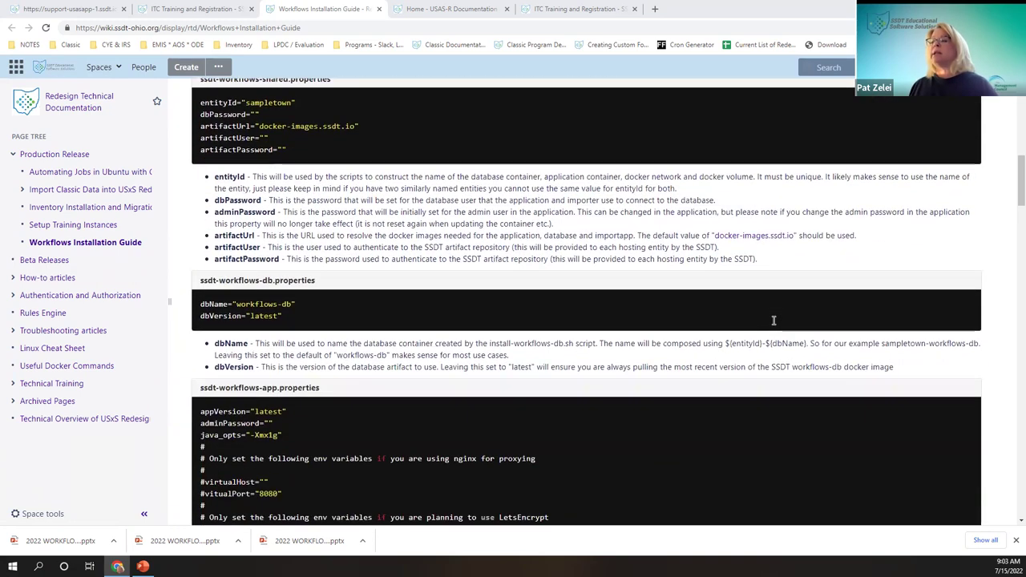
pyautogui.scroll(-5, 773, 321)
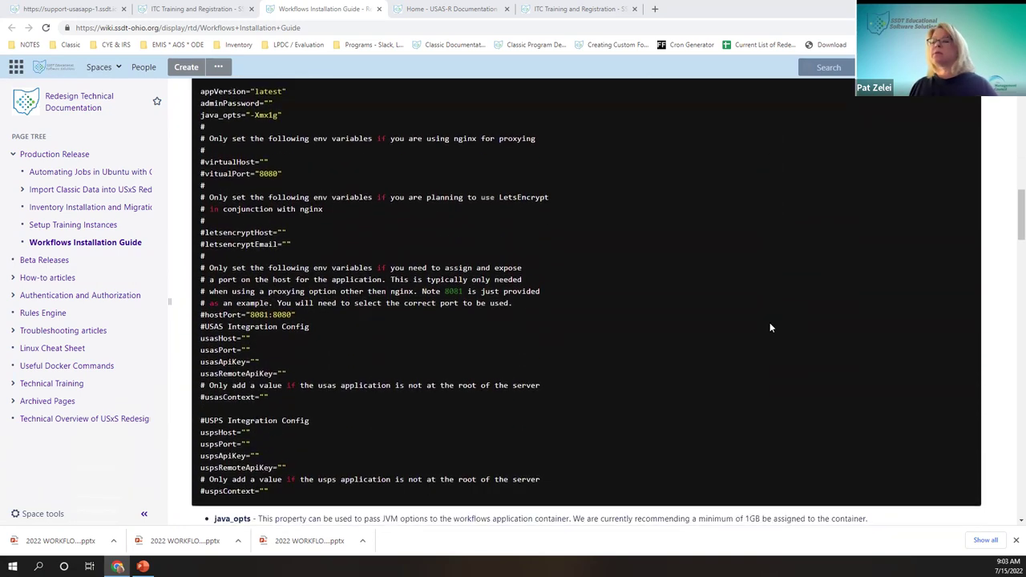
pyautogui.scroll(-5, 769, 327)
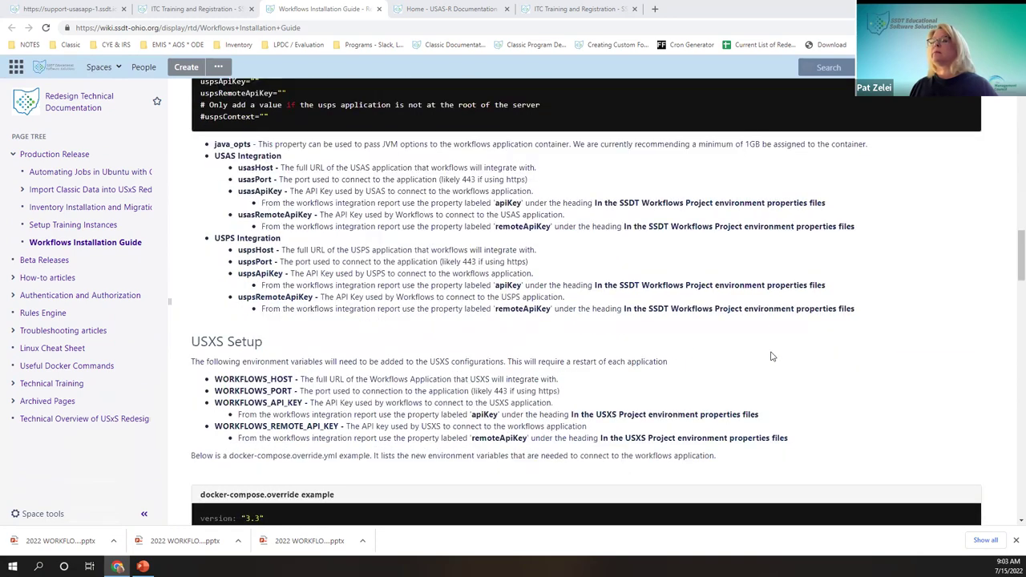
pyautogui.scroll(-10, 771, 355)
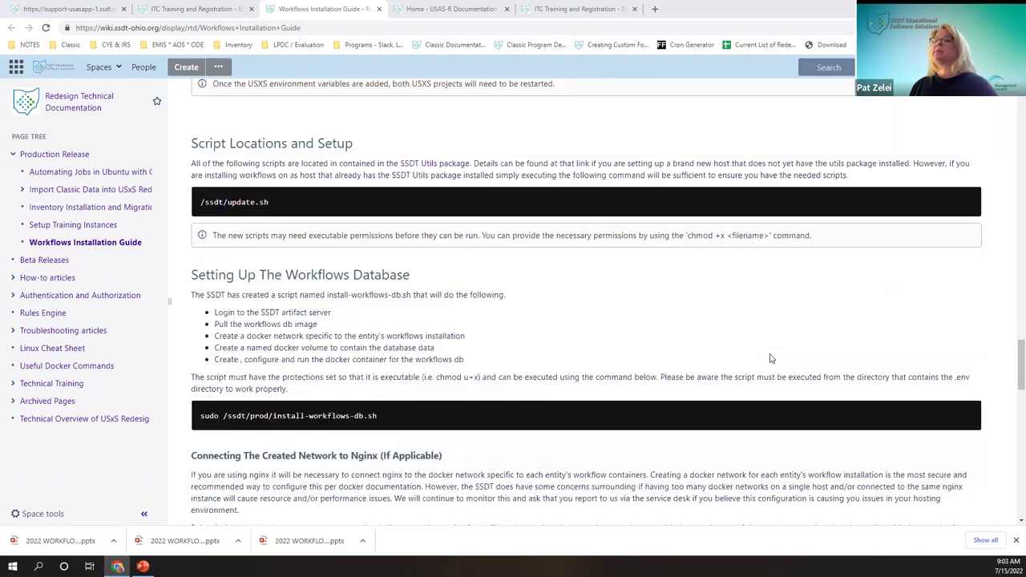
pyautogui.scroll(-6, 770, 359)
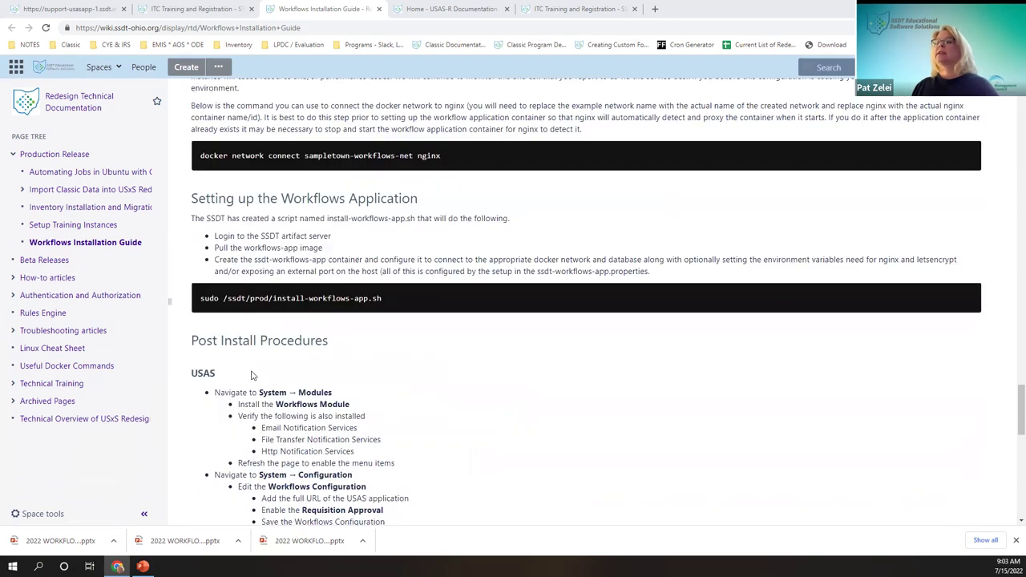
pyautogui.scroll(-3, 277, 331)
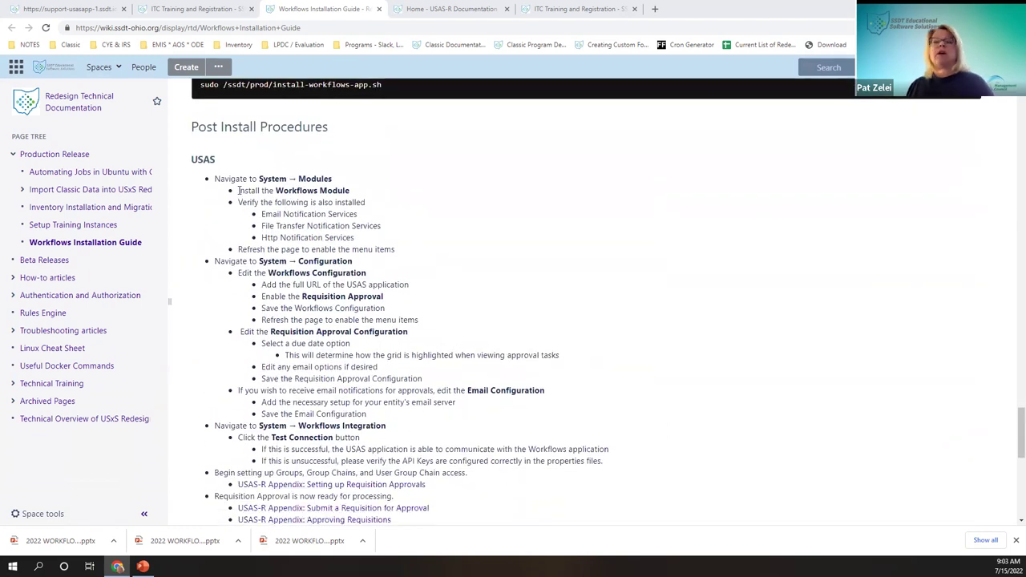
pyautogui.click(473, 7)
# Navigate USAS-R documentation via Appendix and Workflow Procedures to Setting Up Requisition Approvals
pyautogui.scroll(-2, 326, 355)
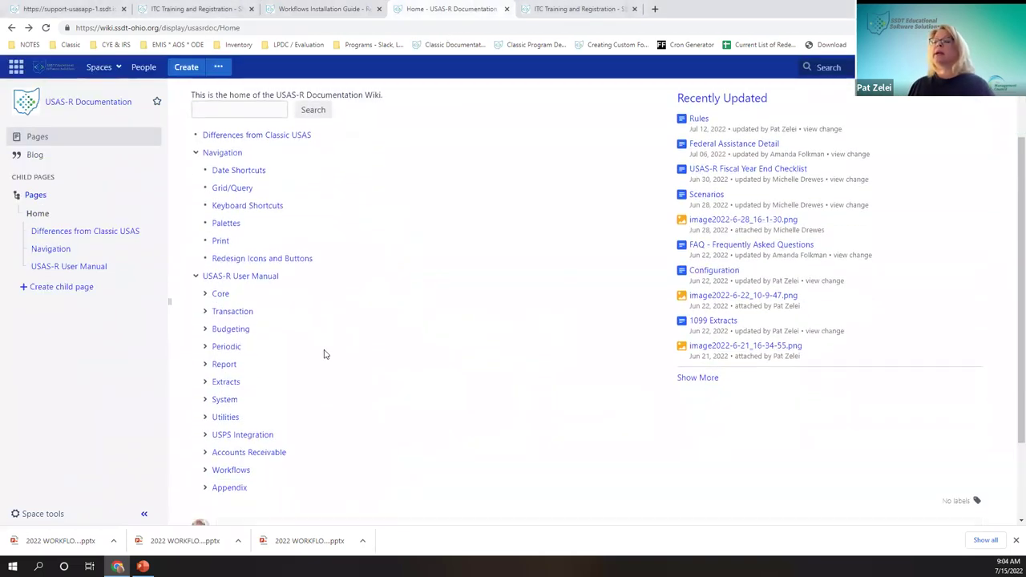
pyautogui.scroll(-1, 324, 354)
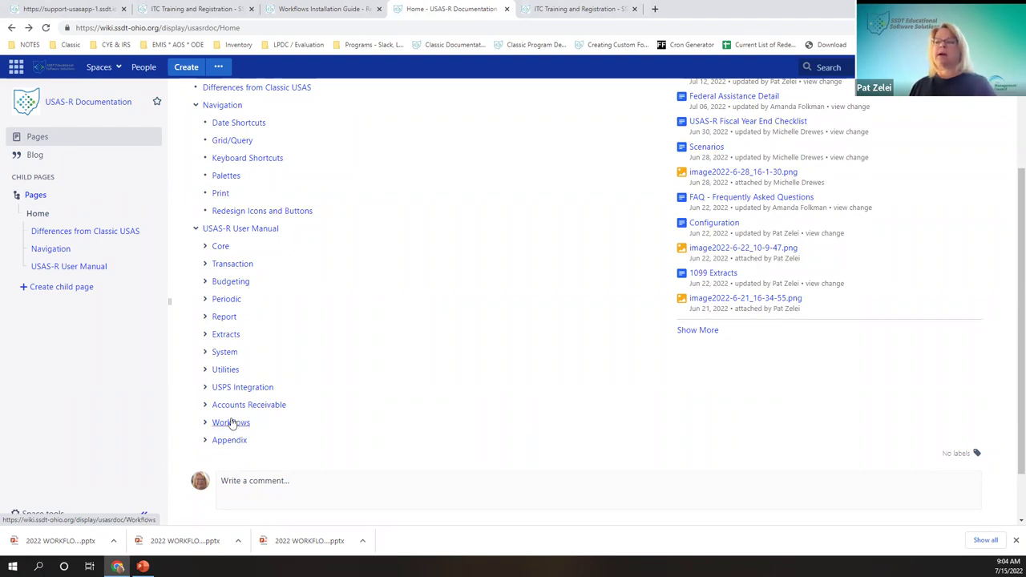
pyautogui.click(243, 446)
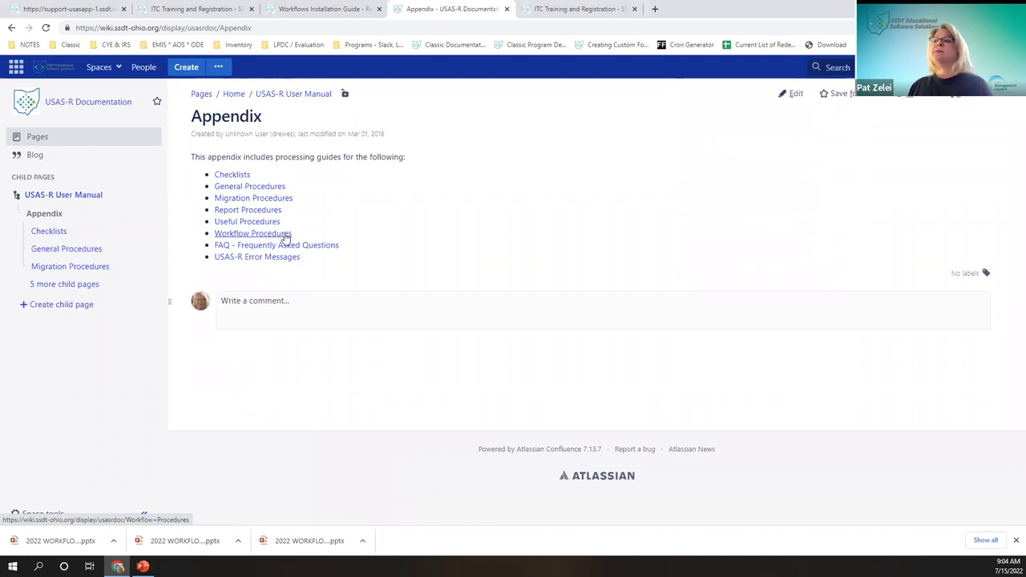
pyautogui.click(286, 237)
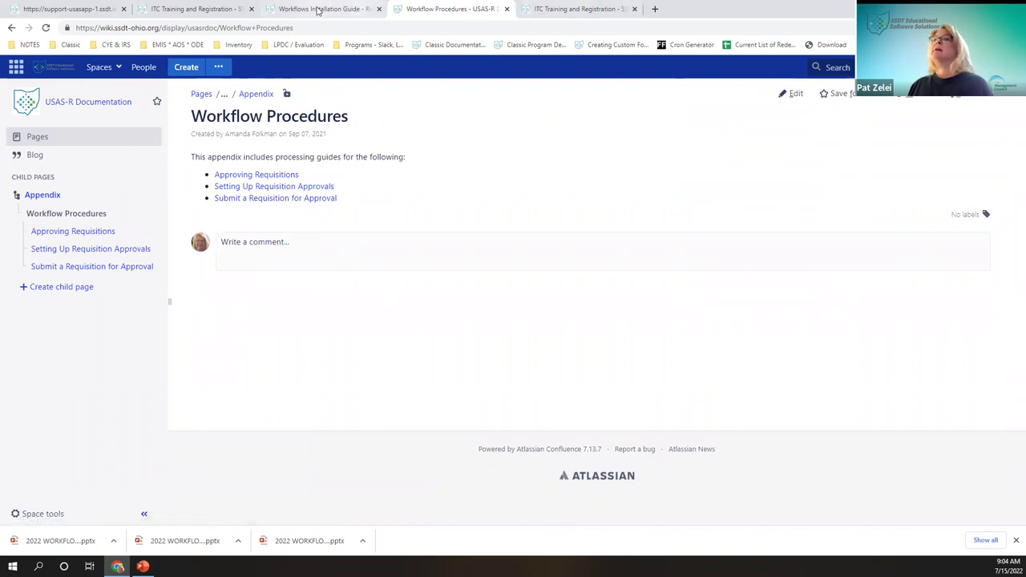
pyautogui.click(242, 194)
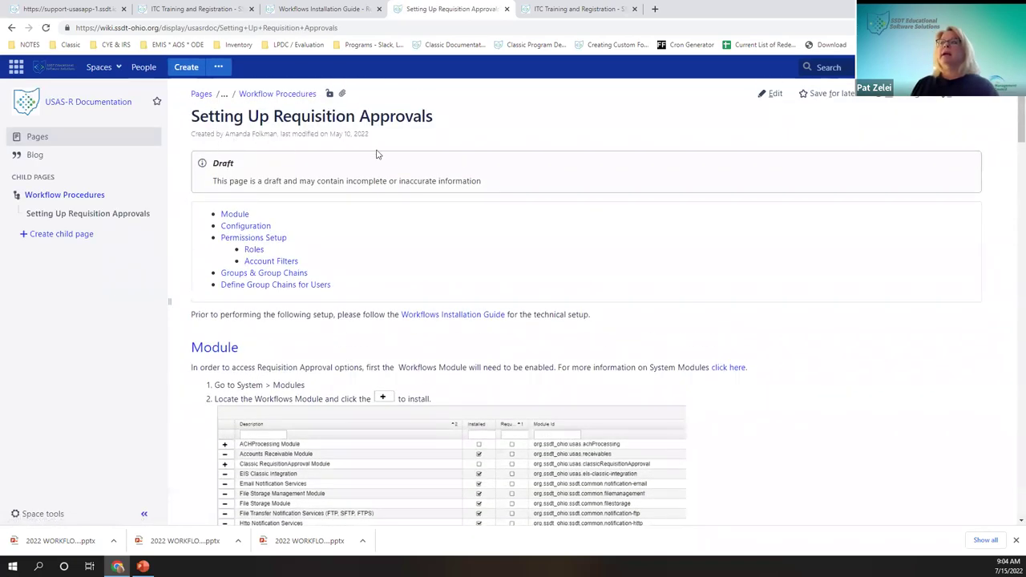
# Recheck the post-install steps and Workflow Procedures, then switch to the USAS Workflows home
pyautogui.click(307, 6)
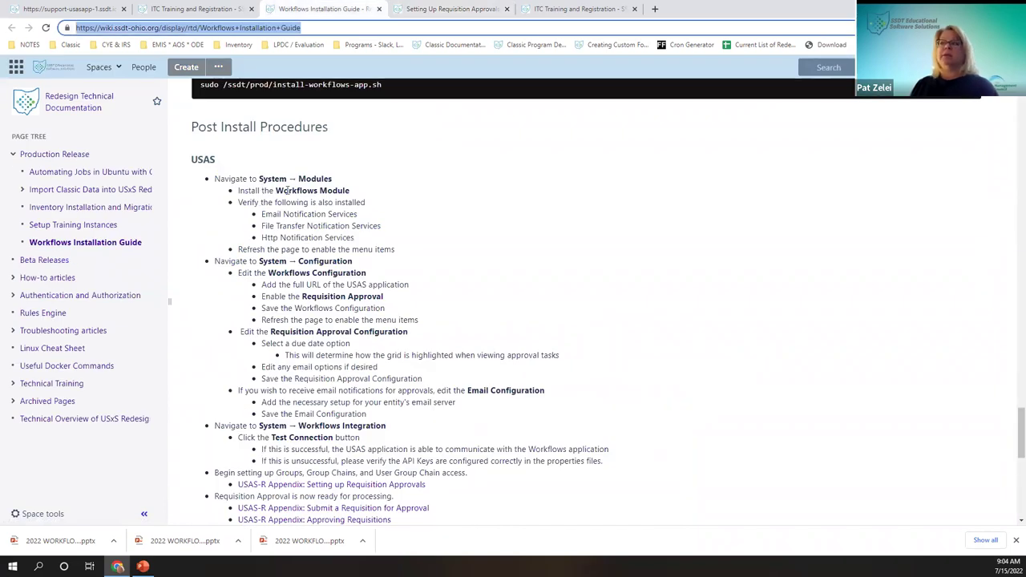
pyautogui.click(437, 9)
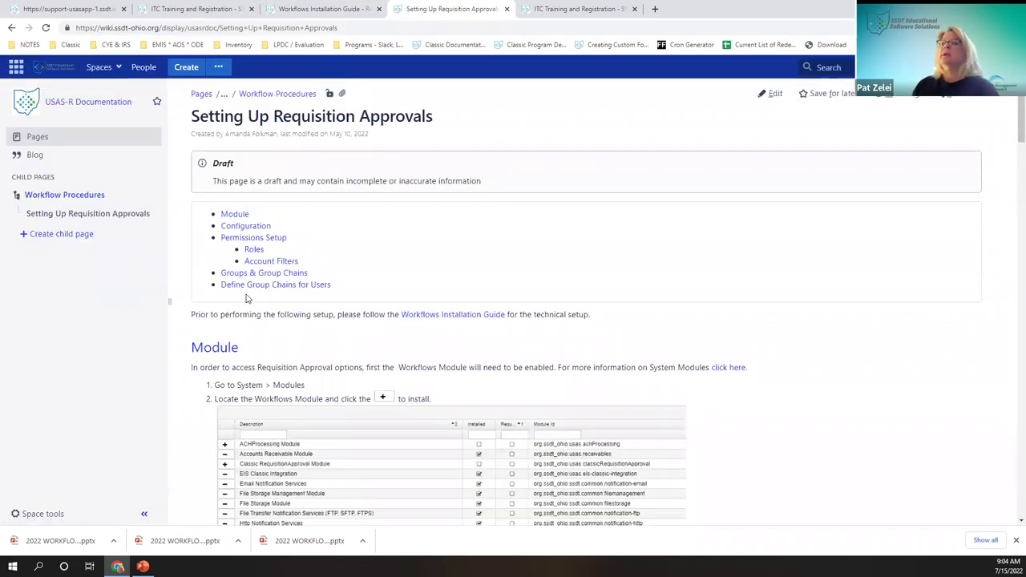
pyautogui.scroll(-1, 218, 303)
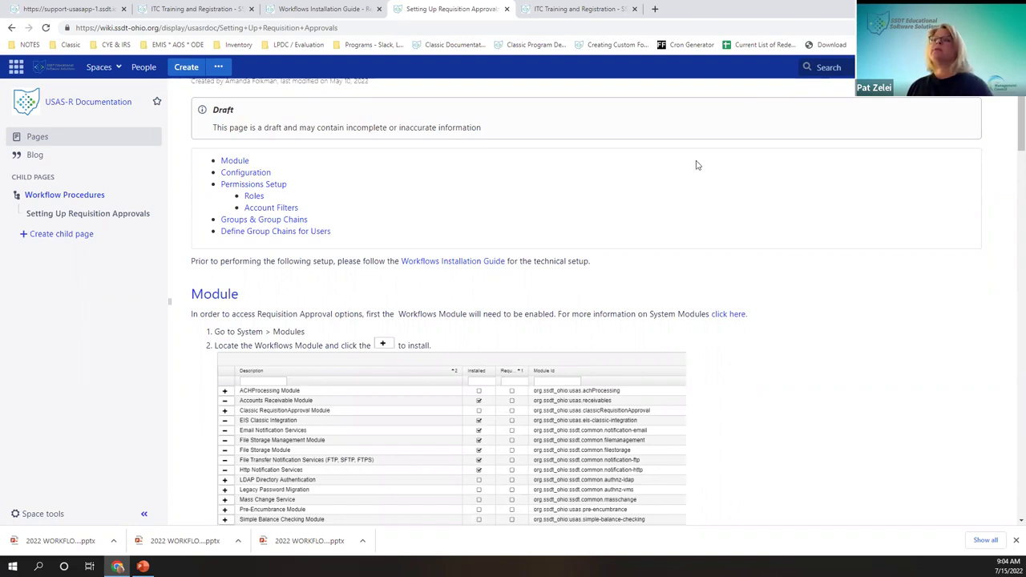
pyautogui.click(80, 198)
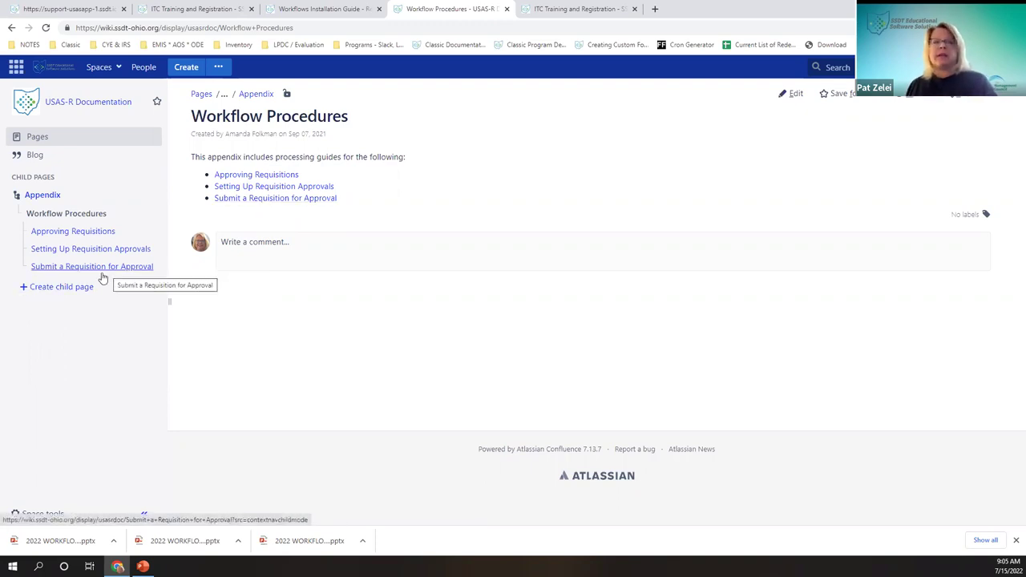
pyautogui.click(74, 8)
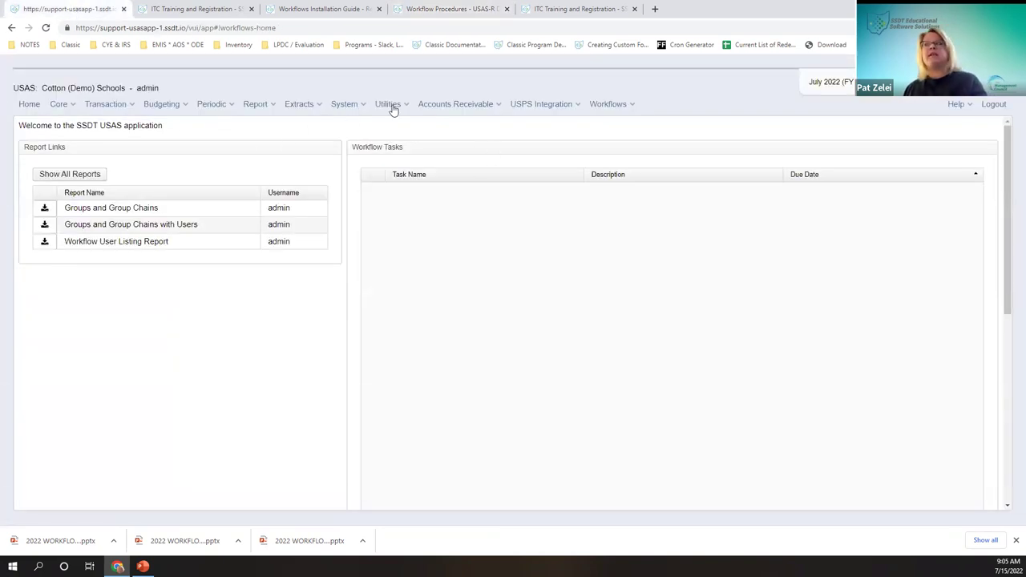
pyautogui.click(348, 105)
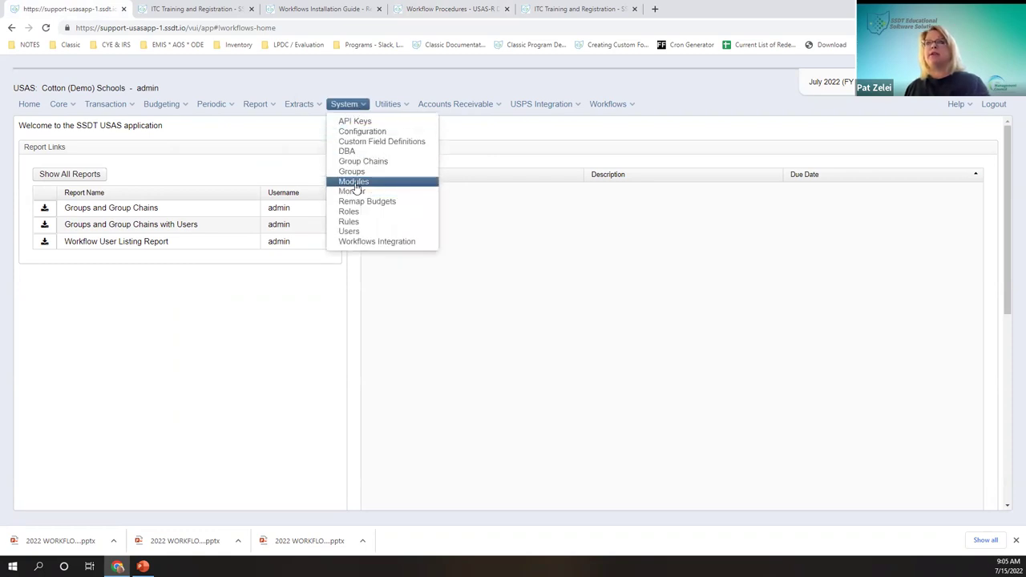
# Open System > Modules and reload it to confirm Workflows Module 8.49.1 is installed
pyautogui.click(353, 181)
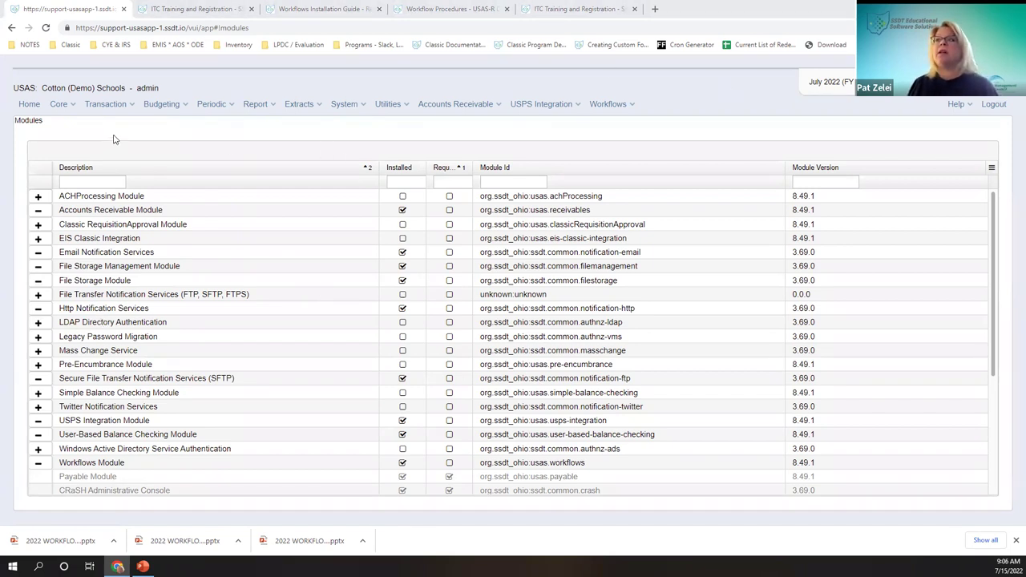
pyautogui.click(46, 27)
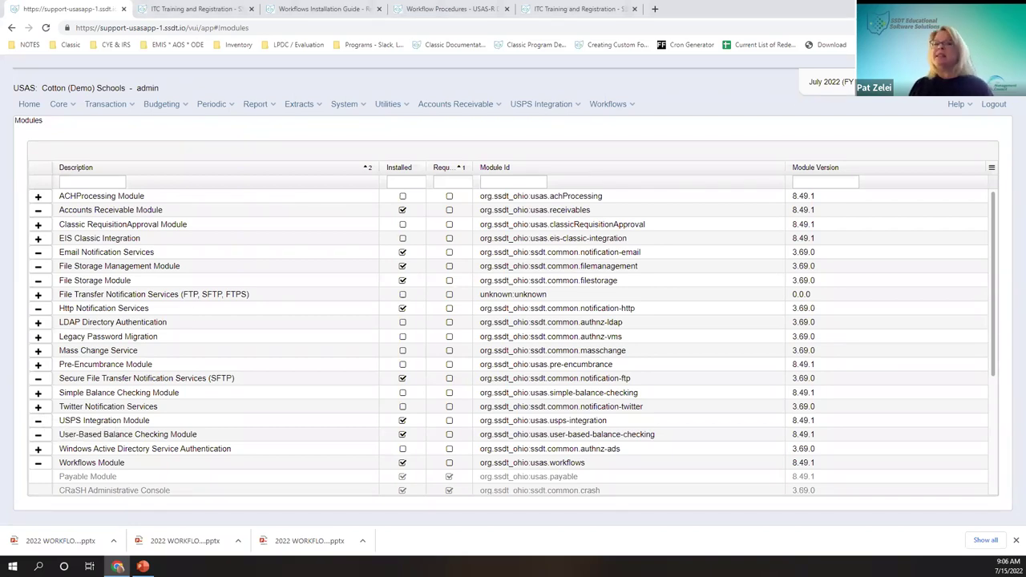
pyautogui.click(347, 106)
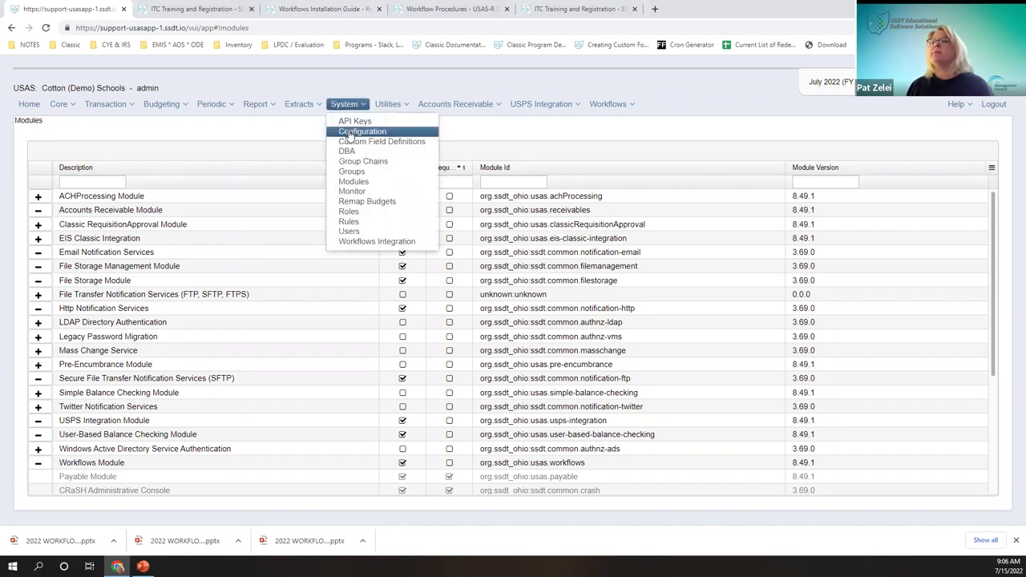
# Review the Workflows Configuration, with its application URL and Requisition Approval enabled, and cancel unchanged
pyautogui.click(352, 133)
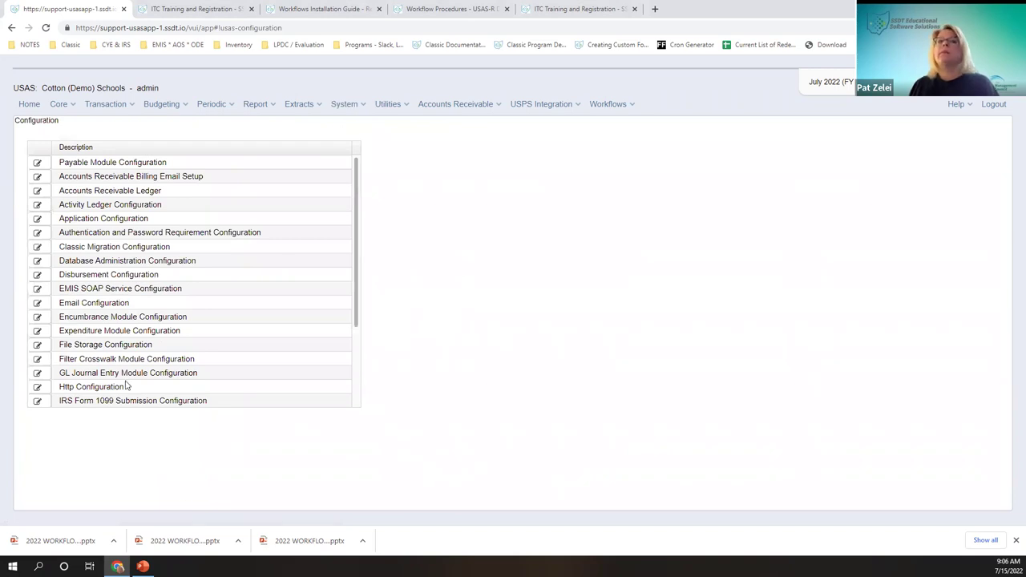
pyautogui.scroll(-1, 136, 328)
pyautogui.scroll(-1, 145, 338)
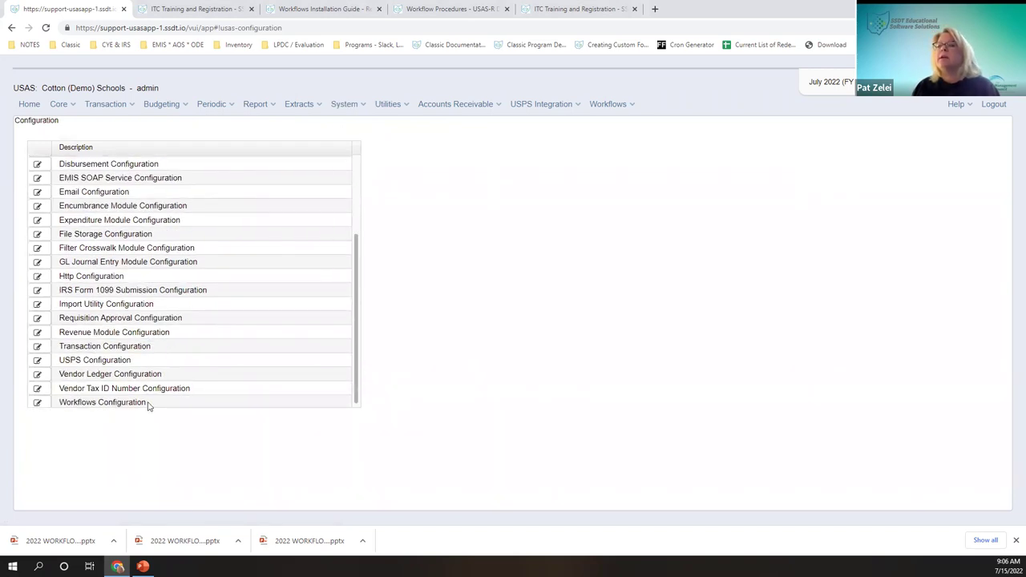
pyautogui.scroll(2, 321, 287)
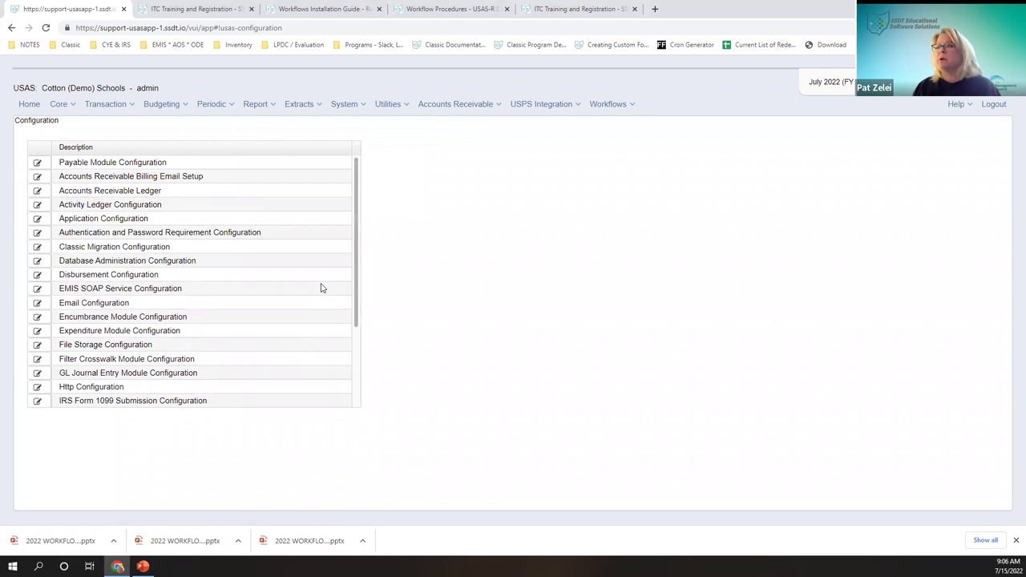
pyautogui.scroll(-2, 320, 289)
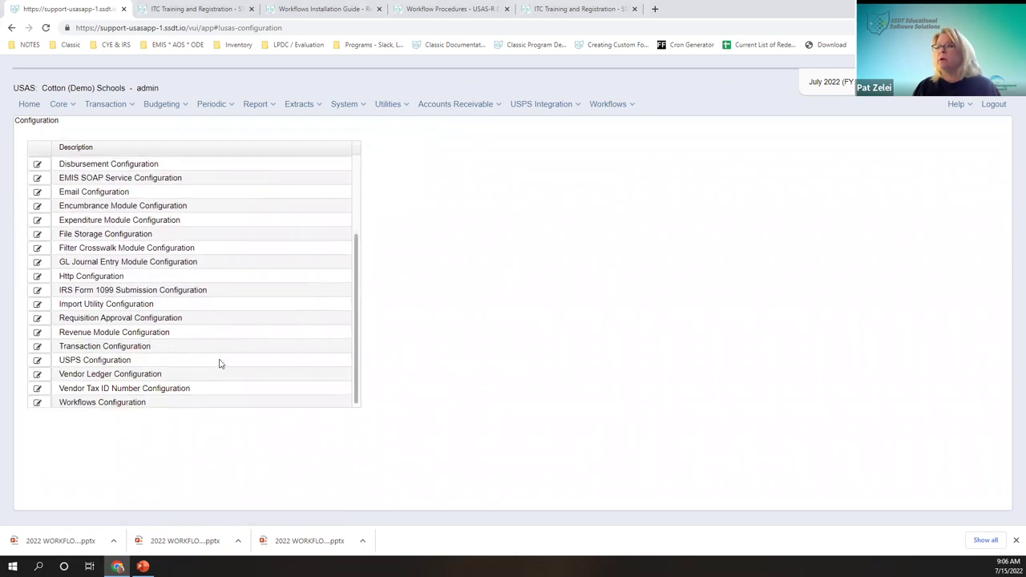
pyautogui.click(38, 402)
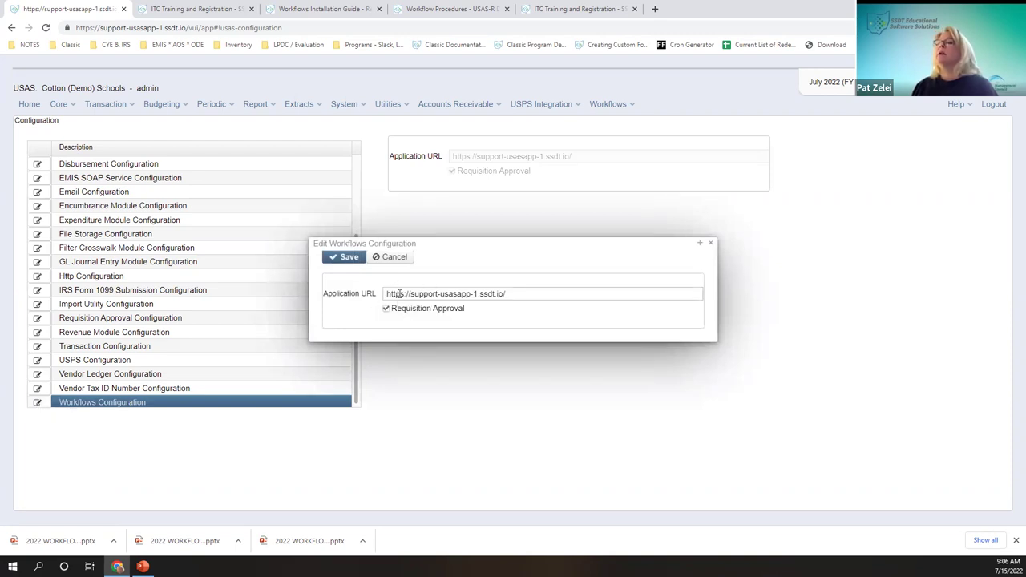
pyautogui.moveTo(398, 294)
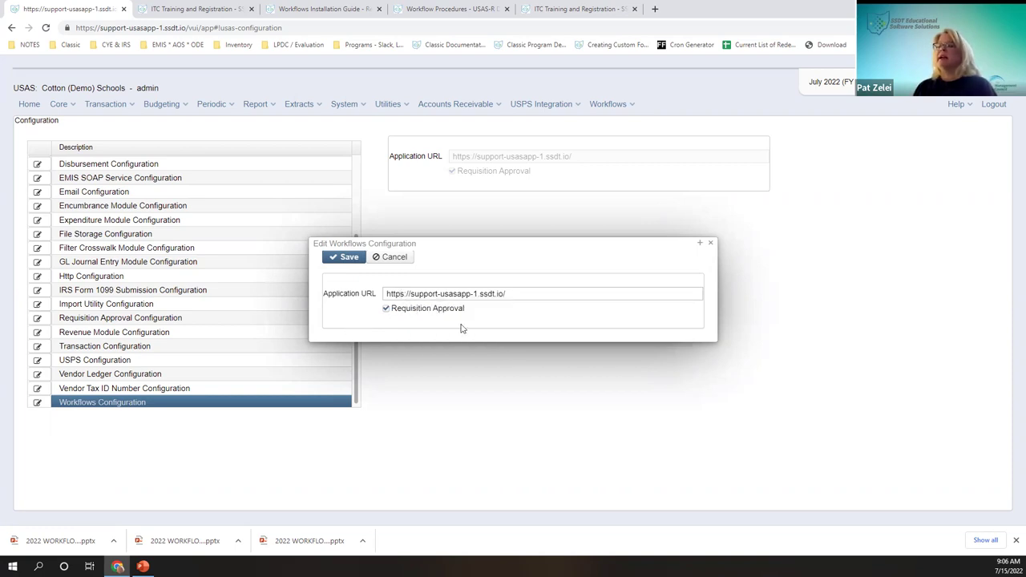
pyautogui.click(390, 260)
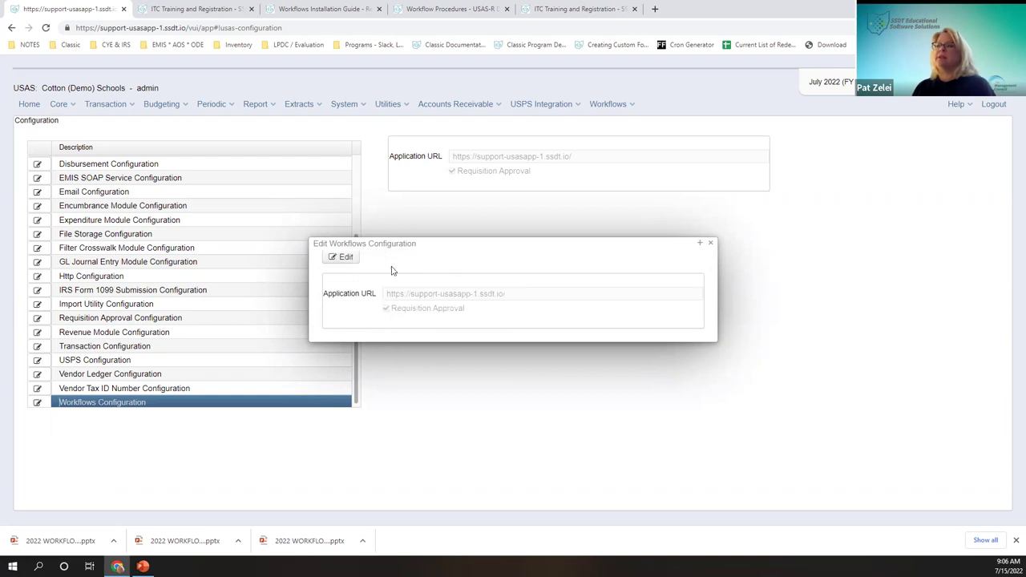
pyautogui.click(712, 244)
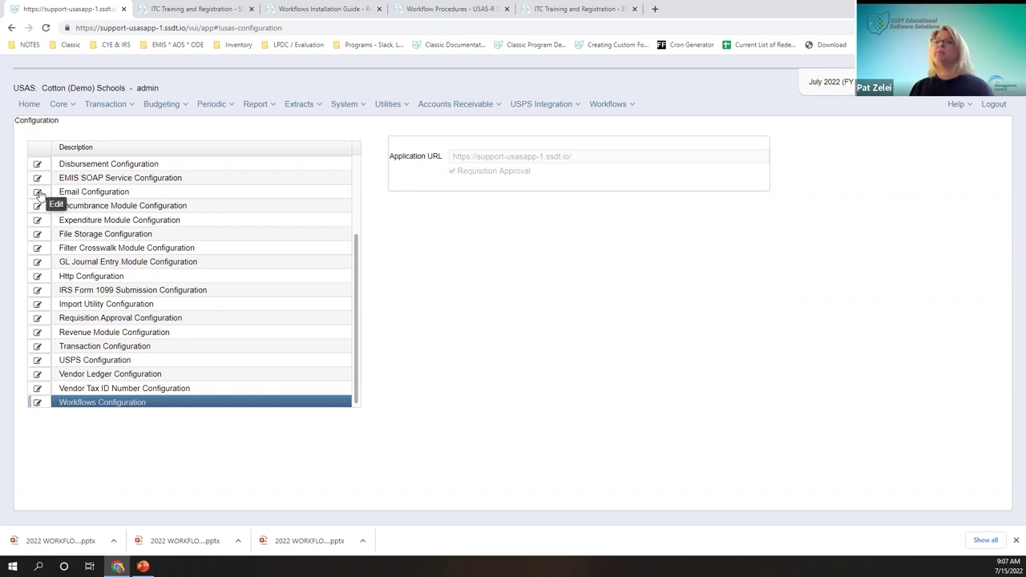
pyautogui.click(38, 193)
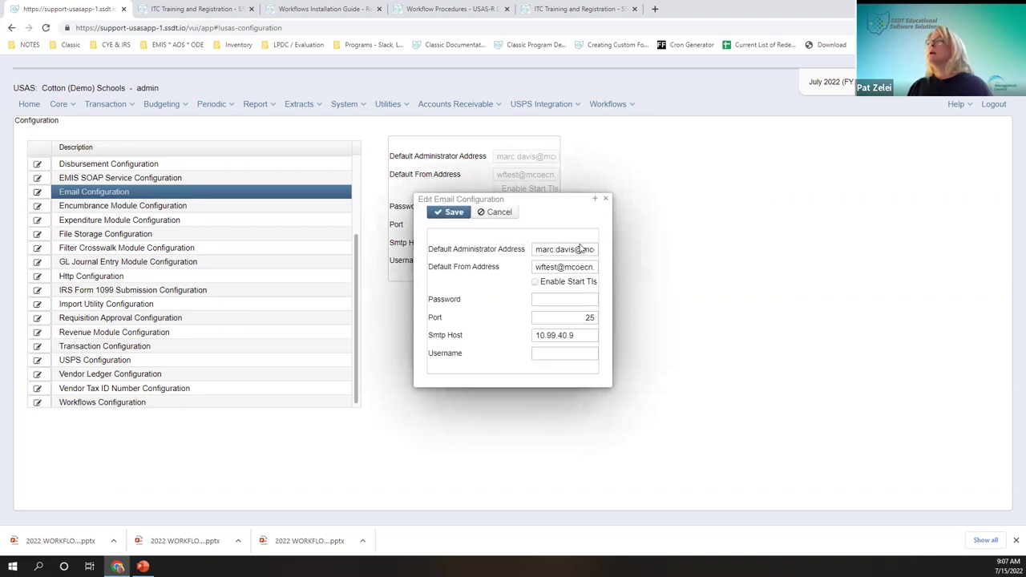
# Review the Email Configuration (port 25, SMTP host 10.99.40.9) and close its editor
pyautogui.click(603, 199)
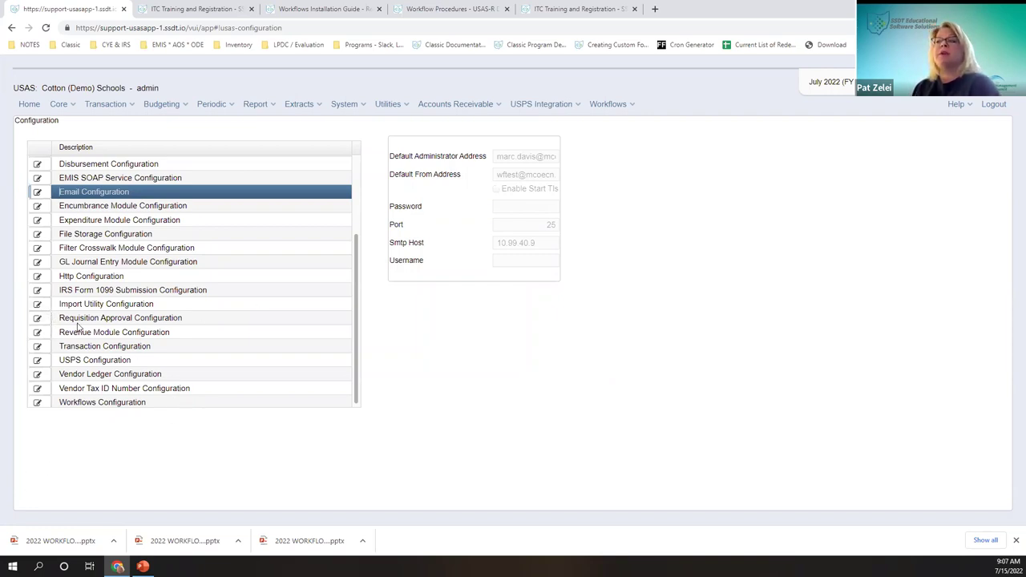
pyautogui.click(40, 319)
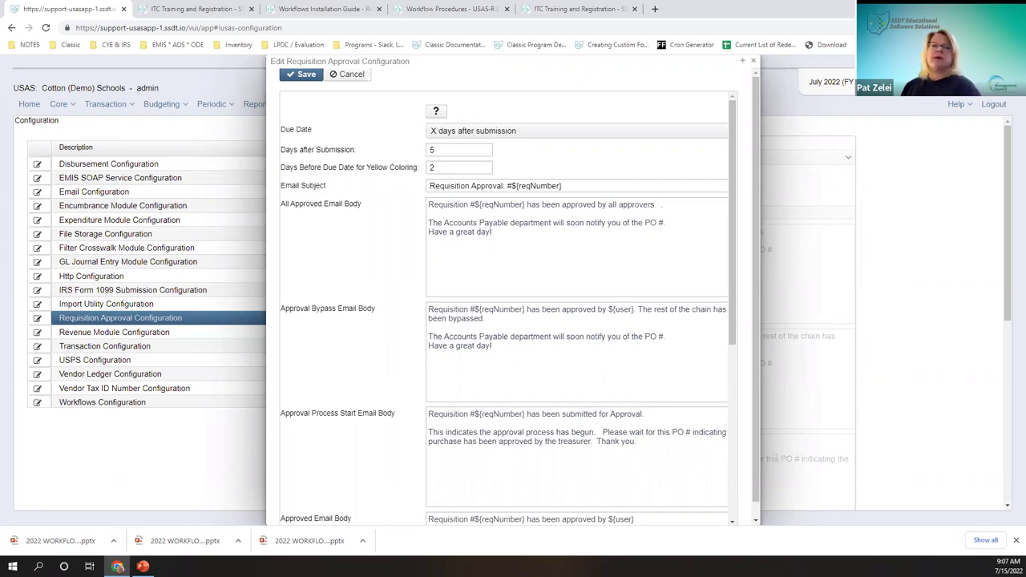
# Show the Variable Explanation for ${reqNumber}, ${user}, ${linkToApplication} and ${note}
pyautogui.click(437, 113)
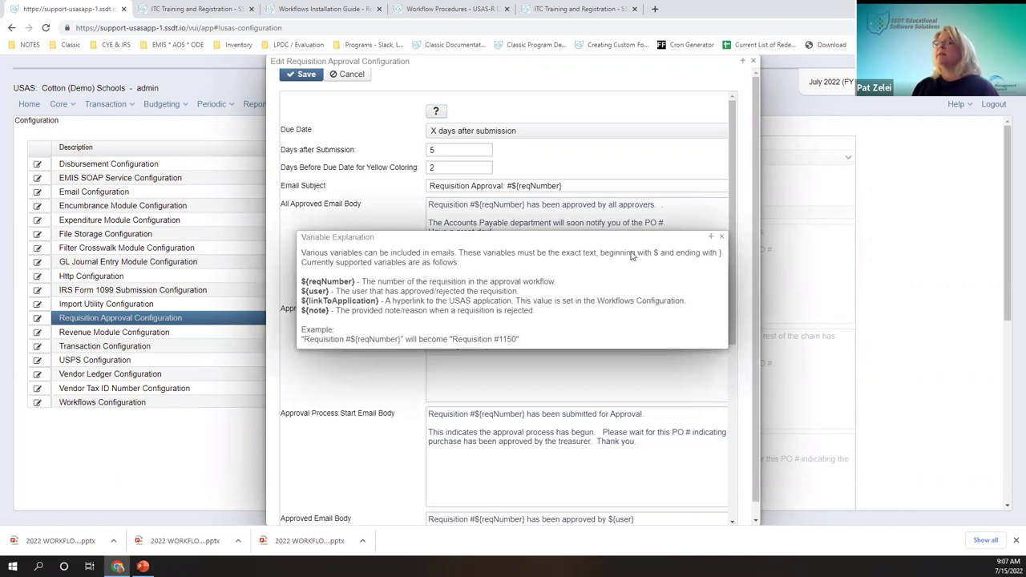
# Close the variable explanations and set the requisition approval Due Date to blank
pyautogui.click(721, 237)
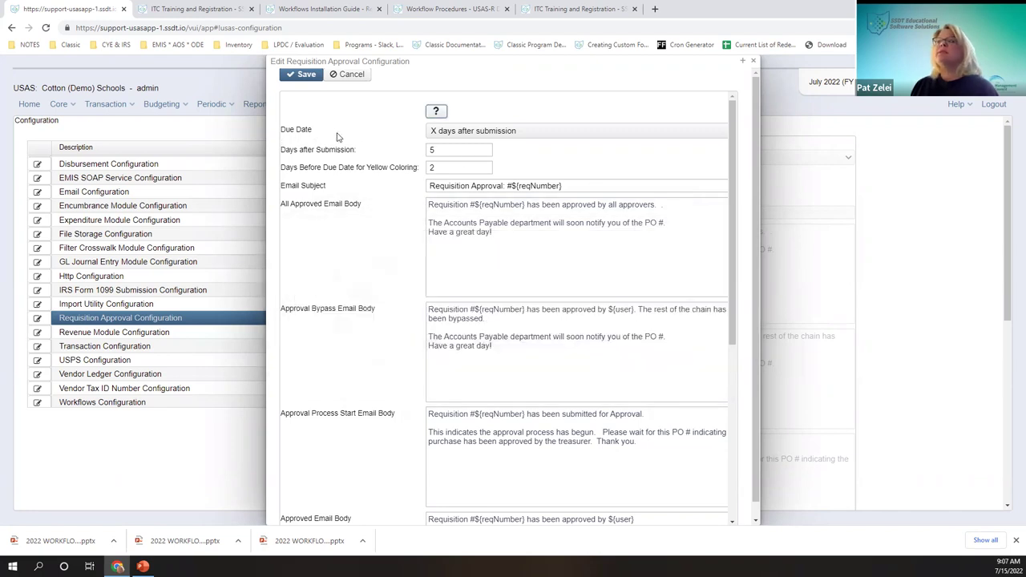
pyautogui.click(595, 134)
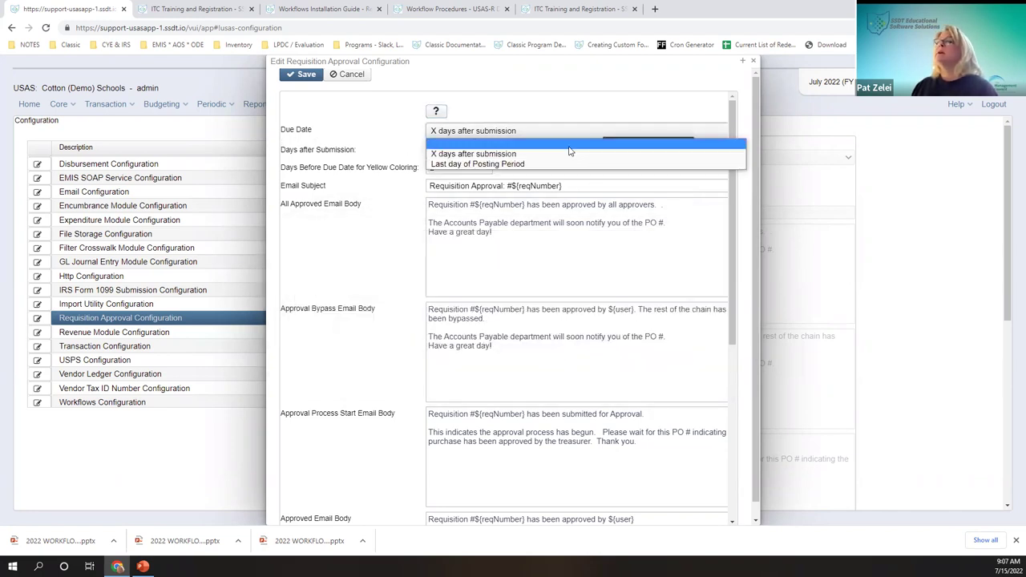
pyautogui.click(569, 145)
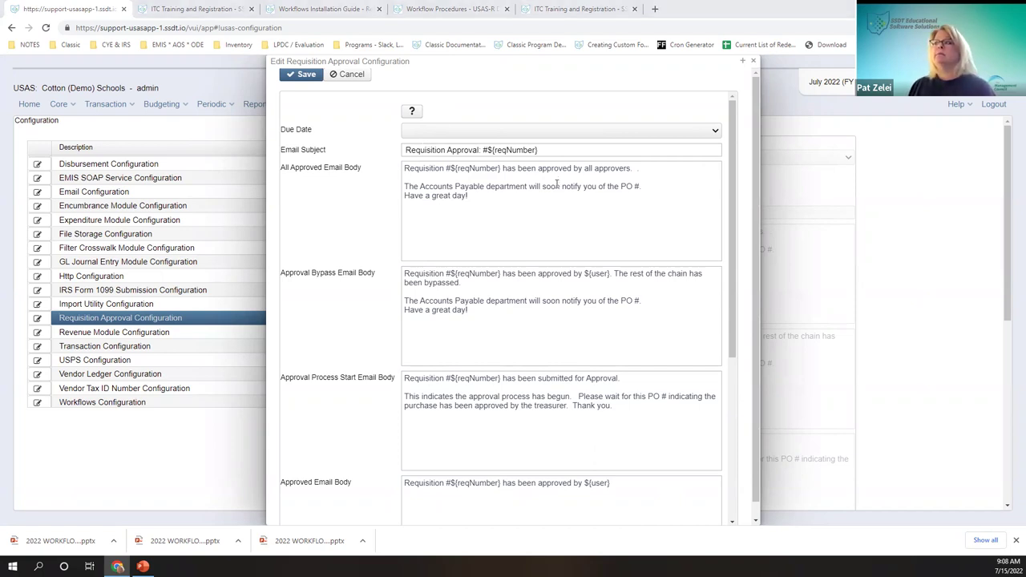
pyautogui.moveTo(557, 184)
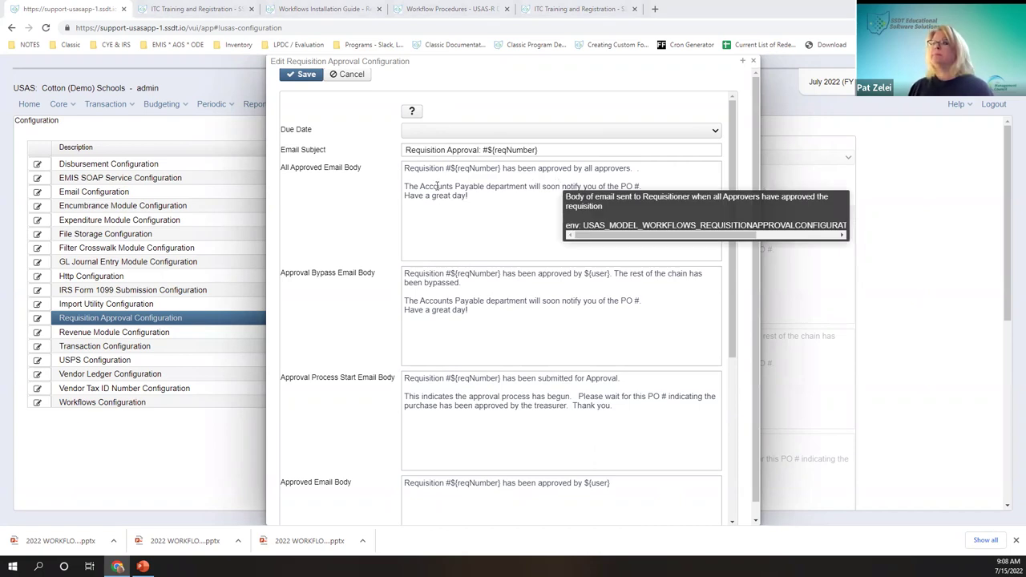
pyautogui.click(716, 132)
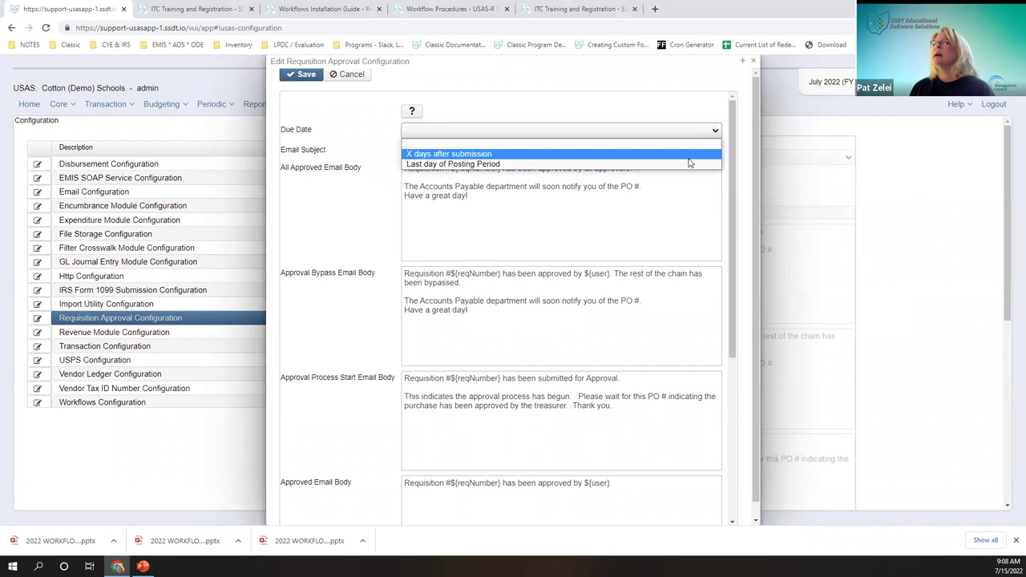
# Return the Due Date to 'X days after submission', with 5 days and 2-day yellow coloring
pyautogui.click(687, 155)
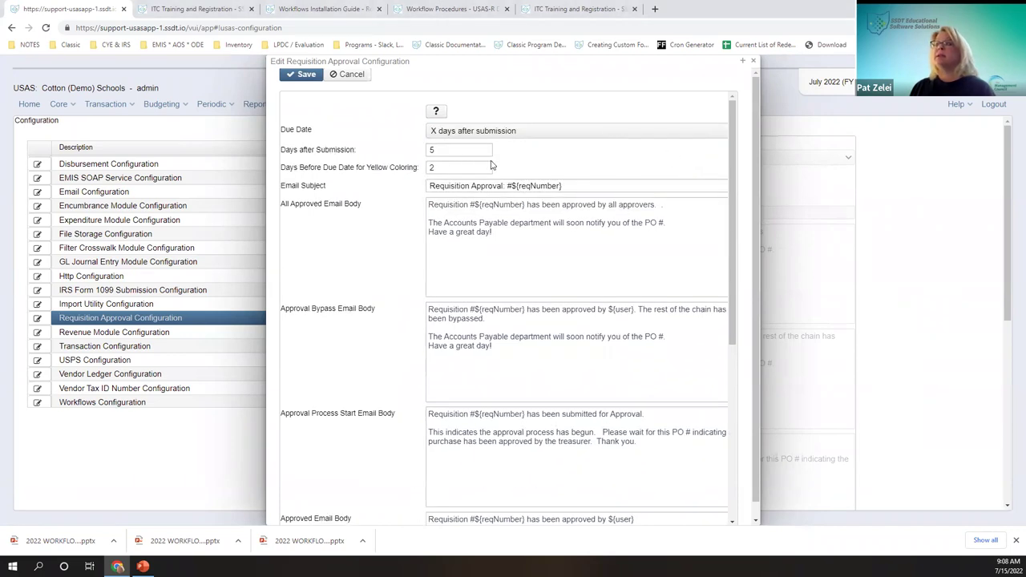
pyautogui.click(719, 135)
pyautogui.click(703, 143)
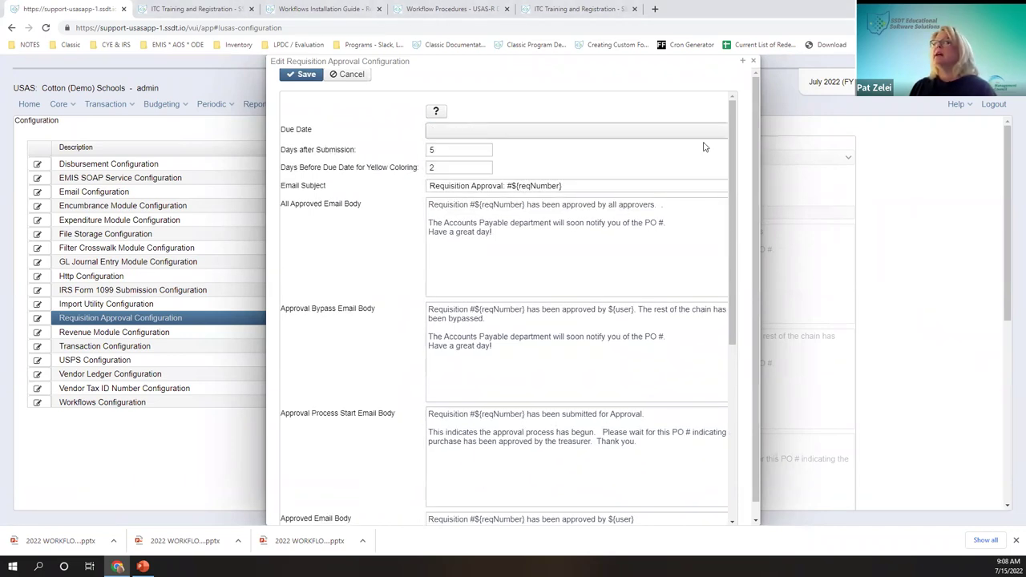
pyautogui.click(478, 133)
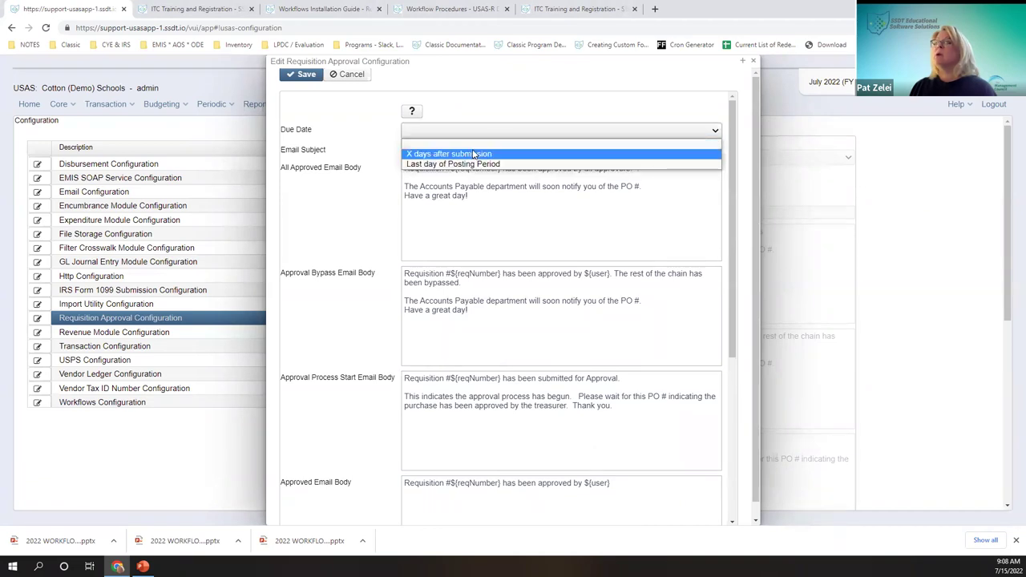
pyautogui.click(475, 151)
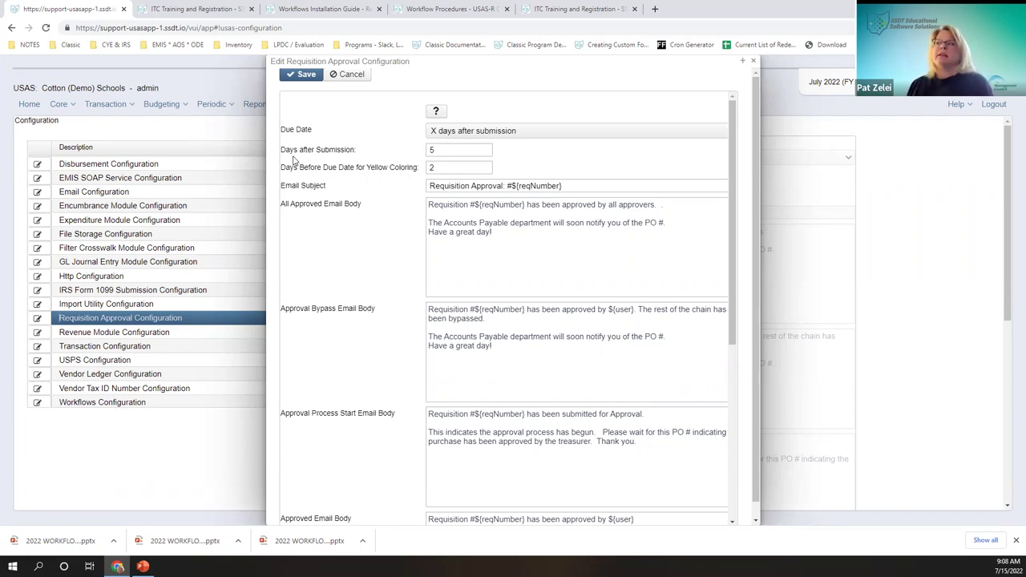
pyautogui.click(468, 151)
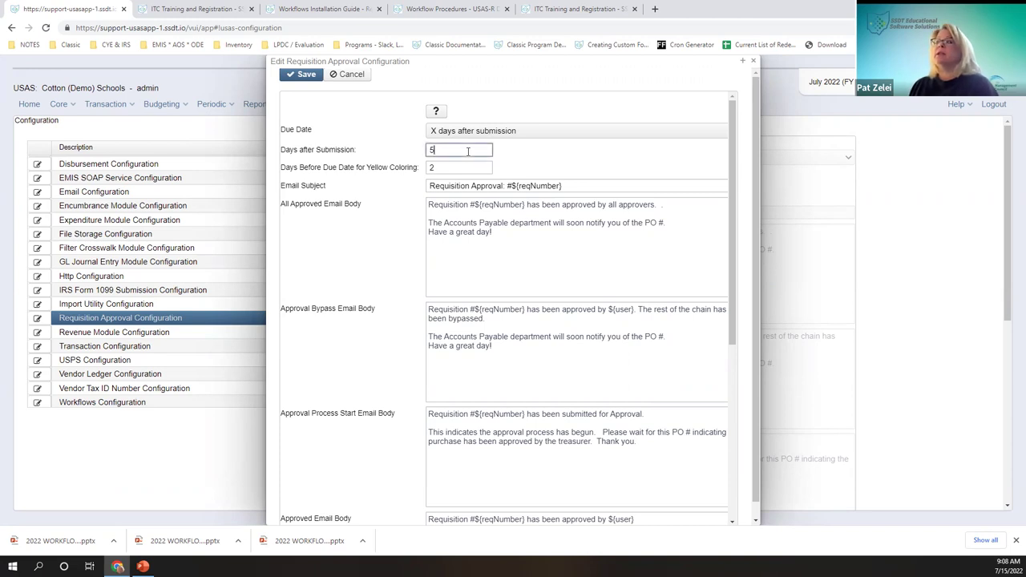
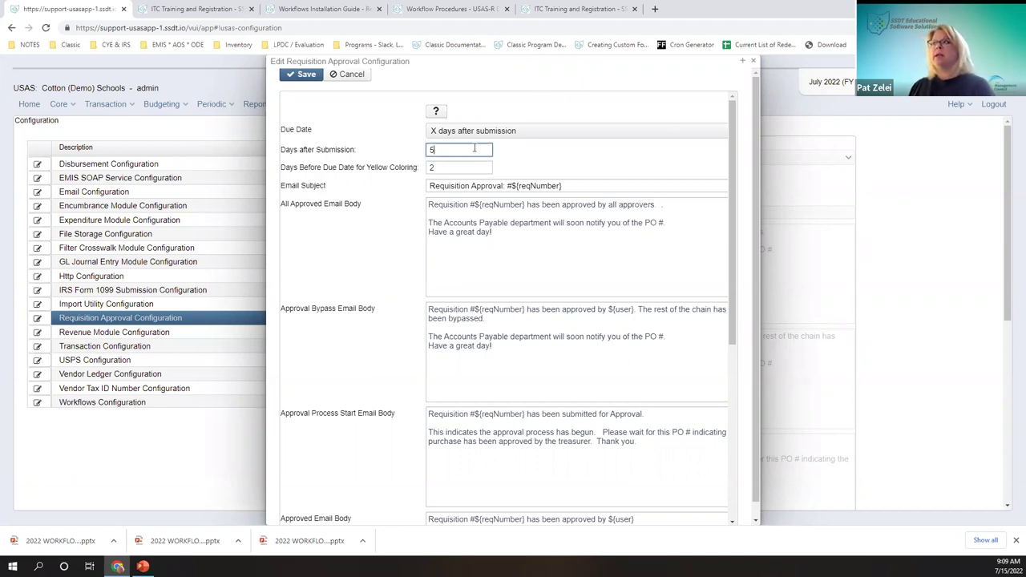
# Check the current date and time on the system clock, then dismiss it
pyautogui.click(602, 61)
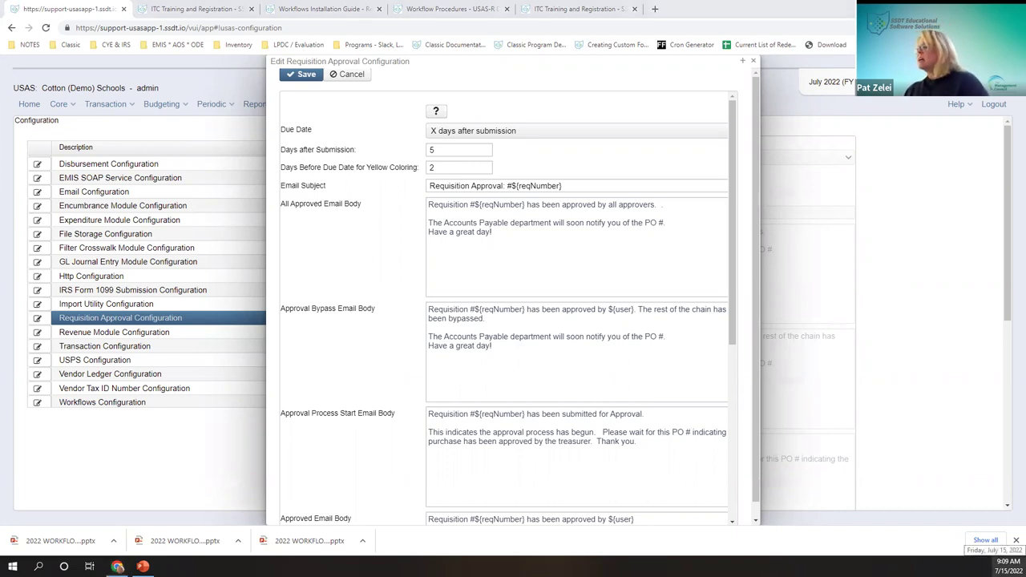
pyautogui.click(1008, 567)
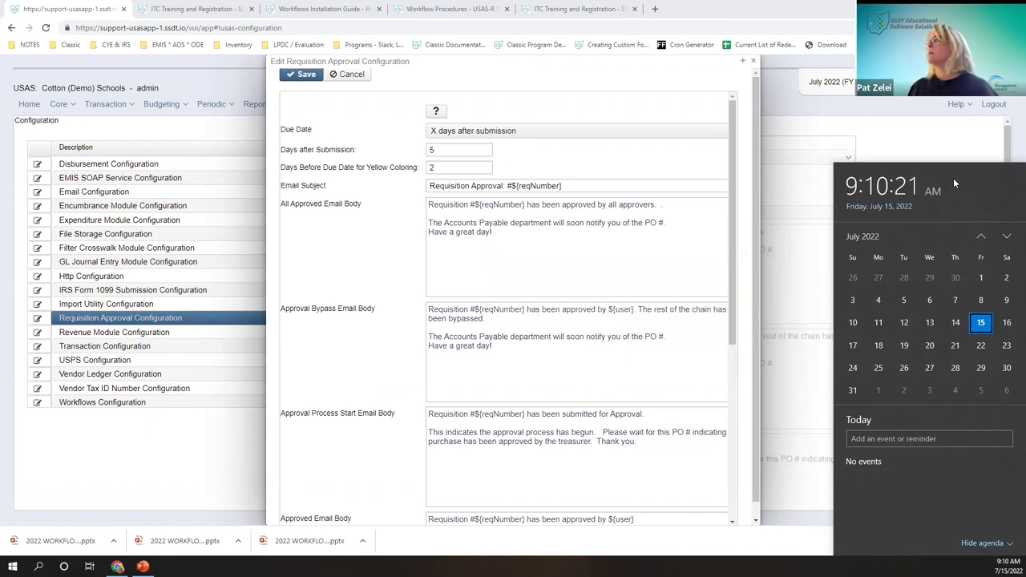
pyautogui.click(934, 143)
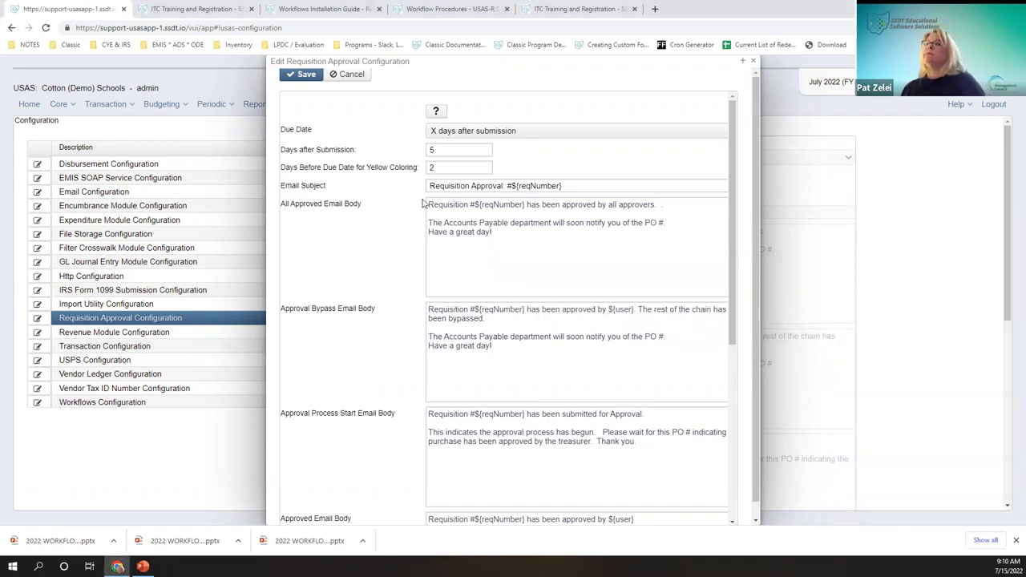
# Review the 5-day due date and 2-day yellow coloring, then show the due date calculation choices
pyautogui.click(439, 147)
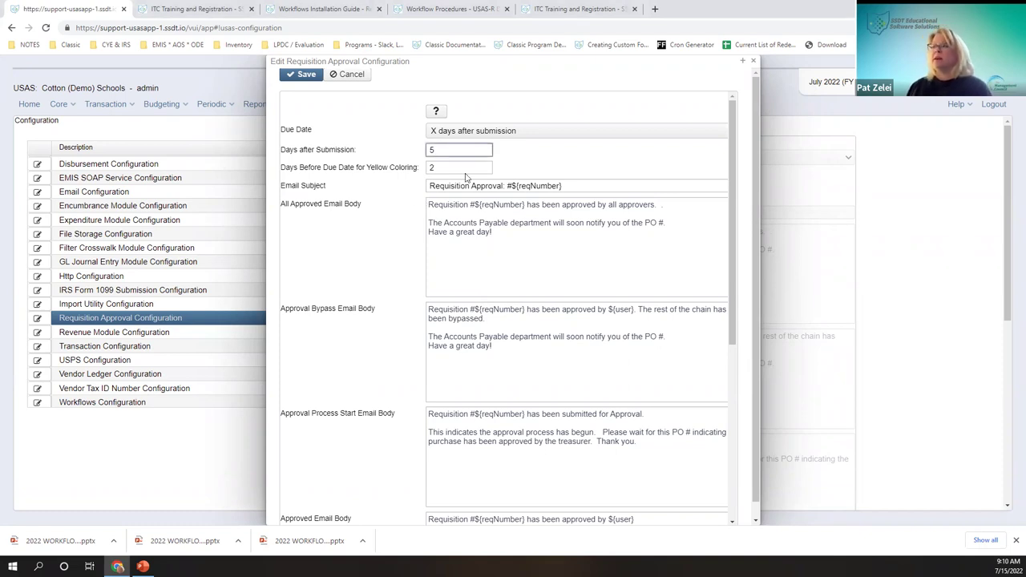
pyautogui.click(462, 170)
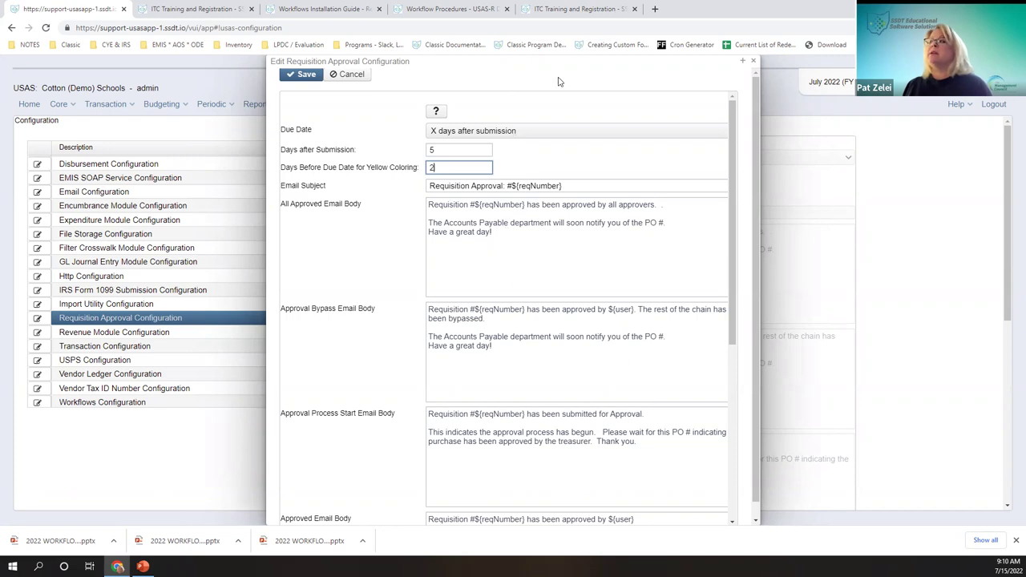
pyautogui.click(544, 134)
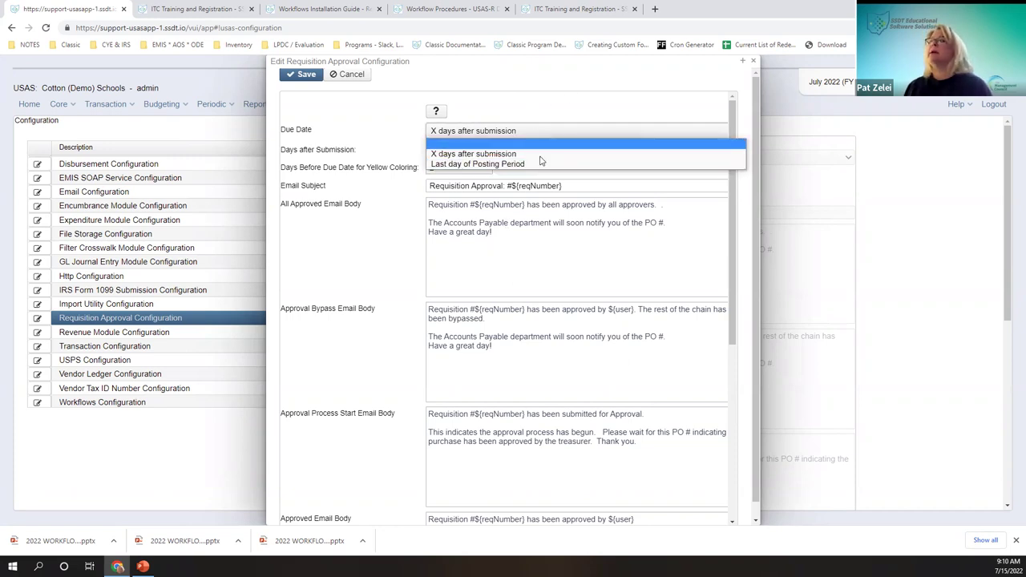
pyautogui.click(539, 164)
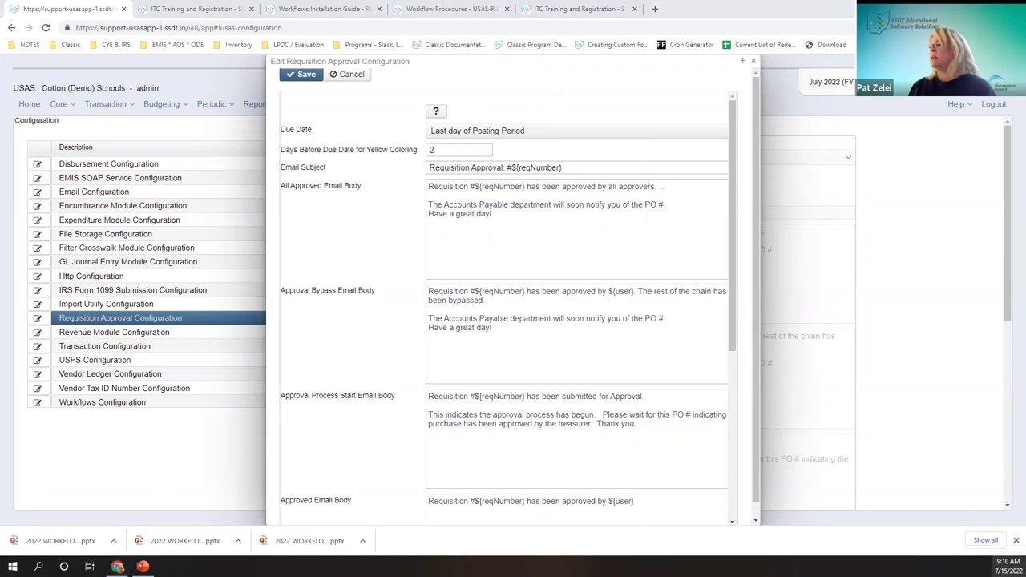
pyautogui.click(1001, 565)
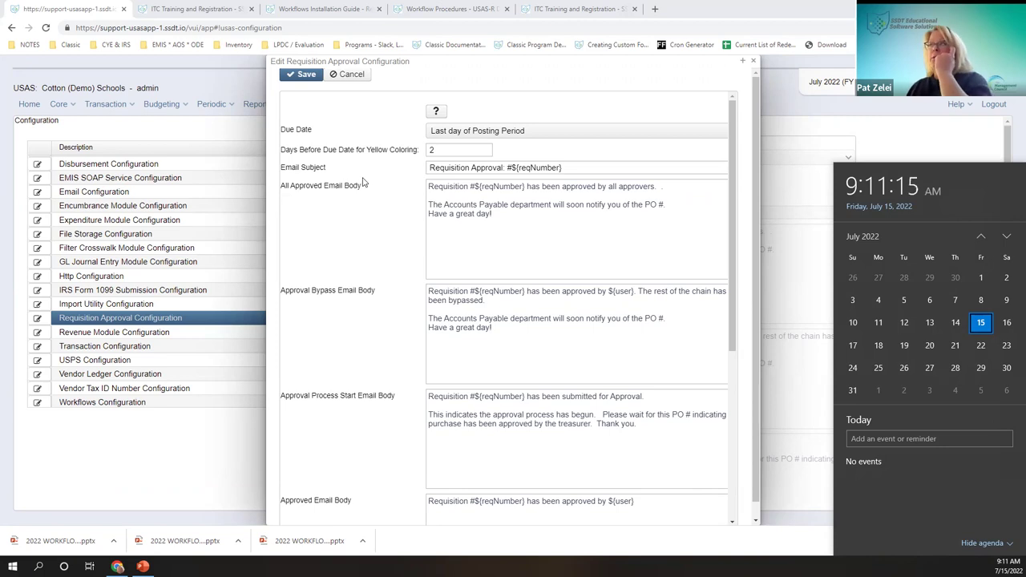
pyautogui.click(497, 135)
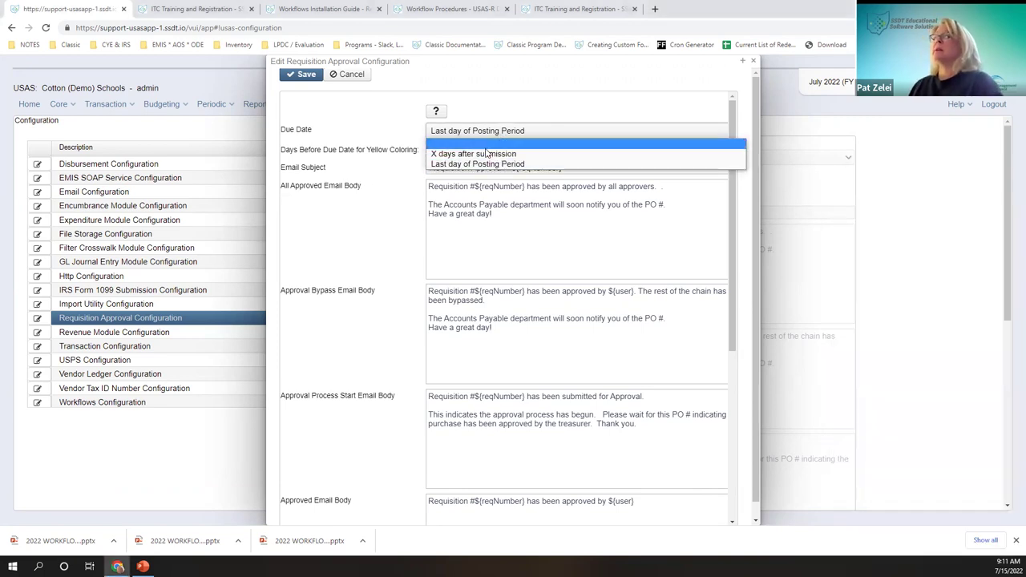
pyautogui.click(479, 154)
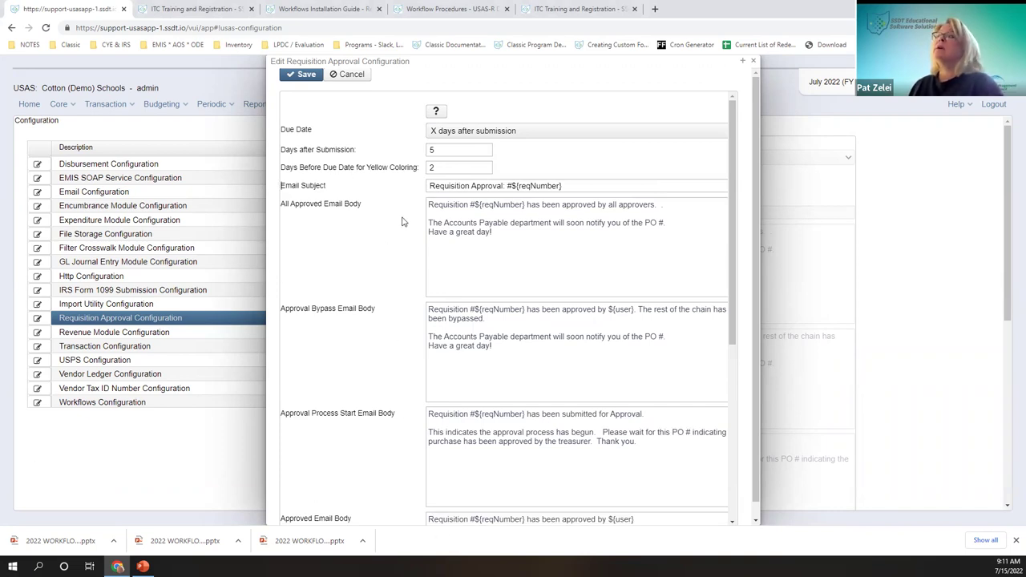
pyautogui.scroll(-3, 391, 304)
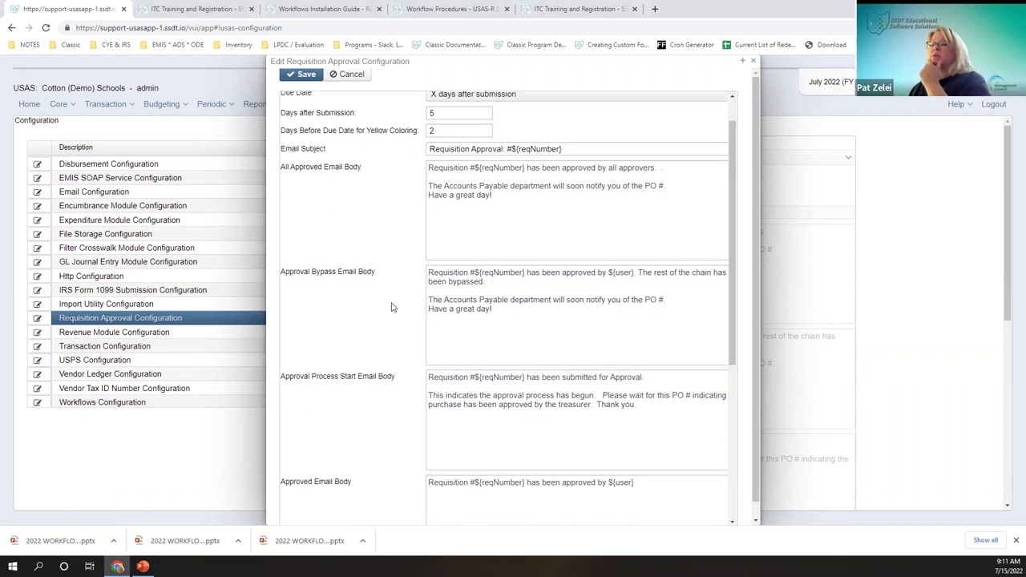
pyautogui.scroll(-3, 358, 352)
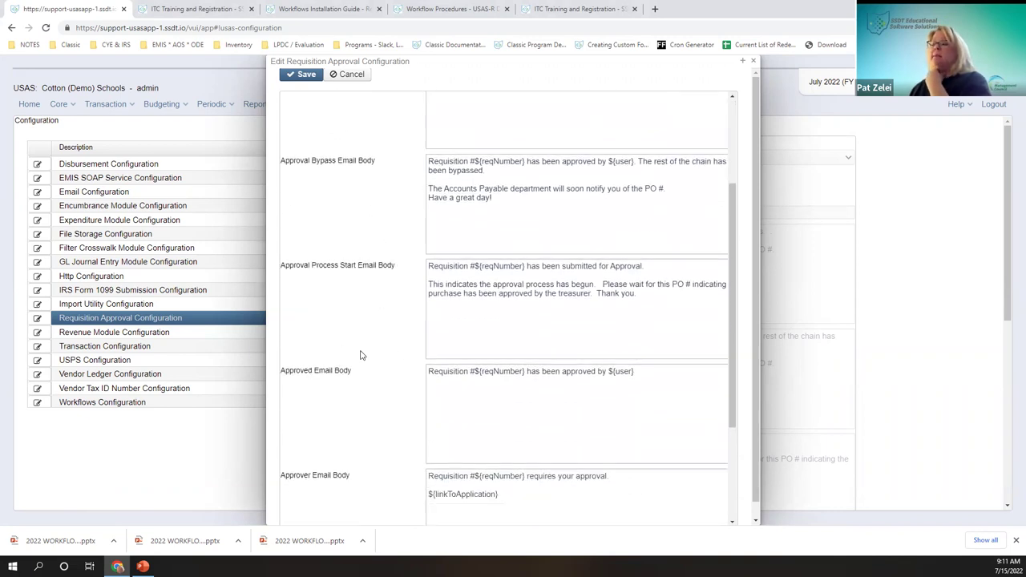
pyautogui.scroll(-3, 352, 411)
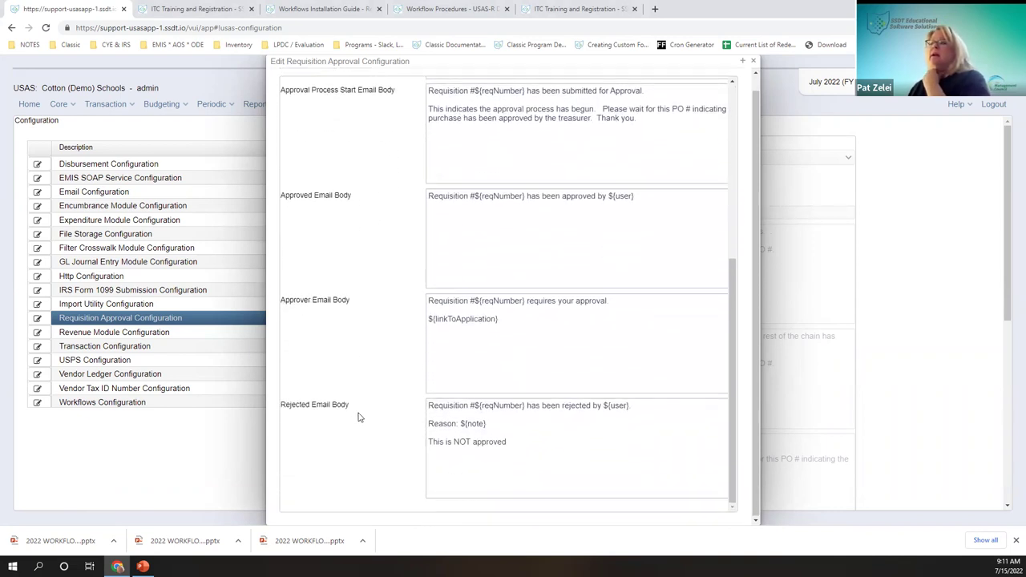
pyautogui.scroll(1, 359, 415)
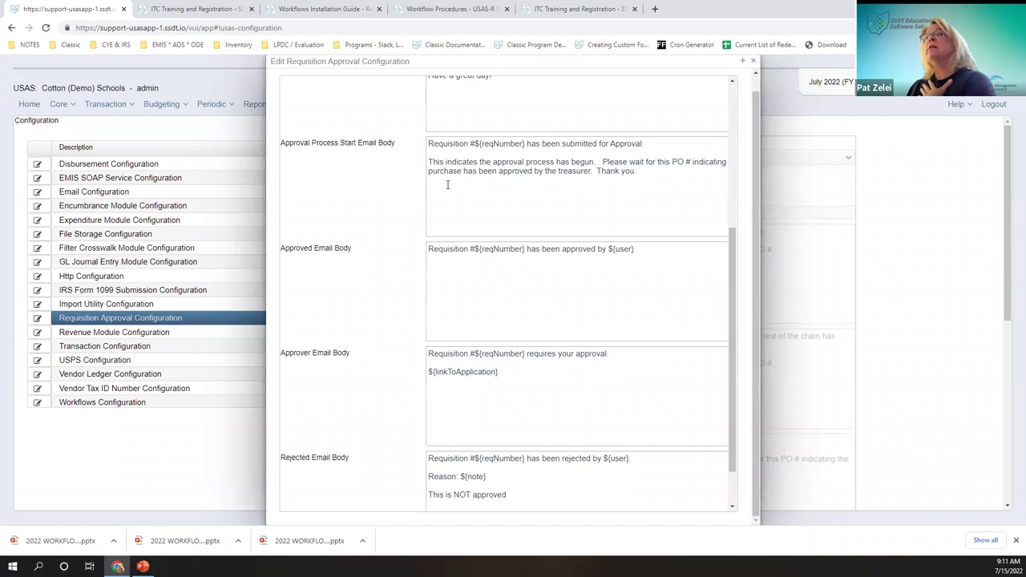
pyautogui.moveTo(447, 184)
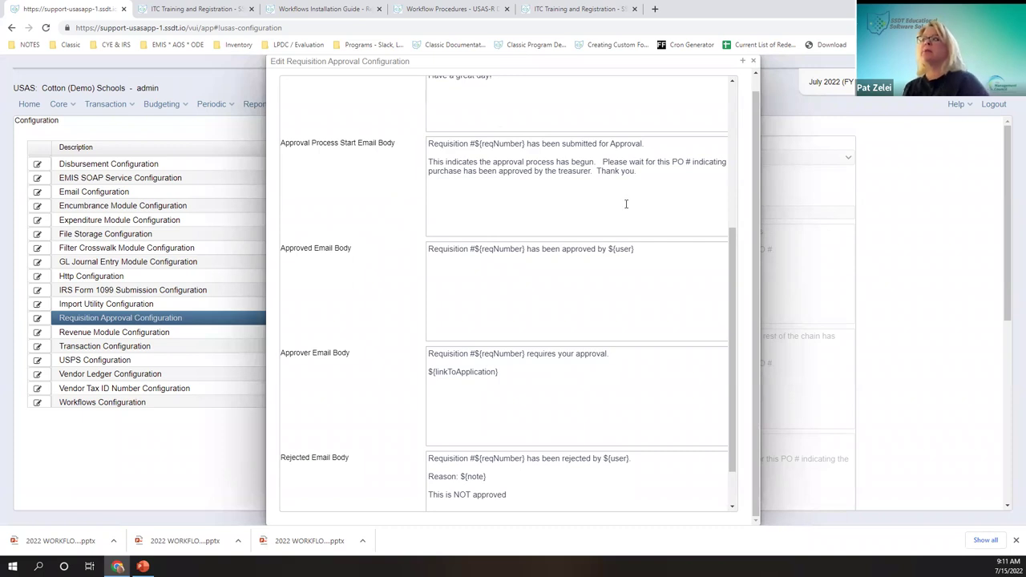
pyautogui.moveTo(640, 171); pyautogui.dragTo(393, 165)
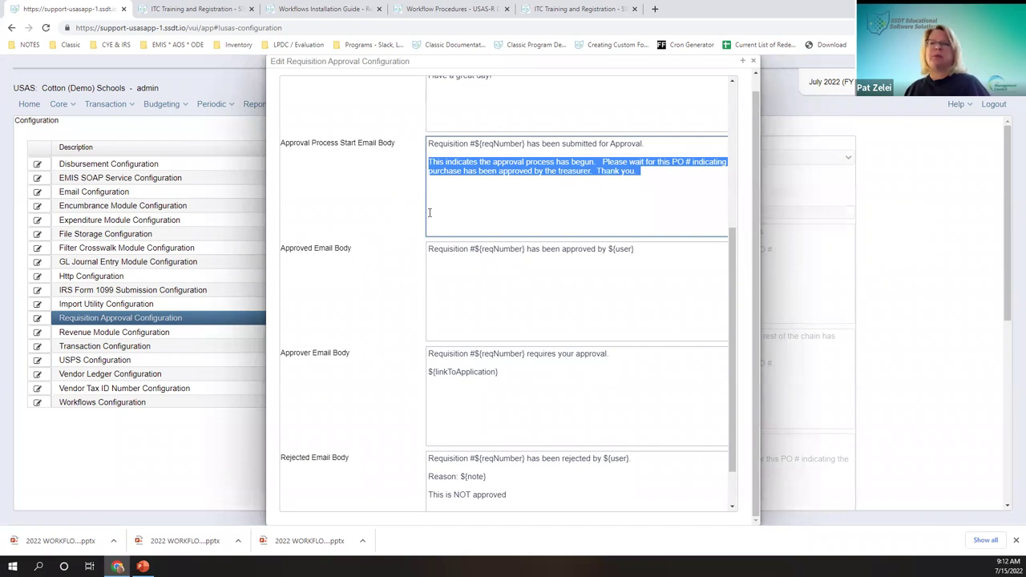
pyautogui.click(633, 173)
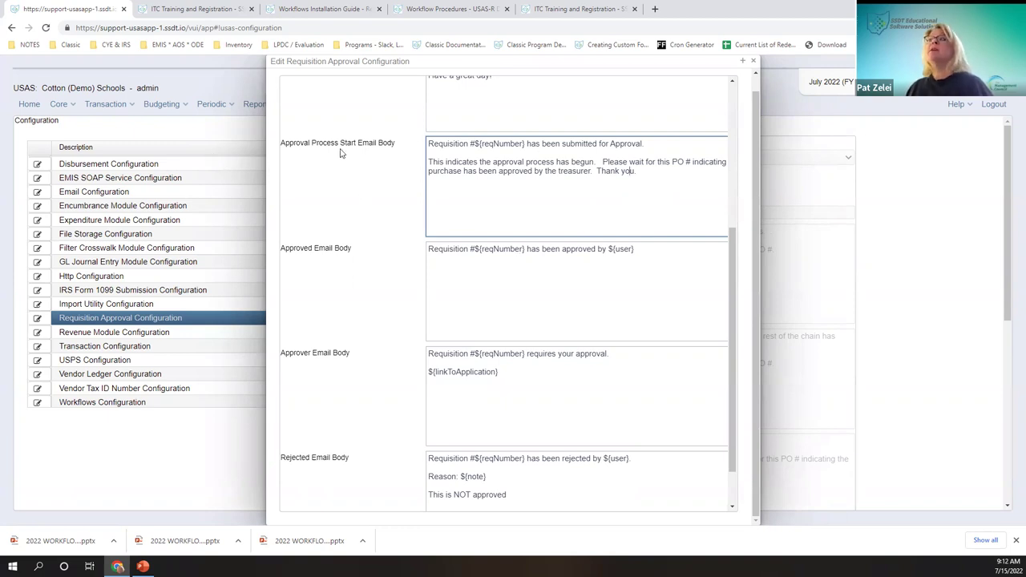
pyautogui.scroll(2, 401, 268)
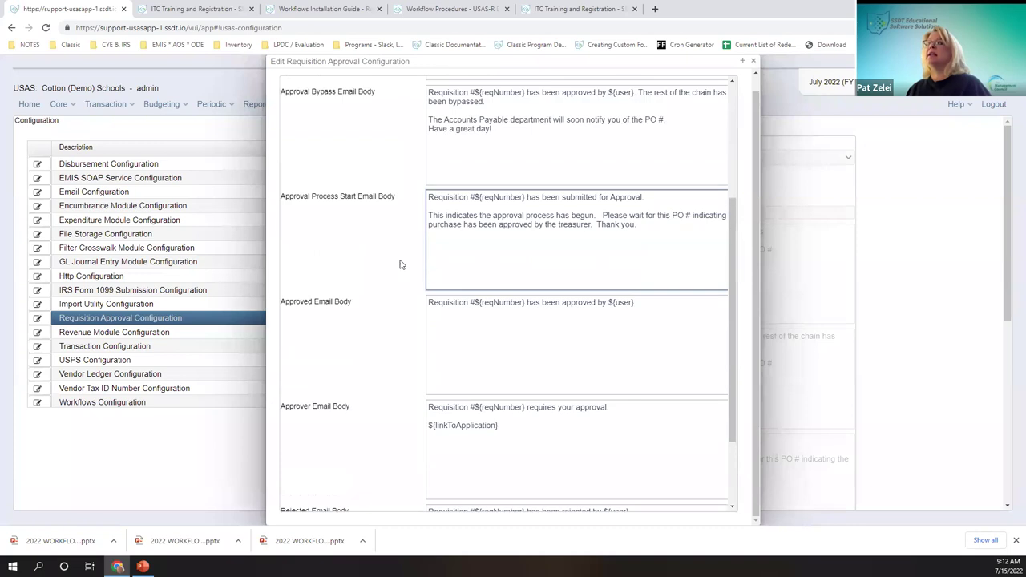
pyautogui.scroll(3, 397, 261)
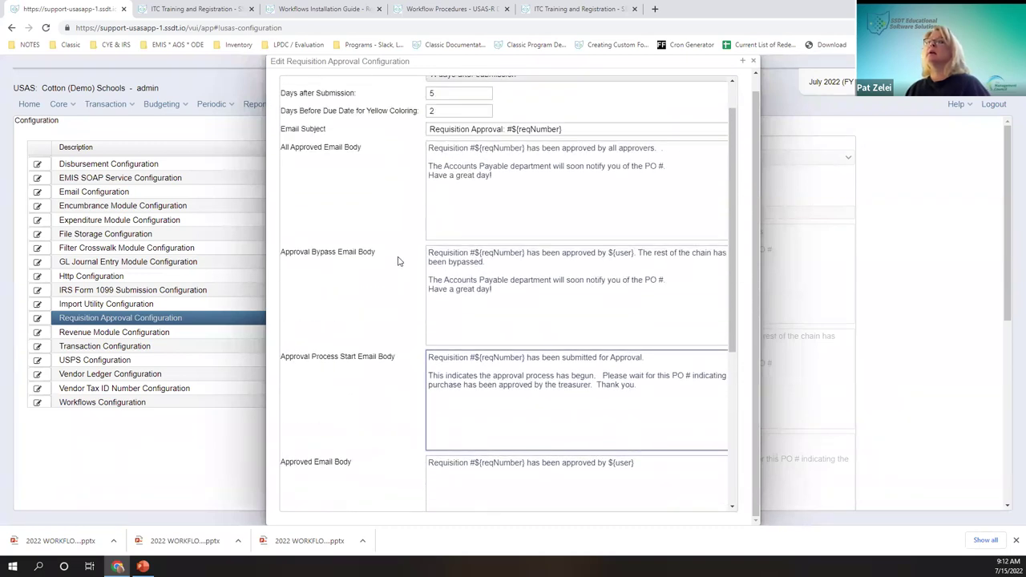
pyautogui.scroll(-3, 396, 259)
pyautogui.scroll(-1, 392, 260)
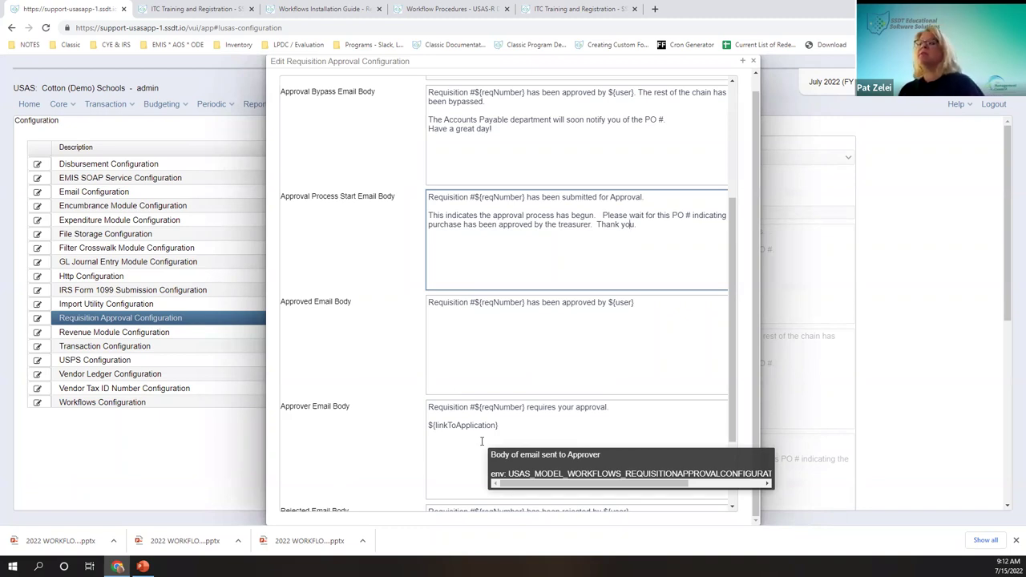
pyautogui.click(431, 437)
pyautogui.scroll(-2, 430, 441)
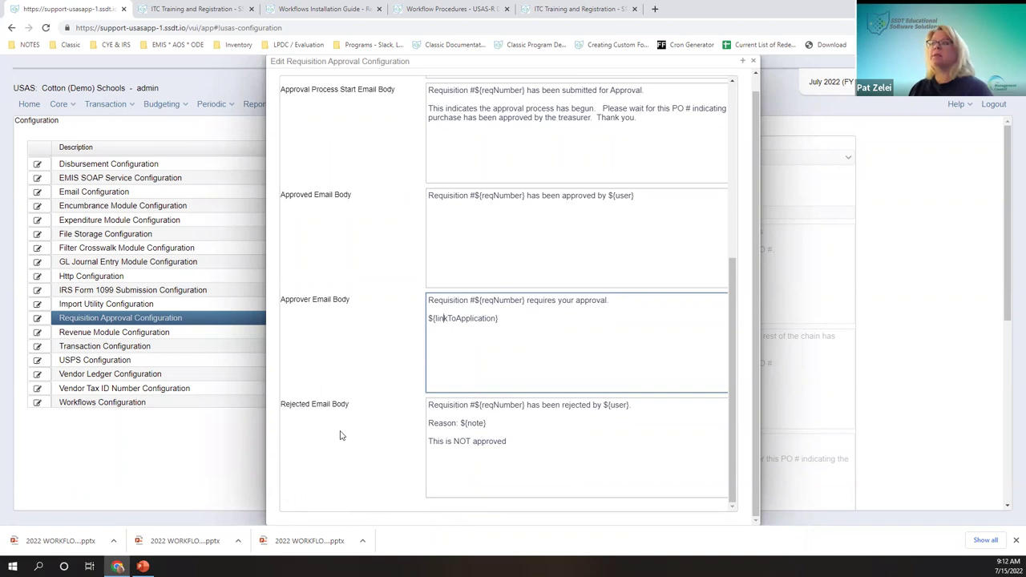
pyautogui.scroll(5, 340, 435)
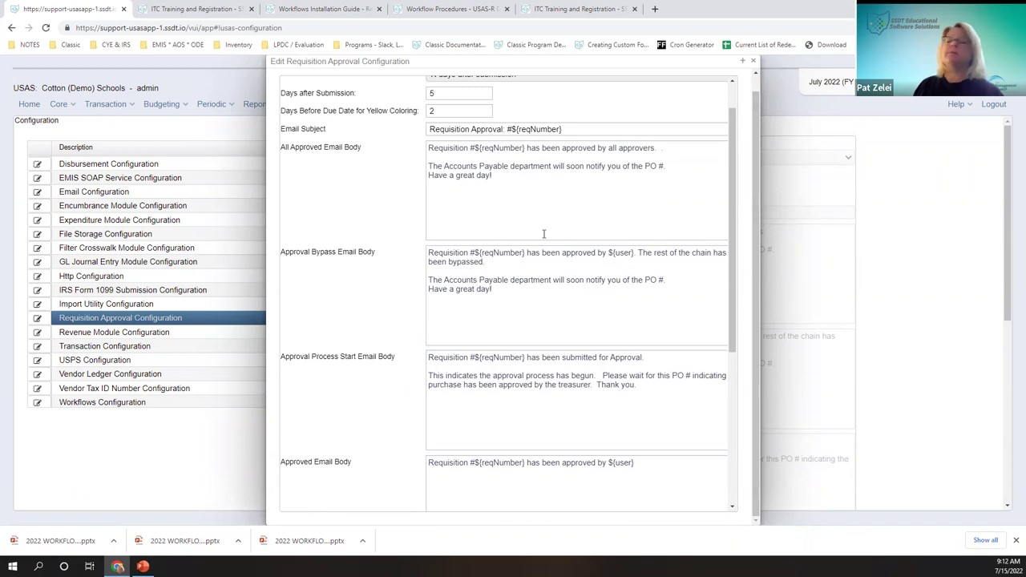
pyautogui.scroll(2, 549, 184)
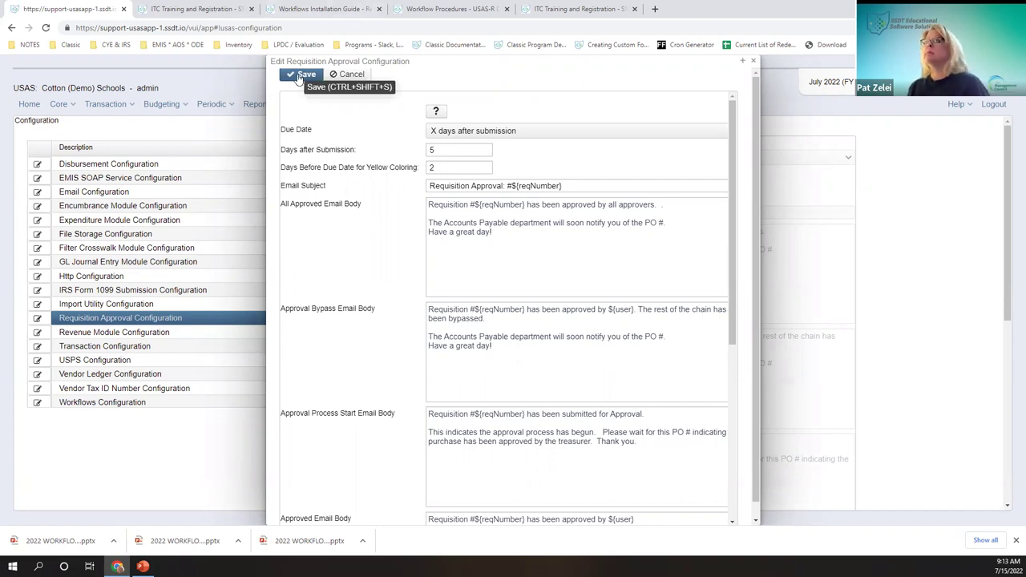
# Save the approval configuration with the 5-day due date and 2-day yellow coloring, then close it
pyautogui.click(298, 76)
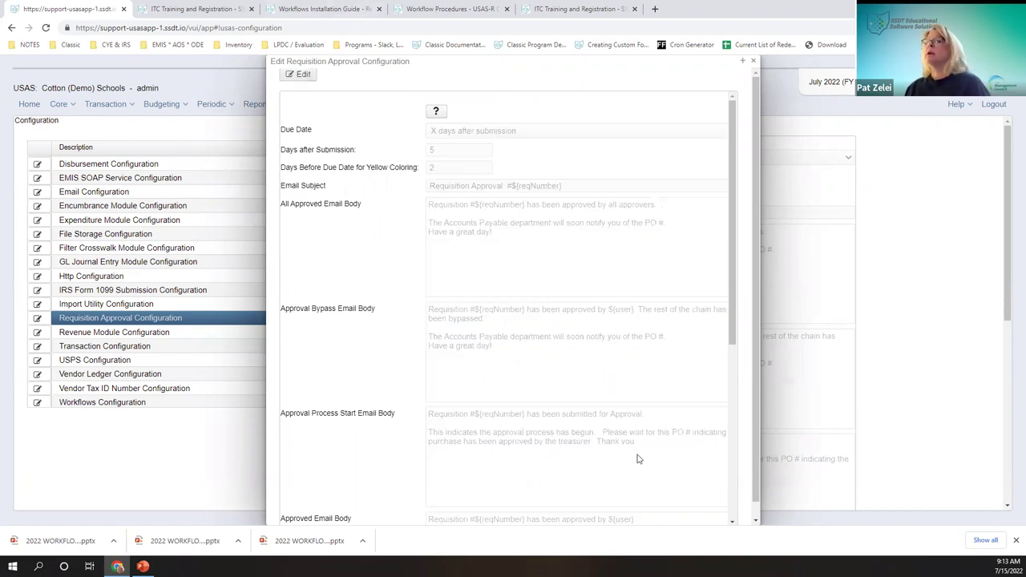
pyautogui.click(754, 63)
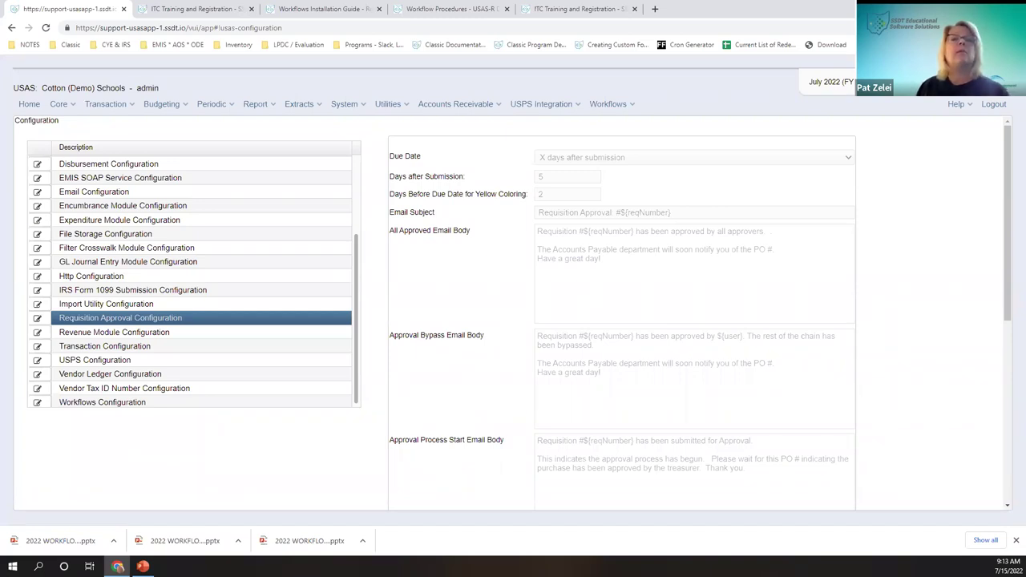
pyautogui.click(346, 106)
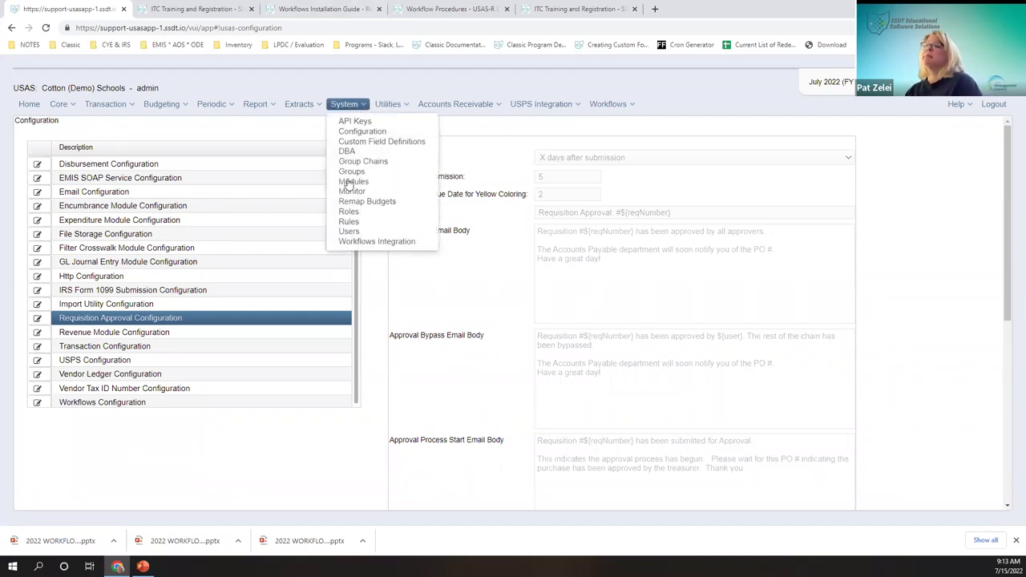
# Open Workflows Integration and confirm the connection to images.ssdt.io port 8282 succeeds
pyautogui.click(422, 245)
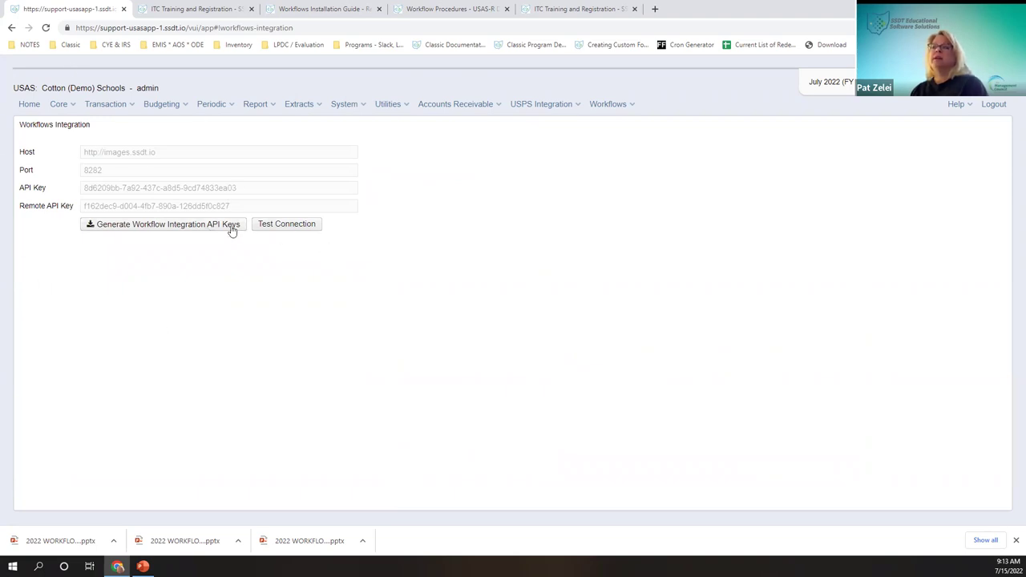
pyautogui.click(301, 231)
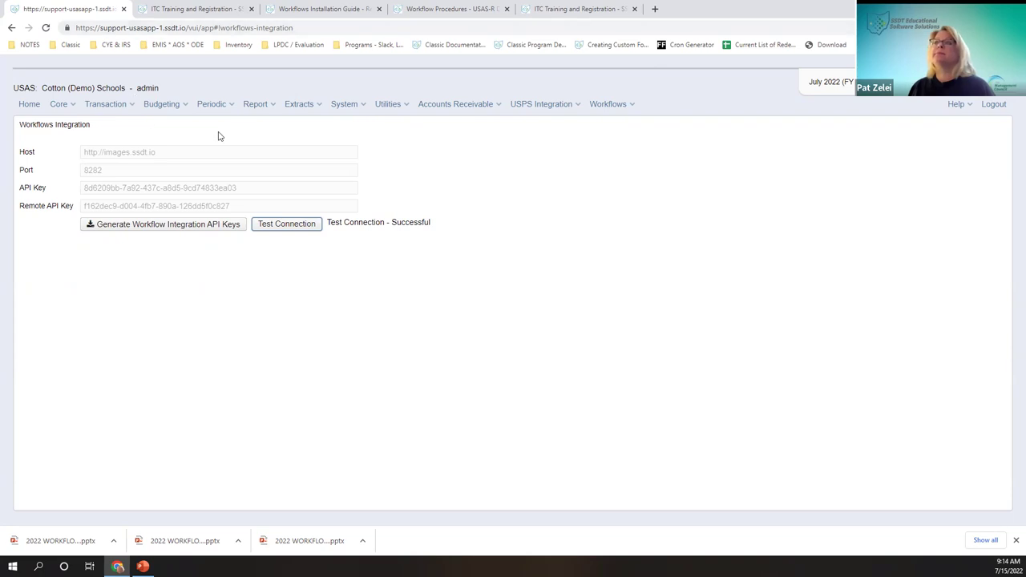
pyautogui.click(346, 109)
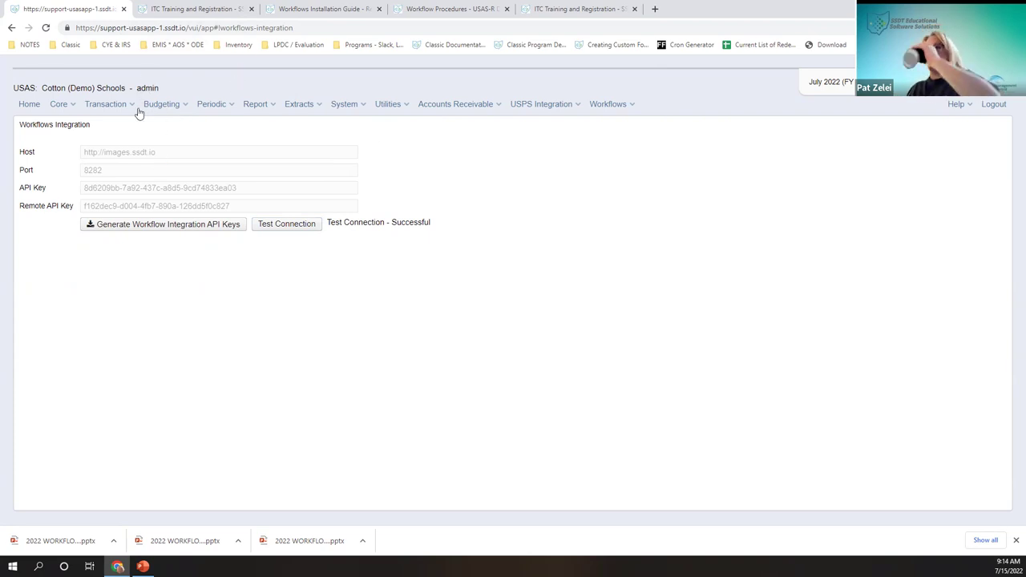
pyautogui.click(343, 105)
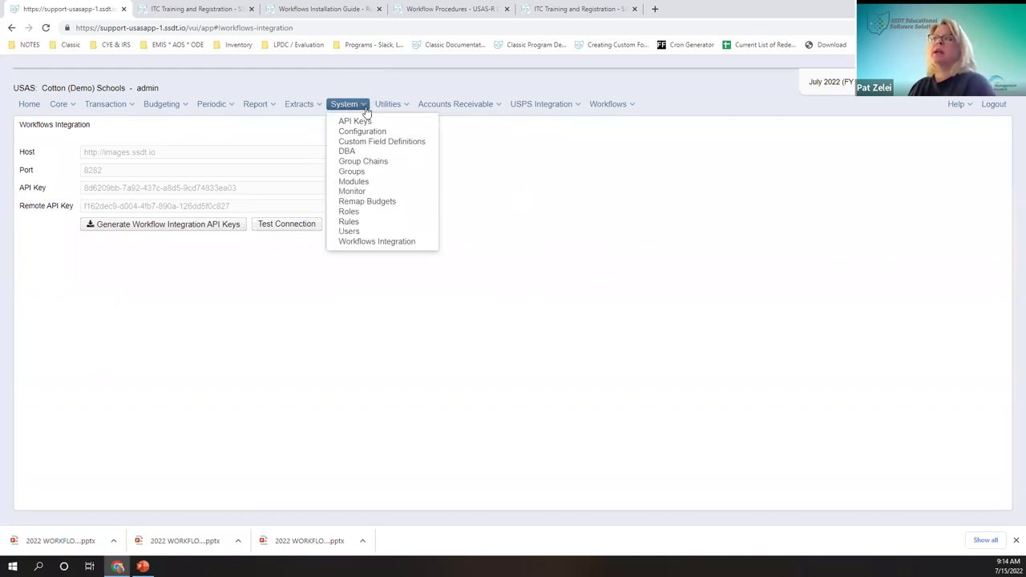
# Open the Groups page listing approval groups like Asst Treasurer and Athletic Director
pyautogui.click(357, 171)
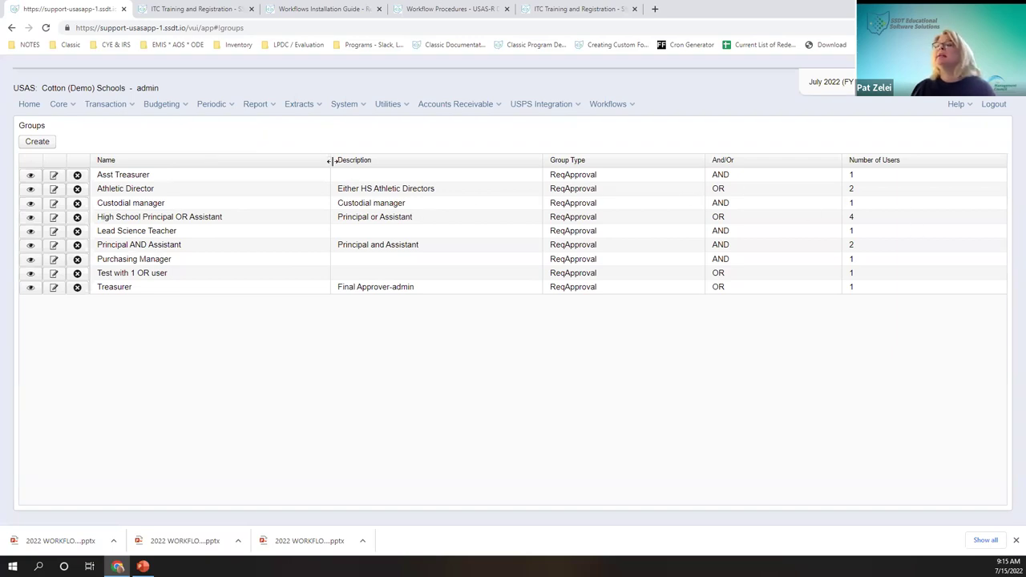
# Narrow the Name, Description, Group Type and And/Or columns of the Groups table
pyautogui.moveTo(329, 161); pyautogui.dragTo(235, 188)
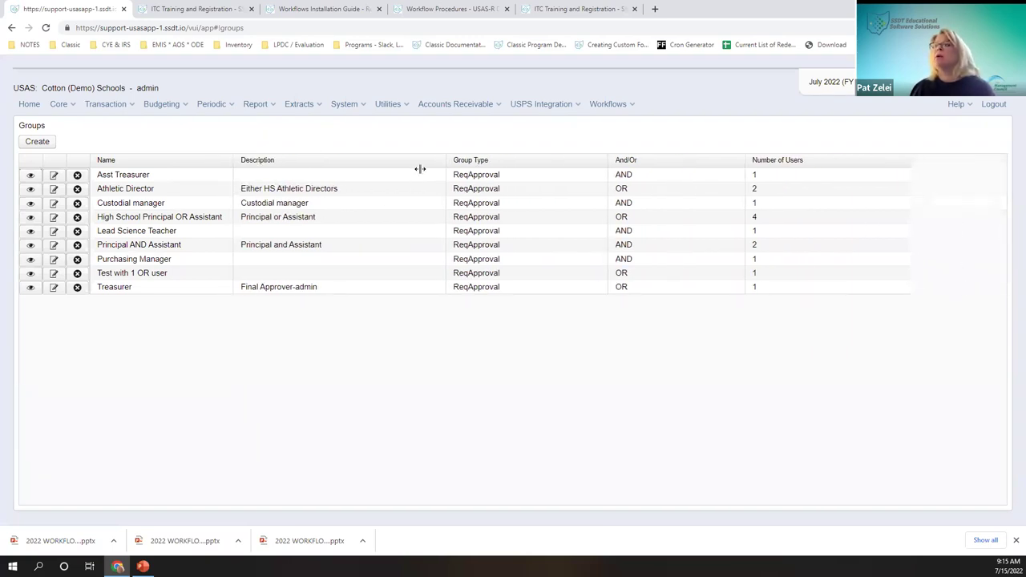
pyautogui.moveTo(445, 161); pyautogui.dragTo(344, 192)
pyautogui.moveTo(502, 161); pyautogui.dragTo(446, 181)
pyautogui.moveTo(641, 160); pyautogui.dragTo(504, 185)
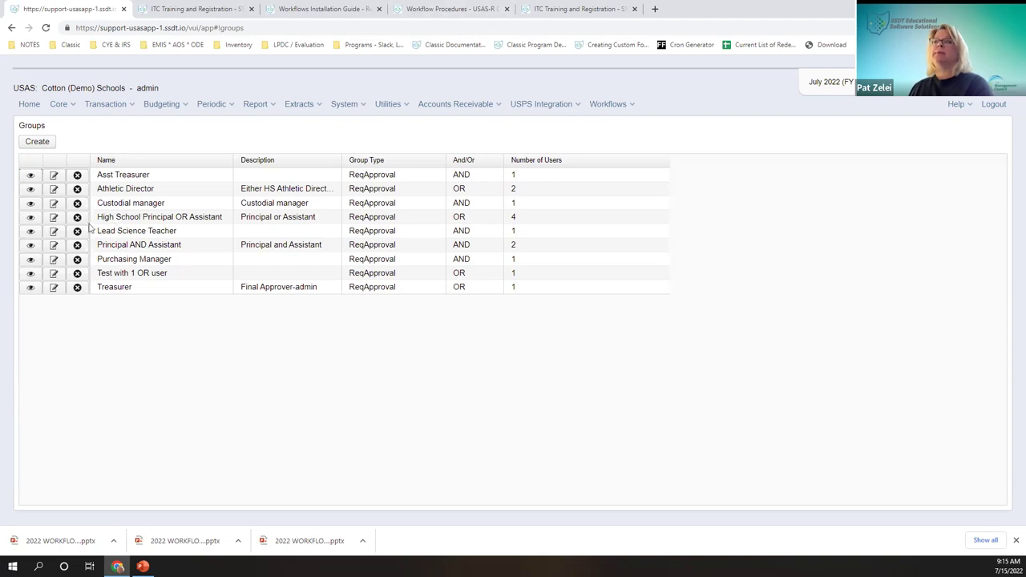
pyautogui.click(31, 218)
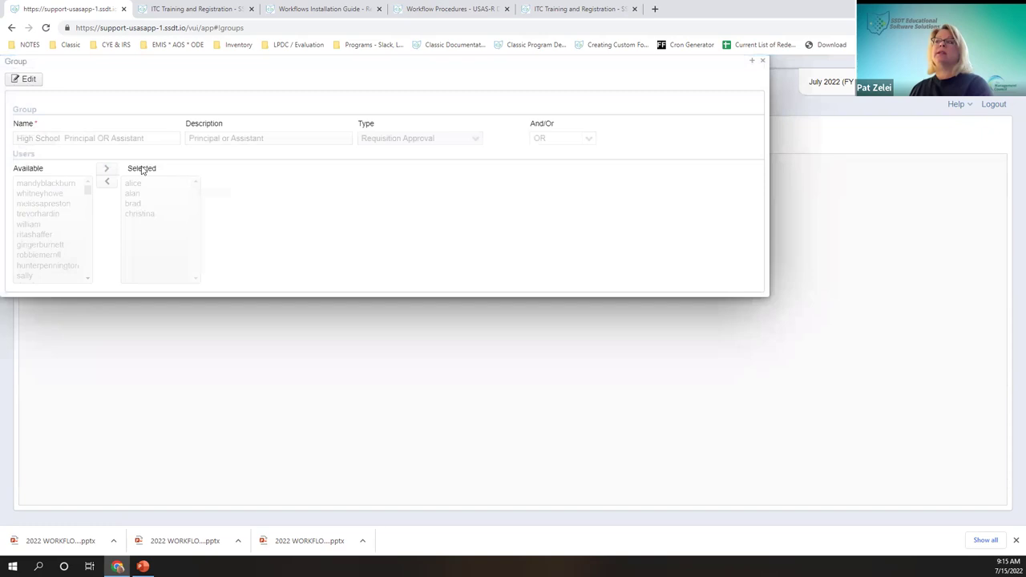
pyautogui.click(21, 80)
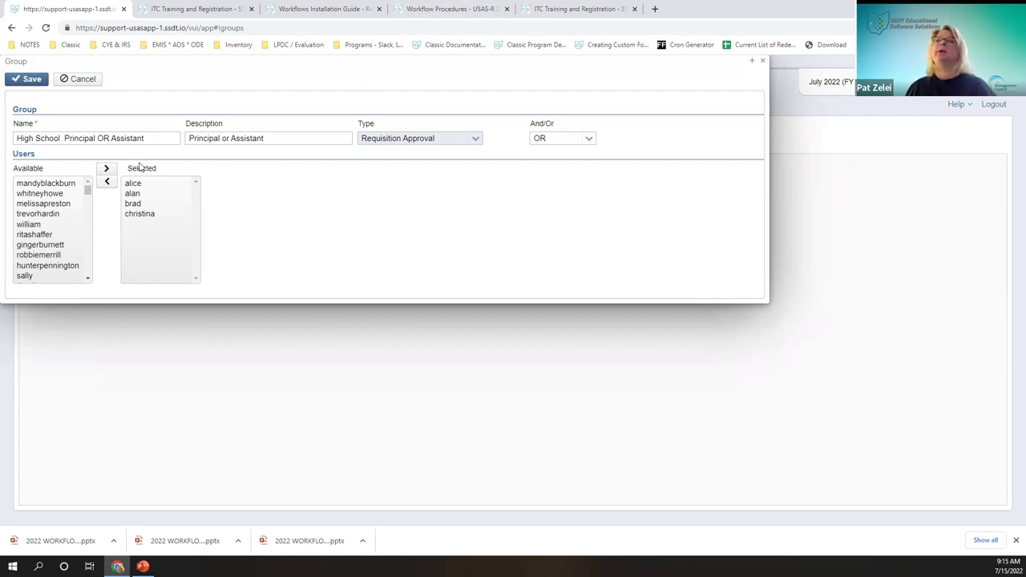
pyautogui.click(764, 62)
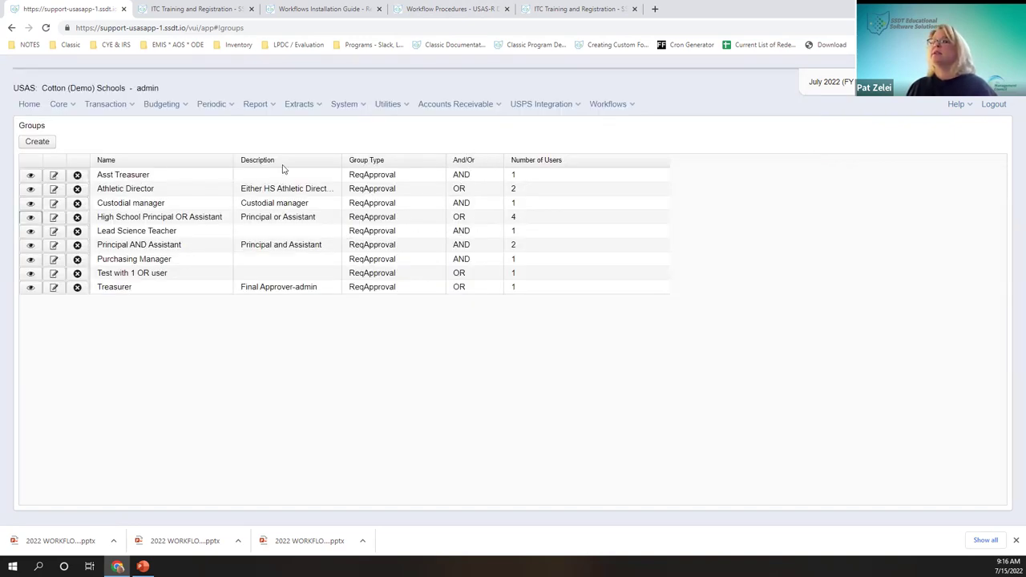
pyautogui.click(31, 217)
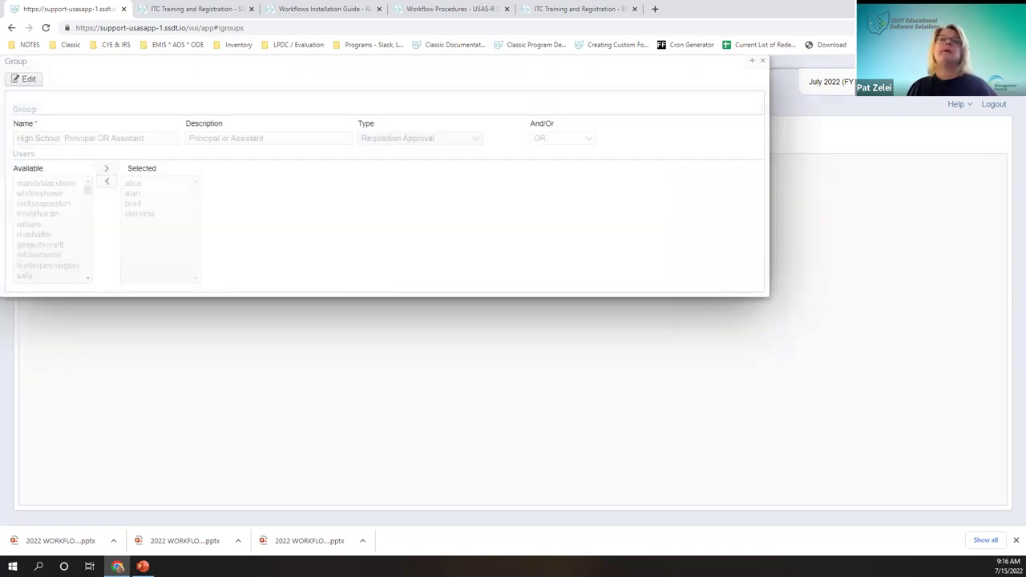
pyautogui.click(32, 79)
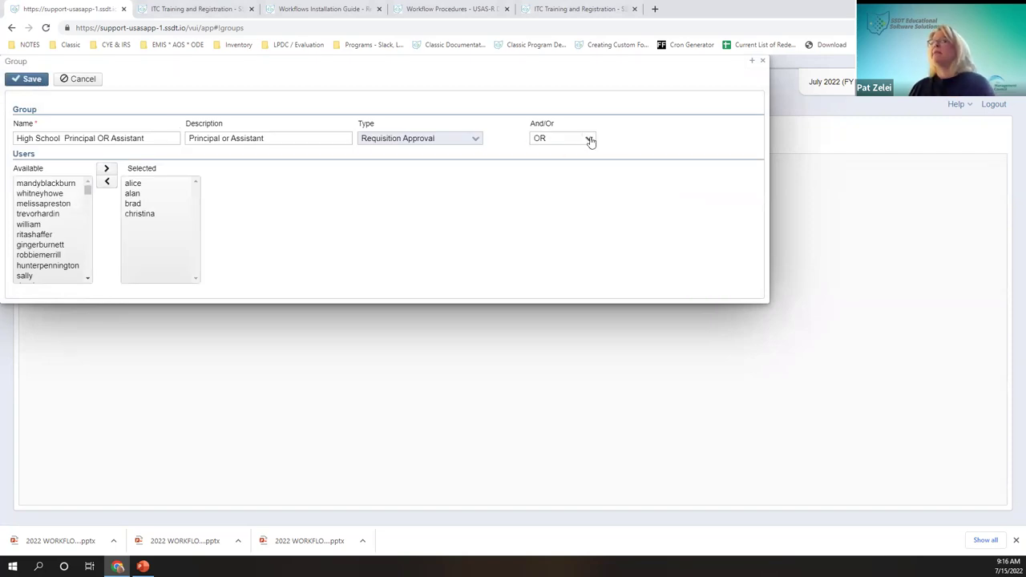
pyautogui.click(589, 140)
pyautogui.click(589, 140)
pyautogui.click(589, 141)
pyautogui.rightClick(588, 140)
pyautogui.click(495, 198)
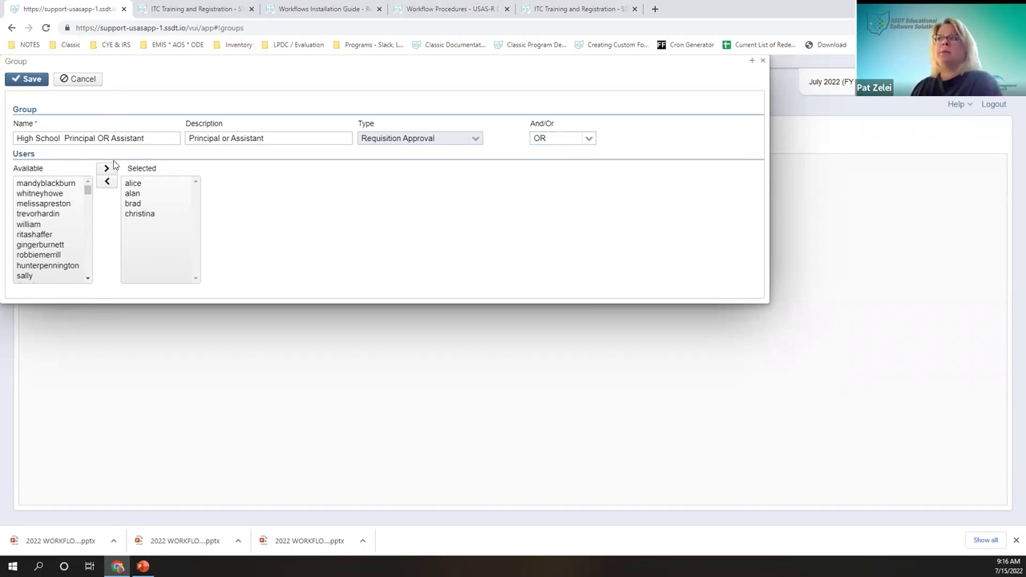
pyautogui.click(227, 138)
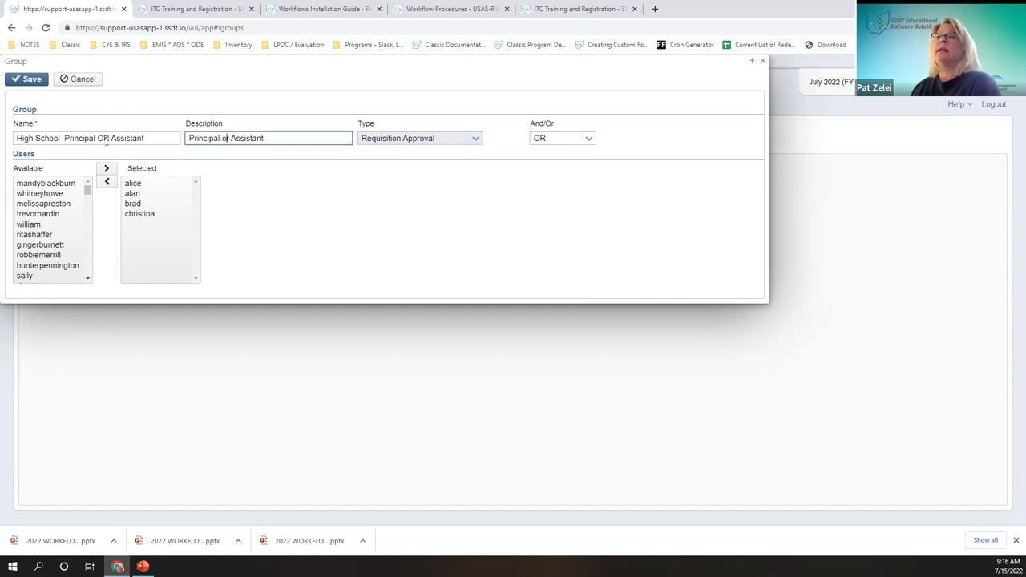
pyautogui.click(476, 139)
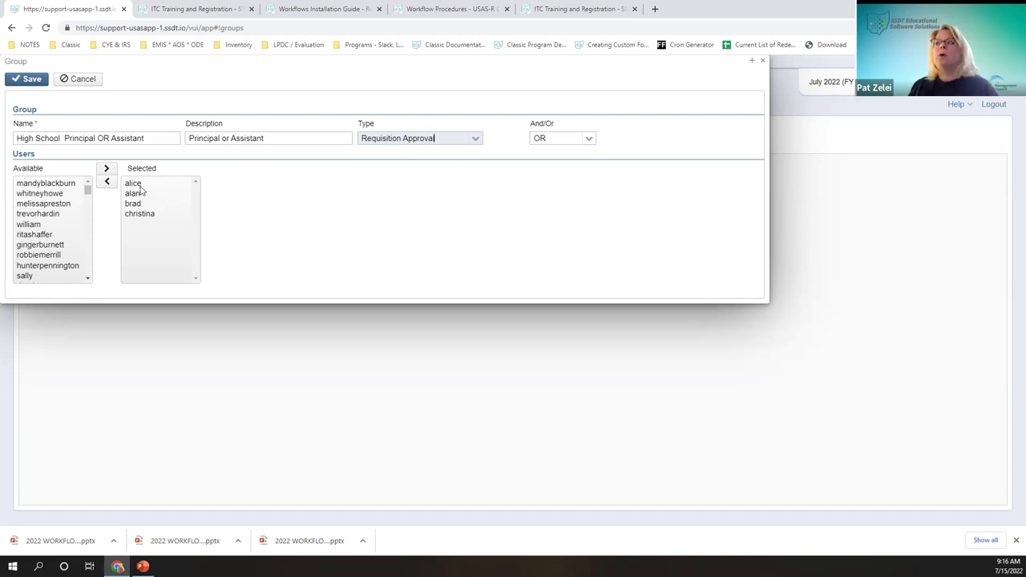
pyautogui.click(146, 186)
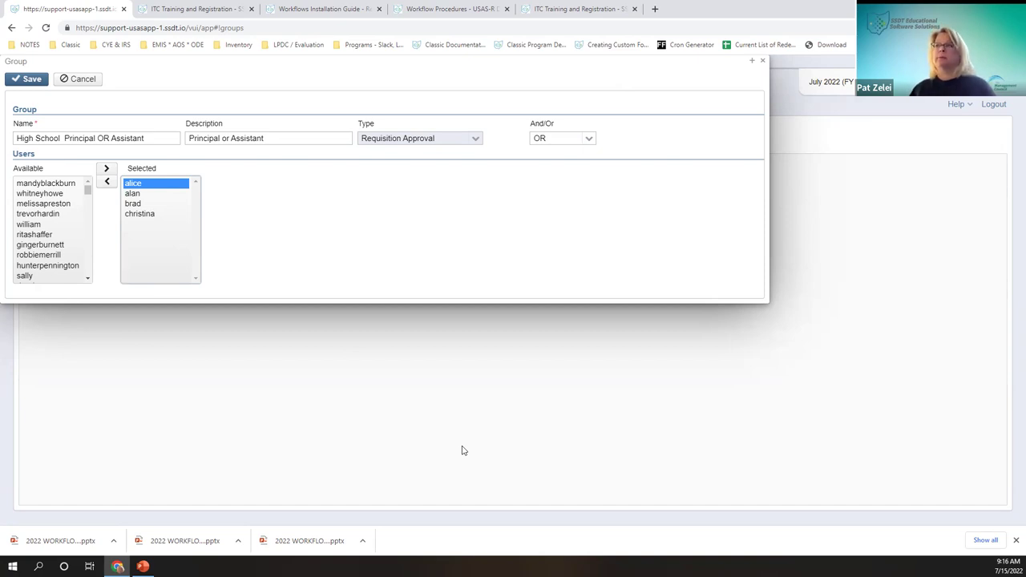
pyautogui.click(762, 61)
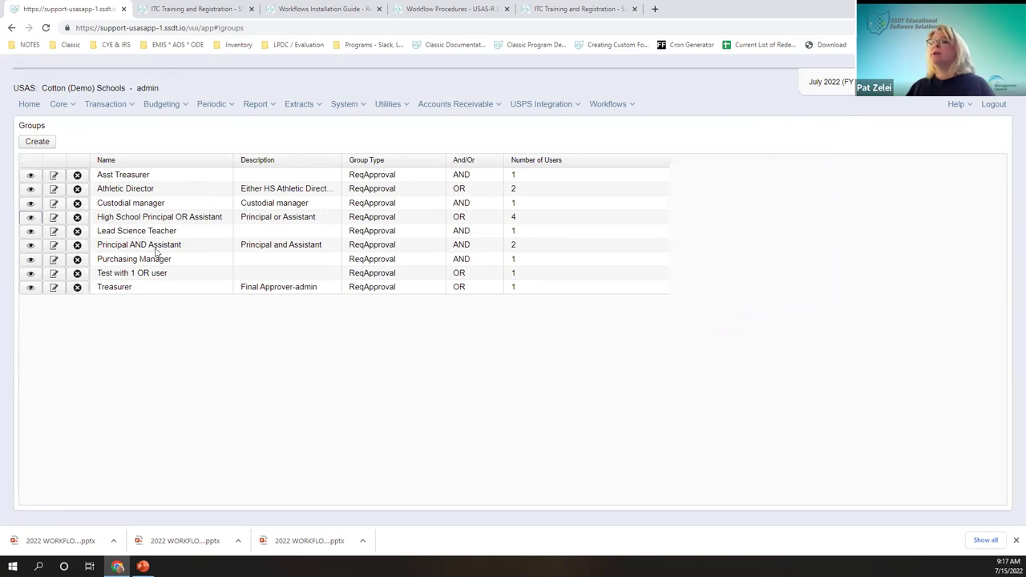
pyautogui.click(31, 245)
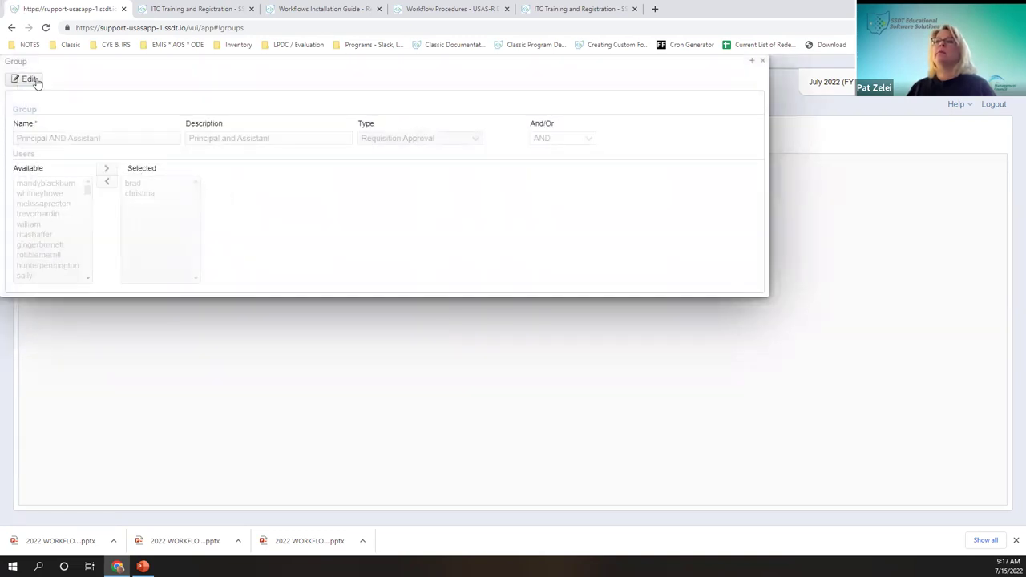
pyautogui.click(26, 78)
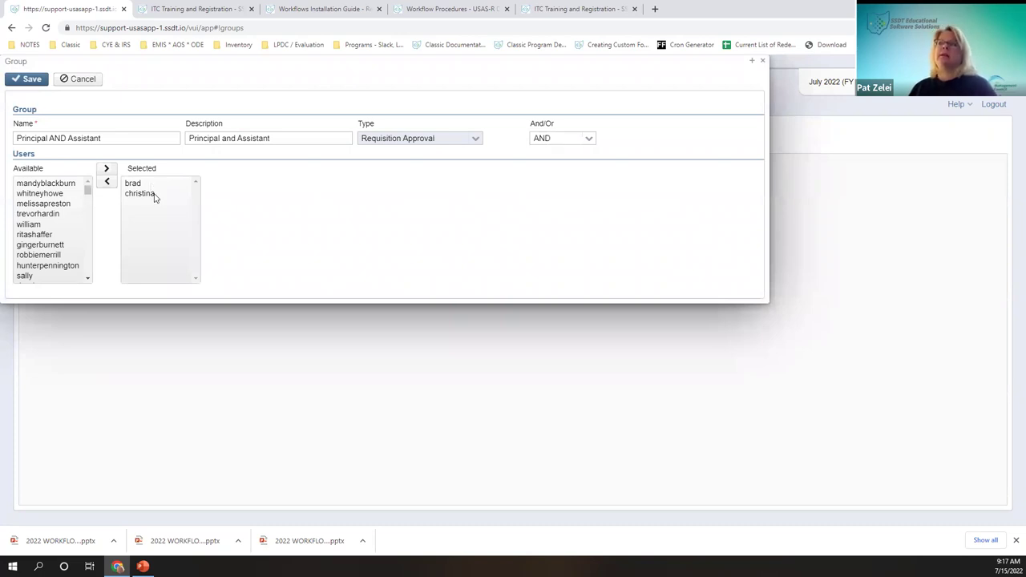
pyautogui.click(762, 61)
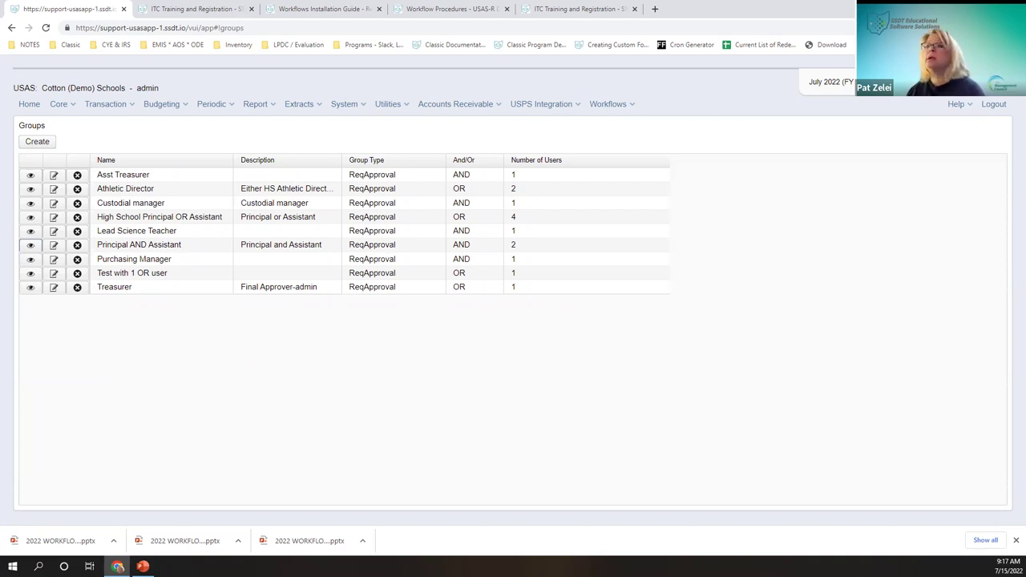
pyautogui.click(35, 142)
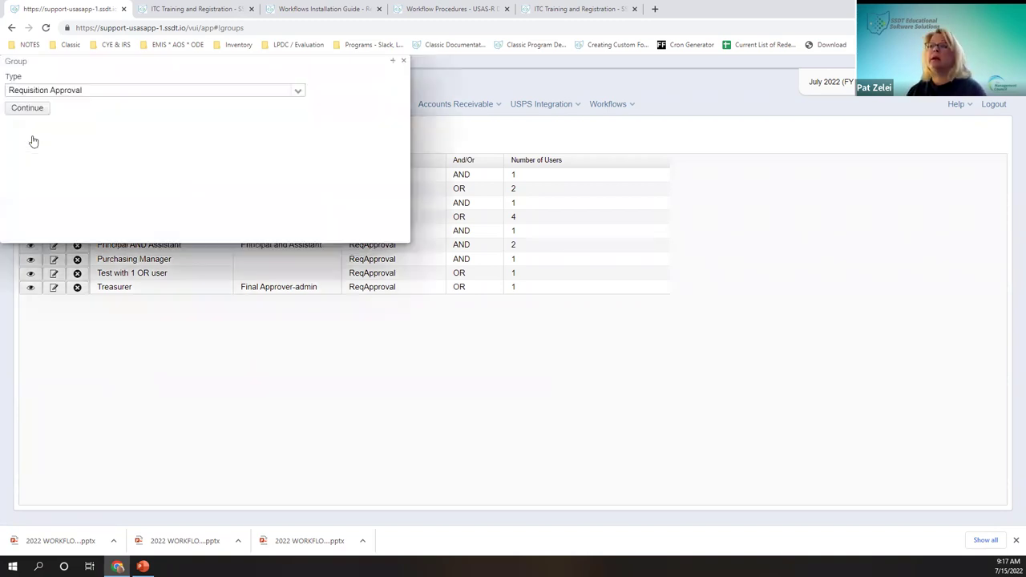
pyautogui.click(37, 108)
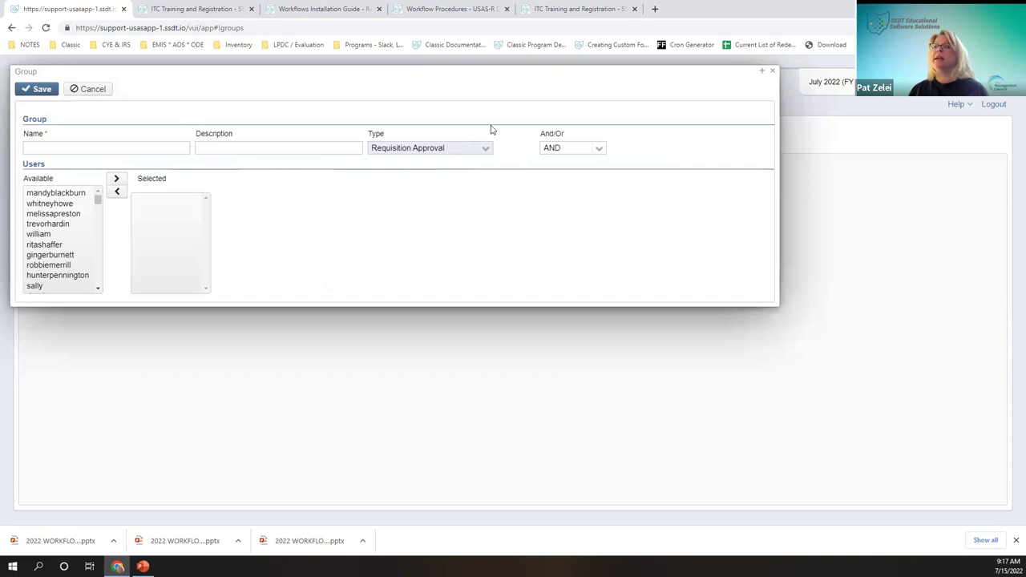
pyautogui.click(772, 70)
pyautogui.click(37, 142)
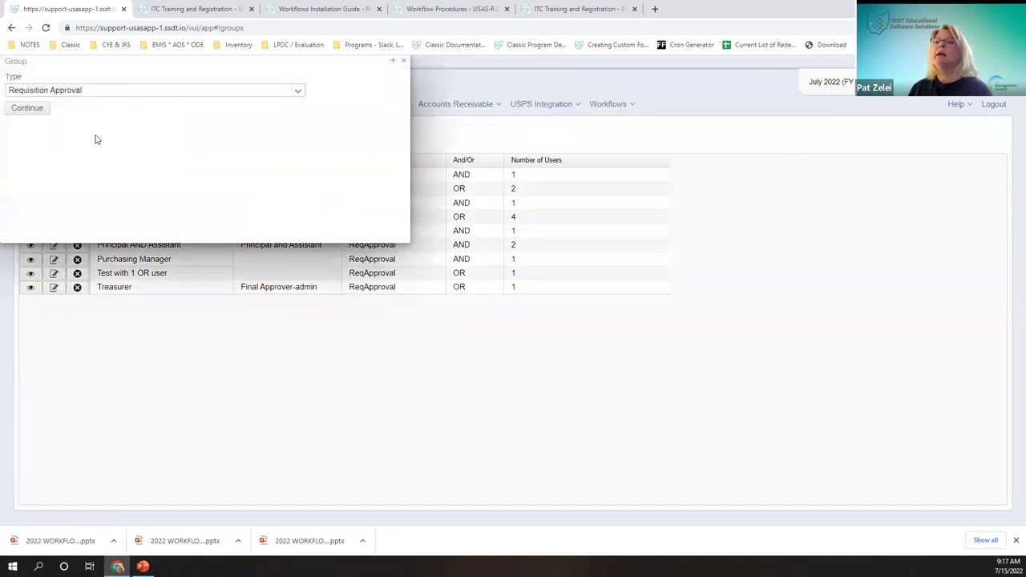
pyautogui.click(300, 93)
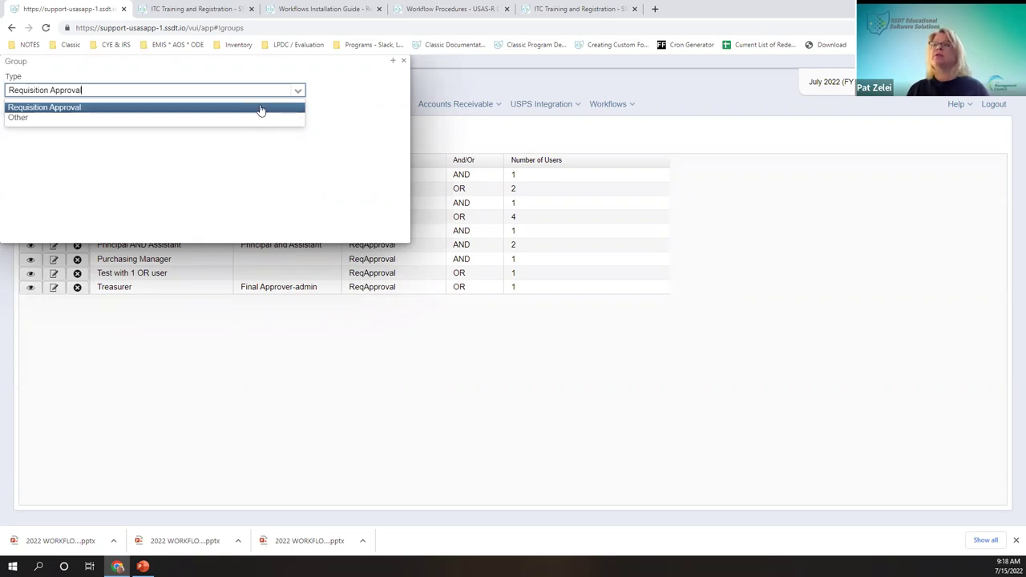
pyautogui.click(401, 63)
pyautogui.click(403, 61)
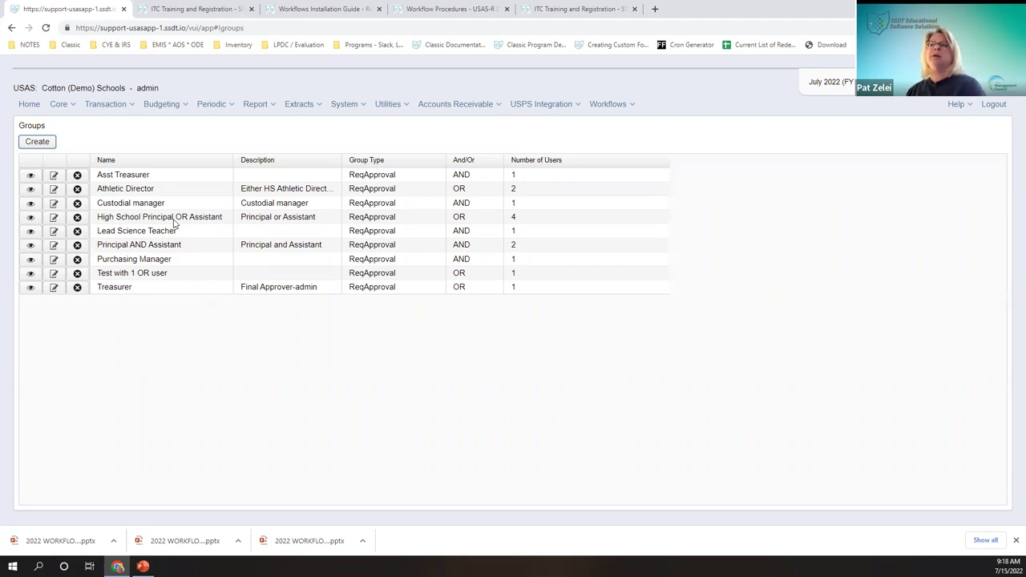
# Open the Group Chains list from the System menu
pyautogui.rightClick(163, 287)
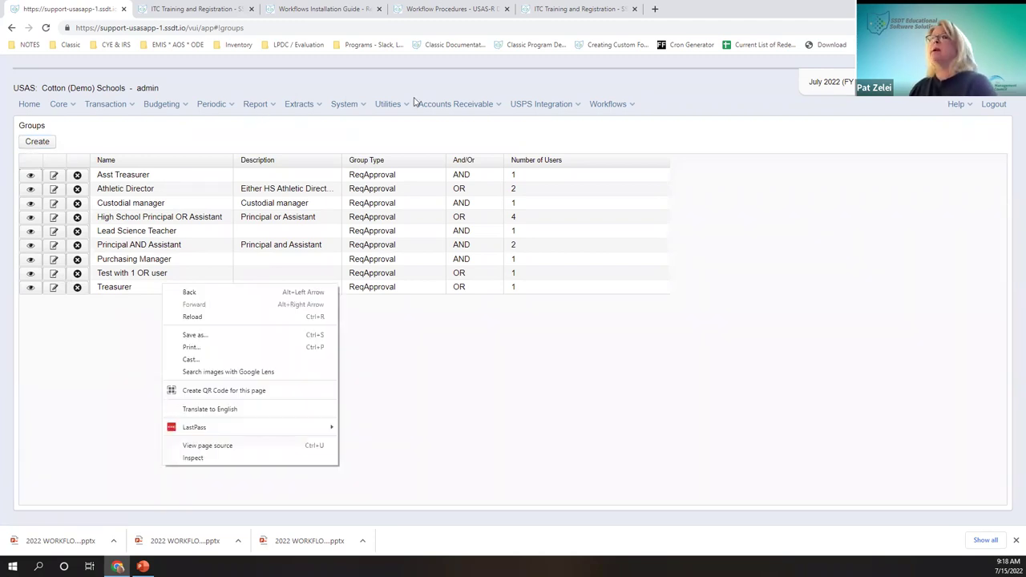
pyautogui.click(356, 105)
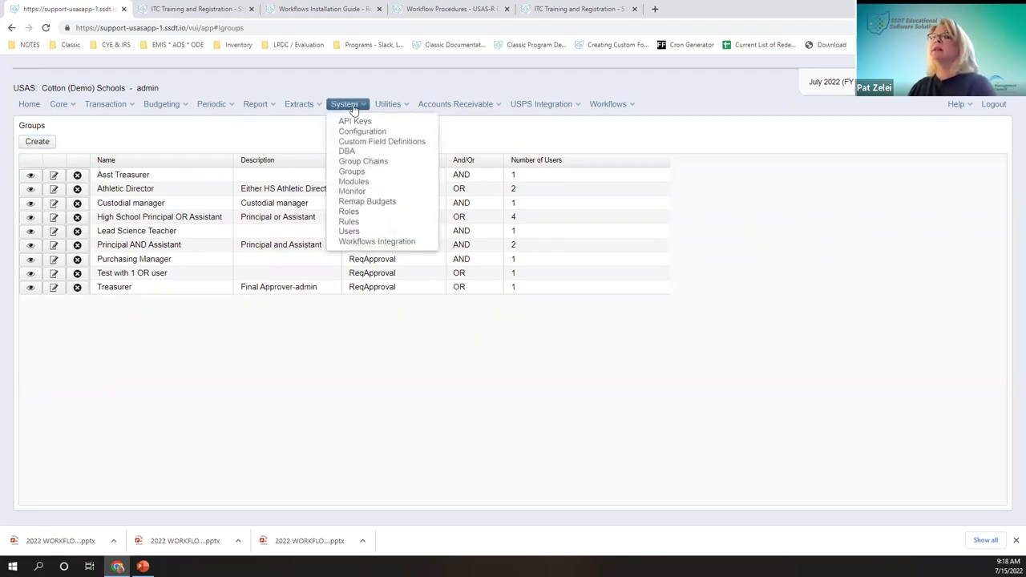
pyautogui.click(371, 163)
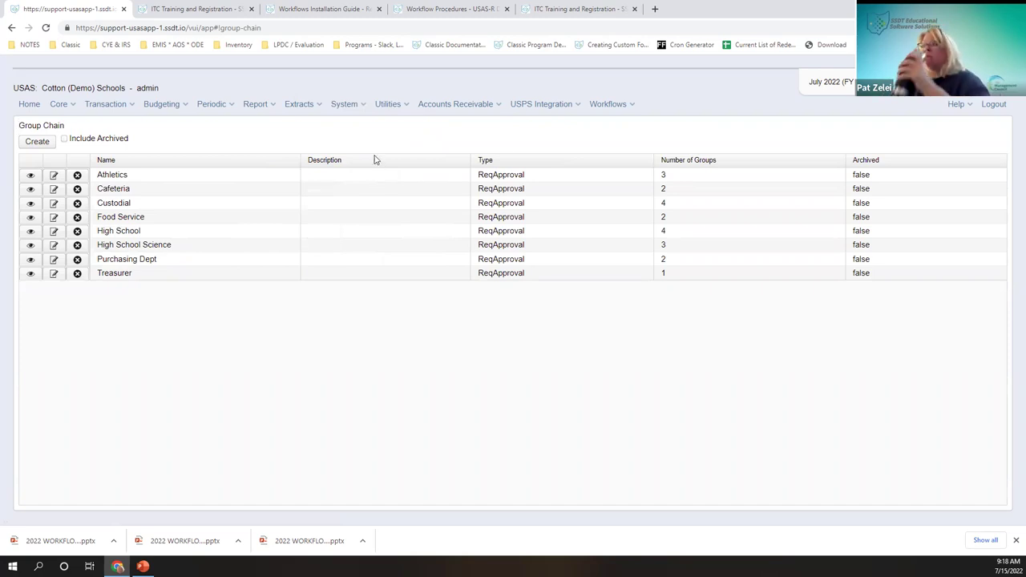
# Narrow the Description, Type and Number of Groups columns, then view the Athletics chain
pyautogui.moveTo(473, 160); pyautogui.dragTo(291, 199)
pyautogui.moveTo(496, 160); pyautogui.dragTo(395, 186)
pyautogui.moveTo(588, 159); pyautogui.dragTo(463, 197)
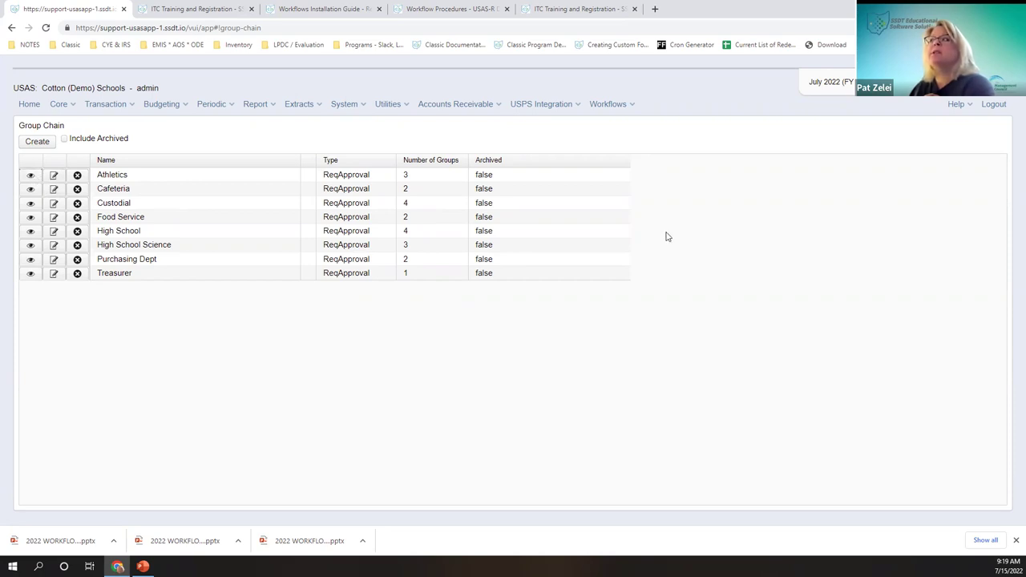
pyautogui.rightClick(503, 185)
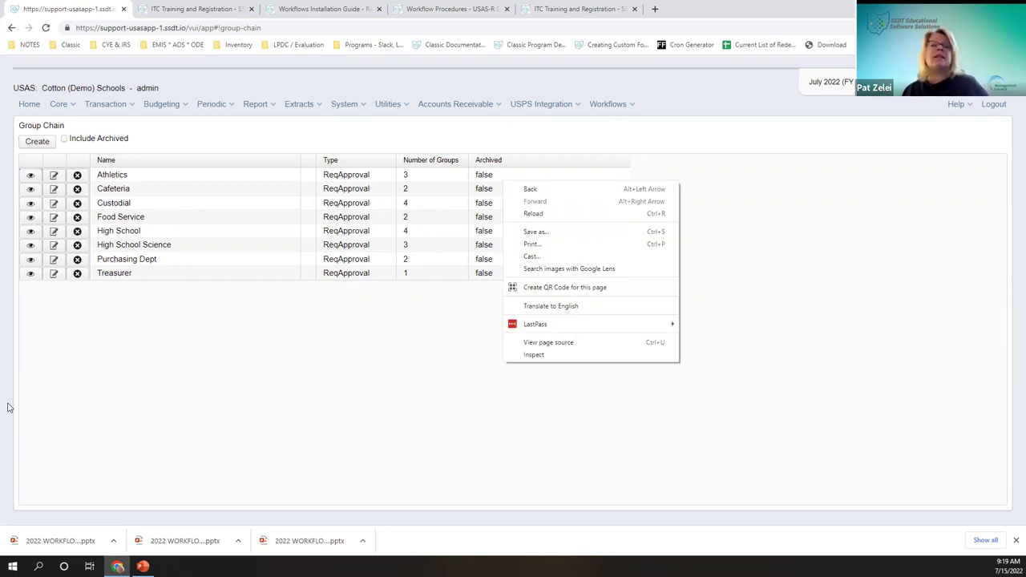
pyautogui.click(408, 355)
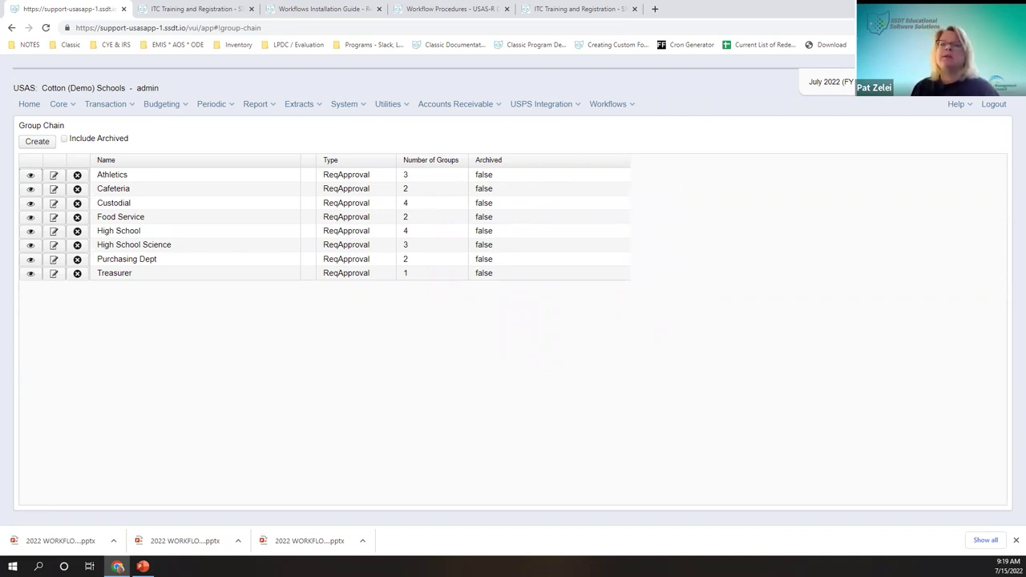
pyautogui.click(30, 176)
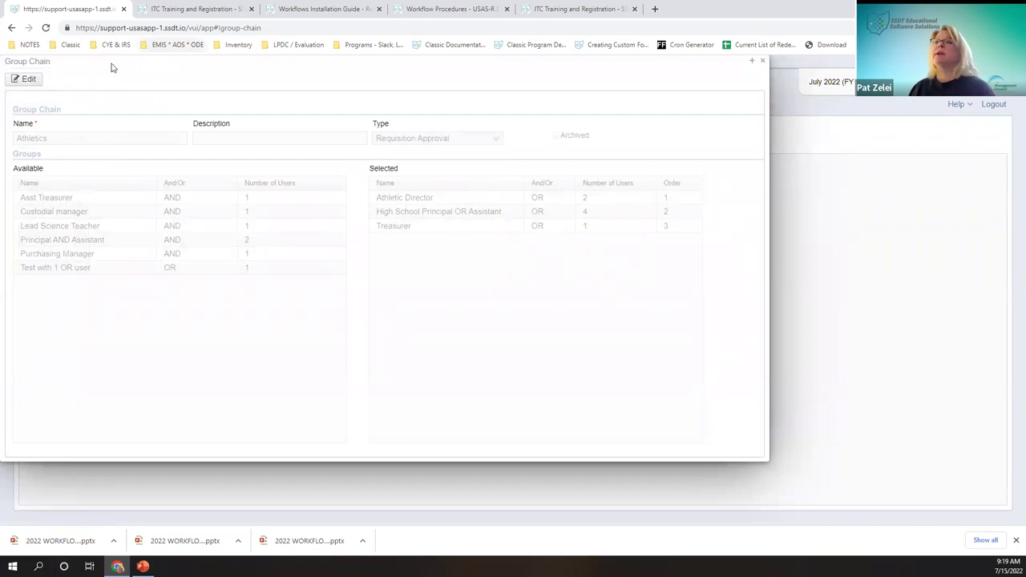
# Mark the Athletics group chain as archived and save it
pyautogui.click(27, 80)
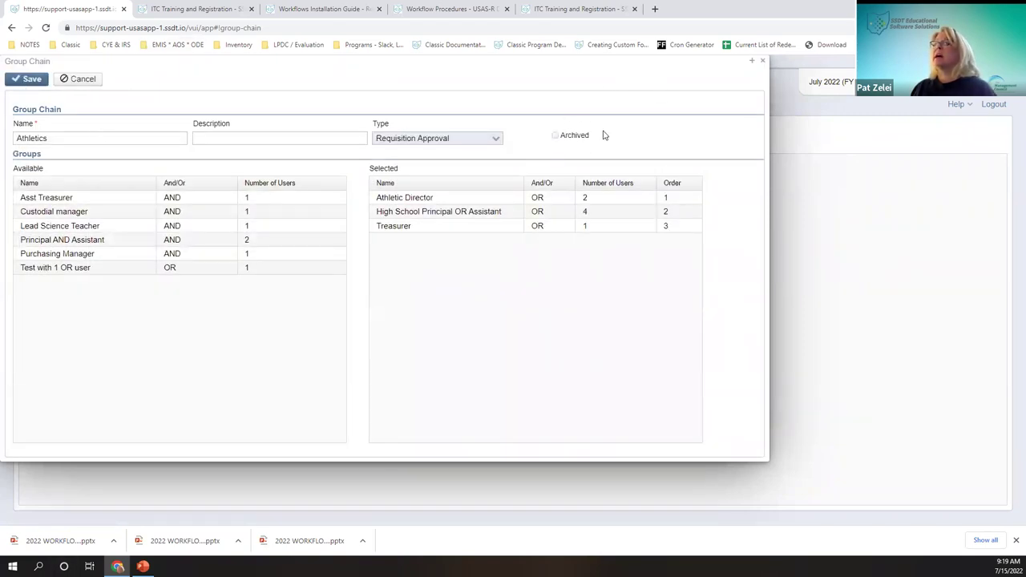
pyautogui.click(555, 138)
pyautogui.click(24, 80)
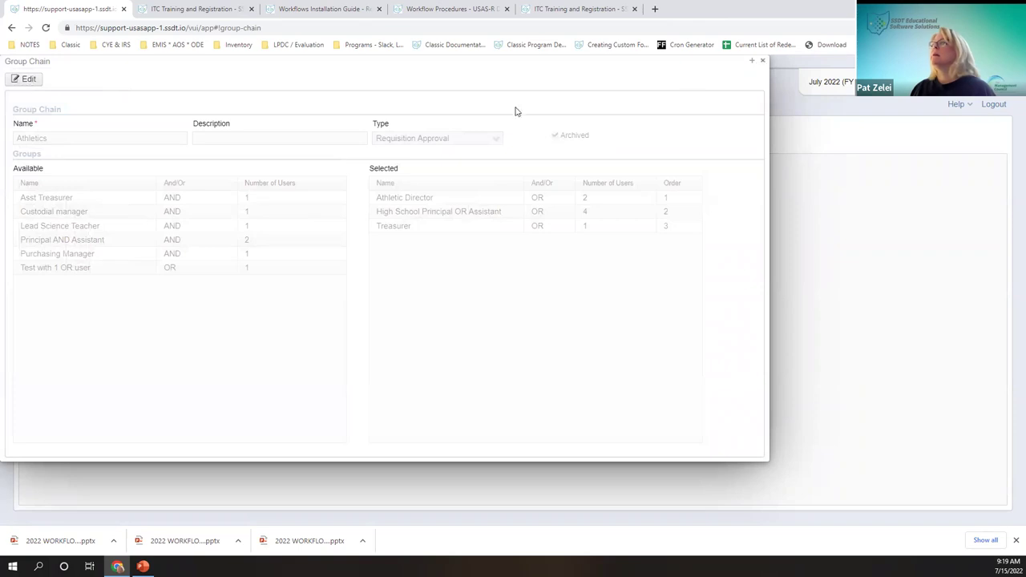
# Unmark Athletics as archived, close its editor, and view the High School chain
pyautogui.click(28, 79)
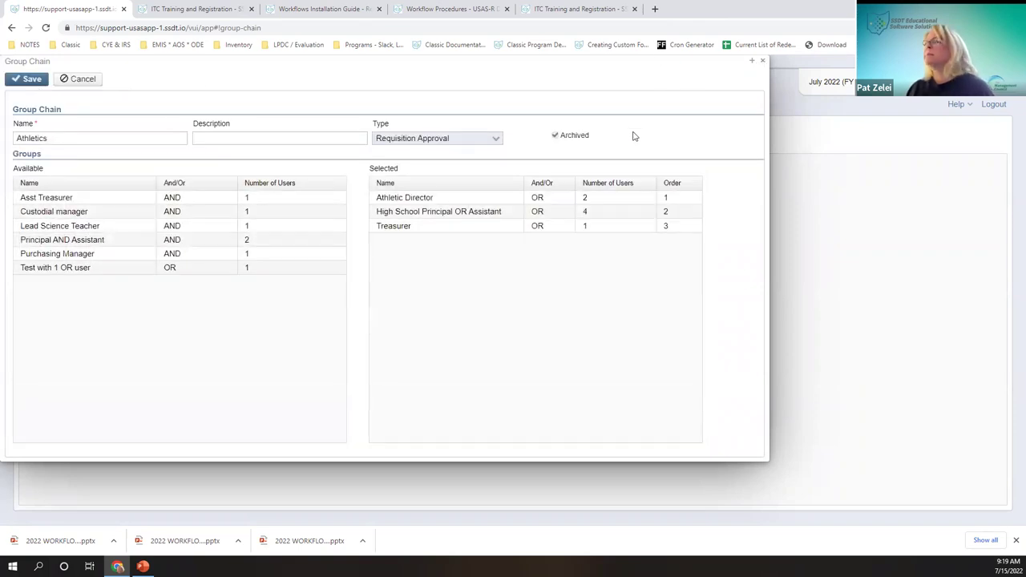
pyautogui.click(580, 138)
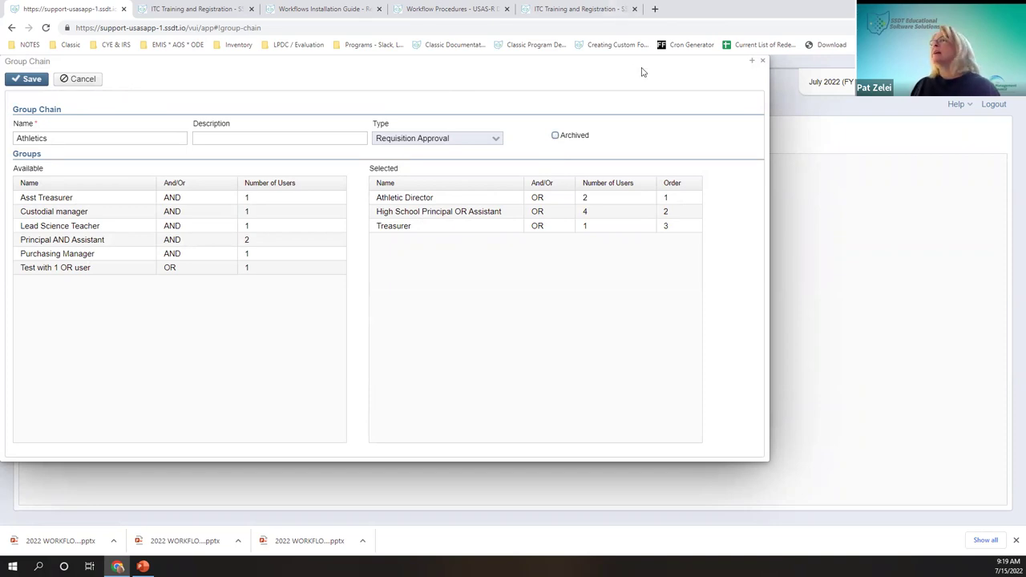
pyautogui.click(763, 65)
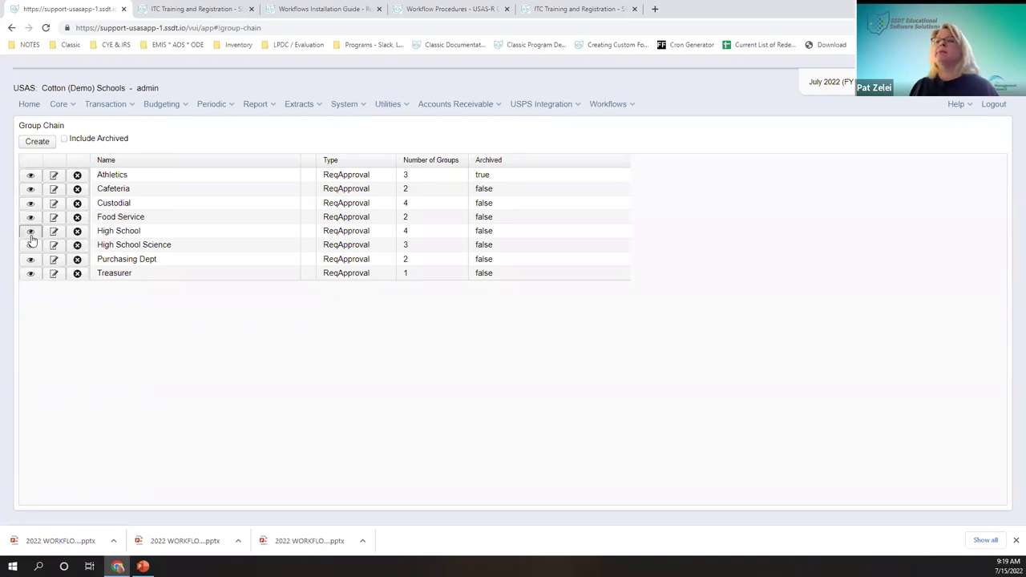
pyautogui.click(30, 231)
# Save the High School chain with Treasurer fourth after Principal OR Assistant, Purchasing Manager, Asst Treasurer
pyautogui.click(40, 81)
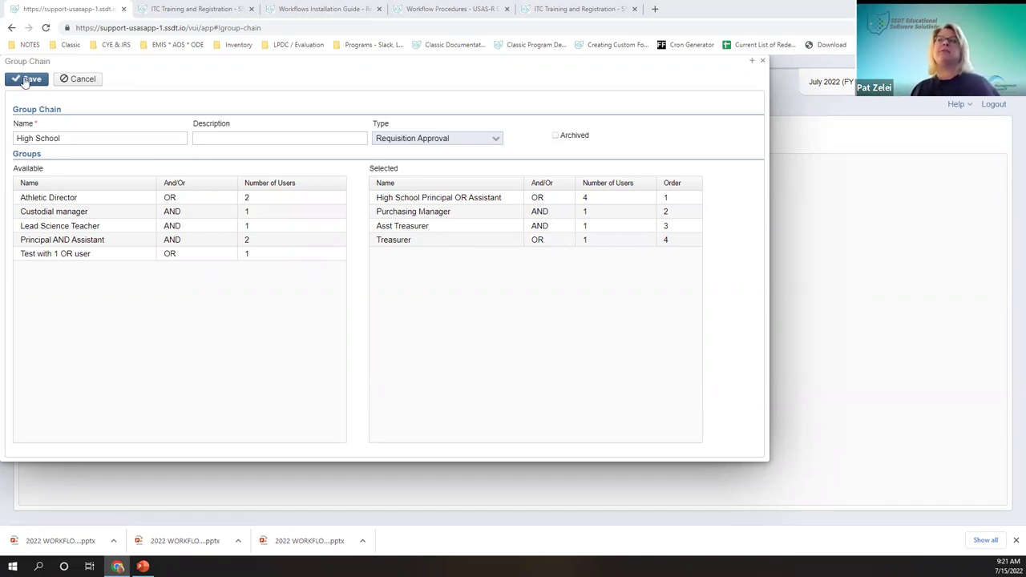
pyautogui.click(25, 83)
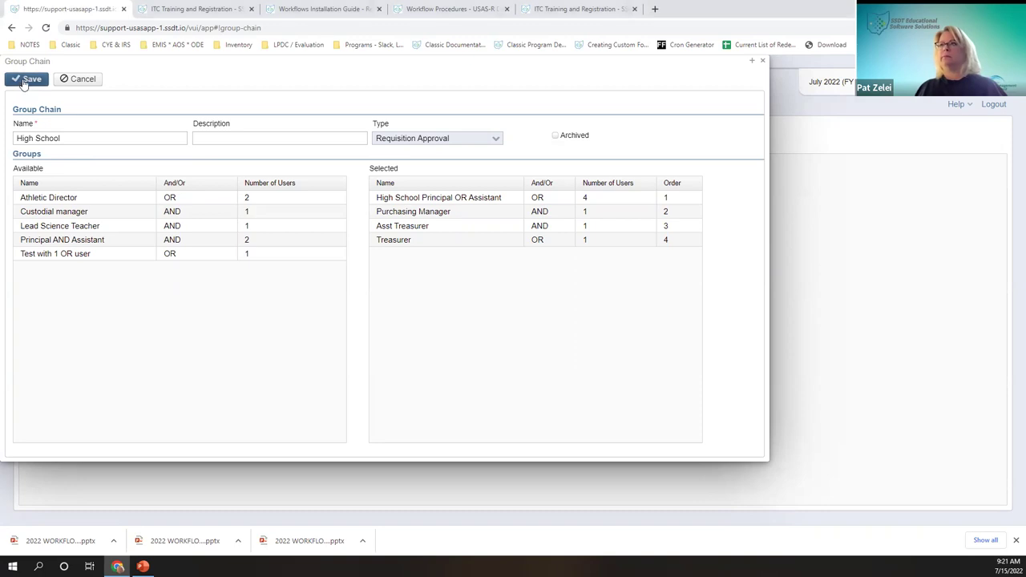
pyautogui.click(762, 61)
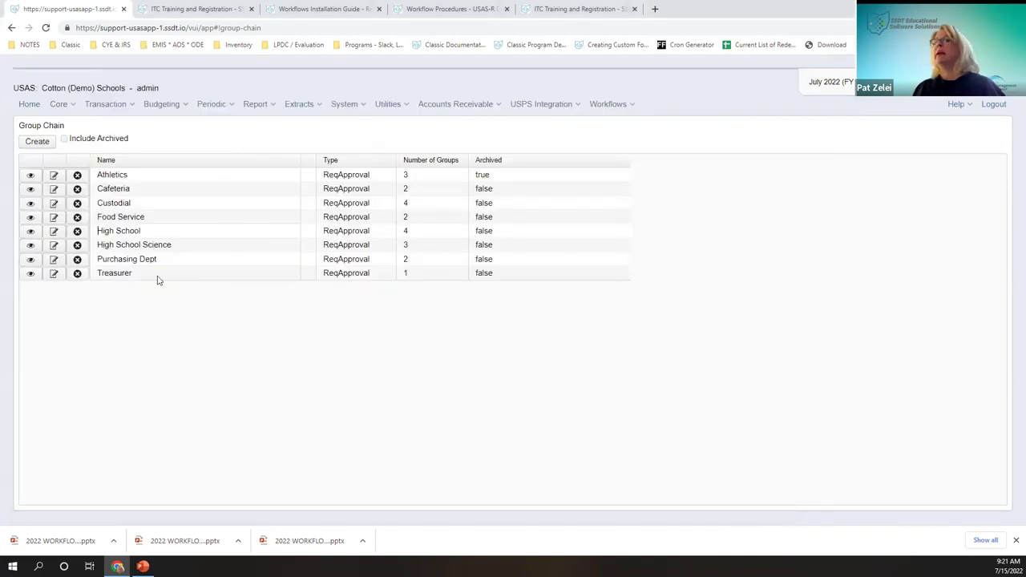
pyautogui.click(30, 260)
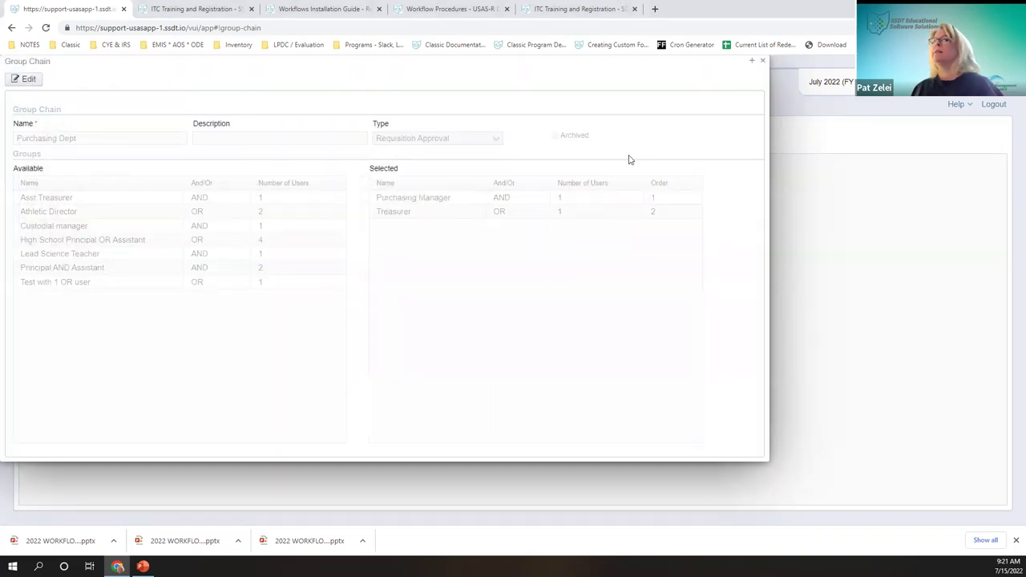
pyautogui.click(762, 61)
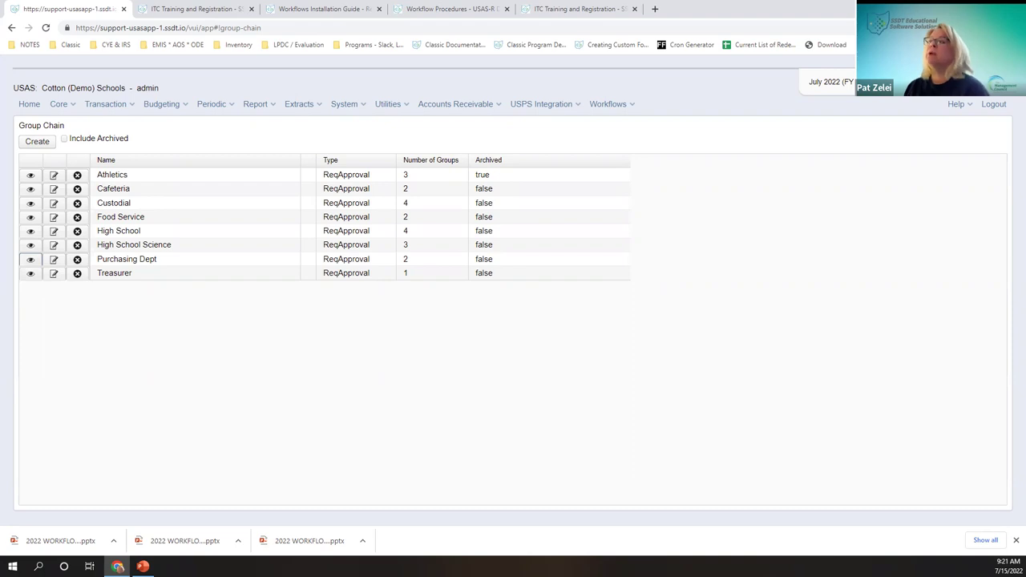
# Find the Secretary Jr. High user under System > Users and start editing the record
pyautogui.click(348, 105)
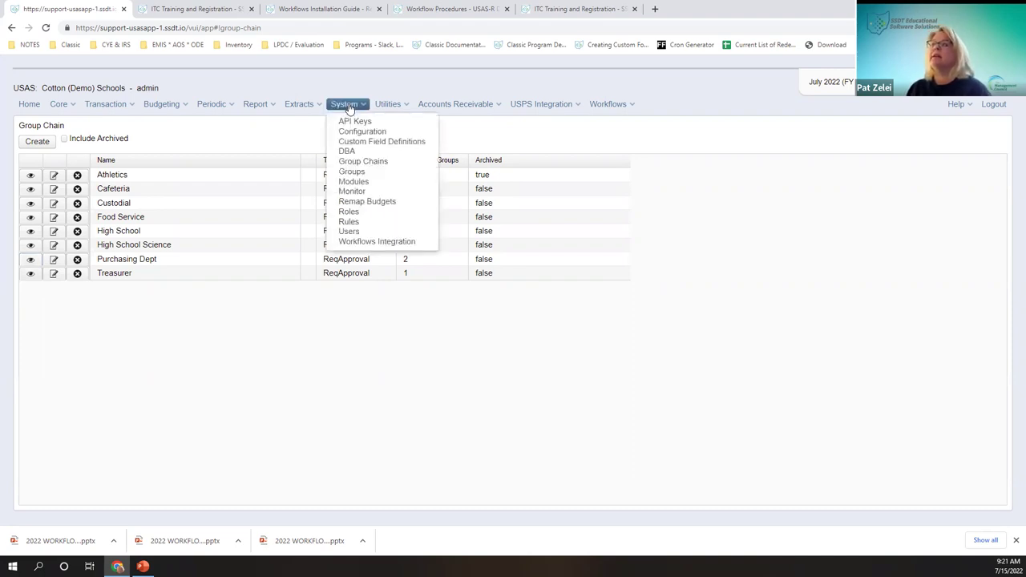
pyautogui.click(365, 232)
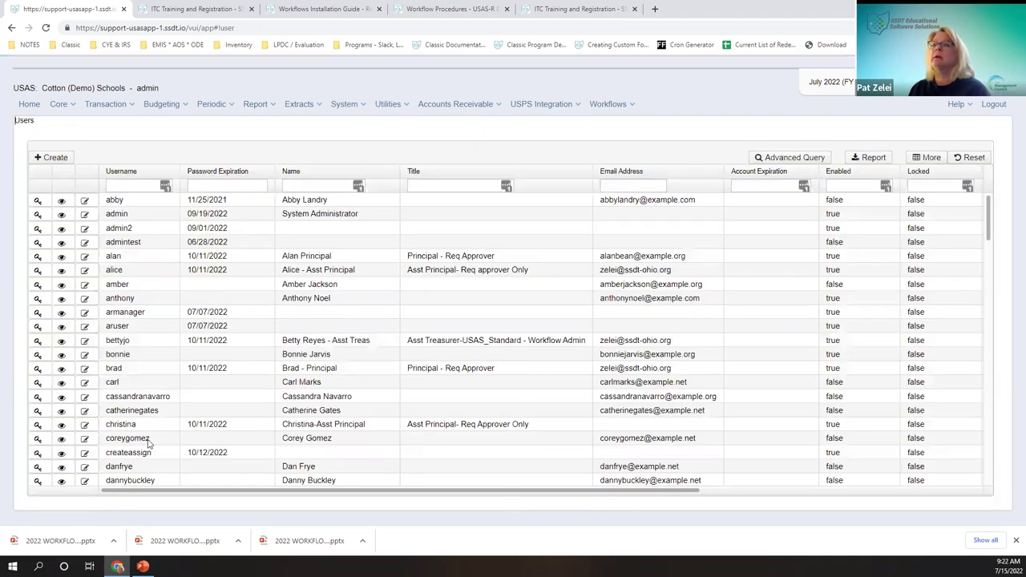
pyautogui.scroll(-2, 147, 429)
pyautogui.scroll(-3, 147, 429)
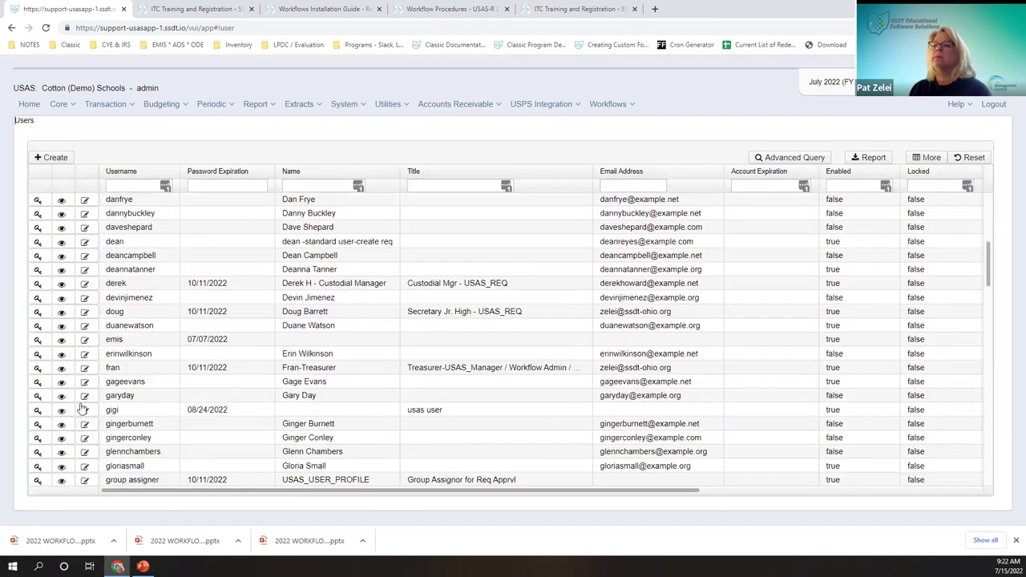
pyautogui.click(61, 311)
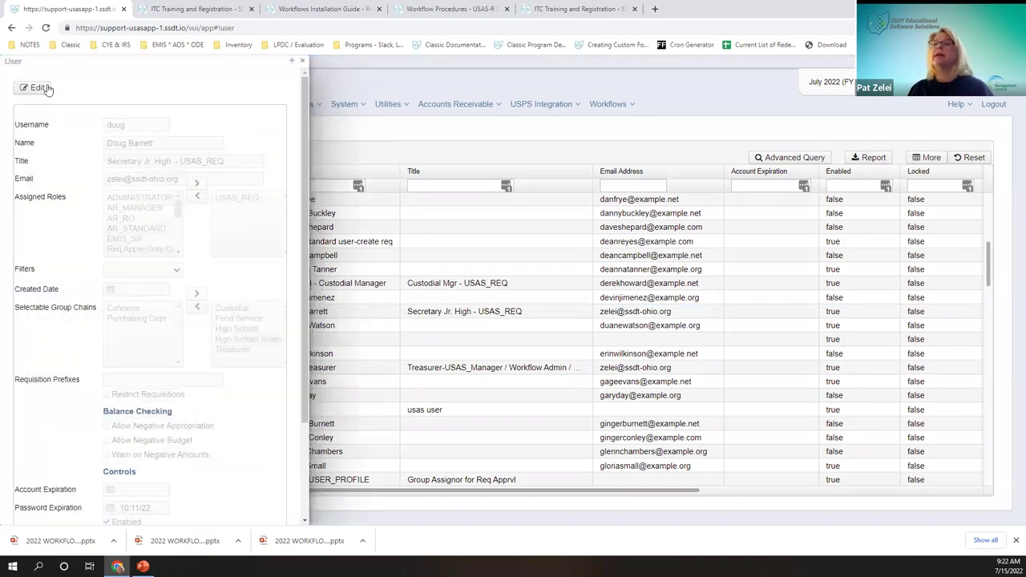
pyautogui.click(35, 88)
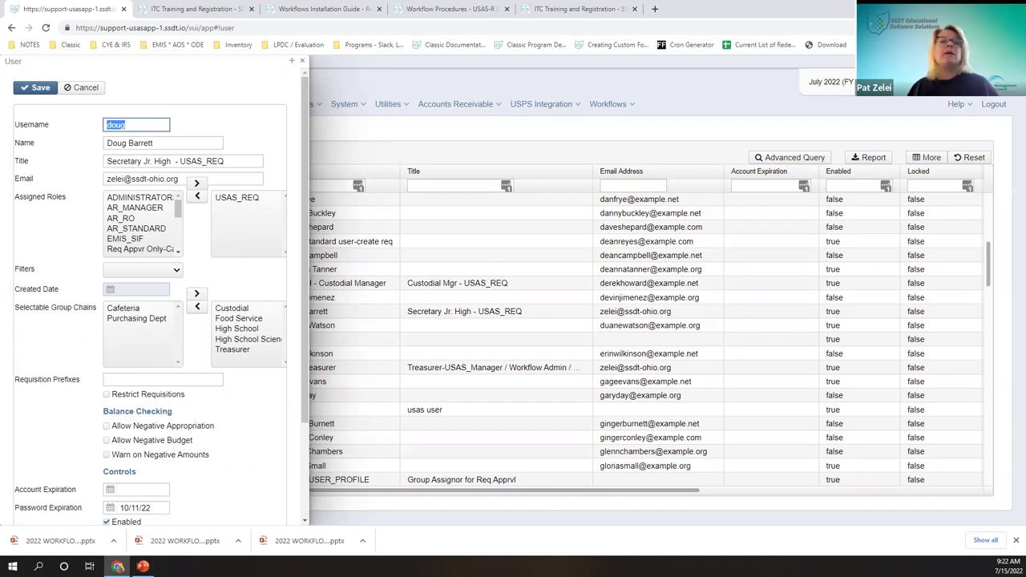
pyautogui.click(242, 310)
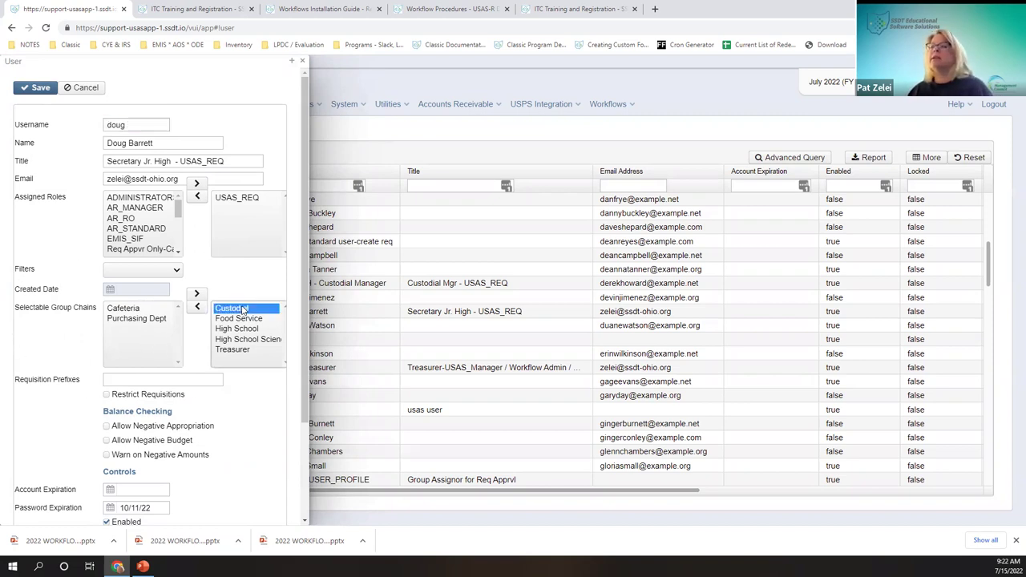
# Move Custodial out of and back into the user's selectable group chains
pyautogui.click(199, 310)
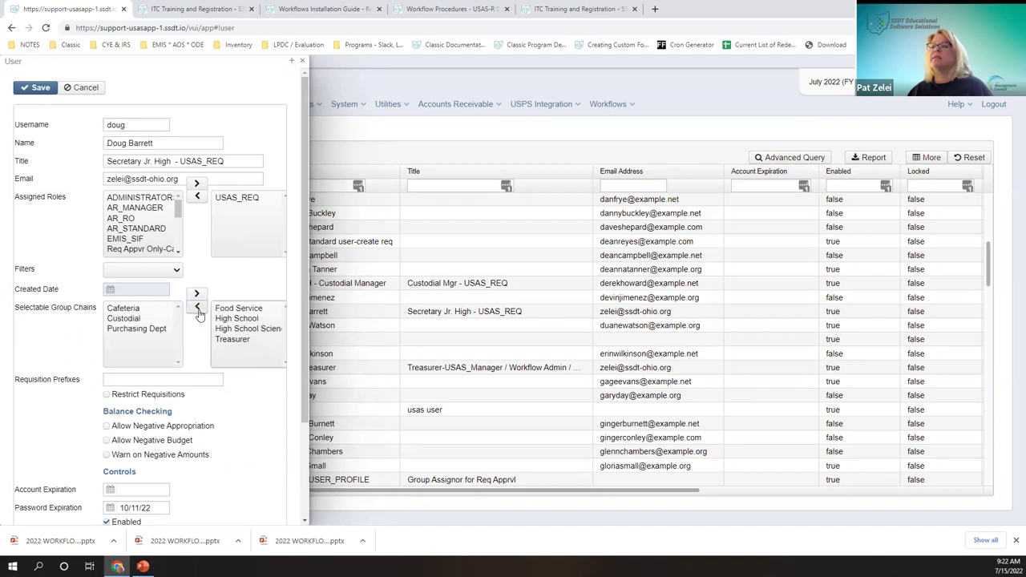
pyautogui.click(124, 318)
pyautogui.click(196, 297)
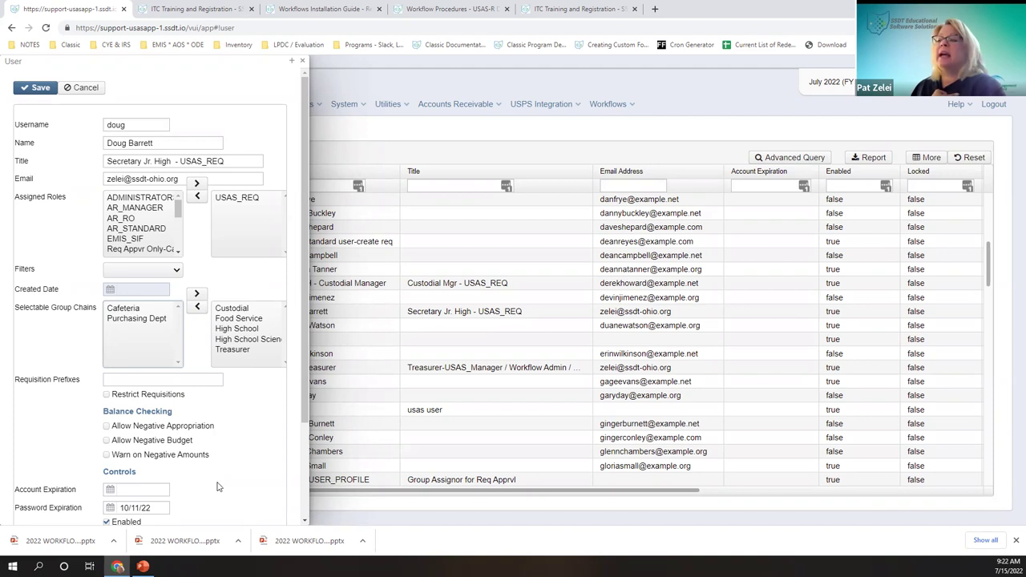
# Save the user record with its five selectable group chains and close it
pyautogui.scroll(-1, 183, 489)
pyautogui.scroll(-1, 180, 483)
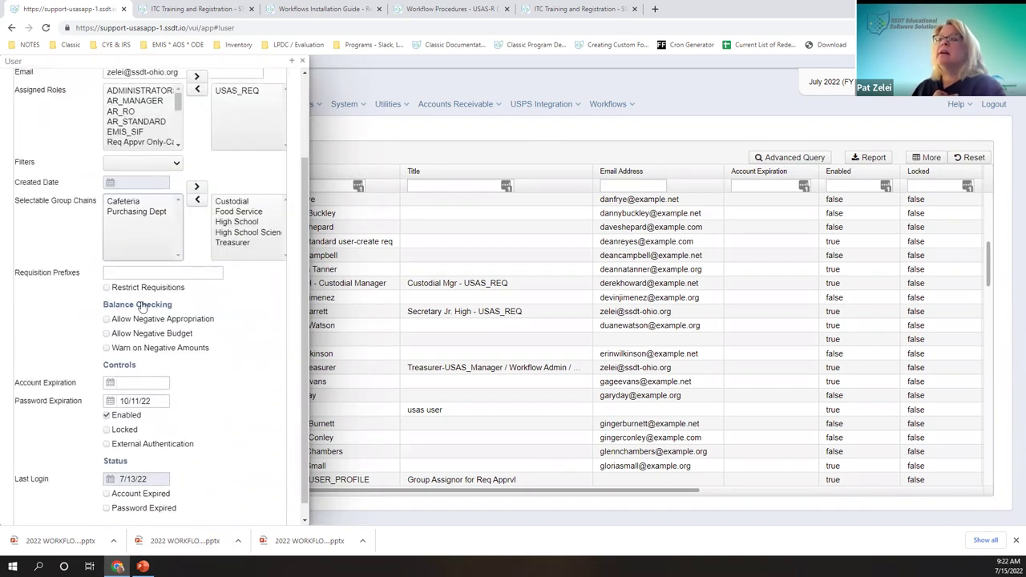
pyautogui.click(177, 163)
pyautogui.click(177, 165)
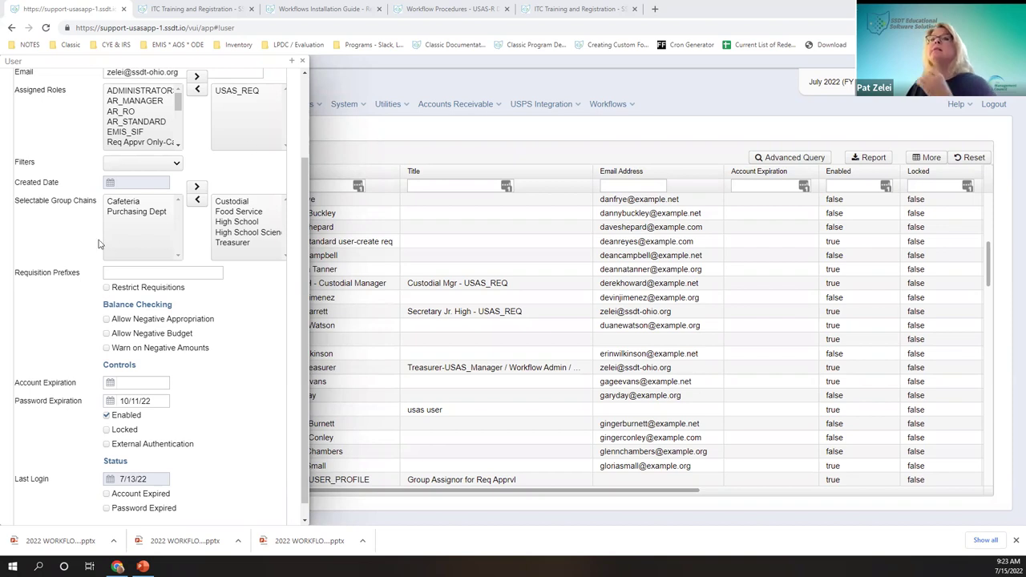
pyautogui.scroll(2, 99, 243)
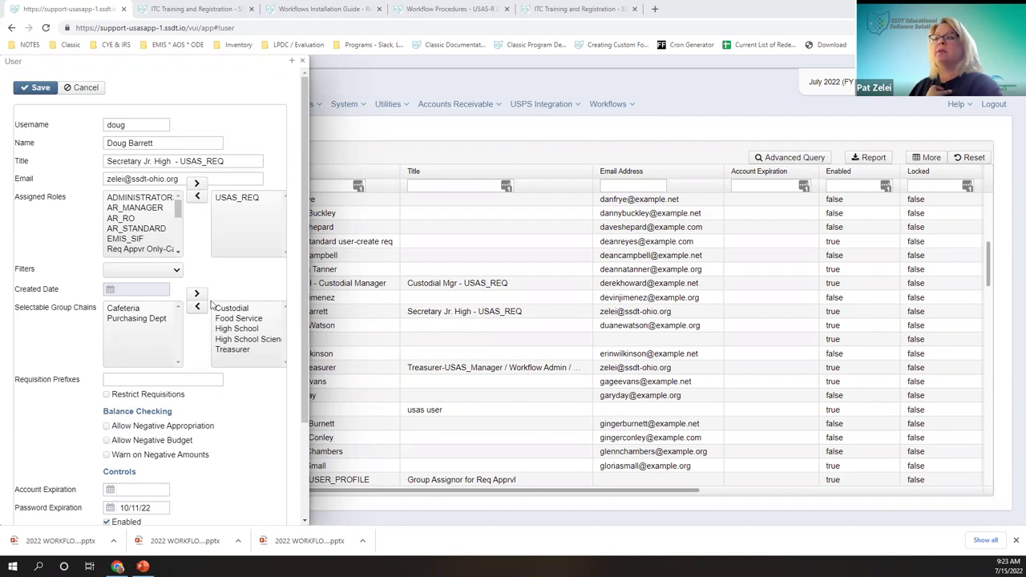
pyautogui.click(53, 95)
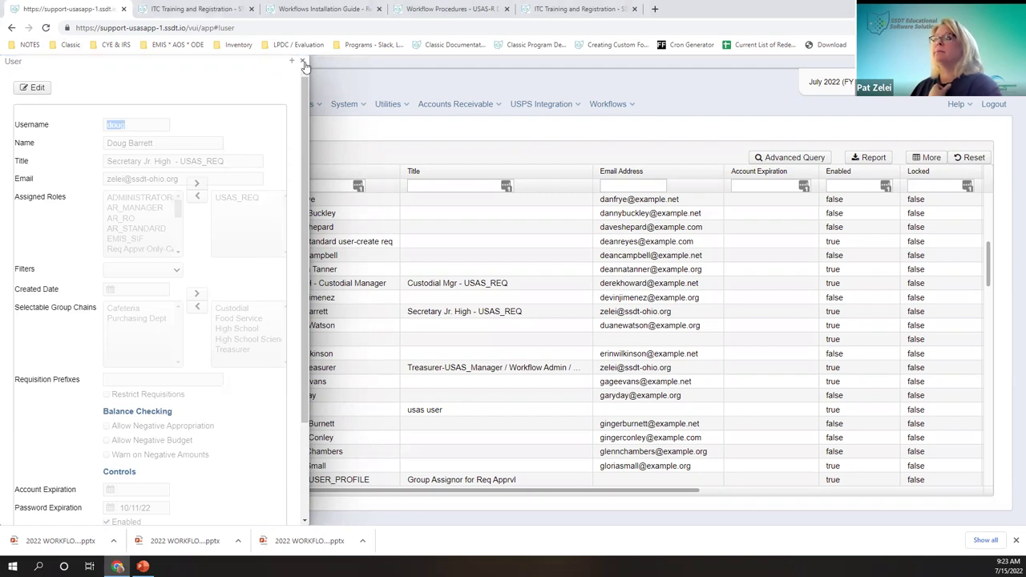
pyautogui.click(302, 62)
# Close the user record, open the System > Roles list, then return to the workflows presentation
pyautogui.click(345, 107)
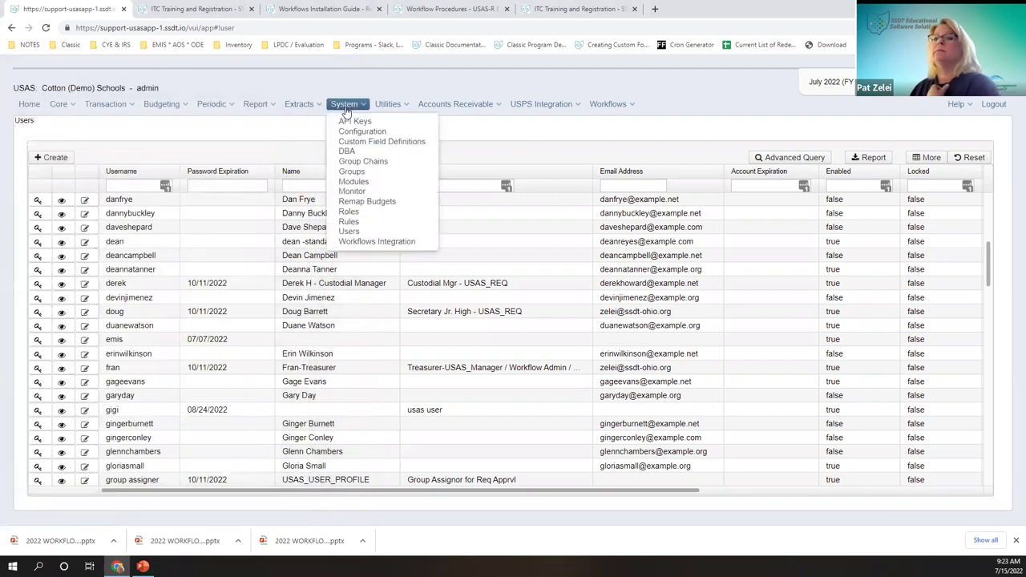
pyautogui.click(369, 212)
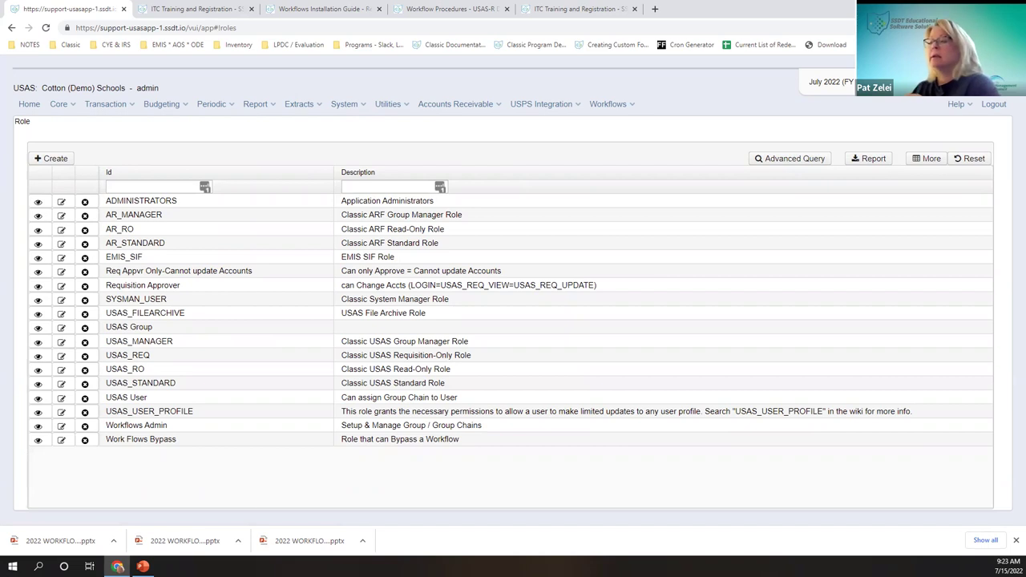
pyautogui.click(143, 566)
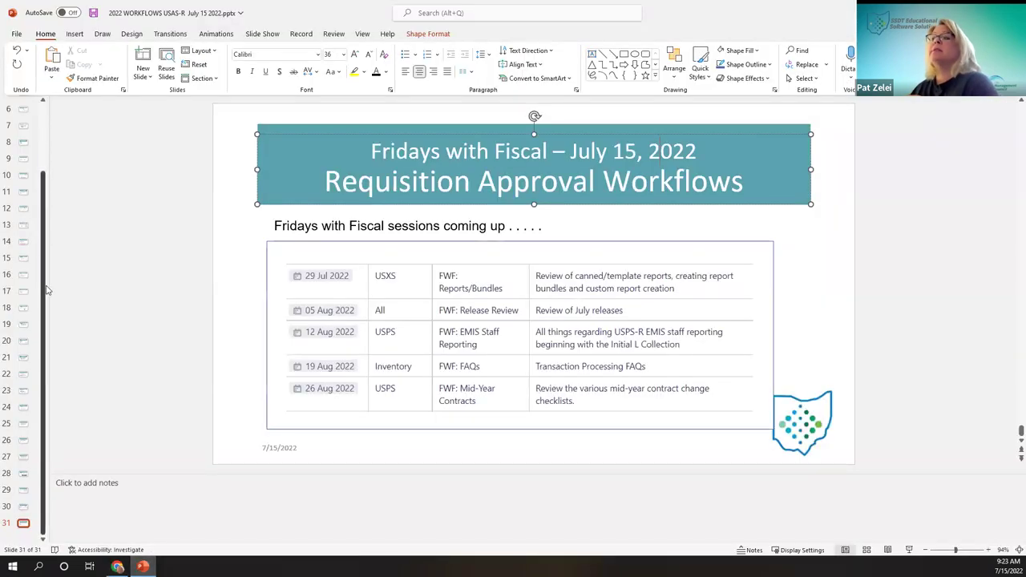
# Widen the thumbnail pane, go to slide 14 (ROLES) and highlight USAS_USER_PROFILE
pyautogui.moveTo(161, 308); pyautogui.dragTo(210, 321)
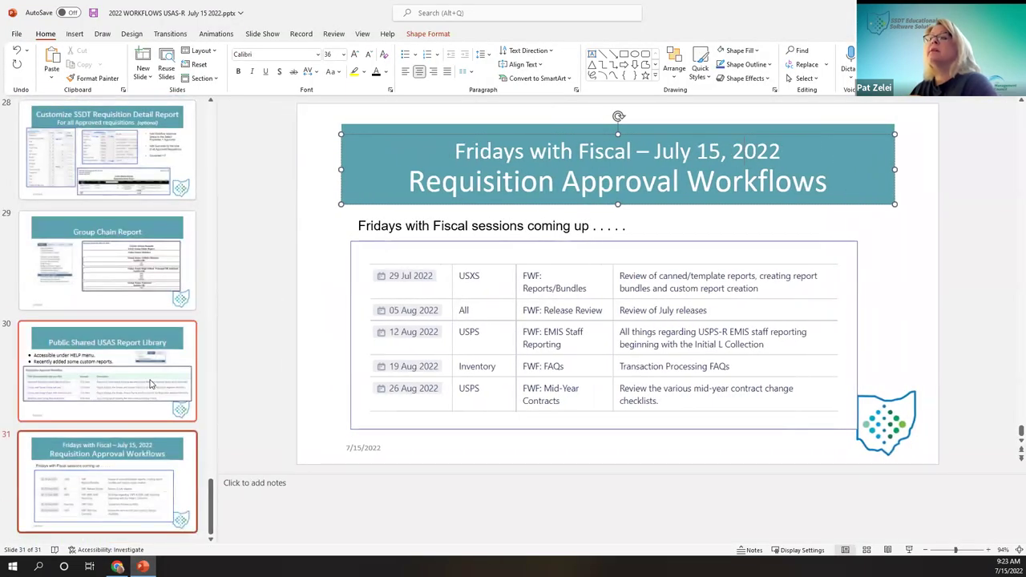
pyautogui.scroll(3, 133, 362)
pyautogui.scroll(-3, 133, 360)
pyautogui.scroll(5, 107, 308)
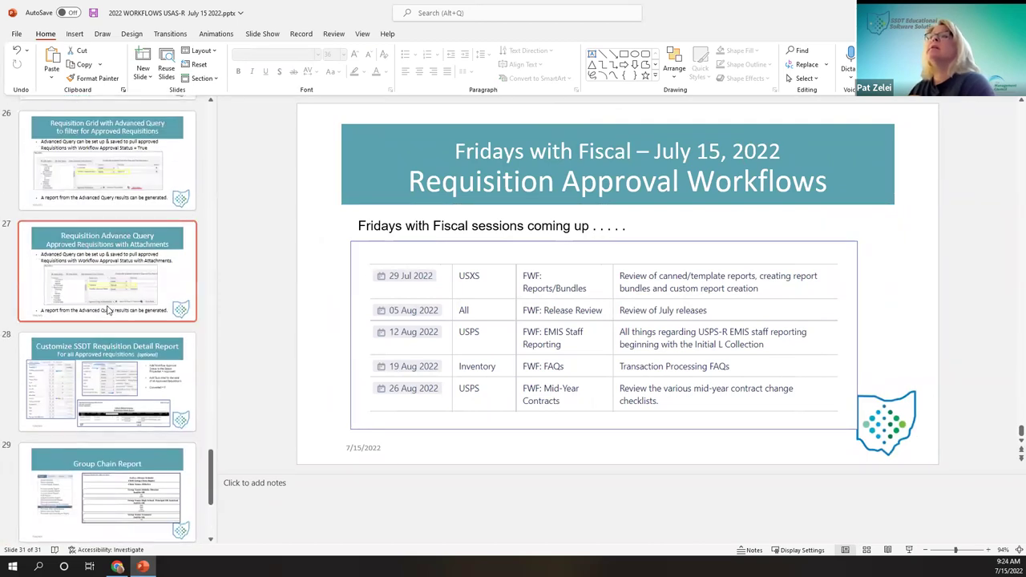
pyautogui.scroll(2, 109, 314)
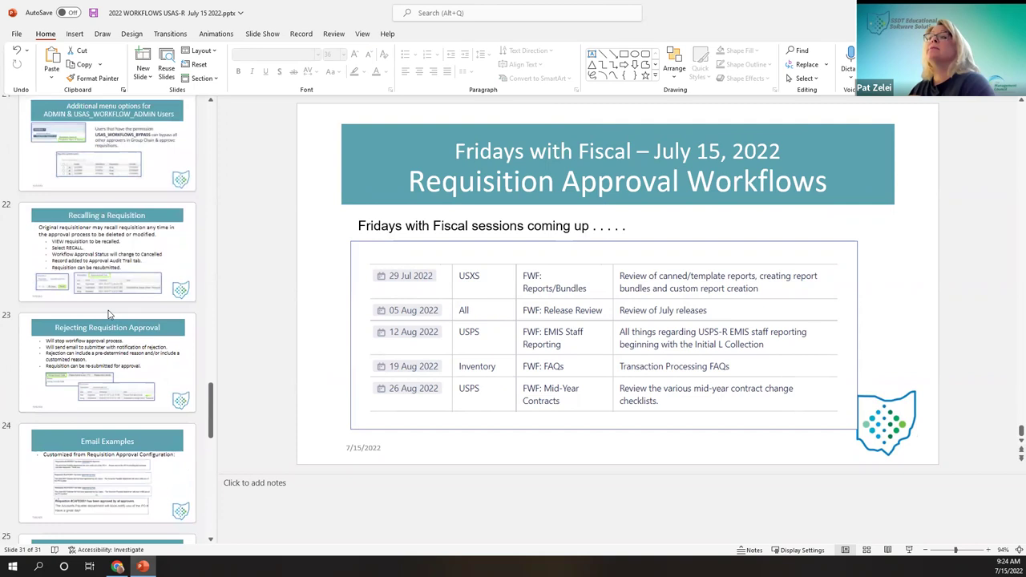
pyautogui.scroll(5, 109, 314)
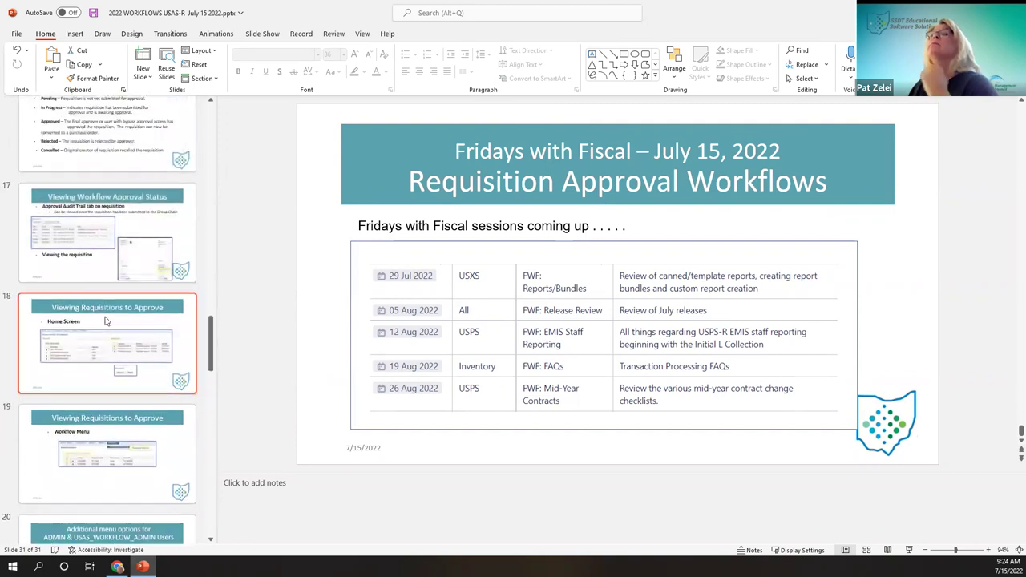
pyautogui.scroll(4, 104, 321)
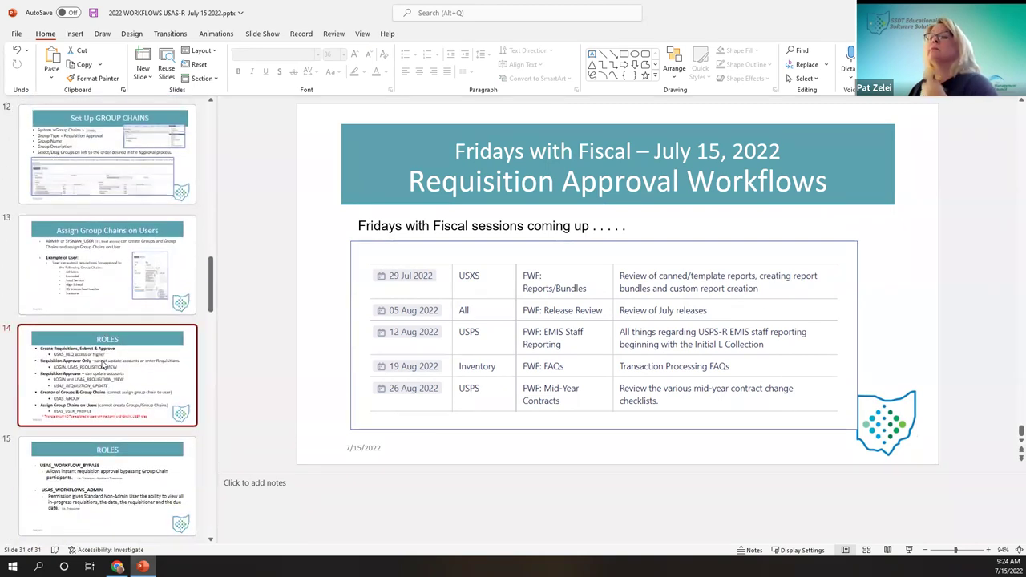
pyautogui.click(103, 365)
pyautogui.moveTo(568, 412); pyautogui.dragTo(395, 411)
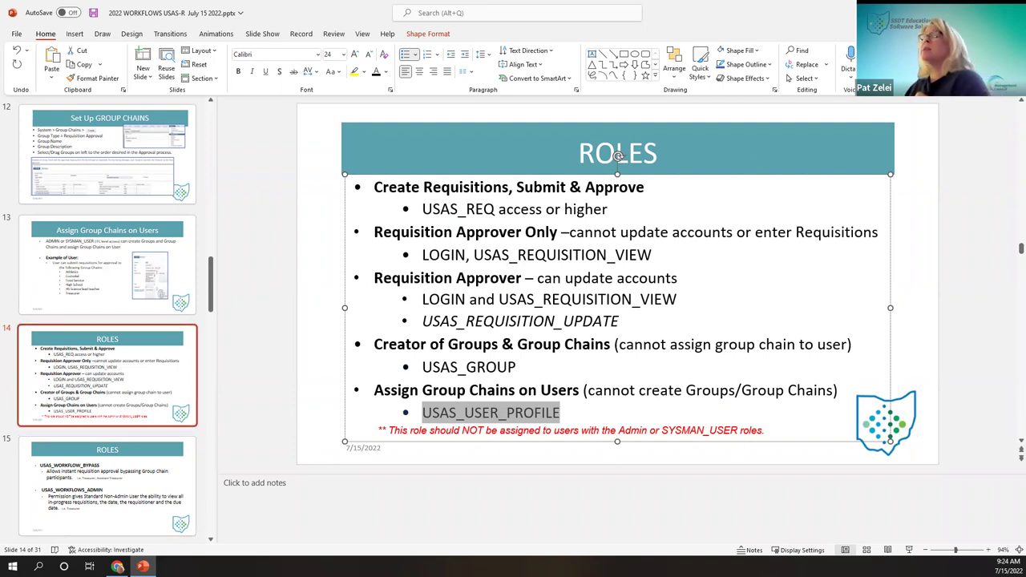
# Switch from PowerPoint back to the USAS-R Roles page in Chrome
pyautogui.hotkey('alt', 'Tab')
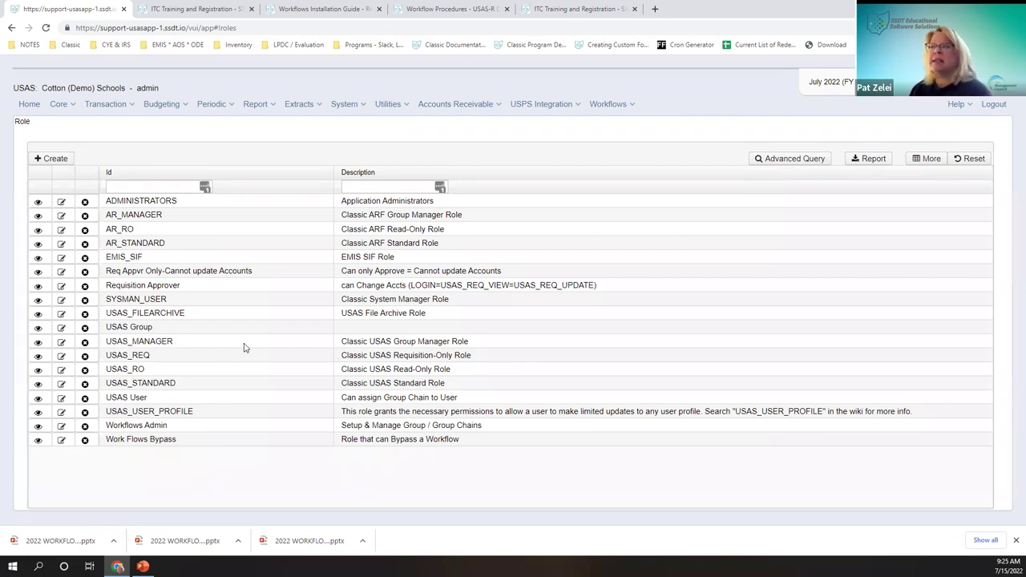
# Glance at the USAS_REQ role, then view the Requisition Approver role's granted permissions
pyautogui.click(38, 357)
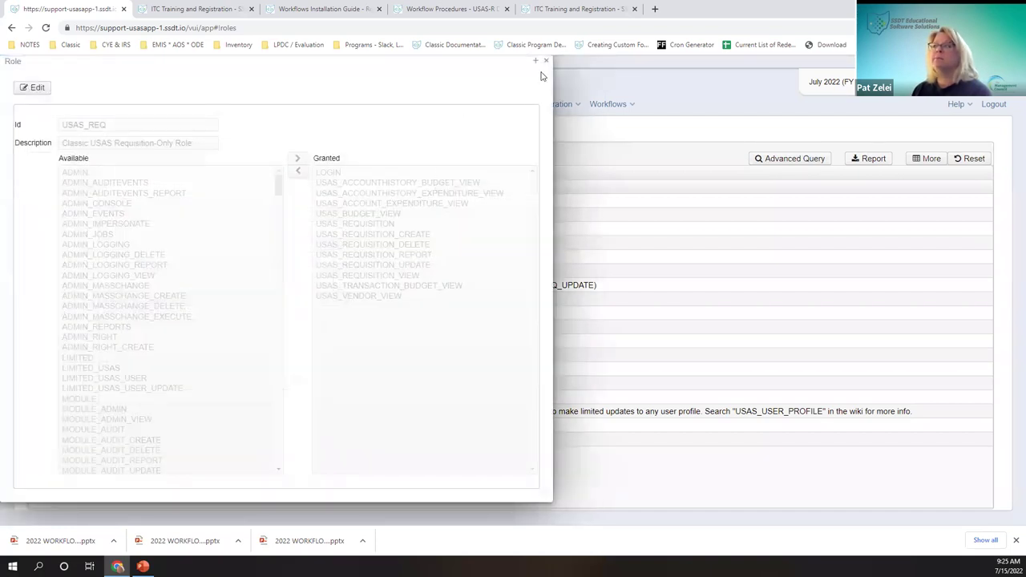
pyautogui.click(546, 72)
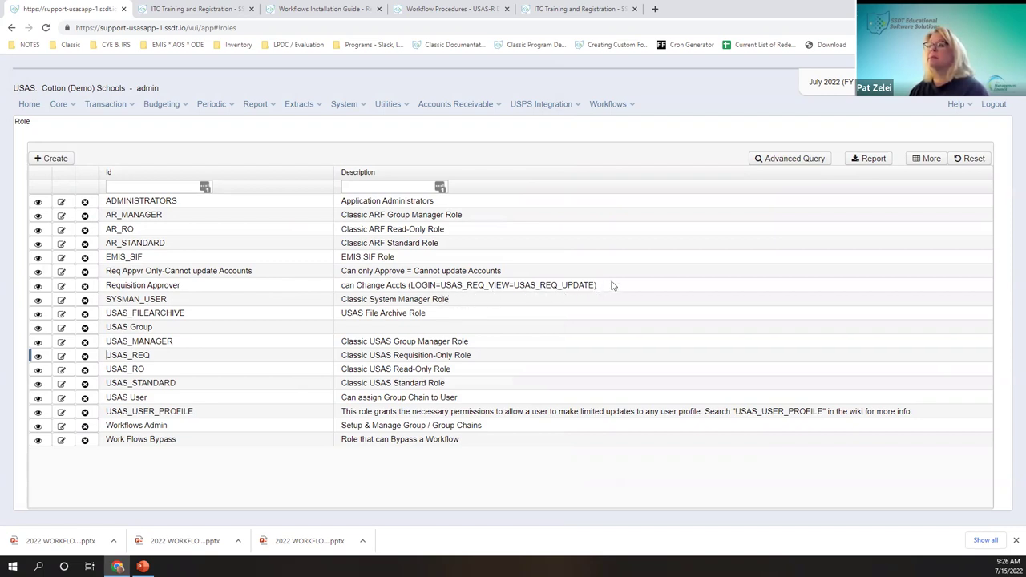
pyautogui.click(37, 285)
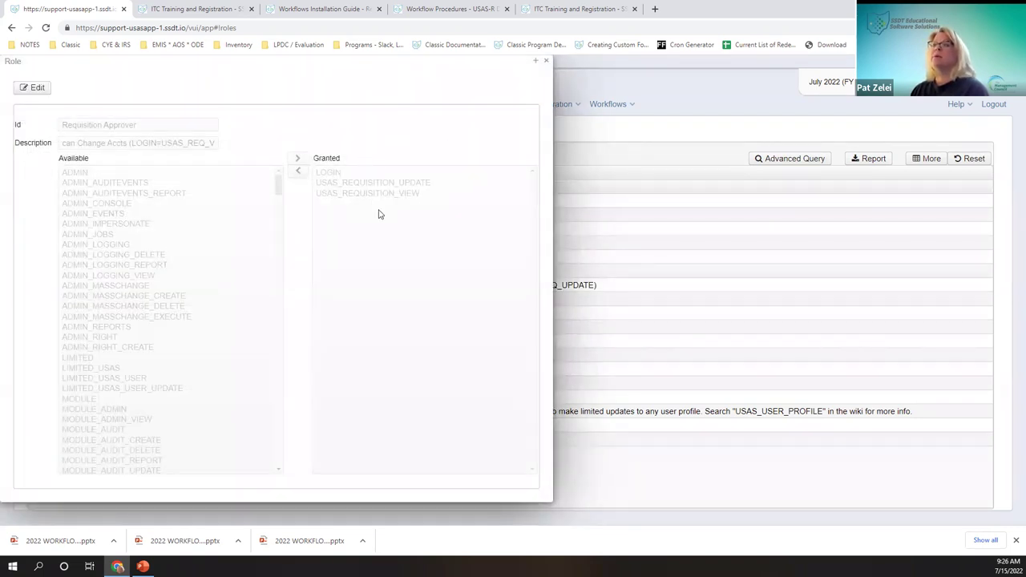
pyautogui.click(548, 63)
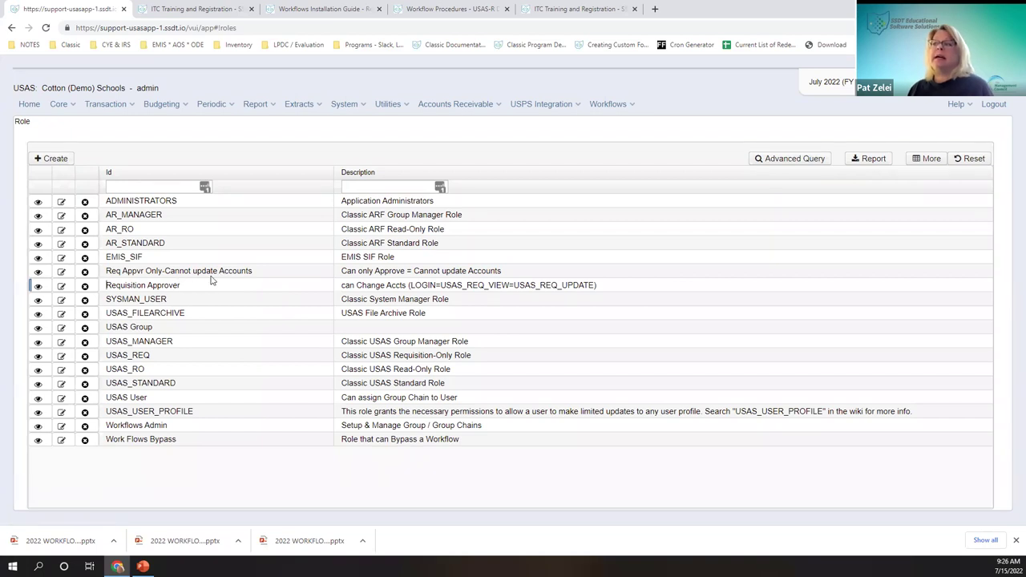
pyautogui.click(38, 288)
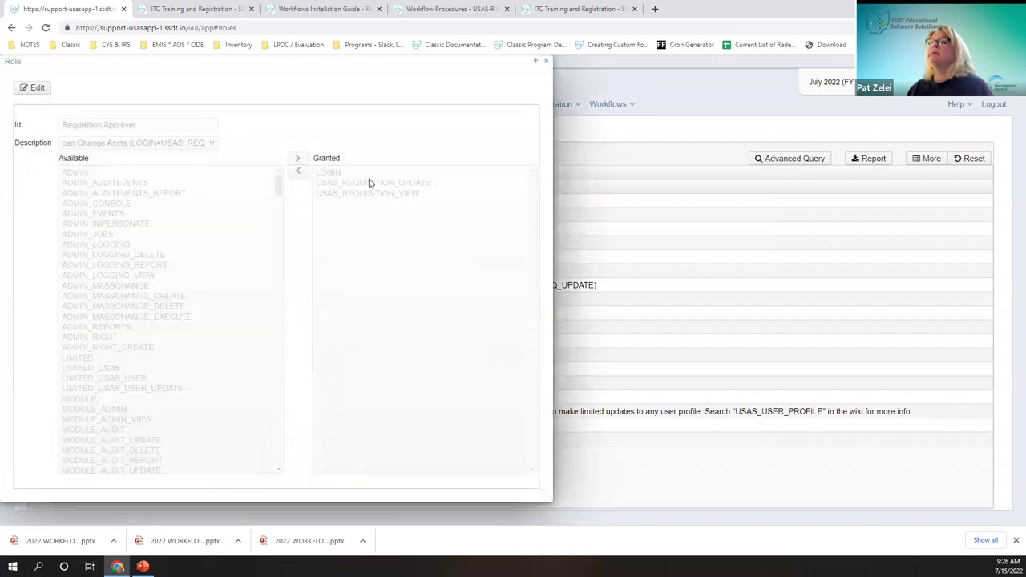
# Review the rights of the Req Appvr Only-Cannot update Accounts role, then view USAS Group
pyautogui.click(546, 60)
pyautogui.click(38, 273)
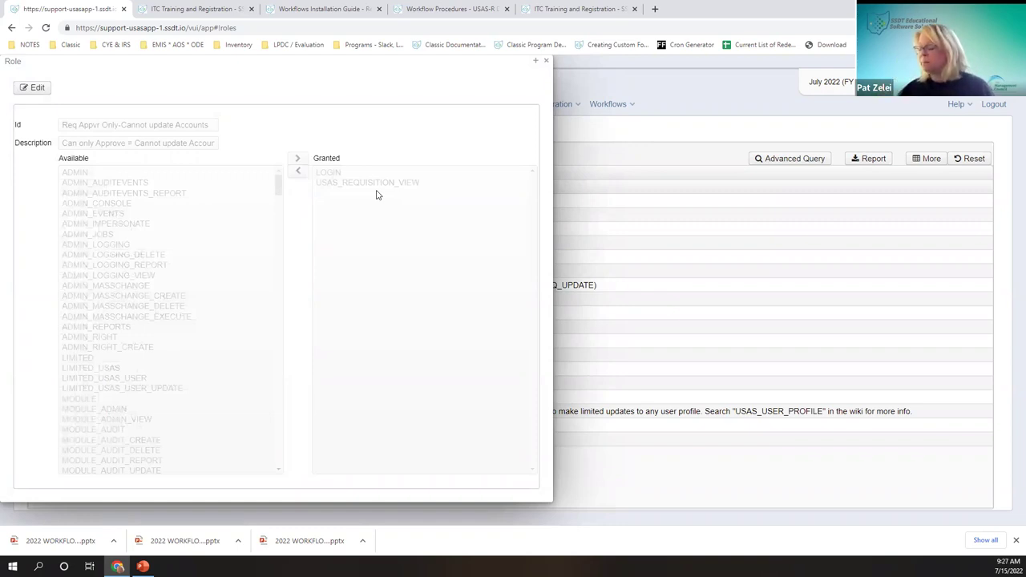
pyautogui.click(544, 62)
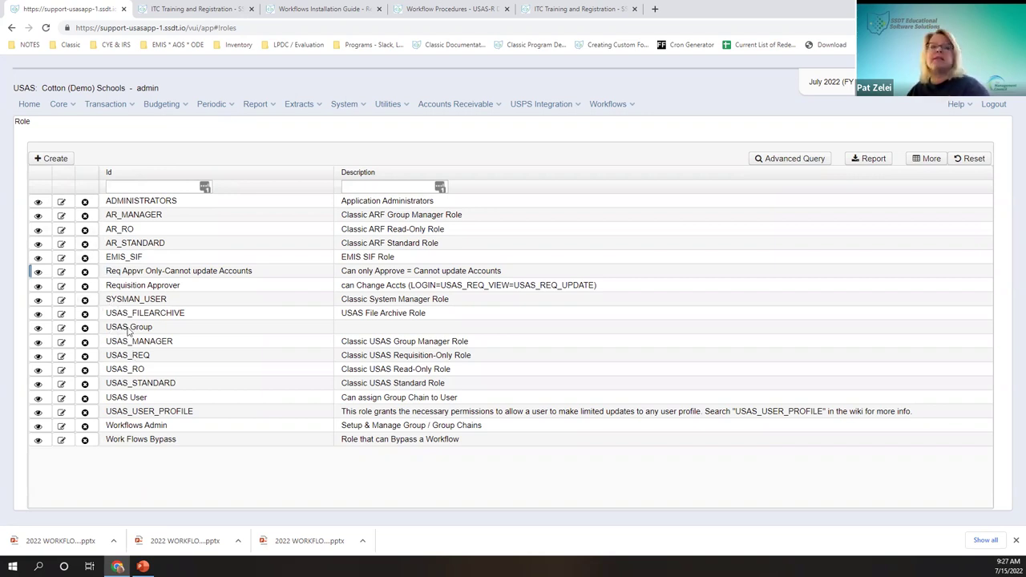
pyautogui.click(40, 330)
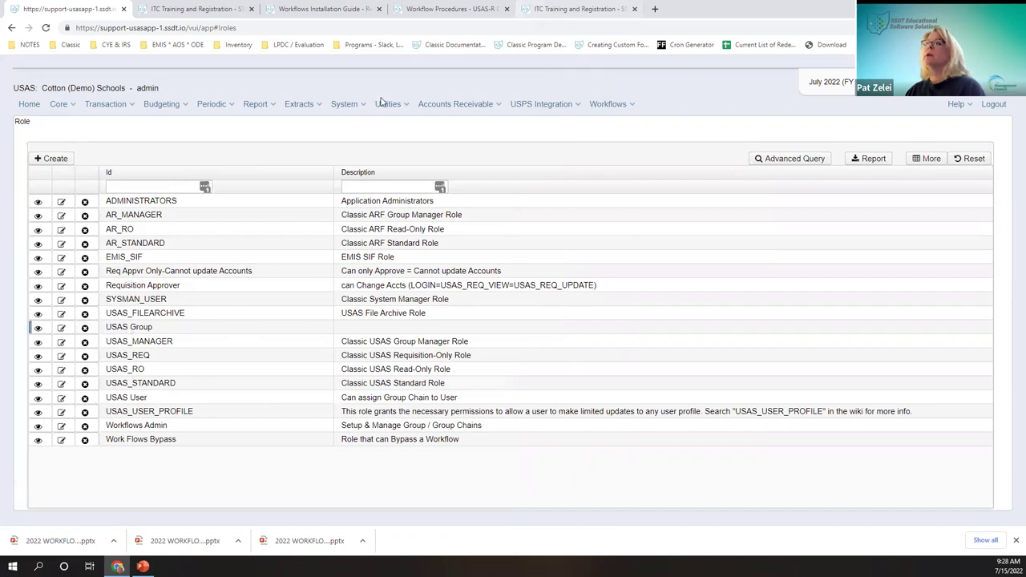
# Check the group-assigner user's USAS Group role in System > Users, then log out
pyautogui.click(344, 104)
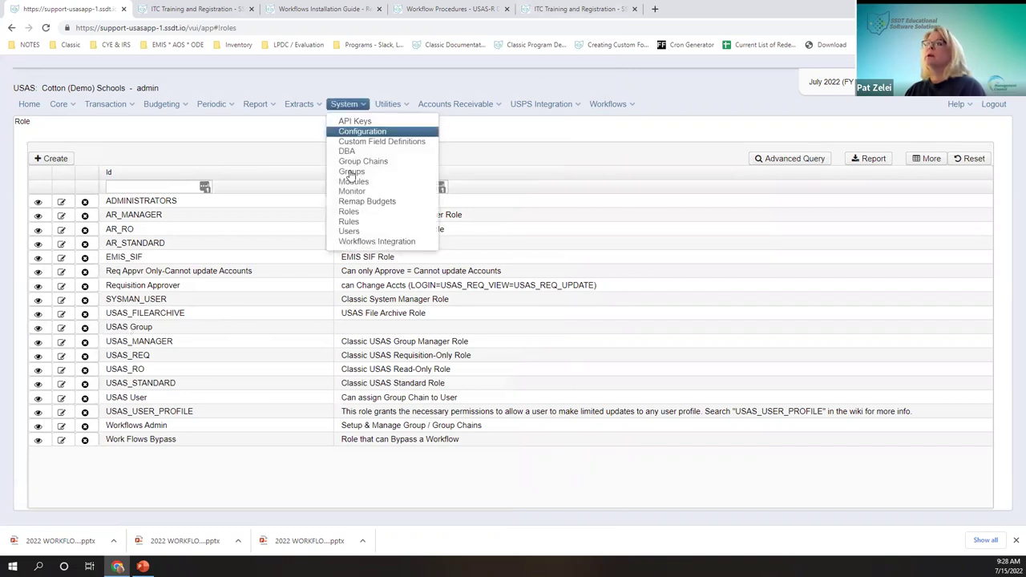
pyautogui.click(349, 231)
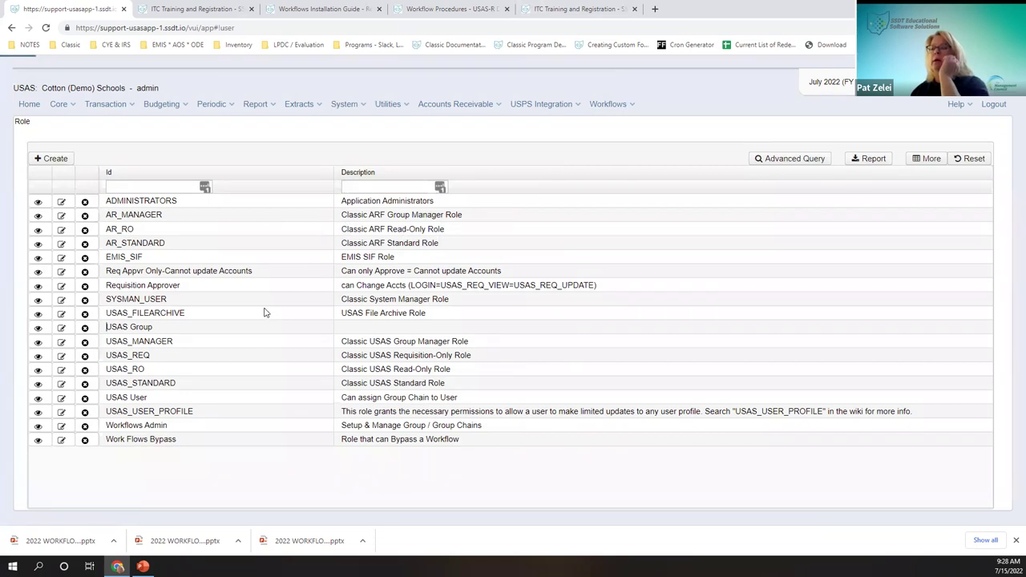
pyautogui.scroll(-10, 149, 425)
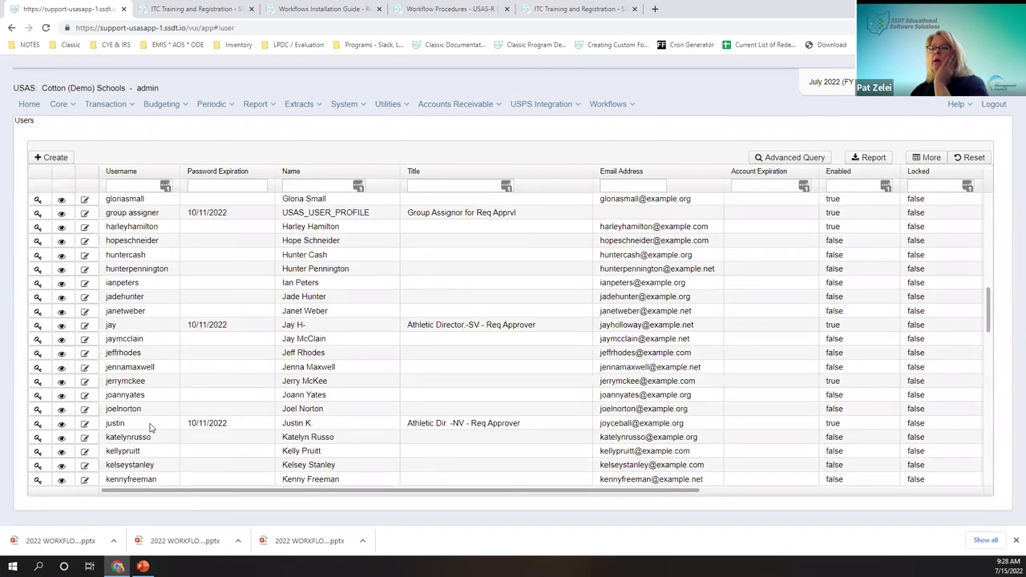
pyautogui.scroll(-12, 149, 427)
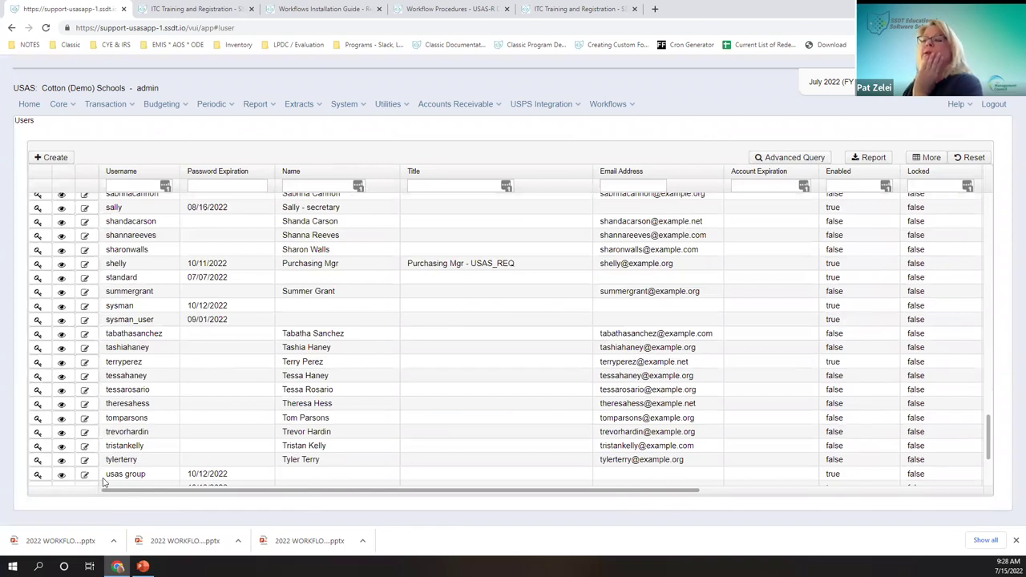
pyautogui.click(62, 476)
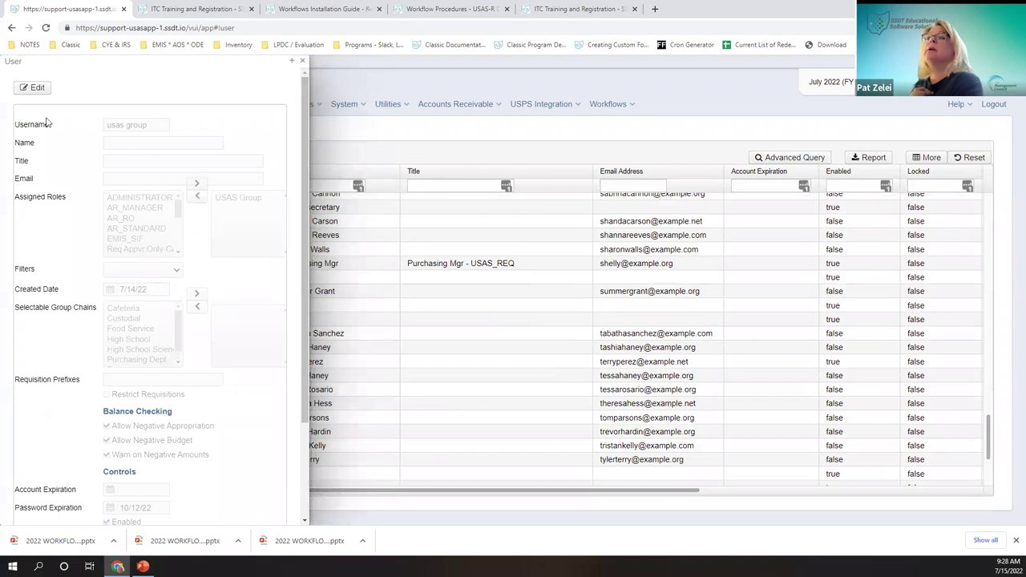
pyautogui.click(302, 62)
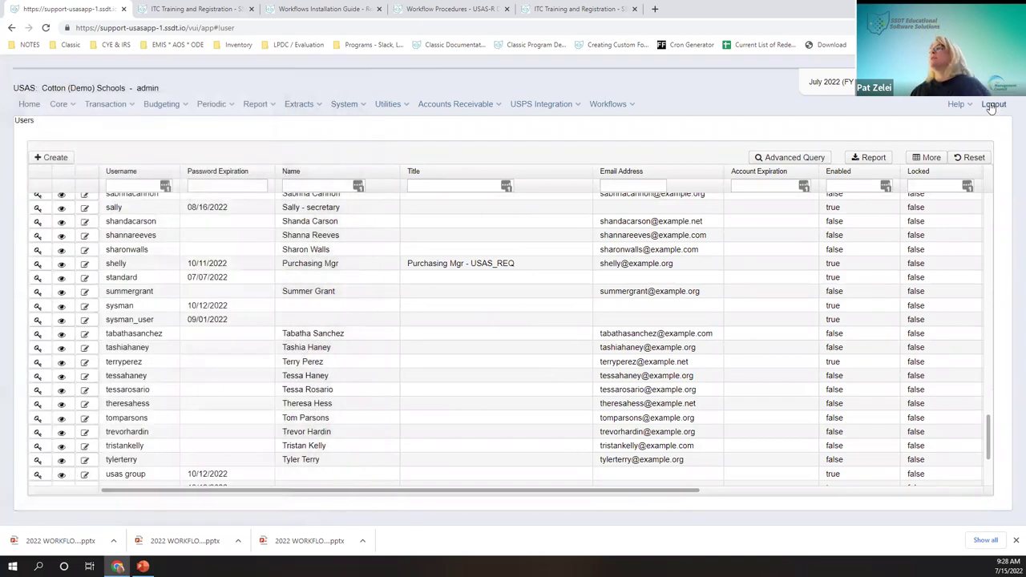
pyautogui.click(991, 103)
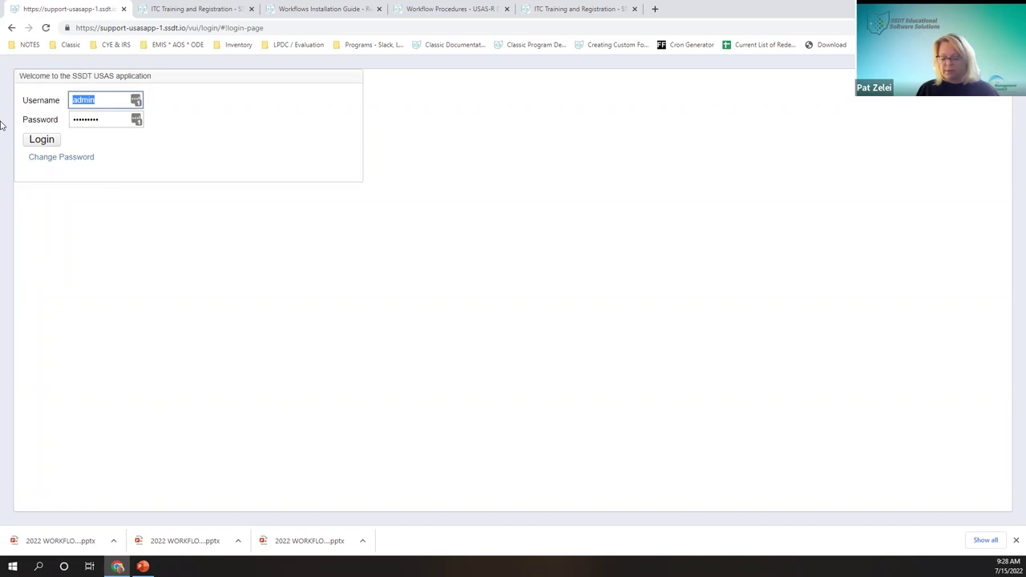
# Sign in with the USAS Group user's username and password, retrying after the first attempt
pyautogui.write('usas group')
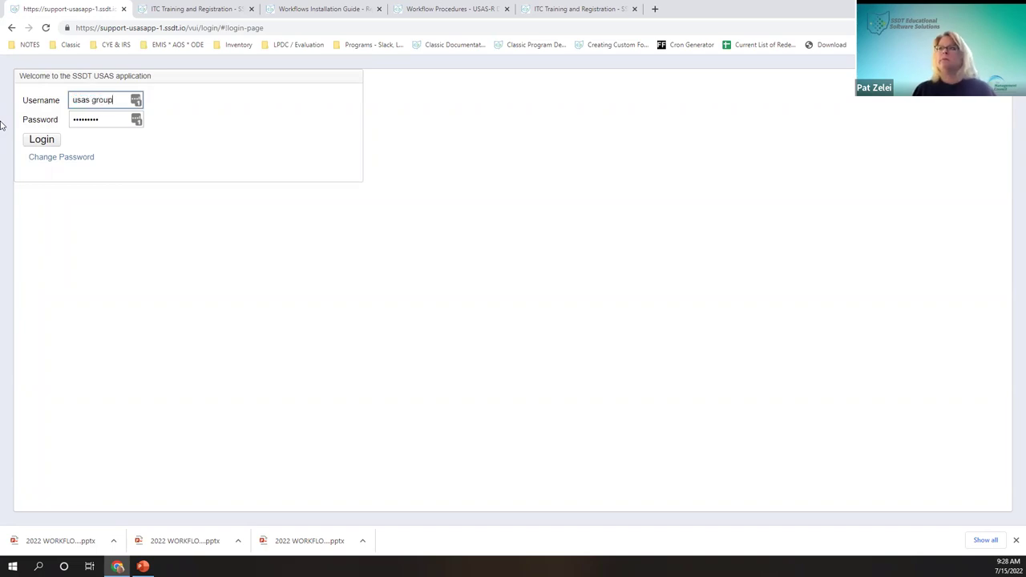
pyautogui.press('Tab')
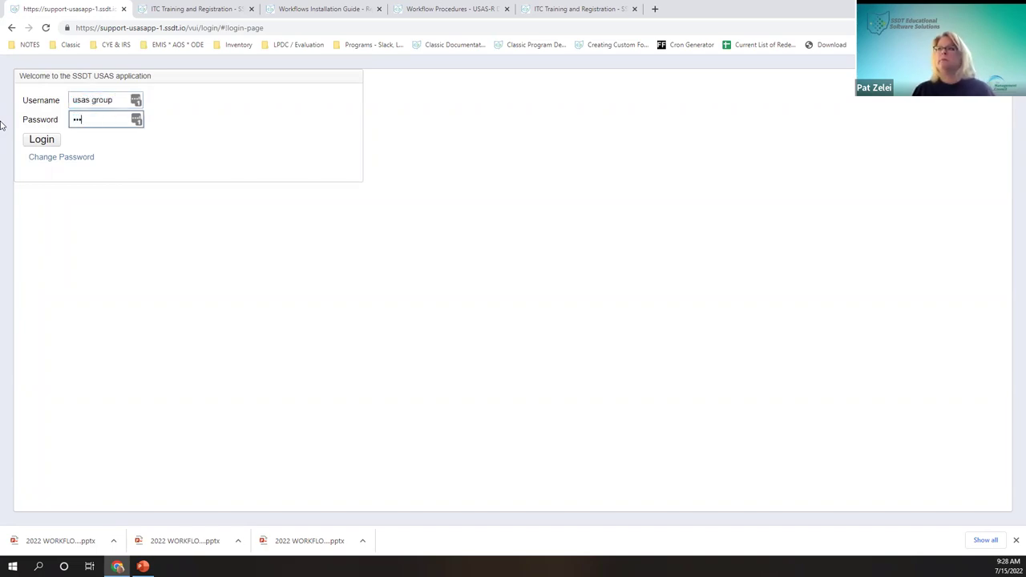
pyautogui.press('Return')
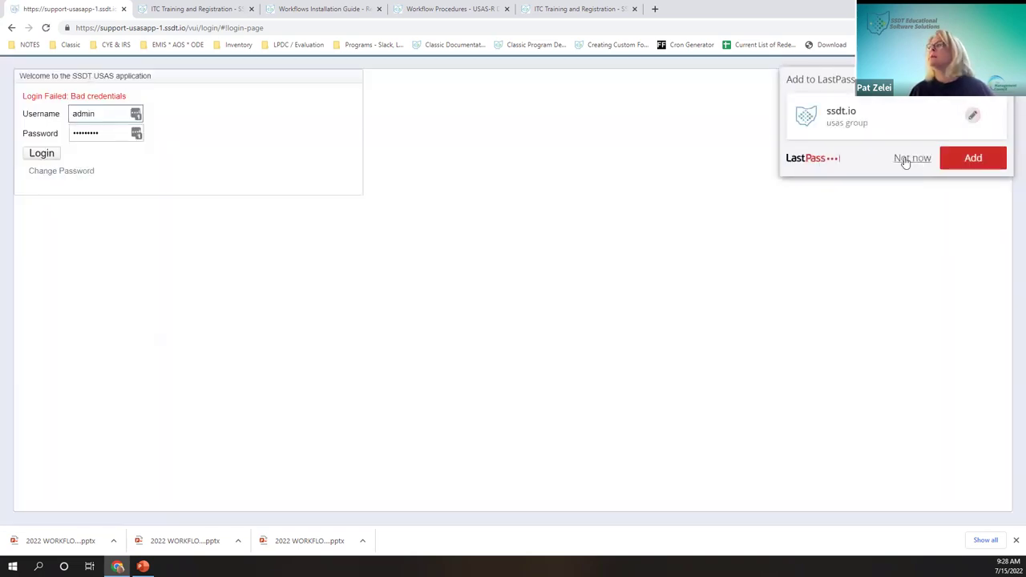
pyautogui.click(904, 161)
pyautogui.moveTo(100, 113); pyautogui.dragTo(2, 147)
pyautogui.write('usas group')
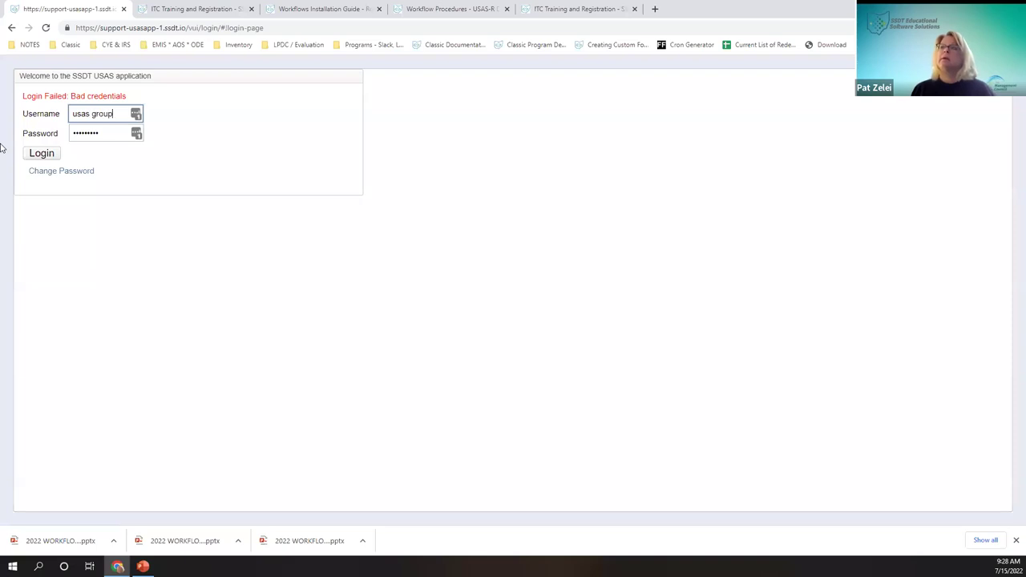
pyautogui.press('Tab')
pyautogui.write('******')
pyautogui.press('Return')
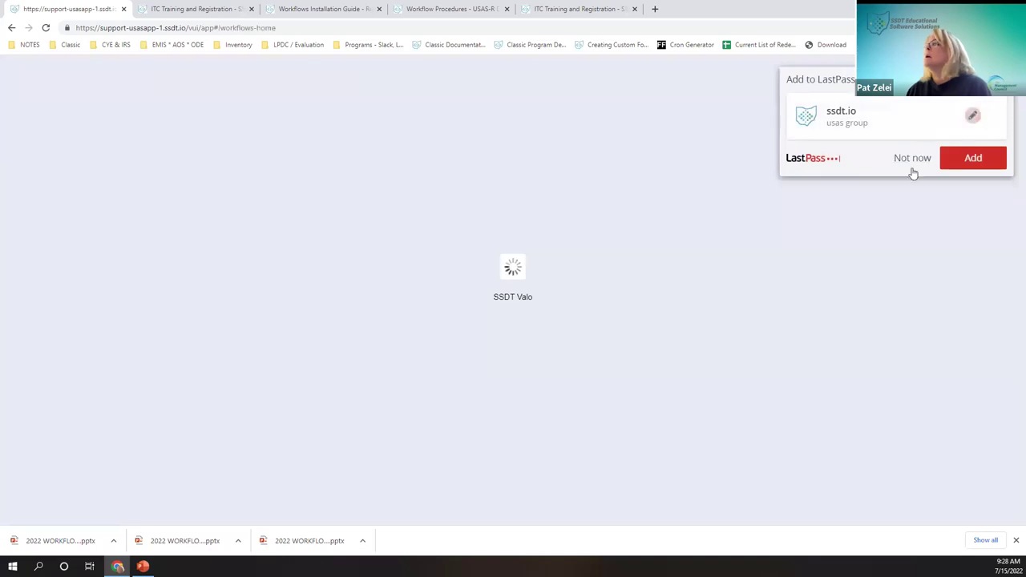
pyautogui.click(910, 166)
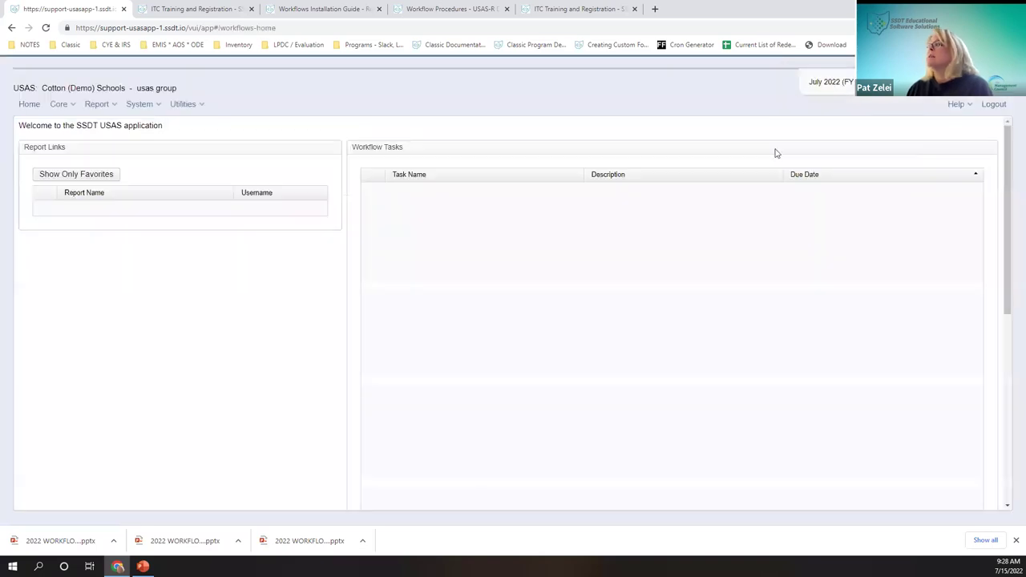
# Check the Utilities and System menus, view the Group Chains list, then log out
pyautogui.click(197, 107)
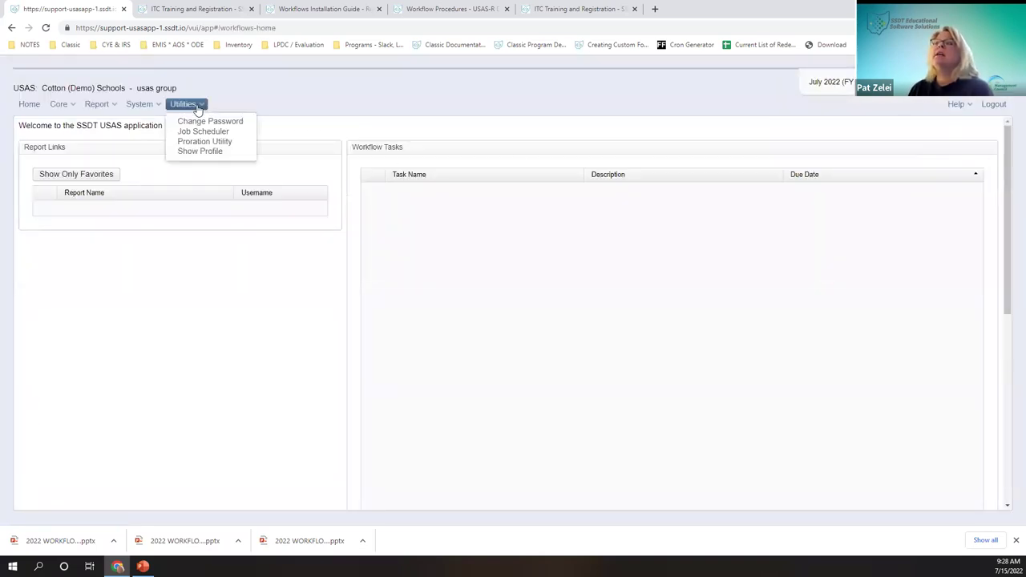
pyautogui.moveTo(139, 105)
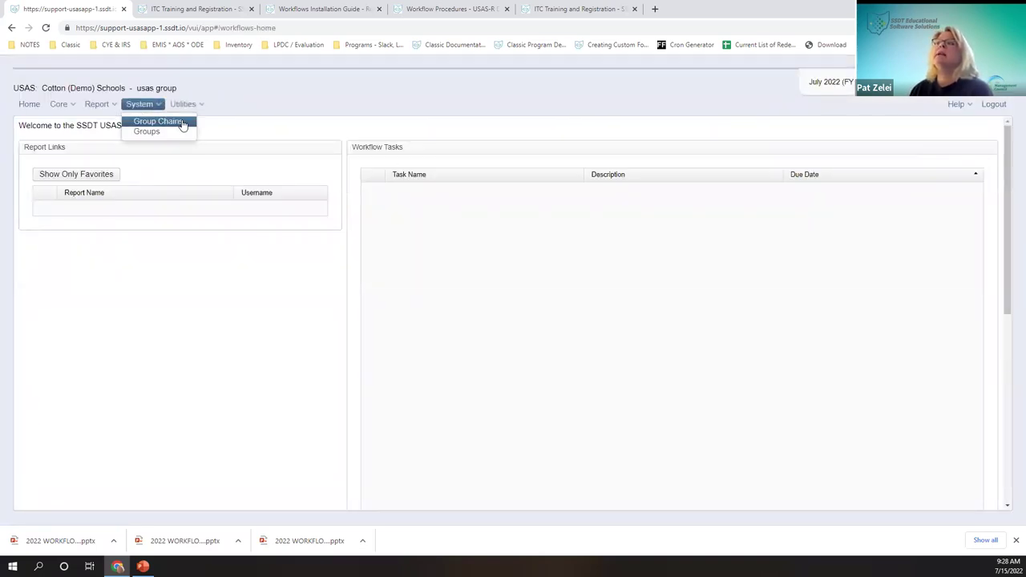
pyautogui.click(182, 125)
pyautogui.click(159, 109)
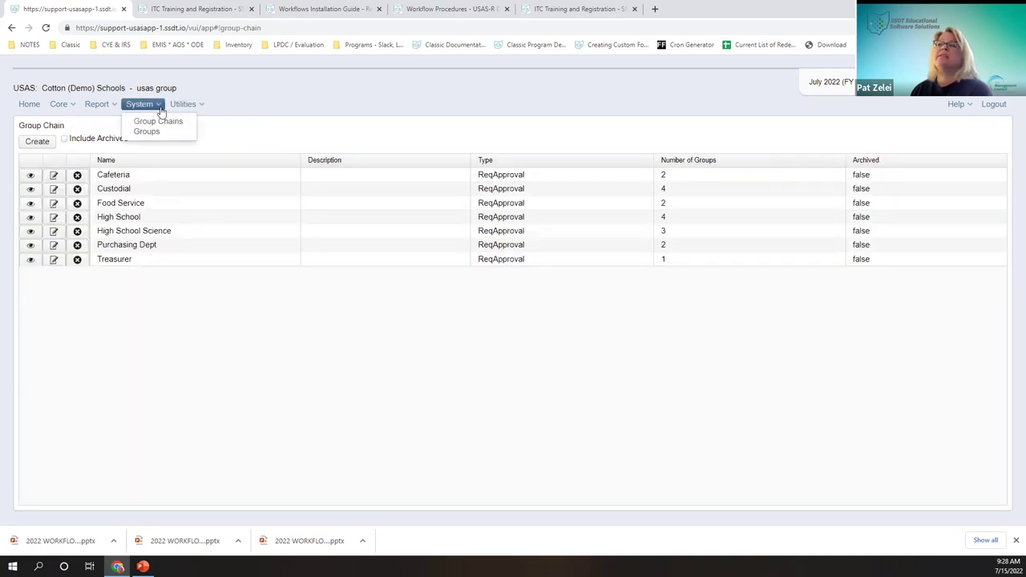
pyautogui.moveTo(169, 106)
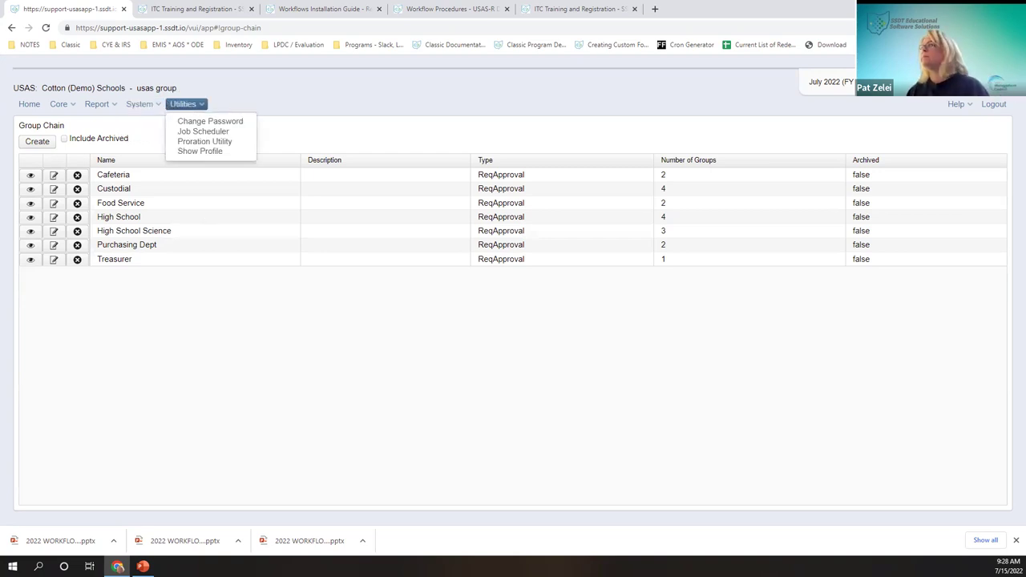
pyautogui.click(994, 105)
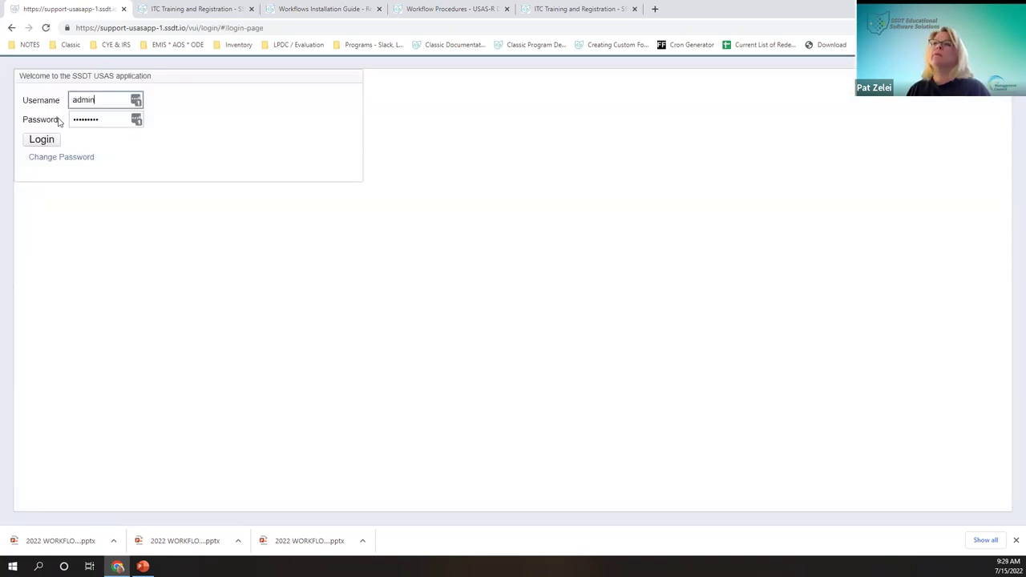
# Log back in as administrator and open the System menu for Roles
pyautogui.click(51, 140)
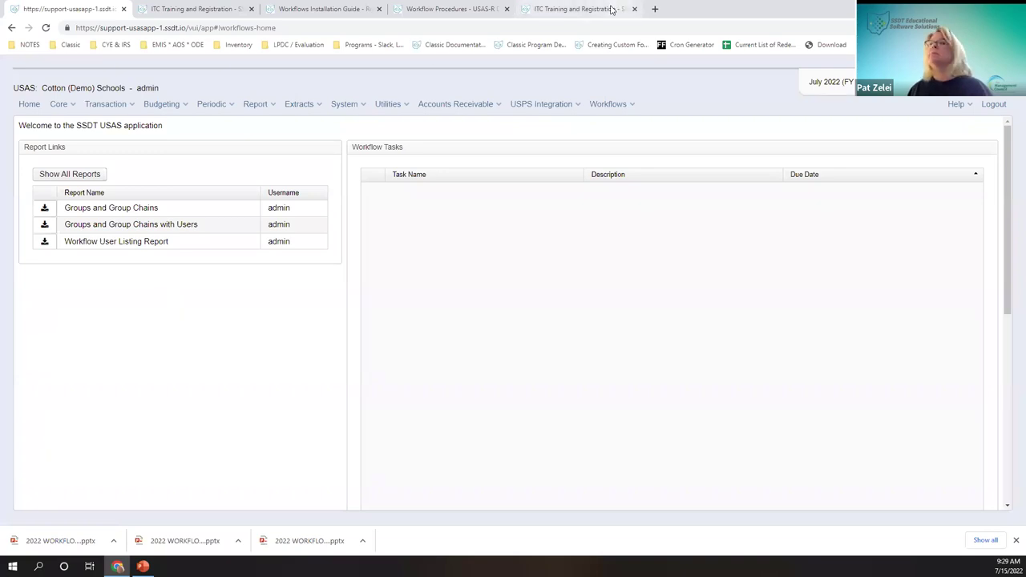
pyautogui.click(346, 105)
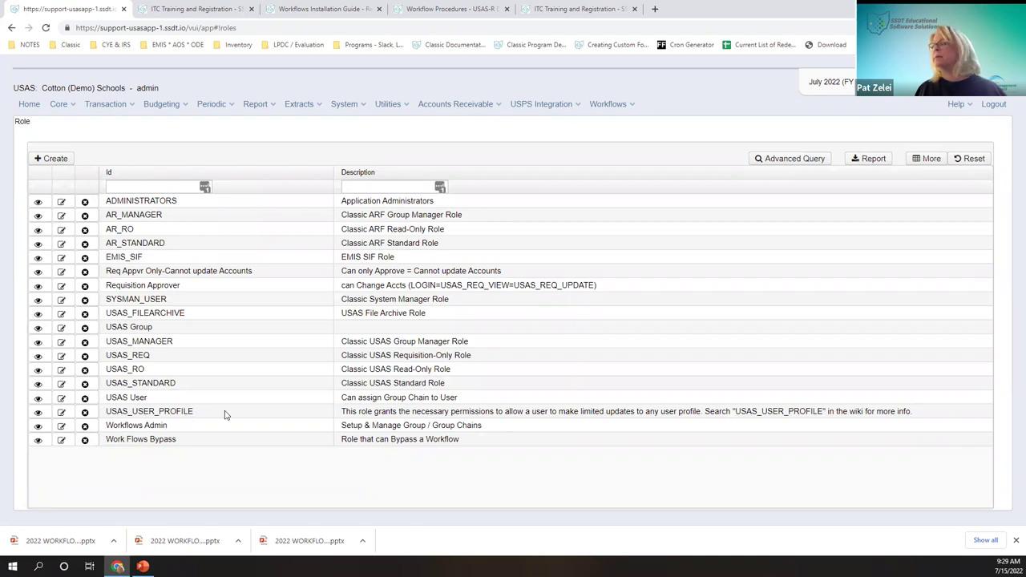
pyautogui.click(38, 413)
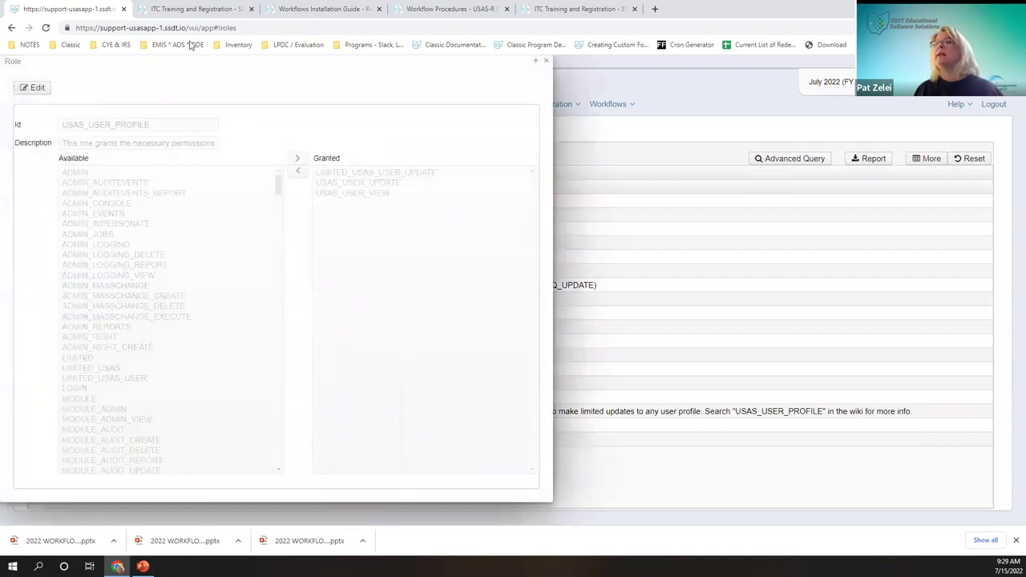
pyautogui.click(40, 87)
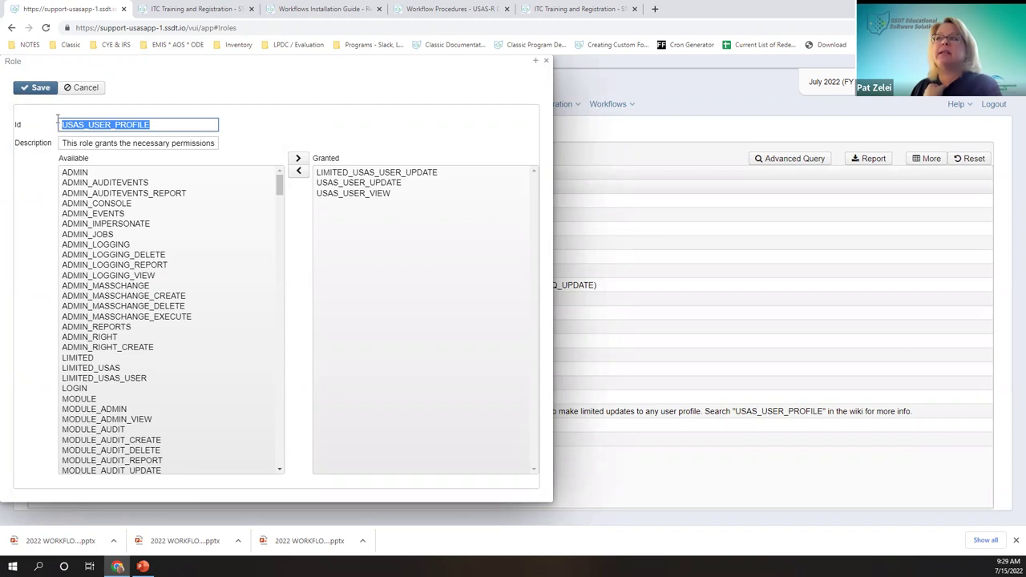
pyautogui.click(451, 174)
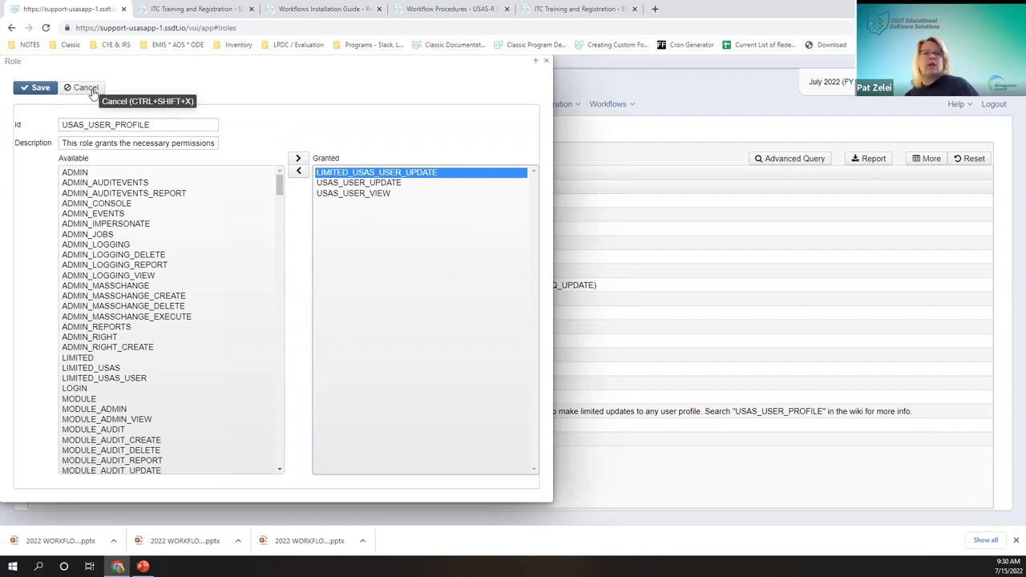
pyautogui.click(49, 91)
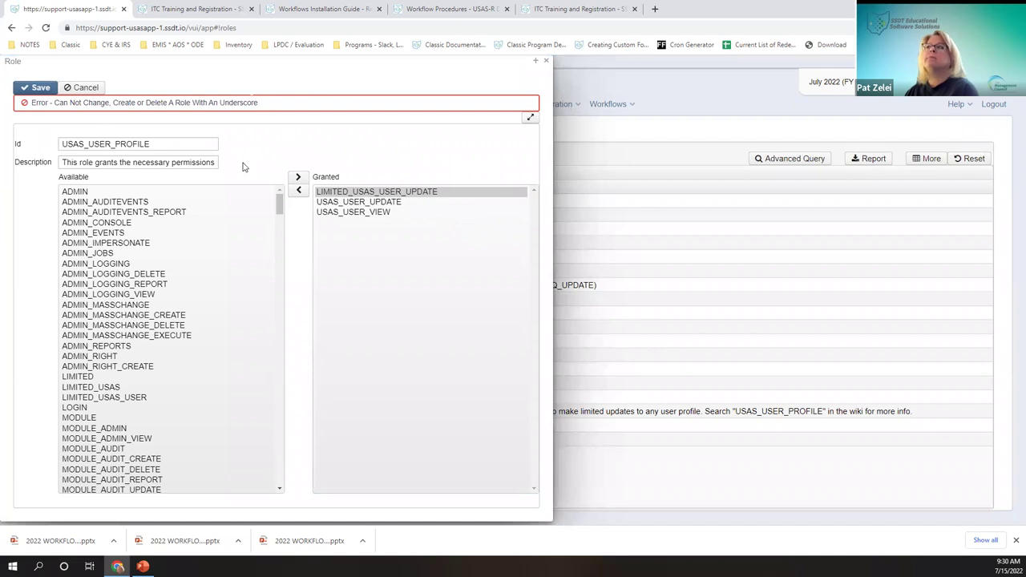
pyautogui.click(81, 87)
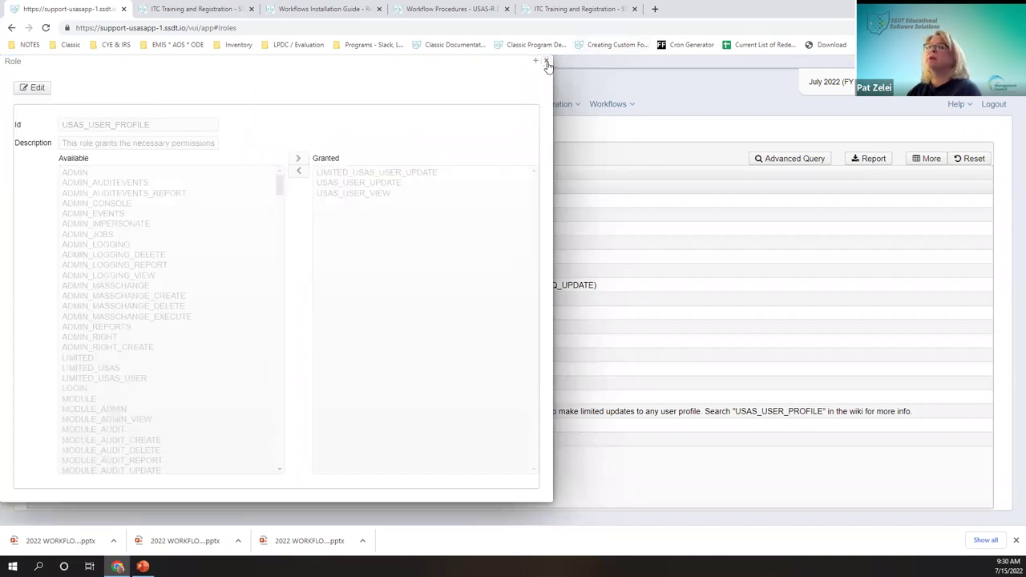
pyautogui.click(546, 60)
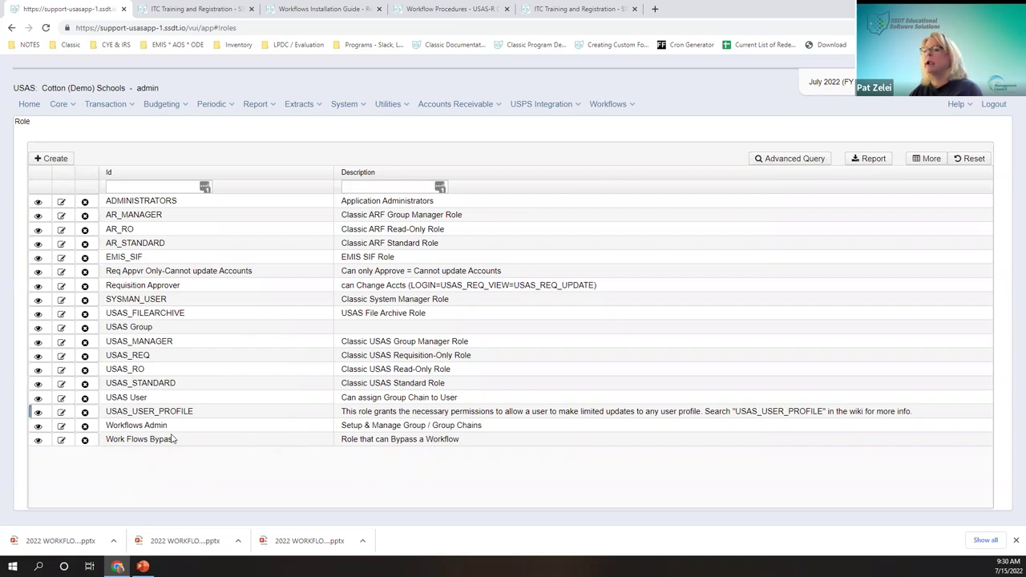
pyautogui.click(39, 426)
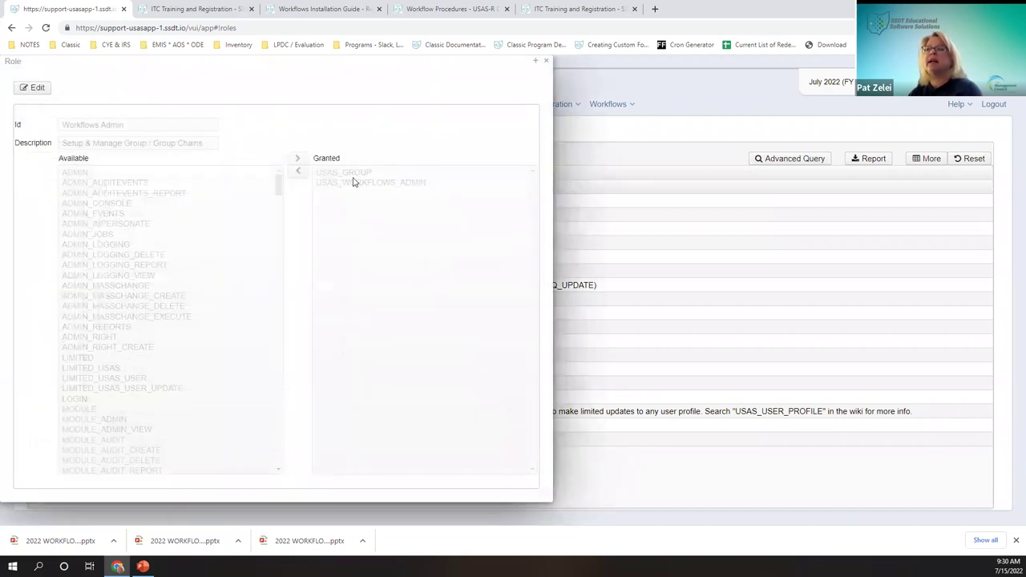
pyautogui.click(35, 88)
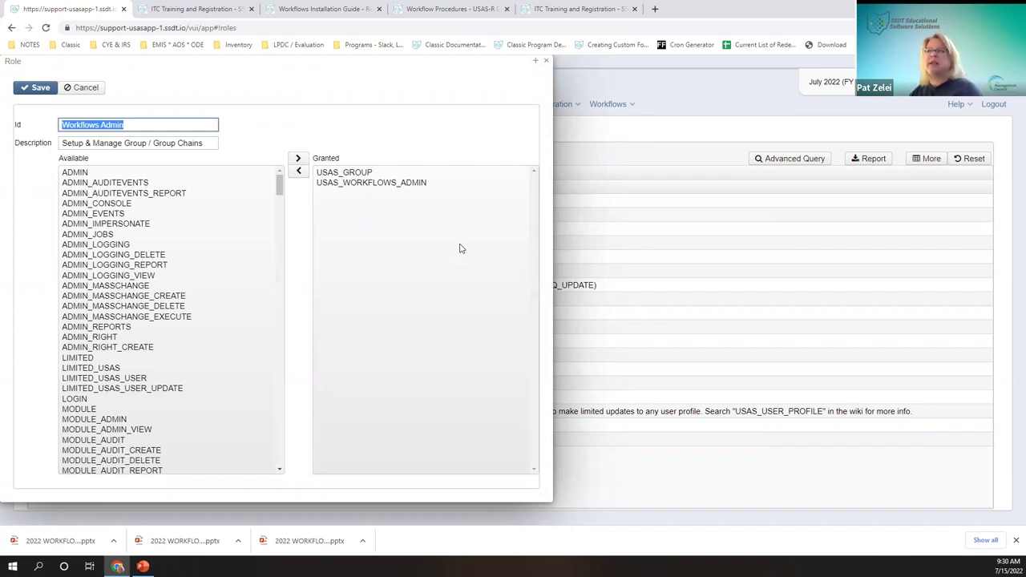
pyautogui.click(54, 93)
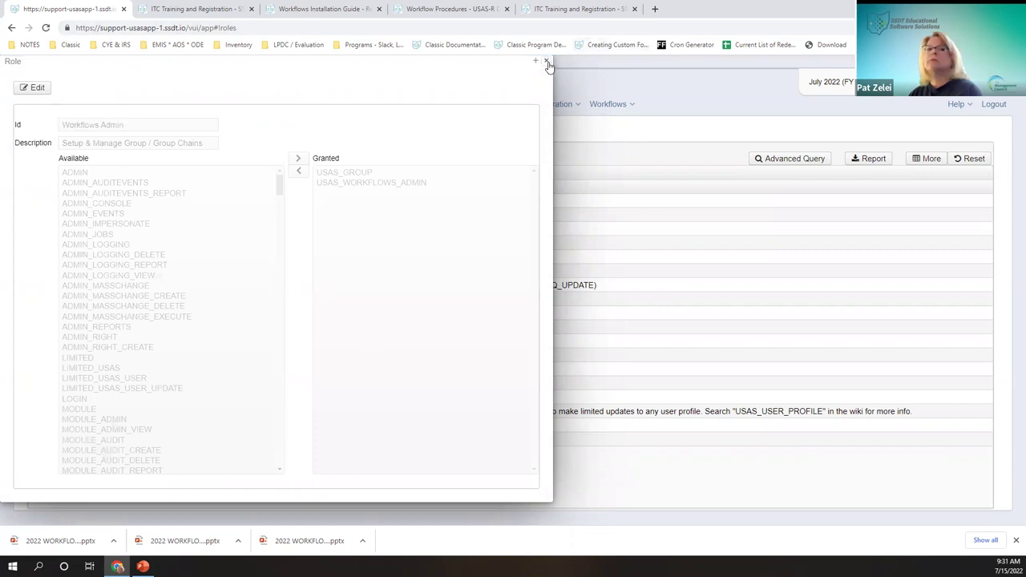
pyautogui.click(546, 61)
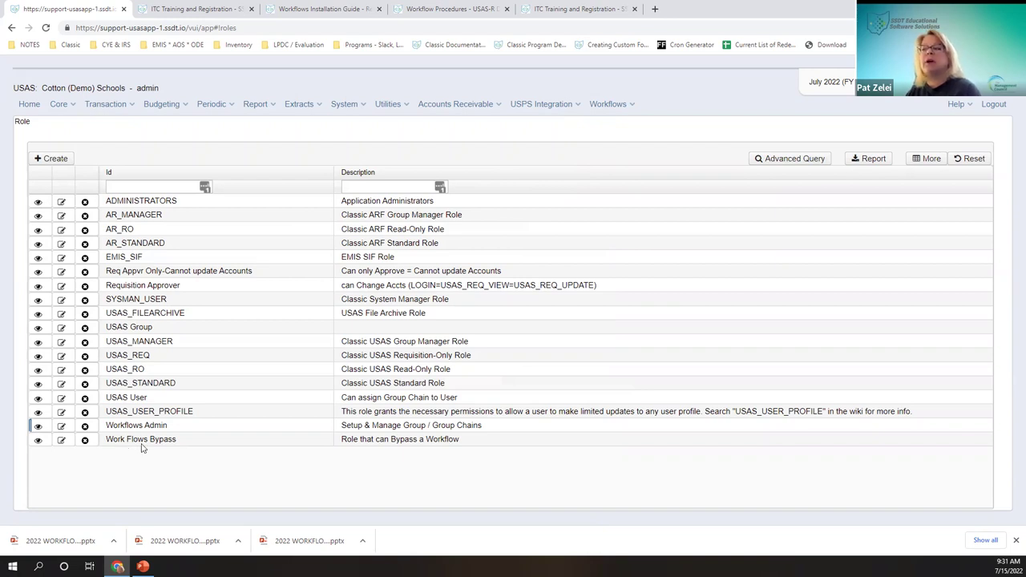
pyautogui.click(38, 440)
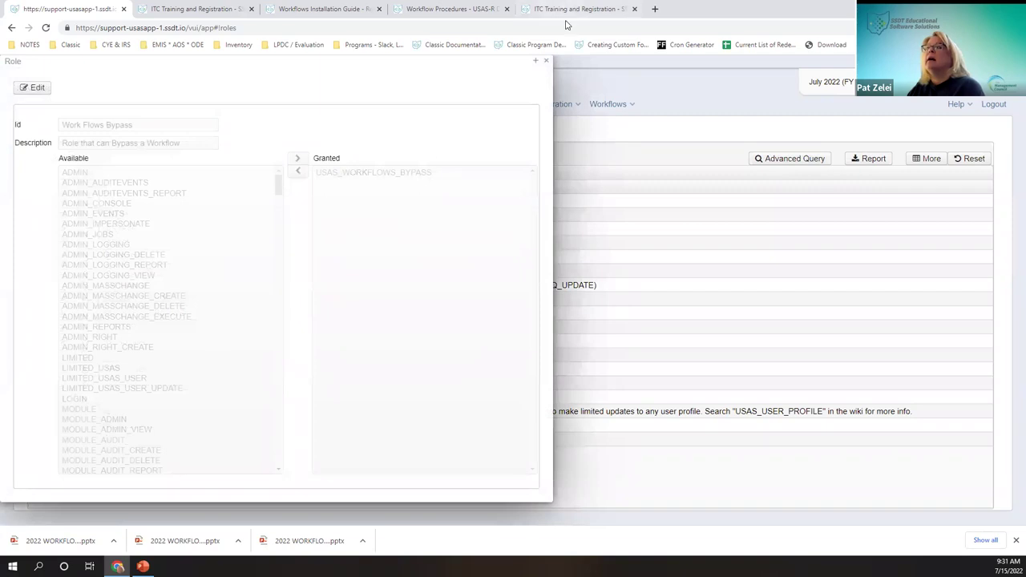
pyautogui.click(546, 61)
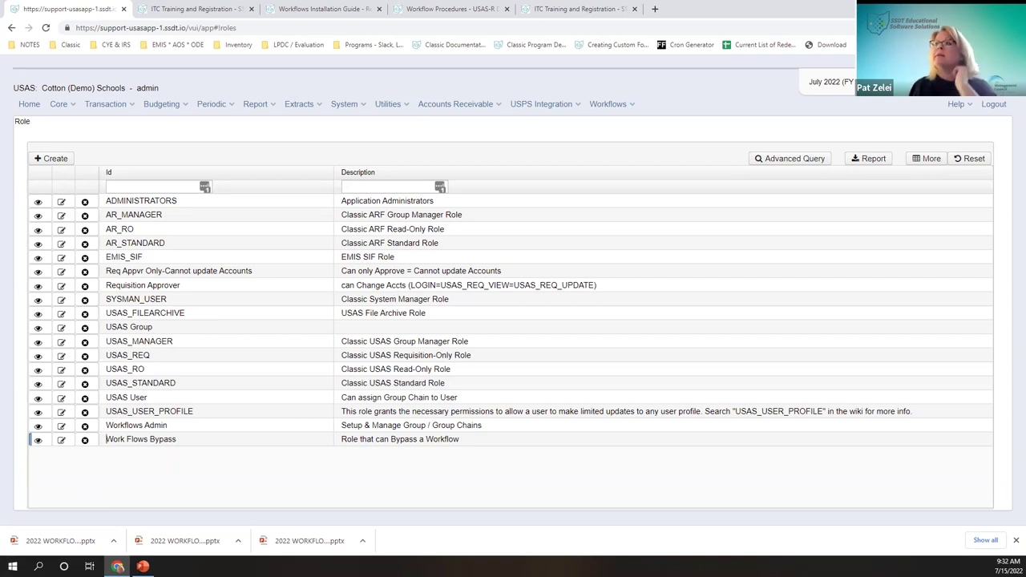
# Open Transaction > Requisitions and briefly check the grid's Column Selection before closing it
pyautogui.click(122, 105)
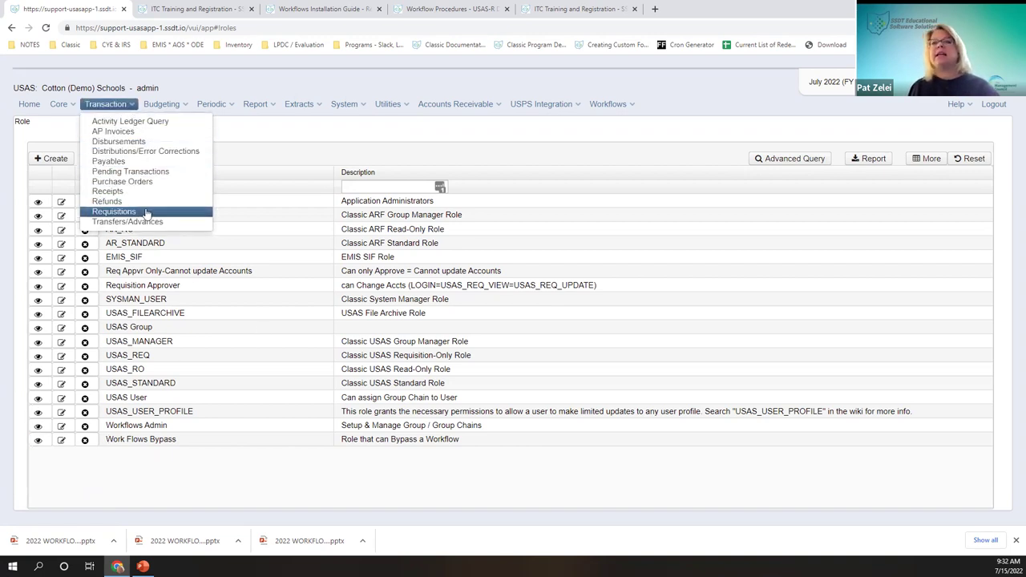
pyautogui.click(144, 211)
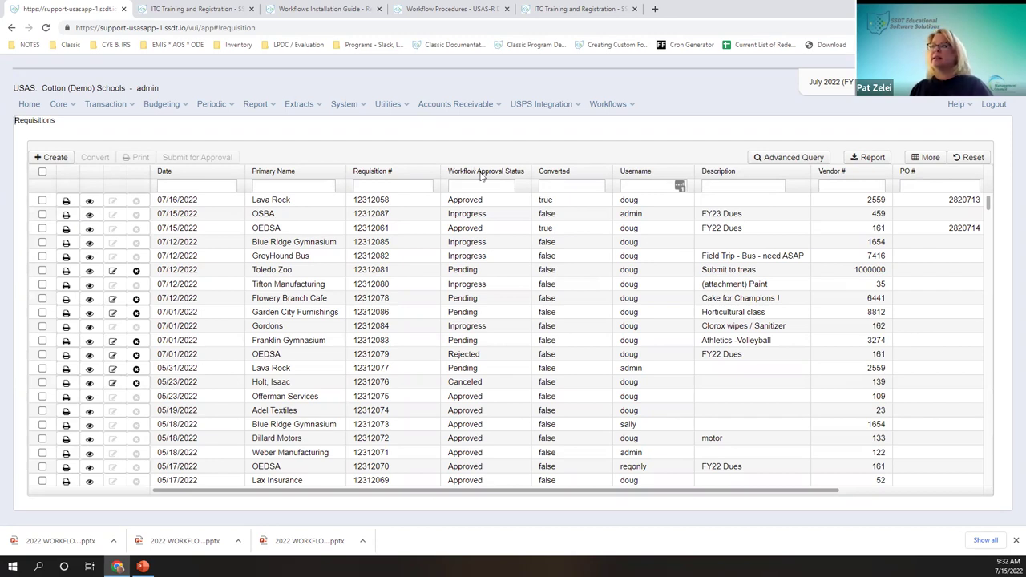
pyautogui.click(926, 157)
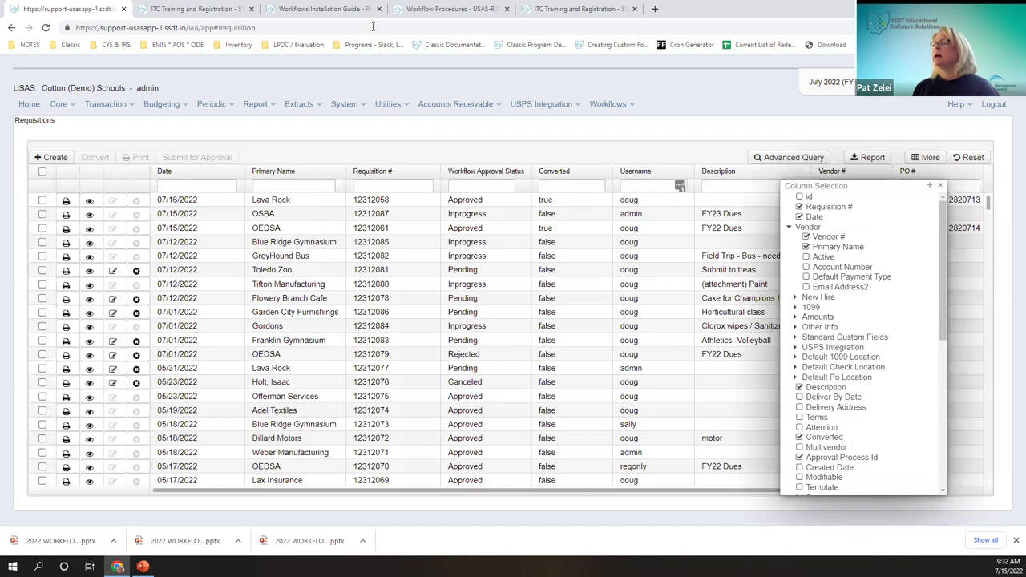
pyautogui.click(940, 185)
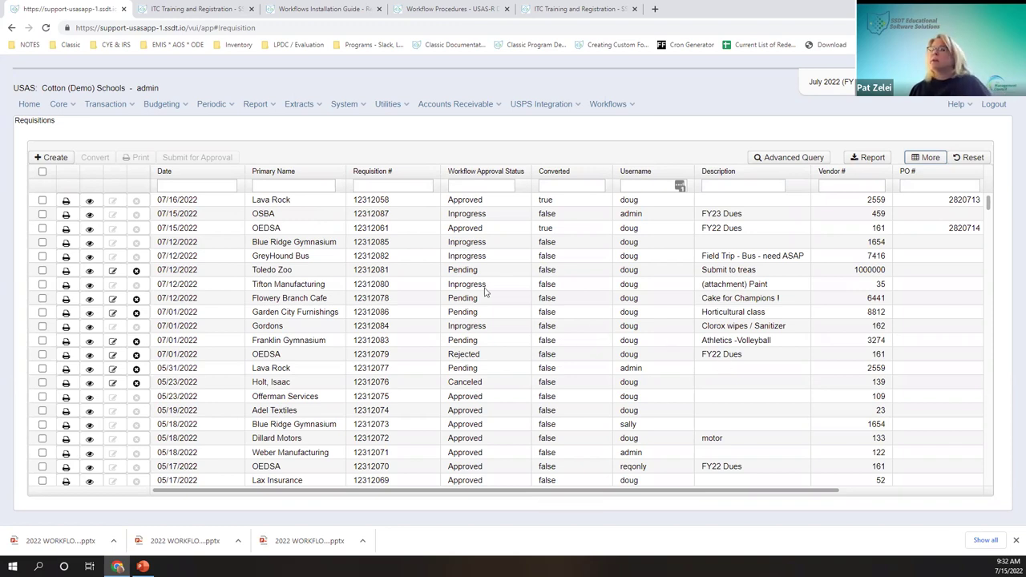
pyautogui.click(89, 271)
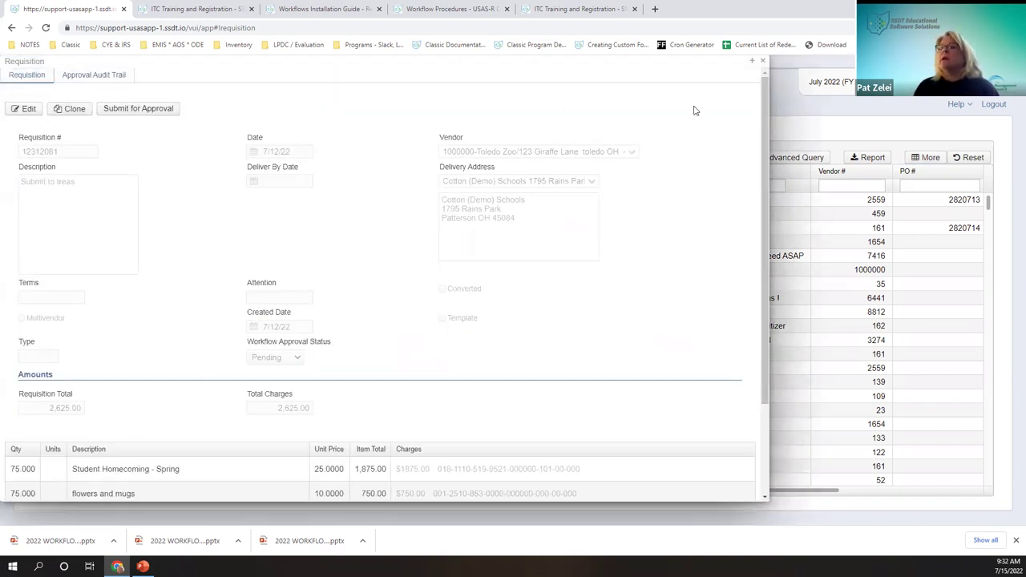
pyautogui.click(762, 60)
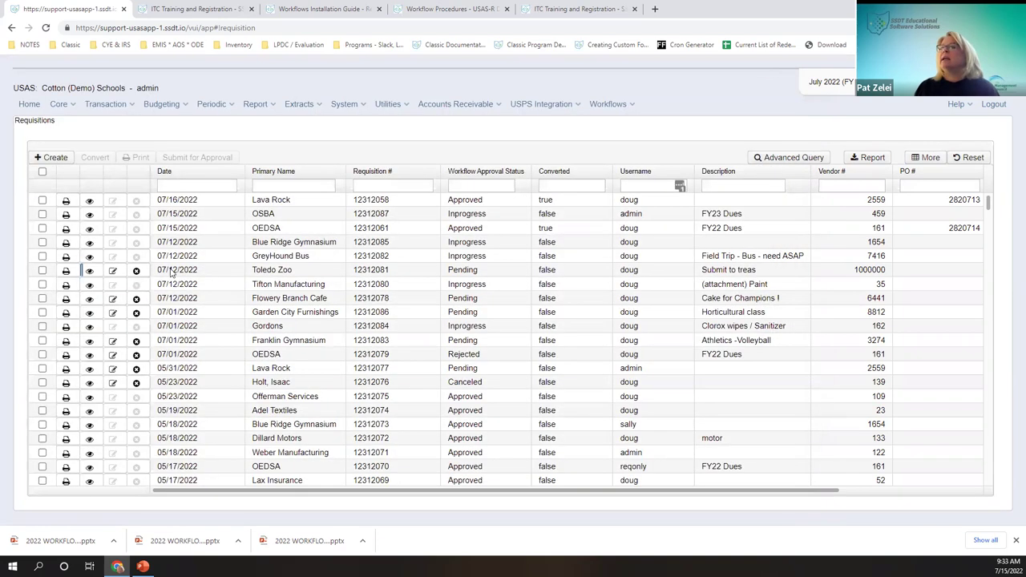
pyautogui.click(91, 271)
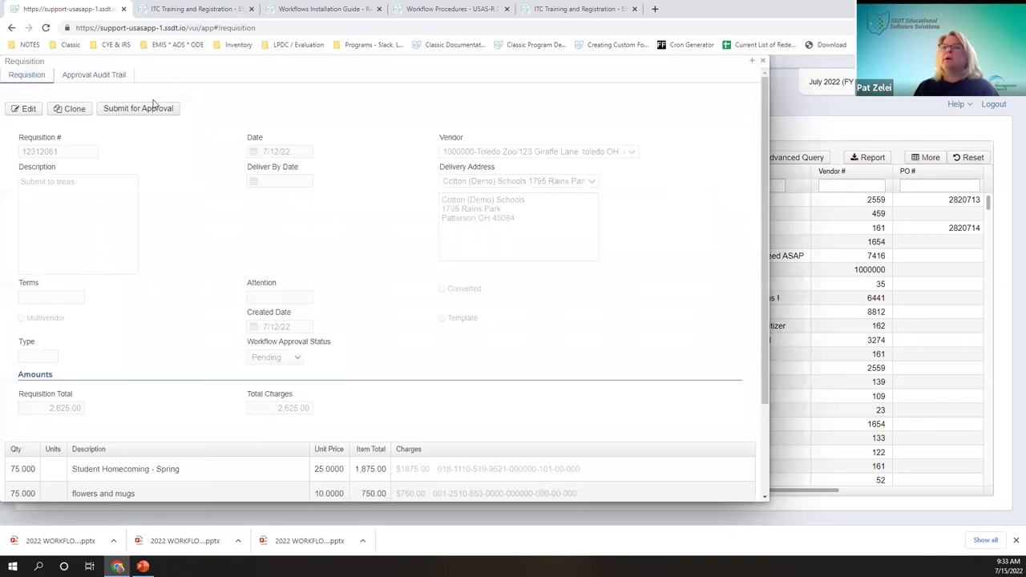
pyautogui.click(128, 113)
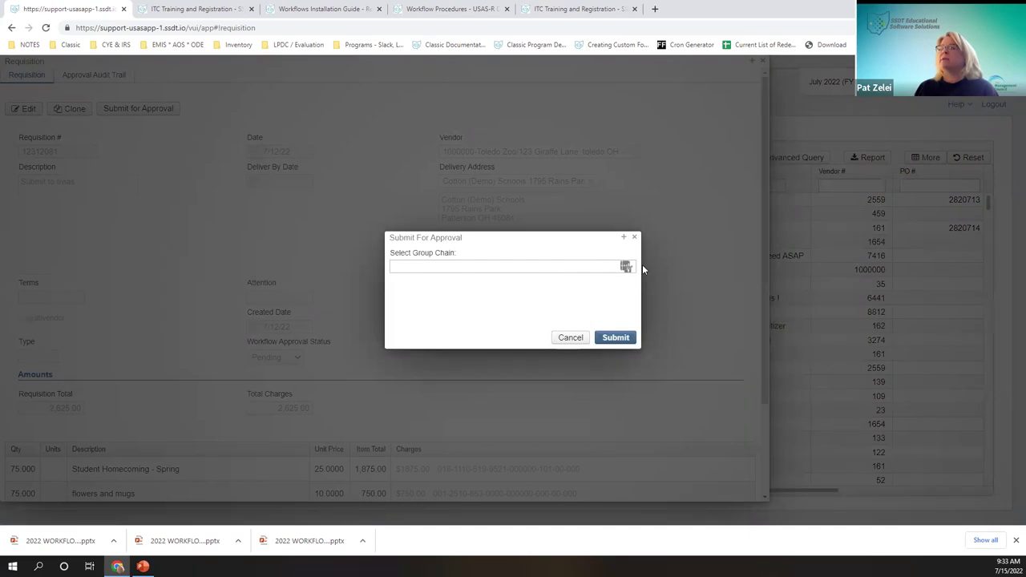
pyautogui.click(625, 266)
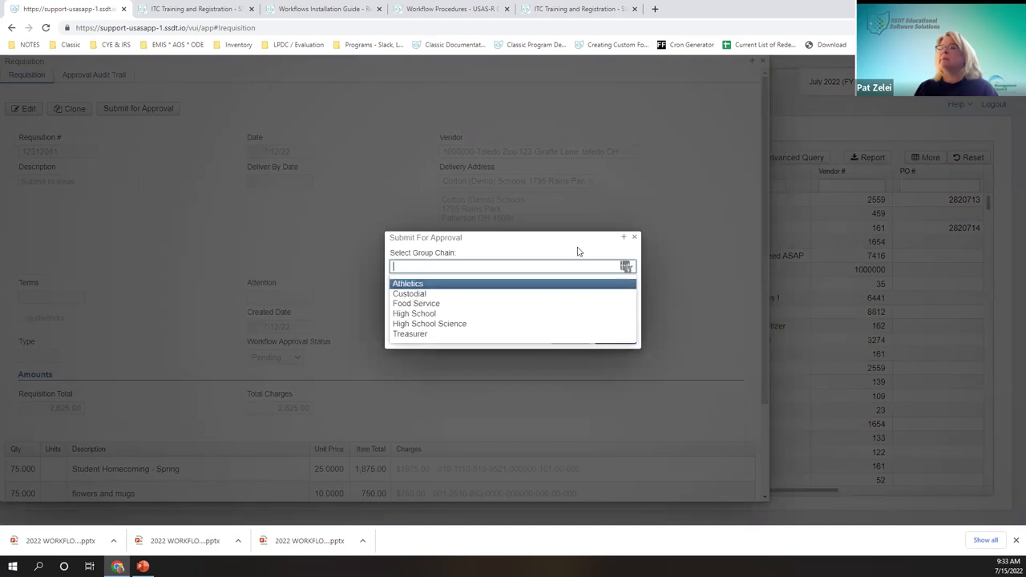
pyautogui.click(634, 237)
pyautogui.click(634, 237)
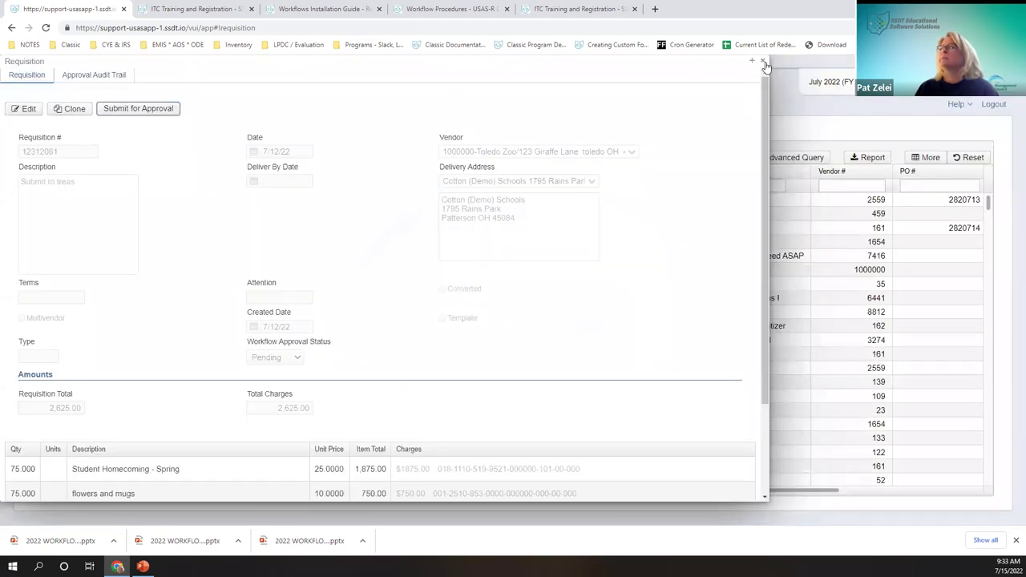
pyautogui.click(763, 62)
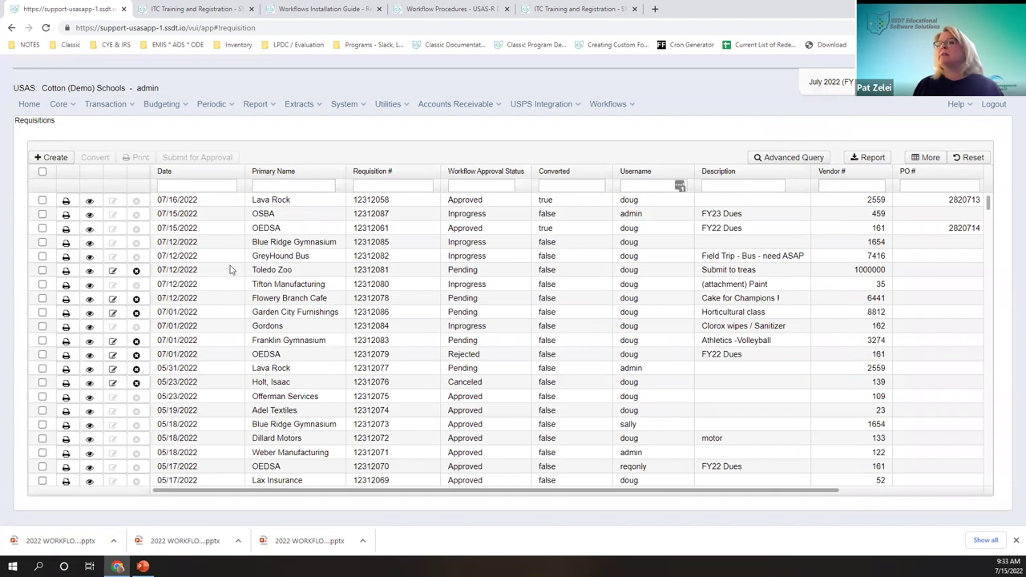
pyautogui.click(89, 258)
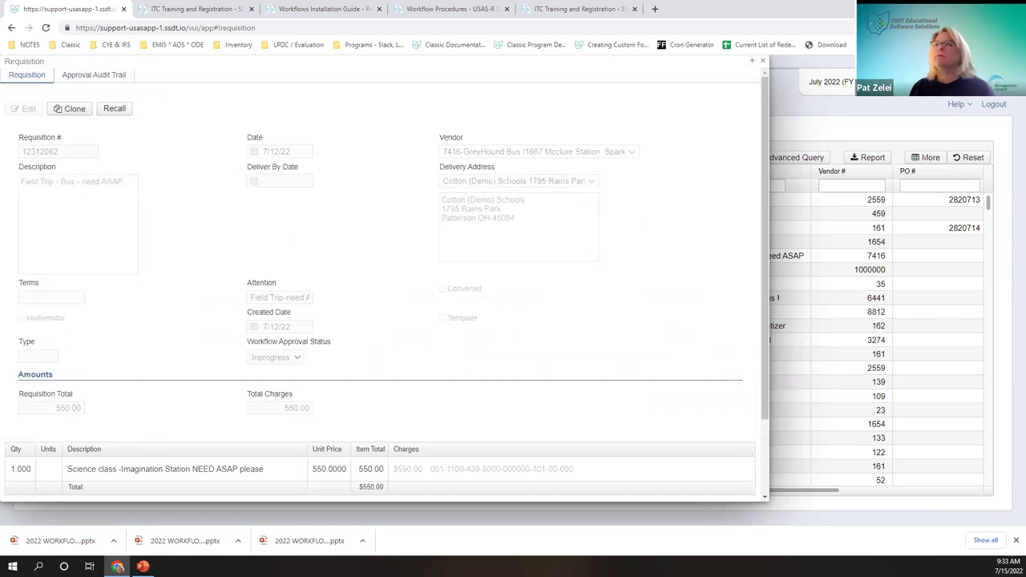
pyautogui.click(763, 61)
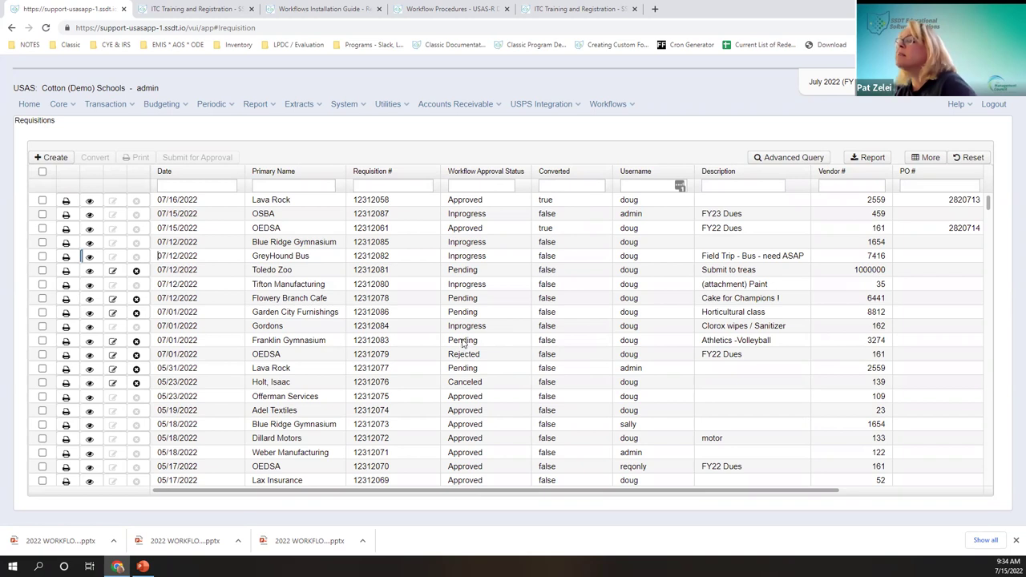
pyautogui.scroll(-2, 464, 343)
pyautogui.click(483, 187)
pyautogui.write('re')
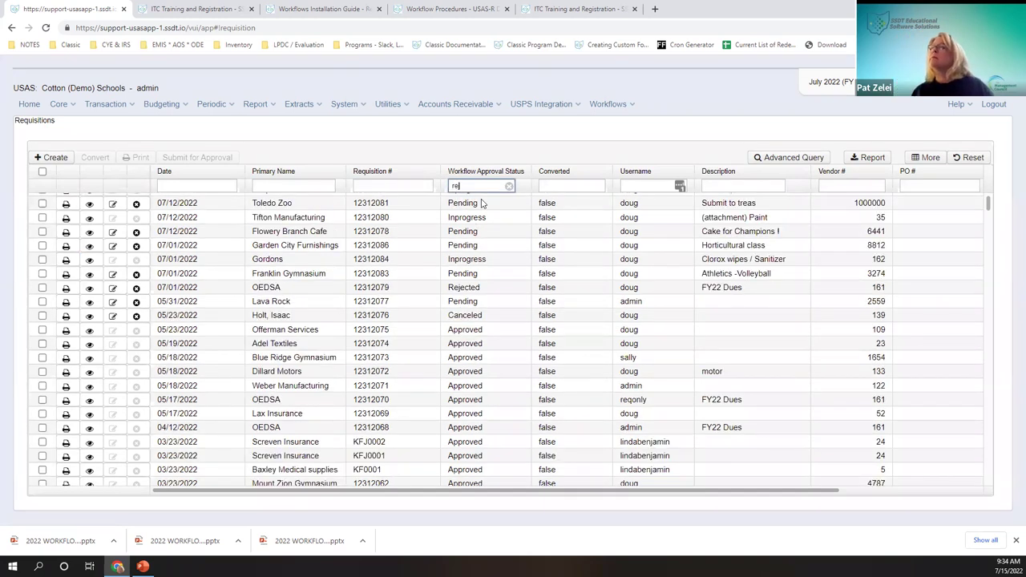
pyautogui.write('j')
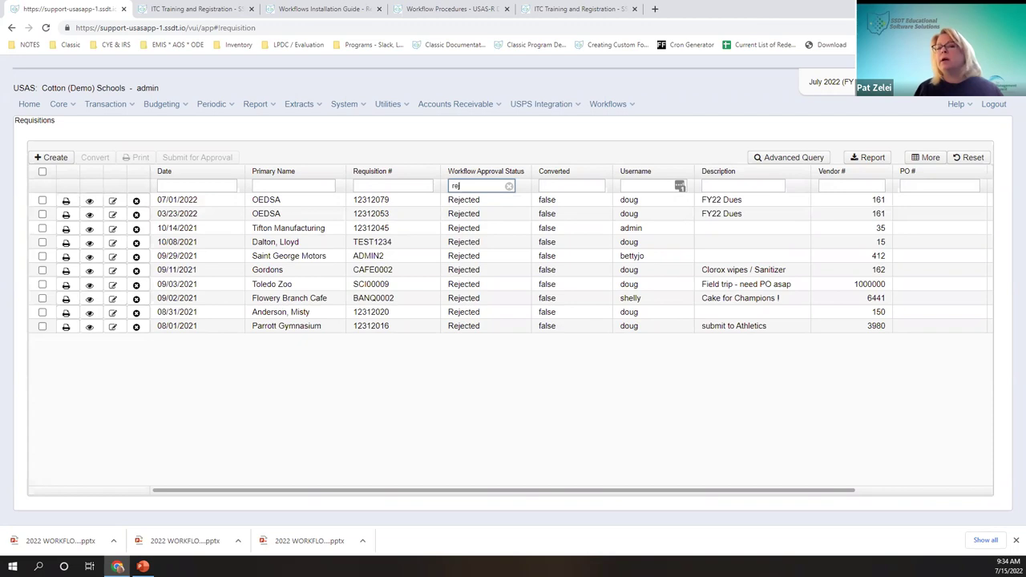
pyautogui.click(85, 204)
pyautogui.click(88, 202)
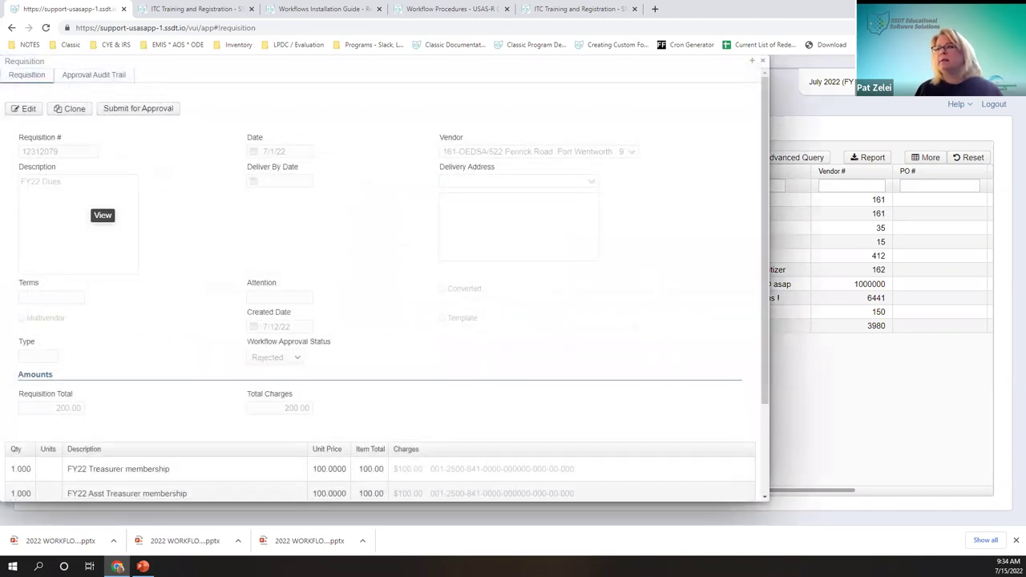
pyautogui.click(762, 61)
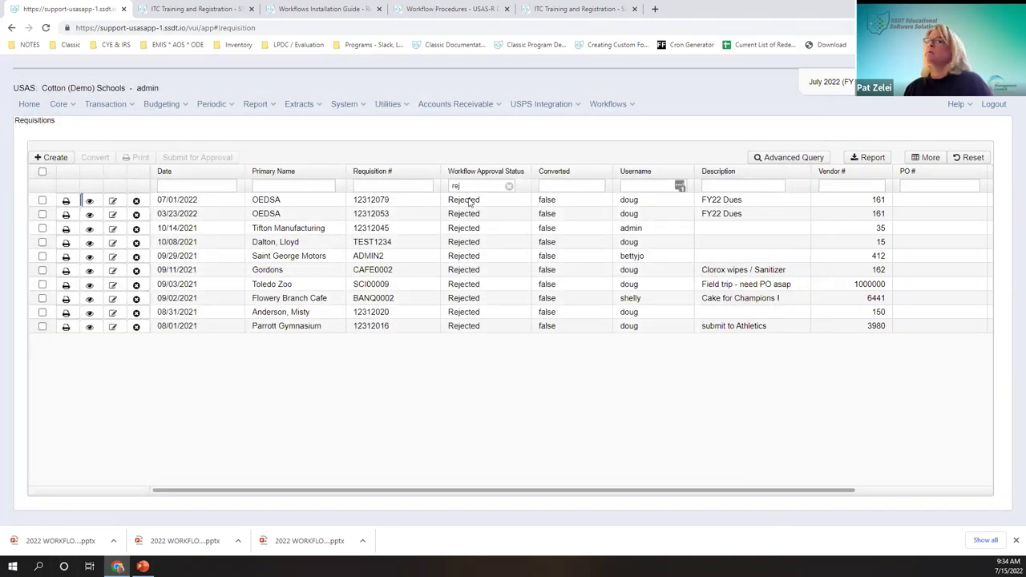
pyautogui.click(508, 187)
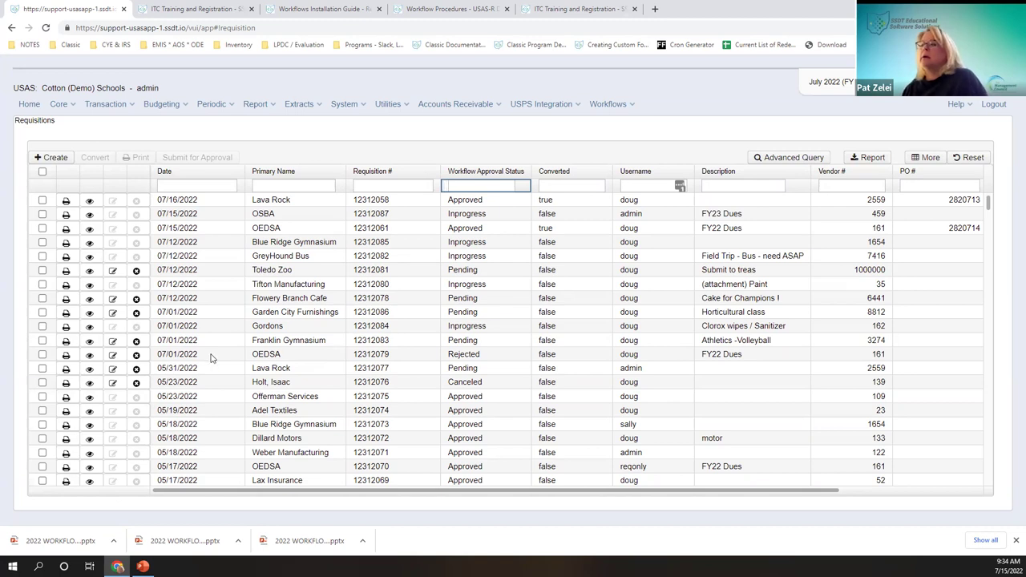
# Review requisitions 12312079 and 12312084, then show canceled requisition 12312076's summary panel
pyautogui.click(81, 353)
pyautogui.click(89, 353)
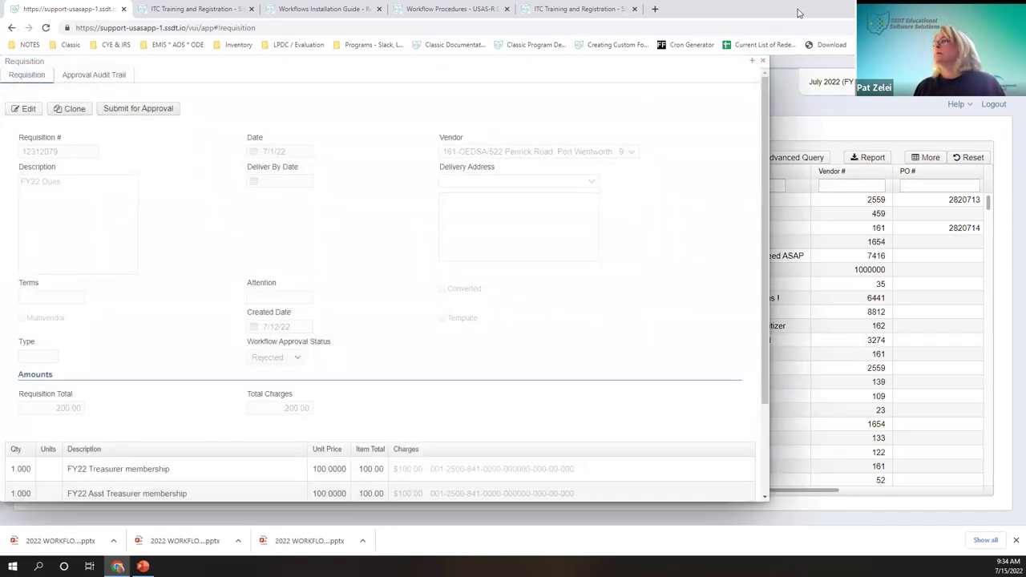
pyautogui.click(760, 63)
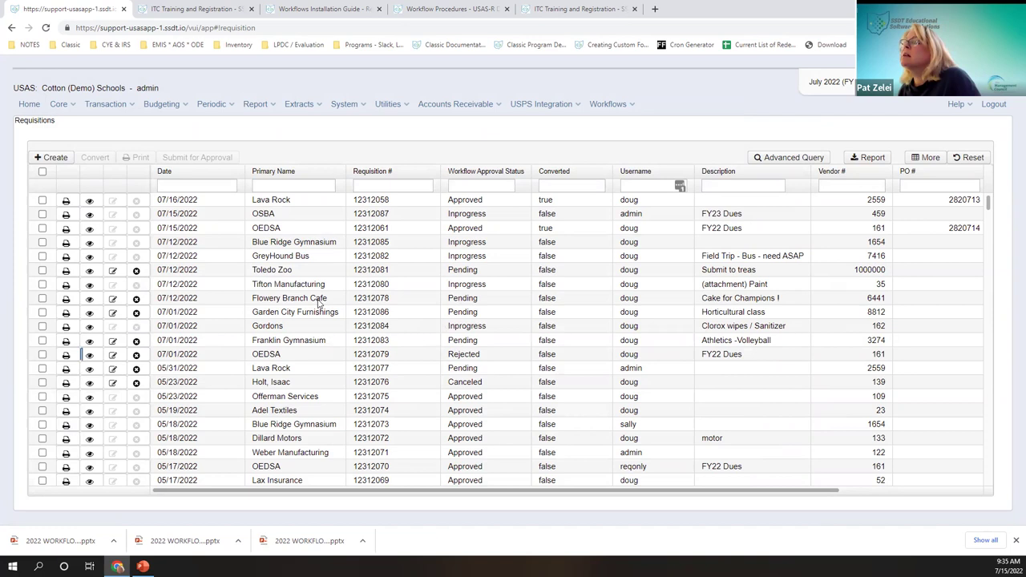
pyautogui.click(89, 327)
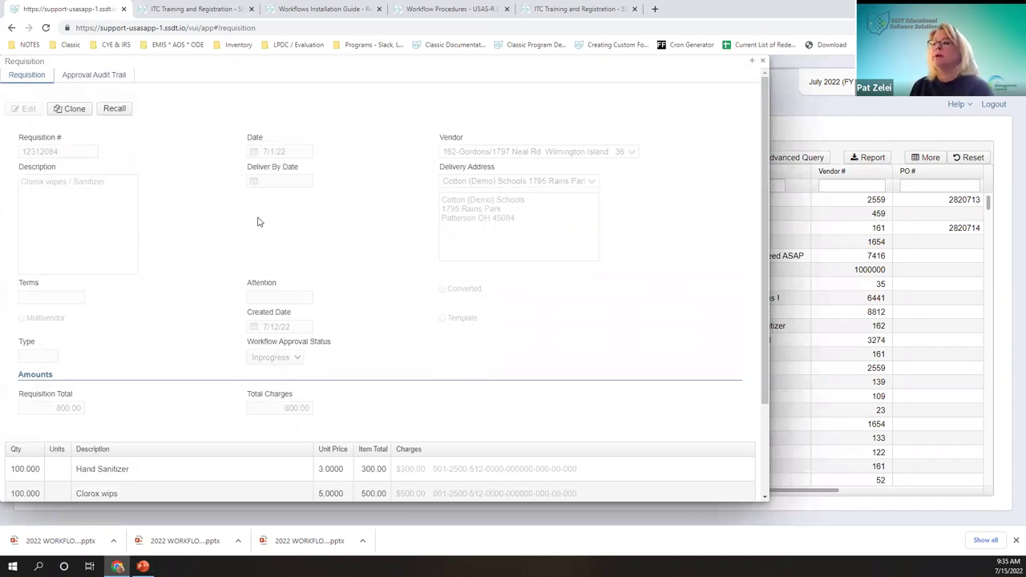
pyautogui.click(763, 64)
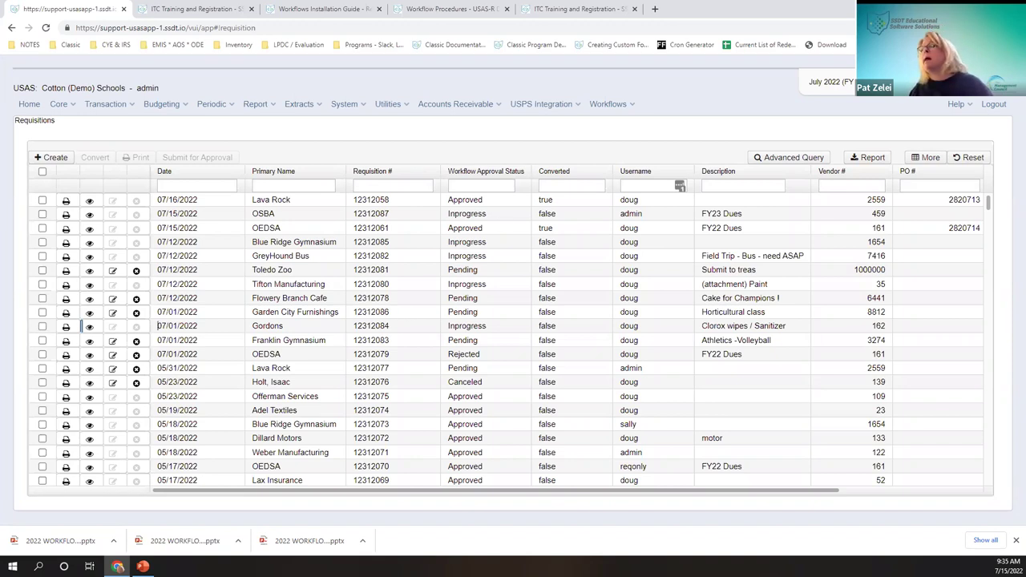
pyautogui.click(492, 385)
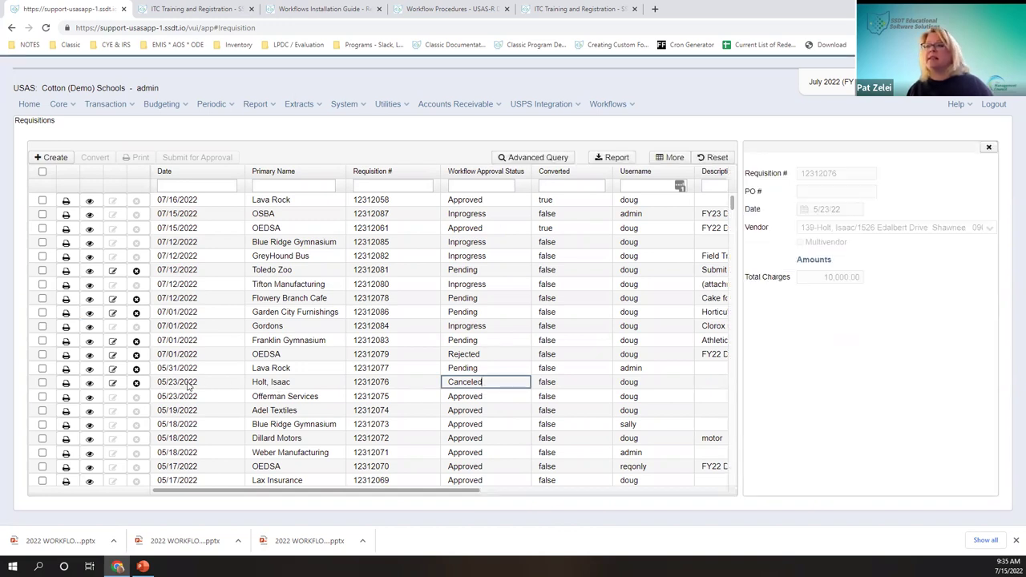
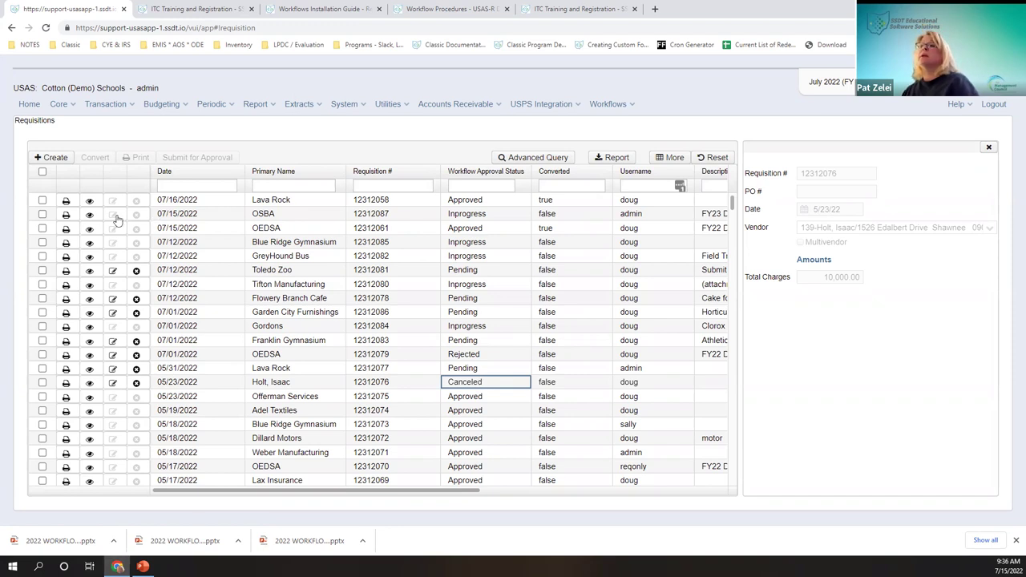
# Review requisition 12312061, then Lava Rock requisition 12312058 and its approval history
pyautogui.click(88, 229)
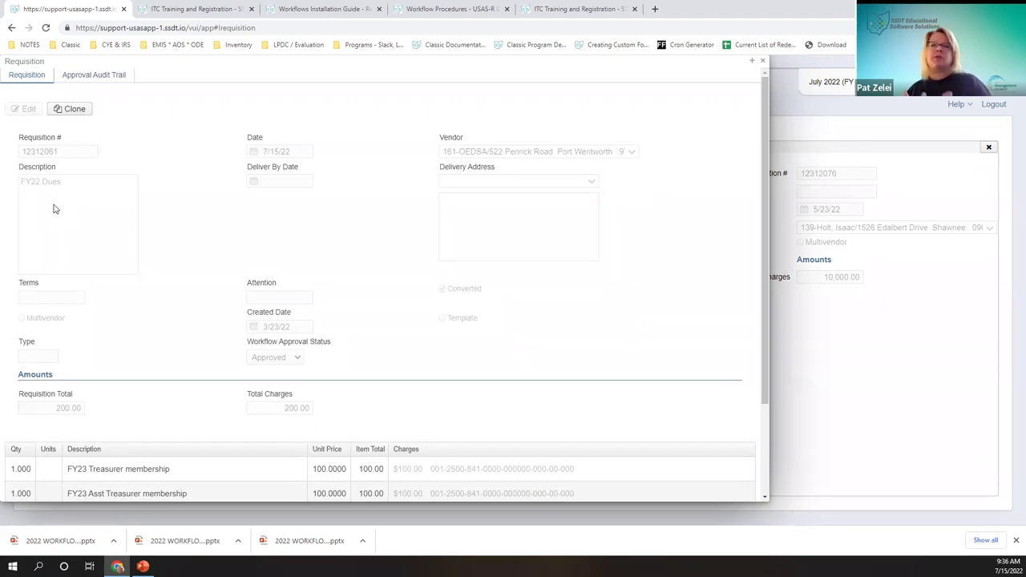
pyautogui.click(760, 64)
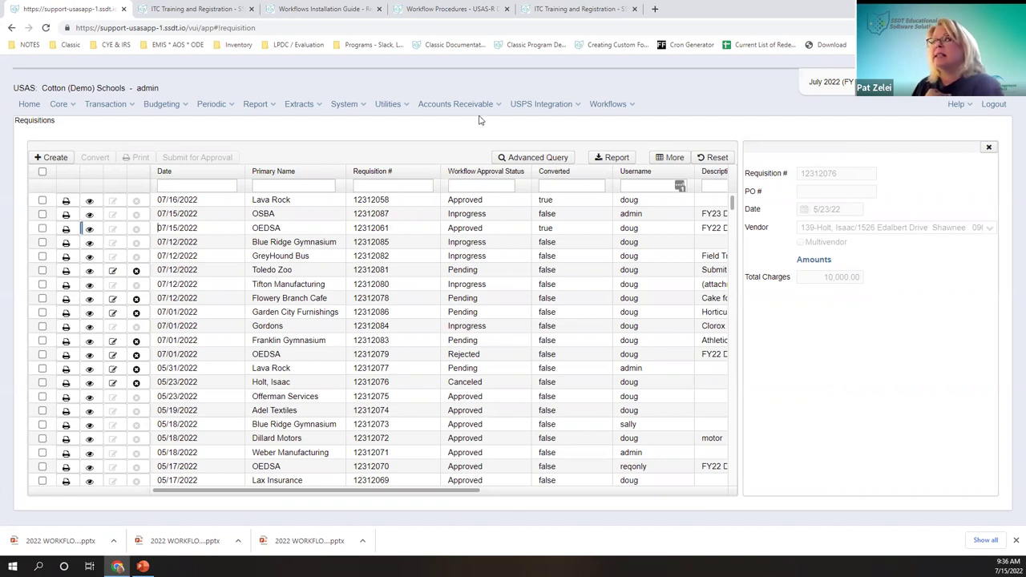
pyautogui.click(90, 205)
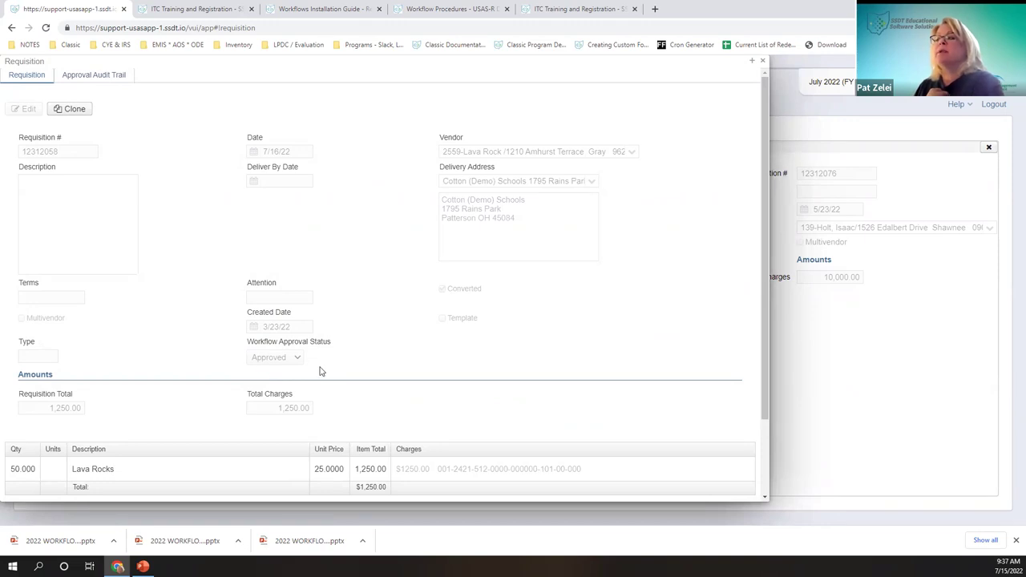
pyautogui.click(102, 77)
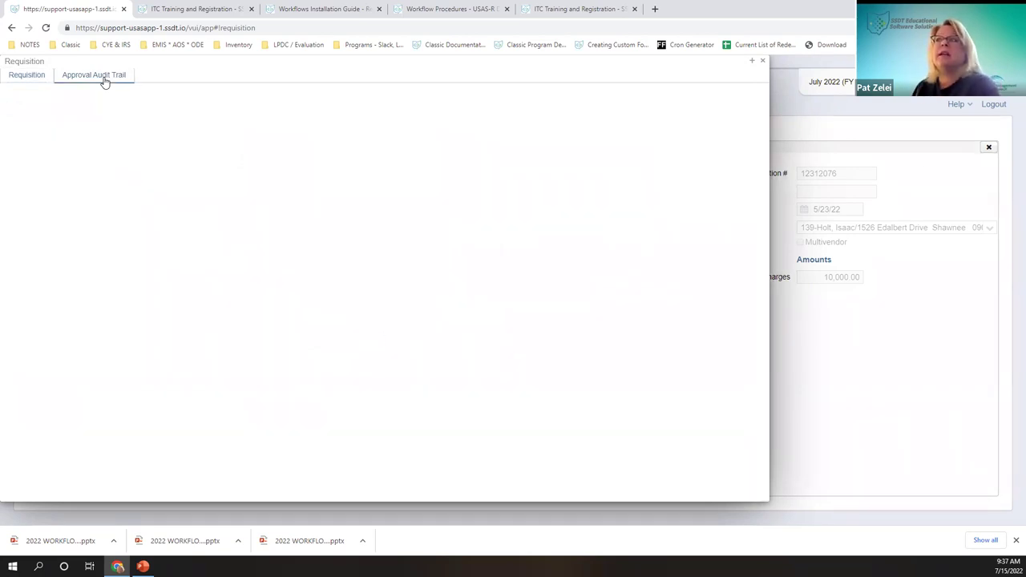
pyautogui.click(763, 62)
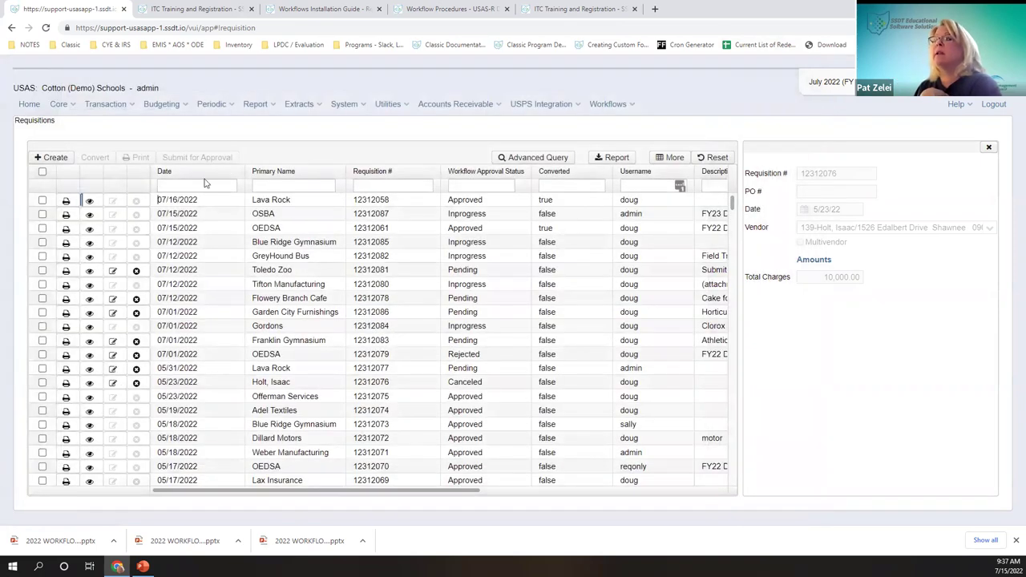
pyautogui.click(89, 201)
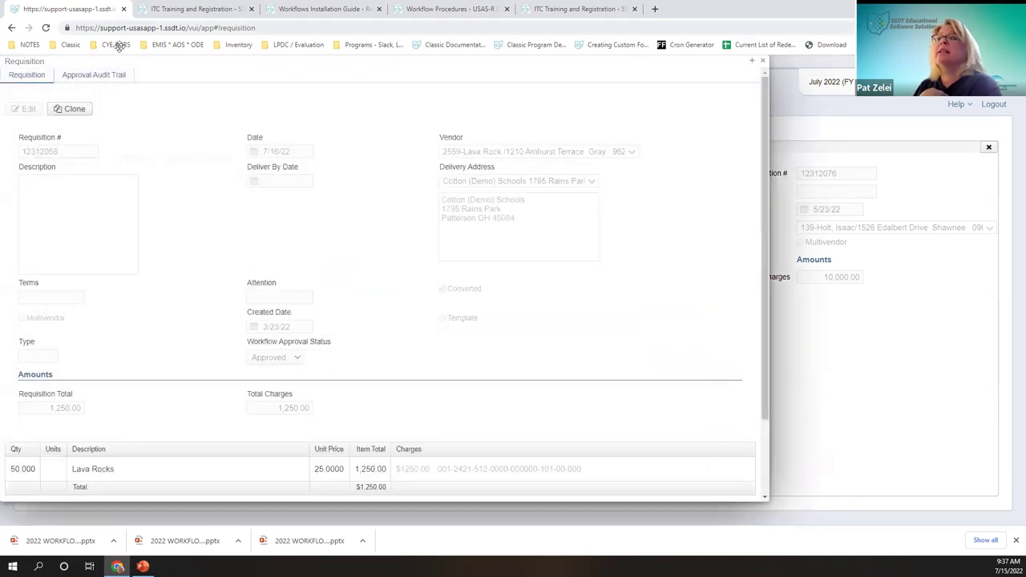
pyautogui.click(119, 74)
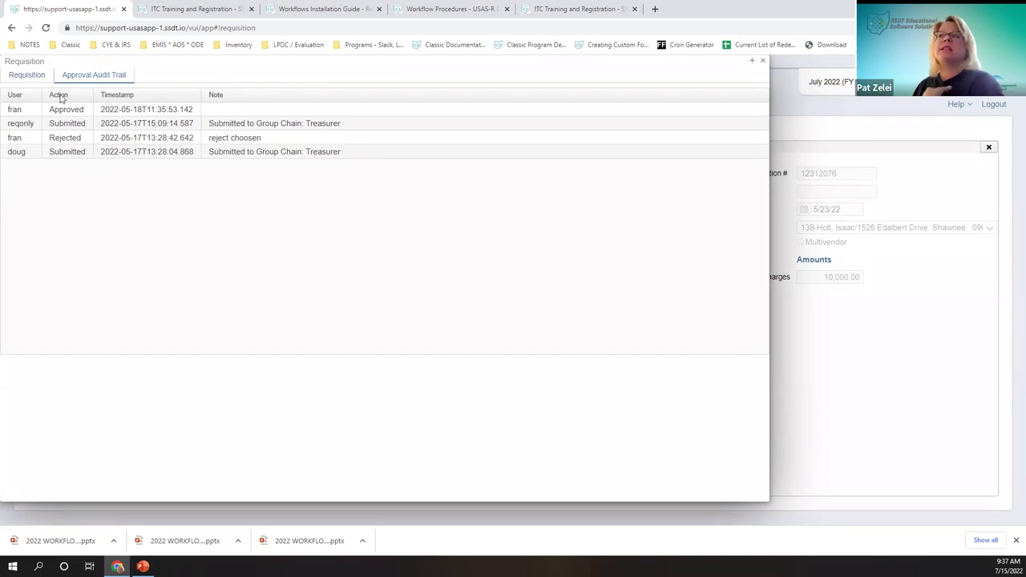
pyautogui.click(761, 63)
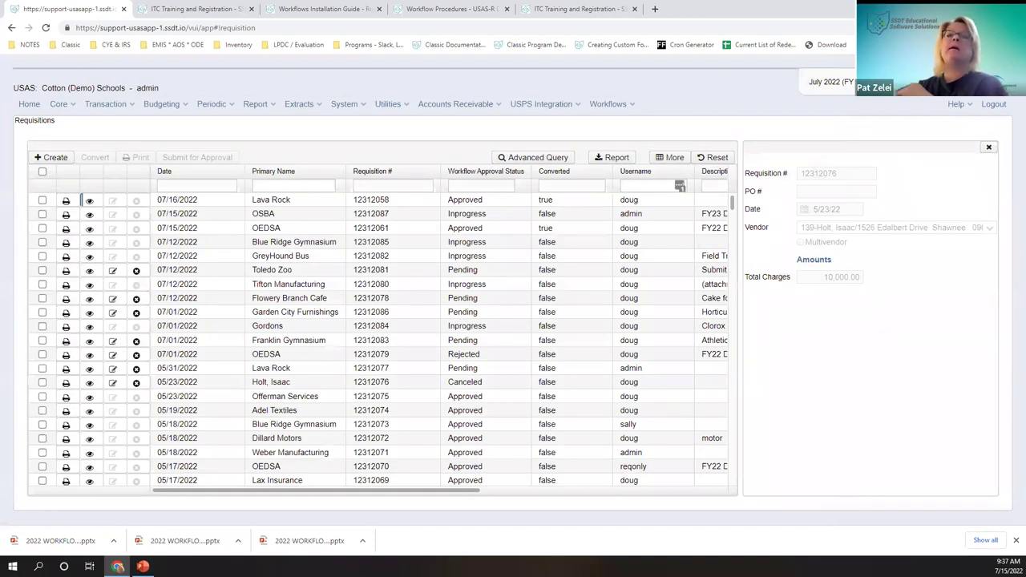
# Sign out and log back in with the approver's username and password
pyautogui.click(993, 105)
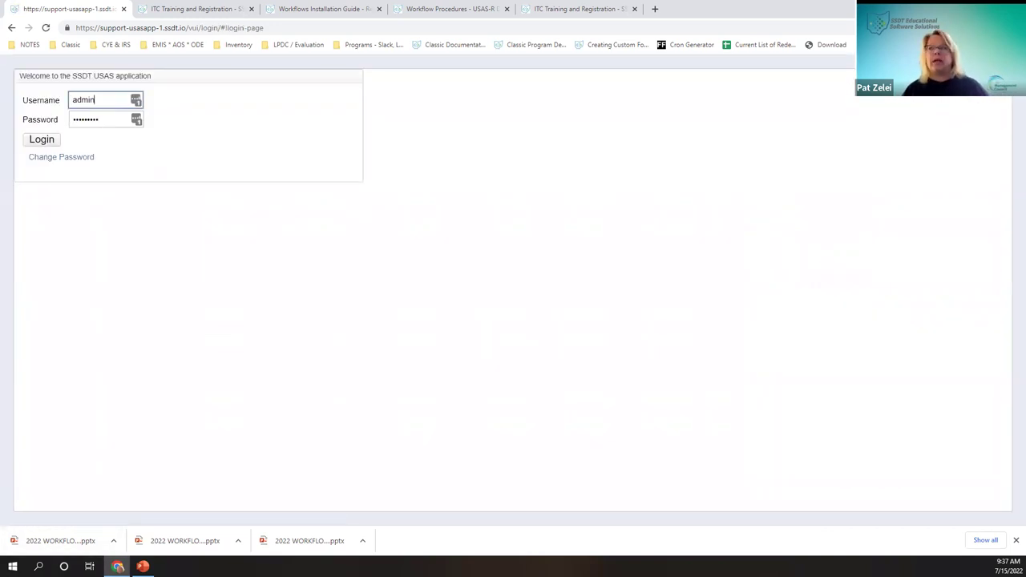
pyautogui.press('BackSpace')
pyautogui.press('BackSpace')
pyautogui.press('BackSpace')
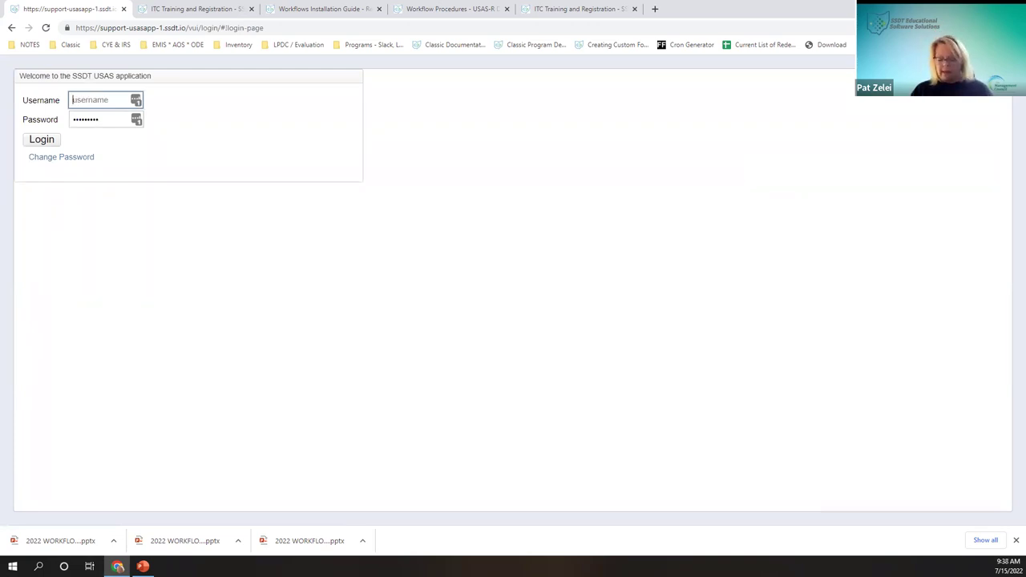
pyautogui.write('fran')
pyautogui.press('Tab')
pyautogui.write('••••••')
pyautogui.press('Return')
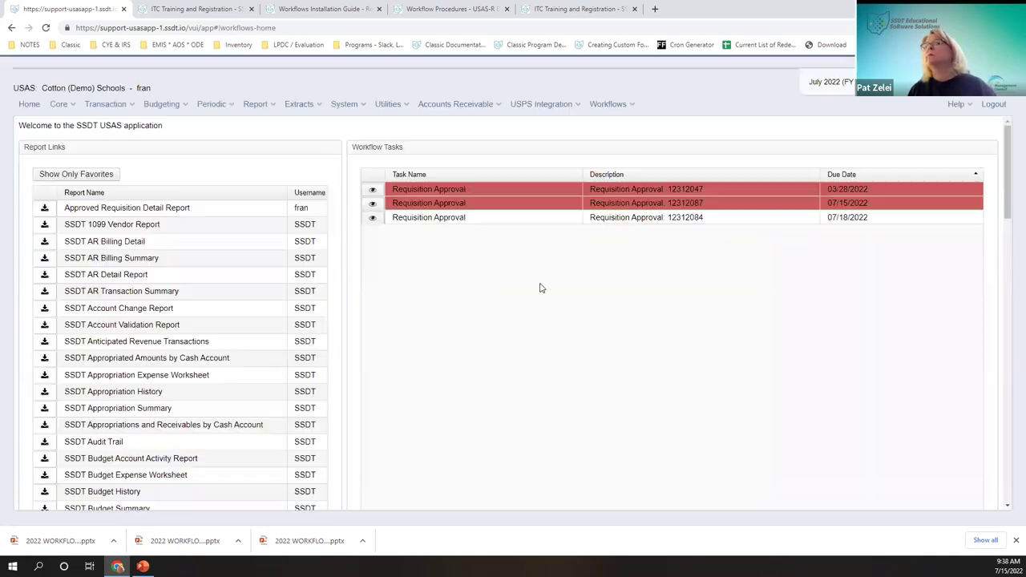
pyautogui.click(888, 161)
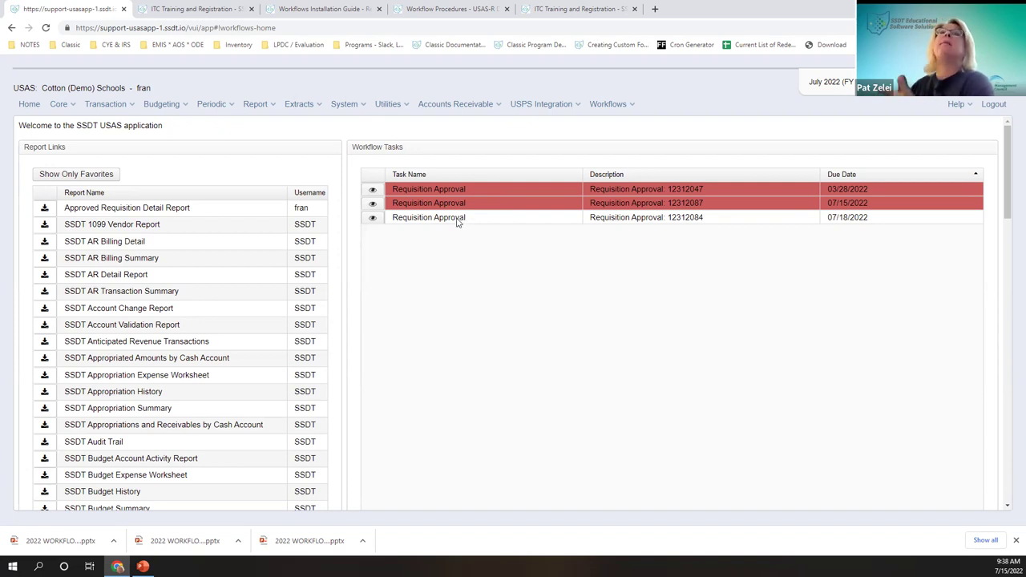
pyautogui.click(371, 193)
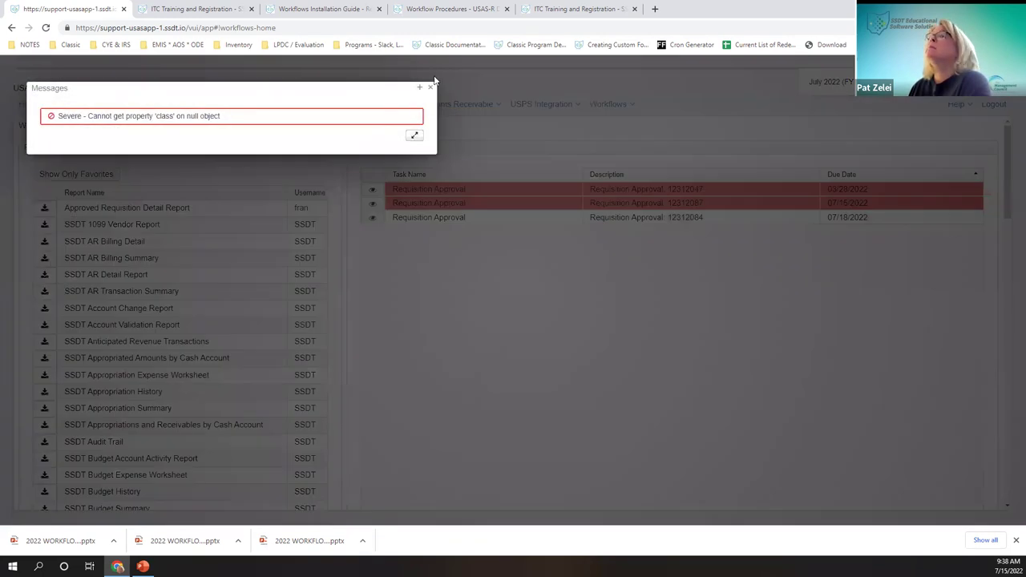
pyautogui.click(430, 86)
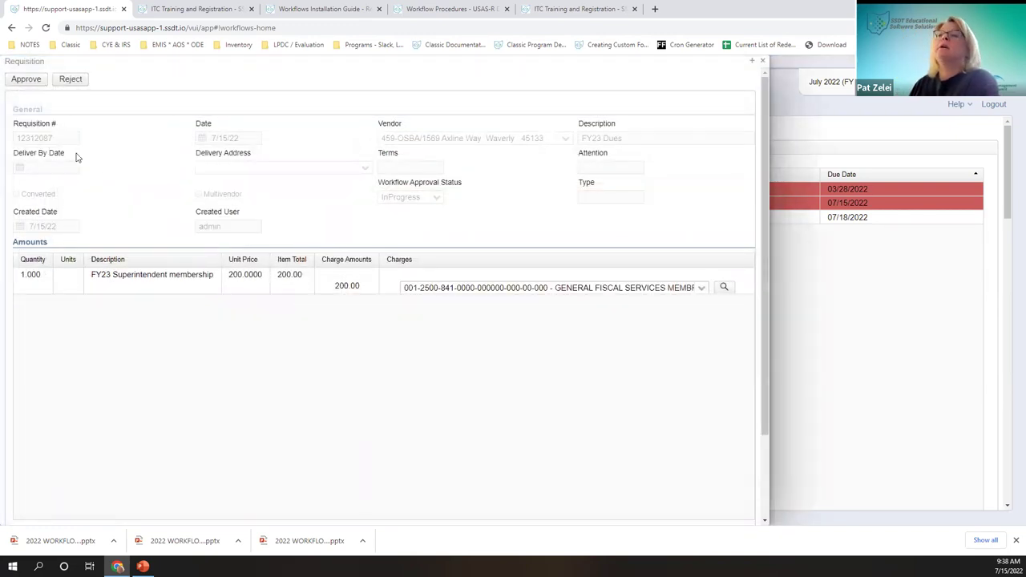
pyautogui.rightClick(67, 91)
pyautogui.click(294, 125)
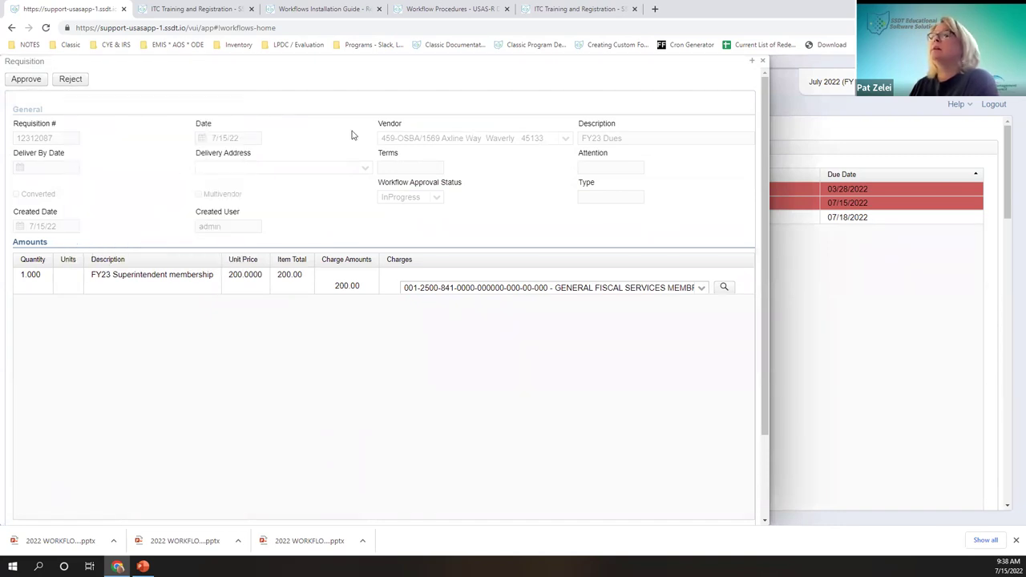
pyautogui.click(703, 294)
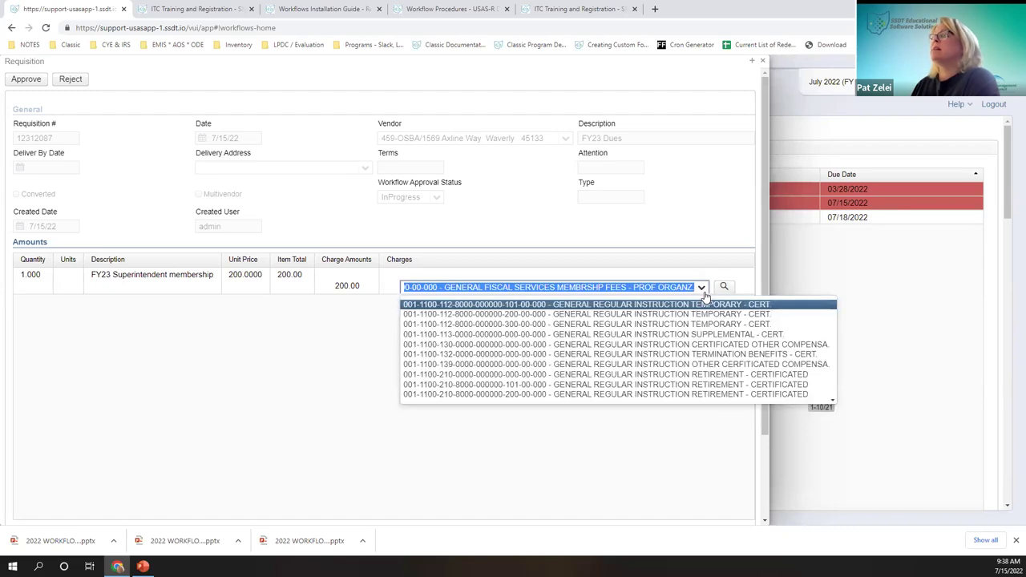
pyautogui.click(702, 294)
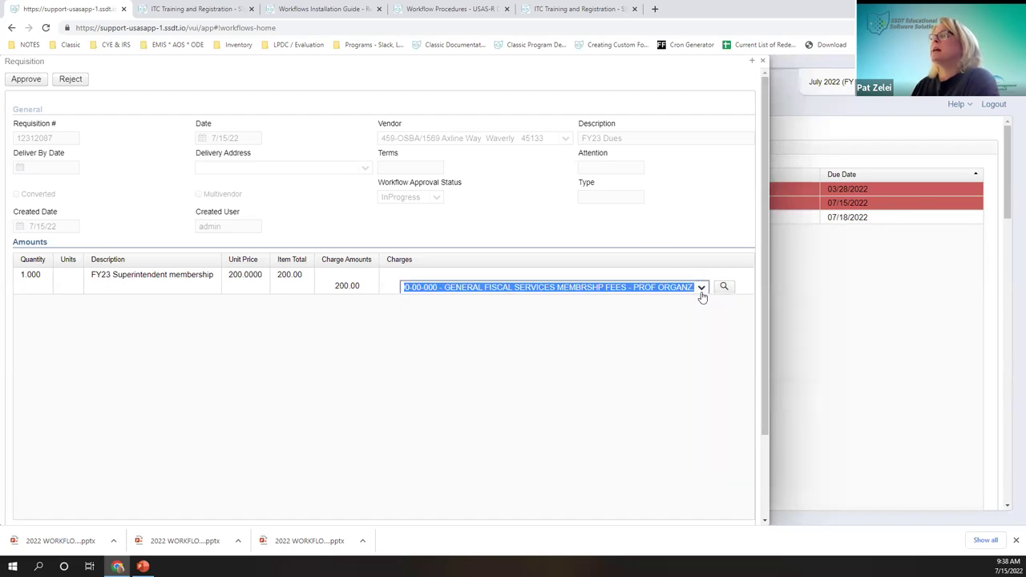
pyautogui.doubleClick(642, 241)
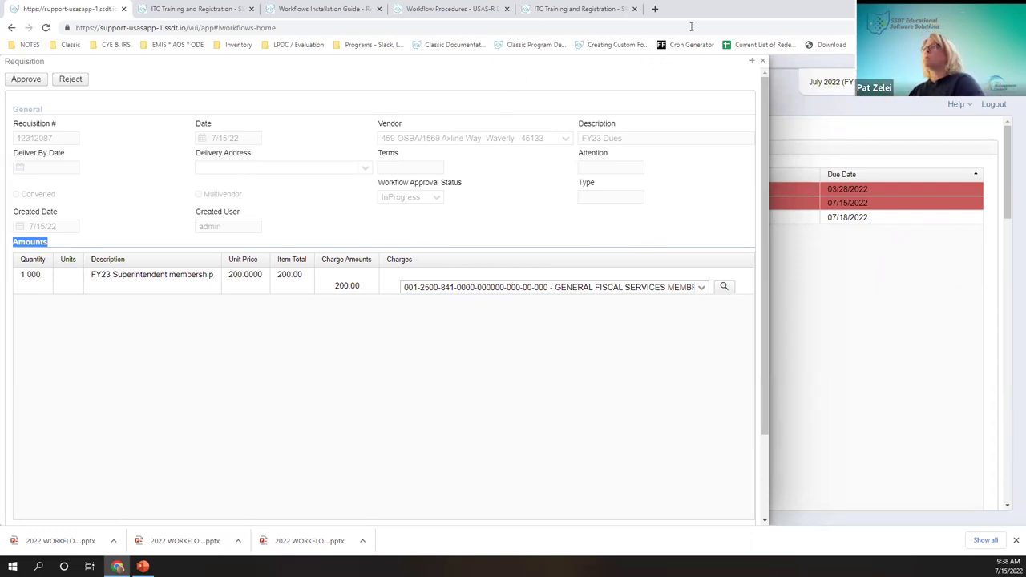
pyautogui.click(762, 61)
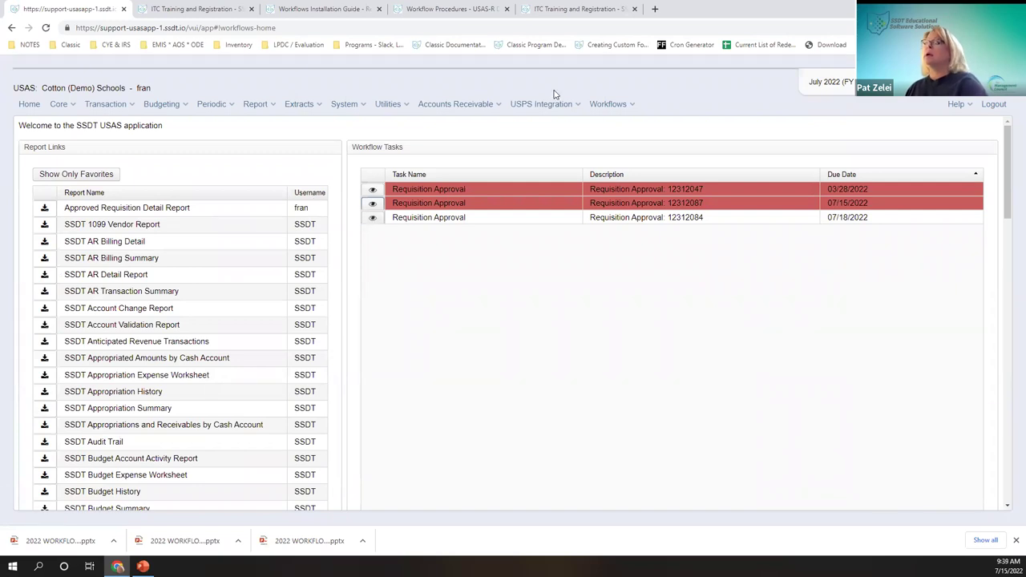
# Open the Requisition Approval list and tick requisition 12312087
pyautogui.click(602, 105)
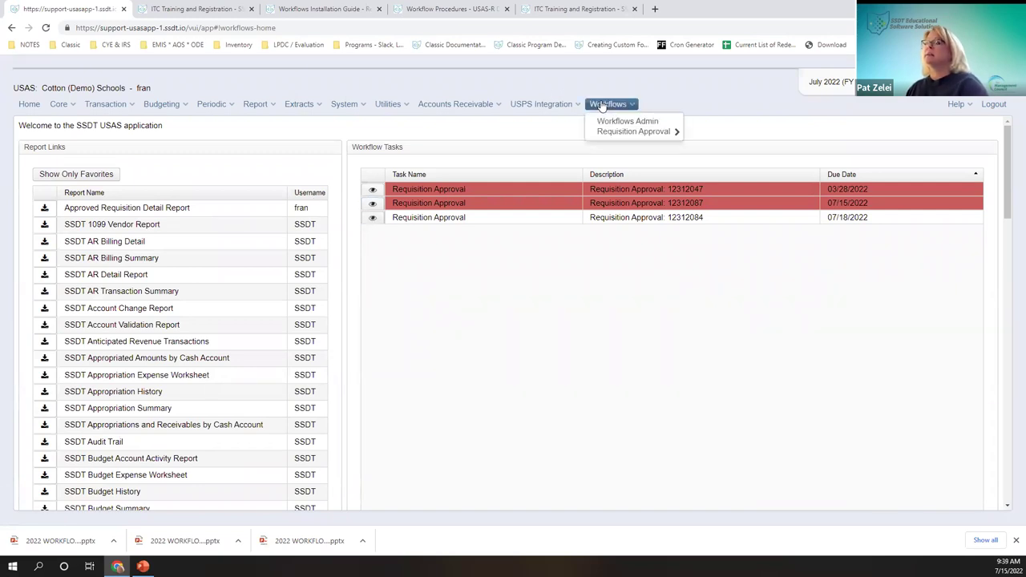
pyautogui.click(578, 105)
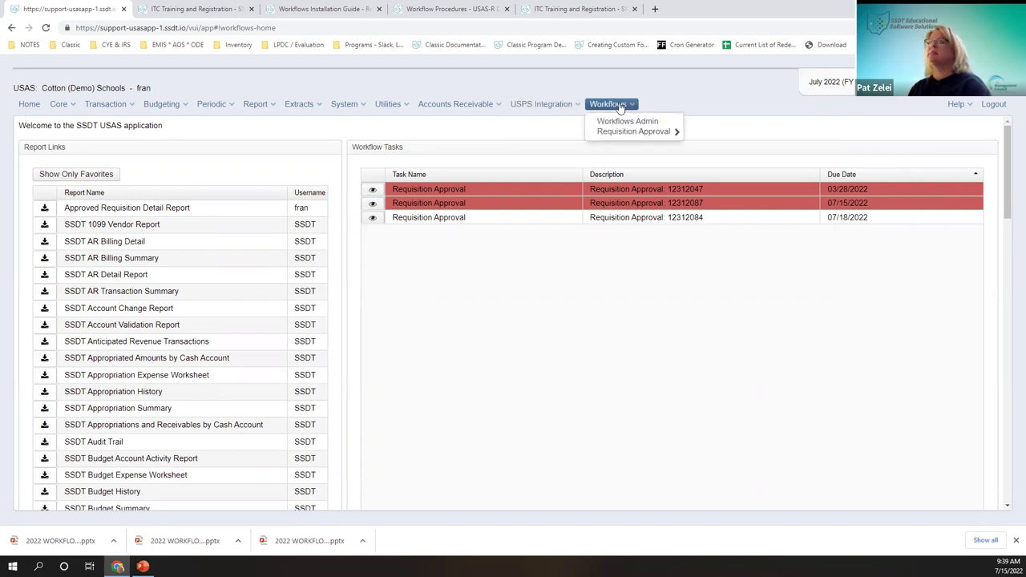
pyautogui.moveTo(642, 137)
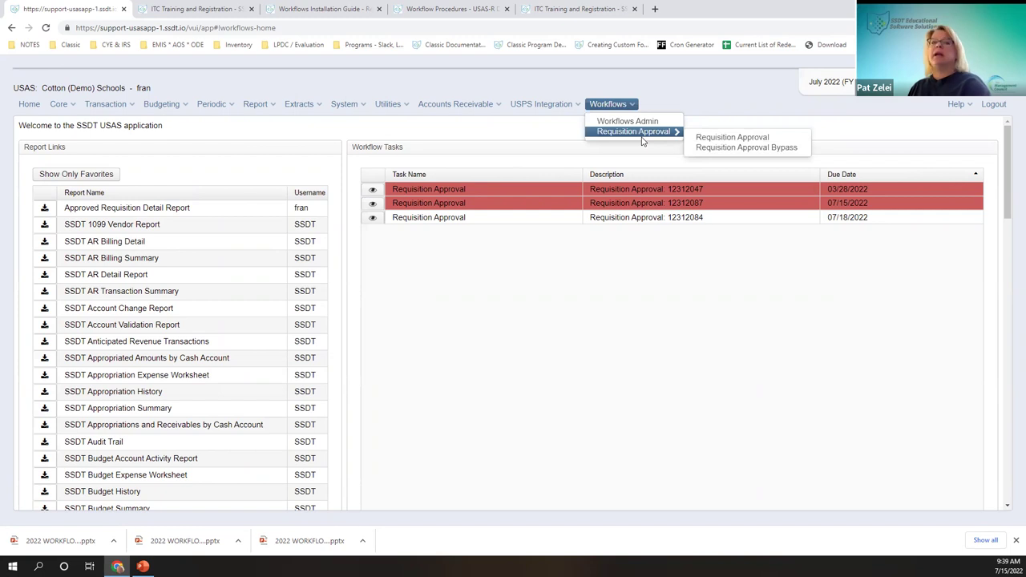
pyautogui.click(722, 139)
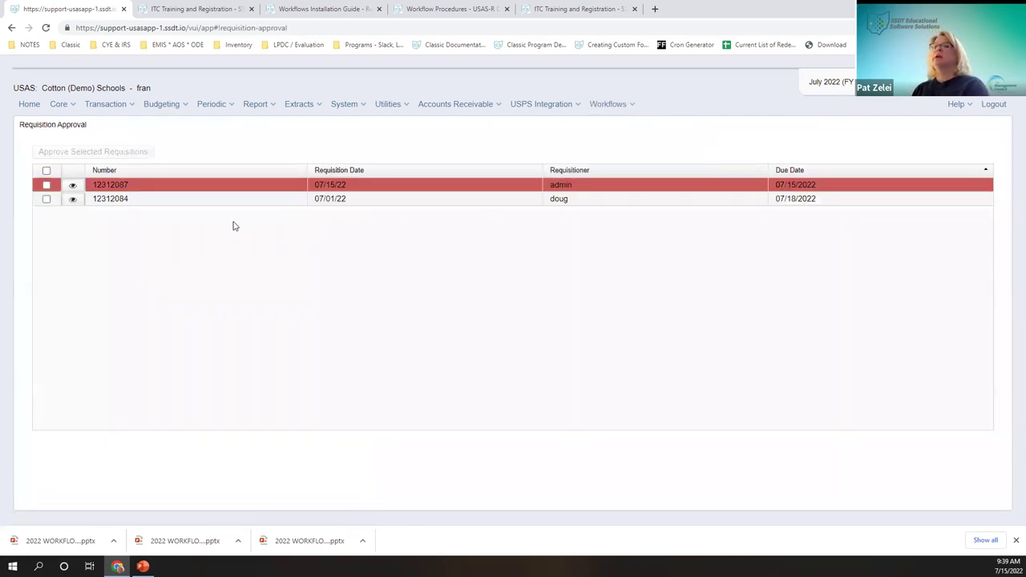
pyautogui.click(47, 185)
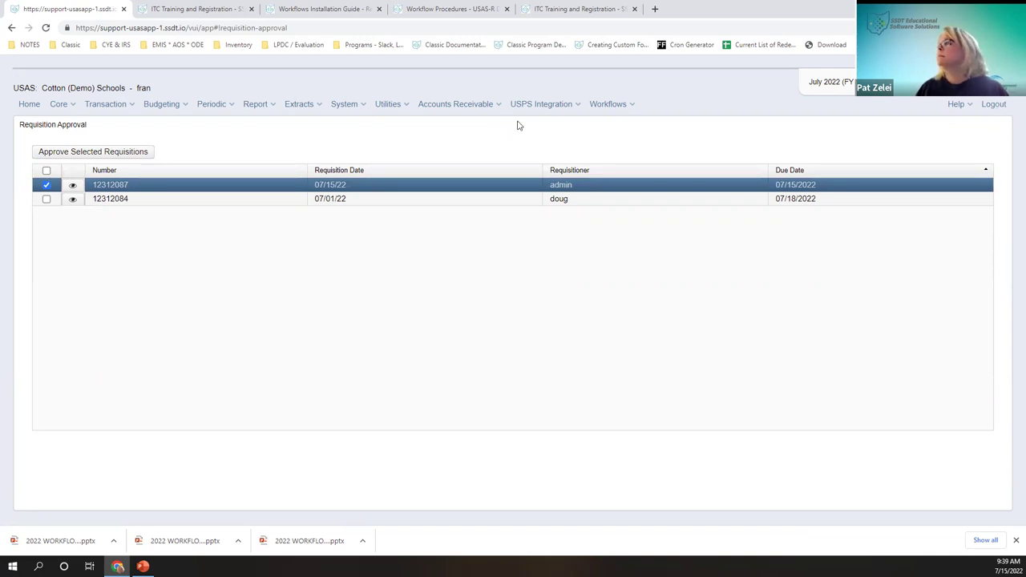
# Log the approver out of USAS-R
pyautogui.click(604, 105)
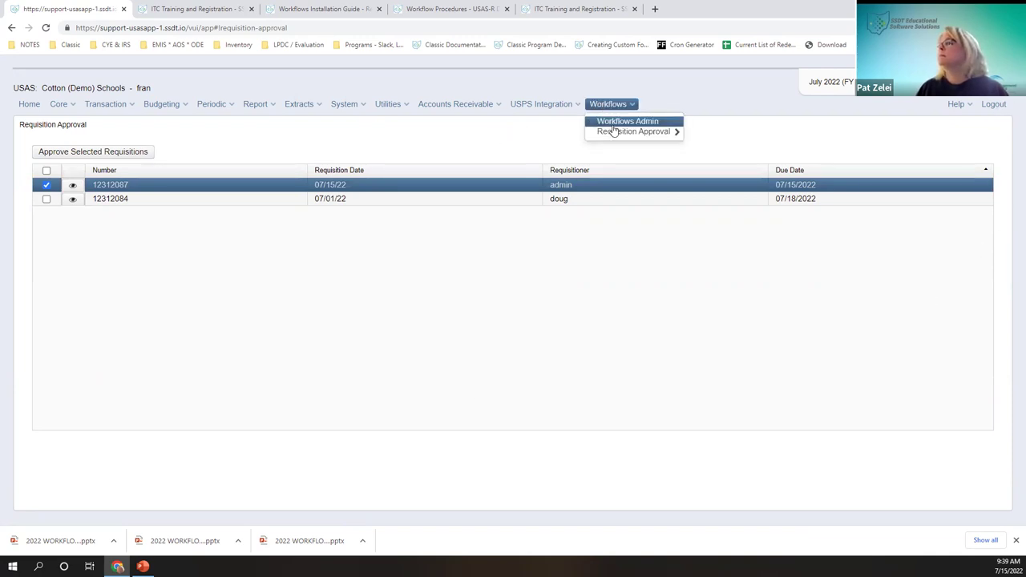
pyautogui.moveTo(613, 133)
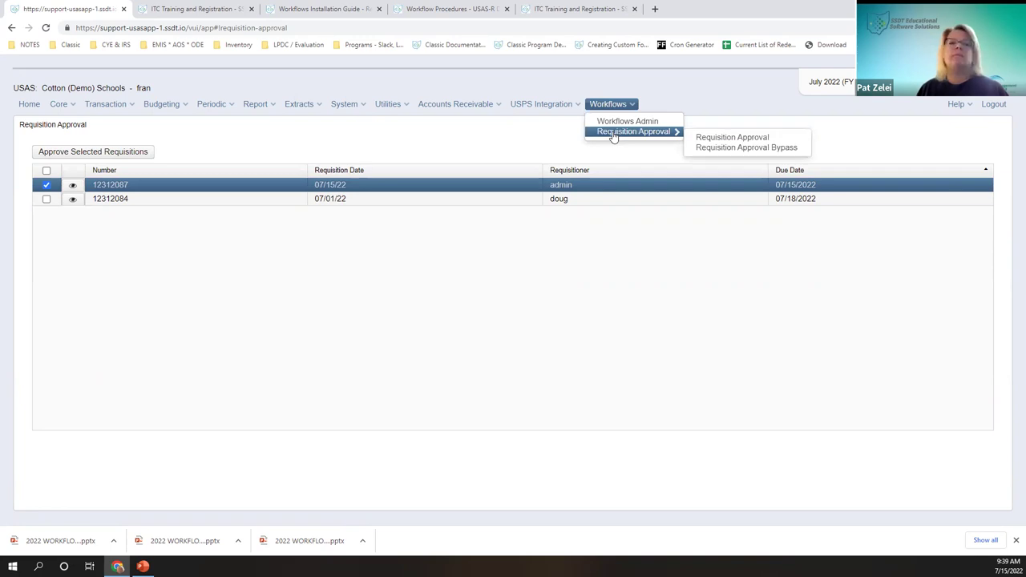
pyautogui.click(994, 105)
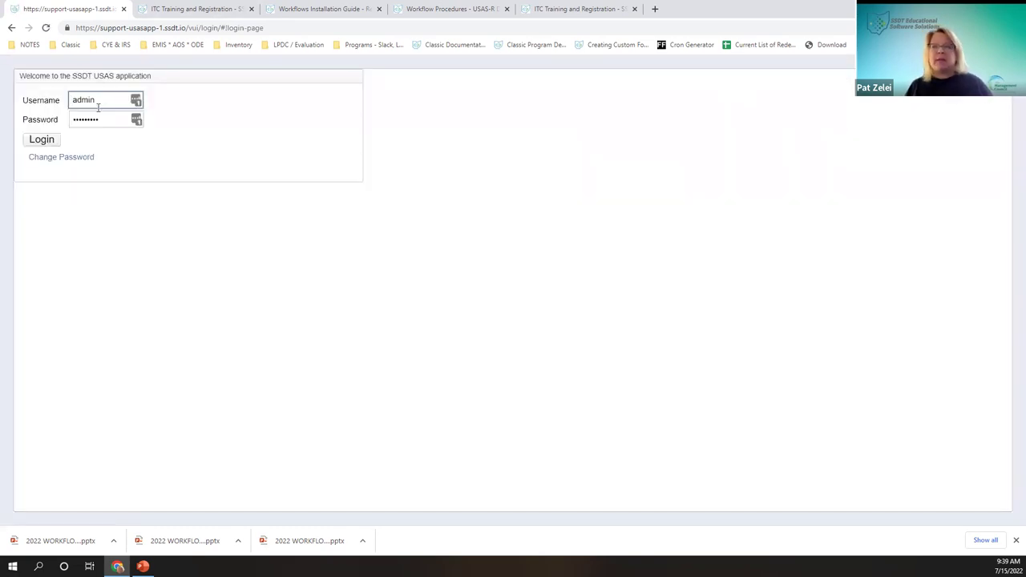
# Log in as the administrator and bring up the Workflows menu
pyautogui.click(47, 142)
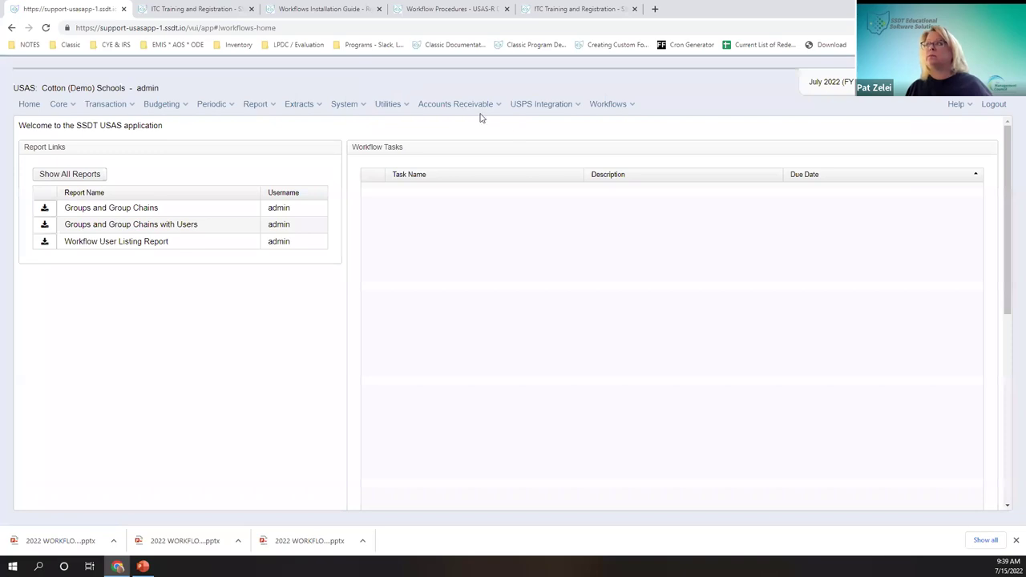
pyautogui.click(605, 105)
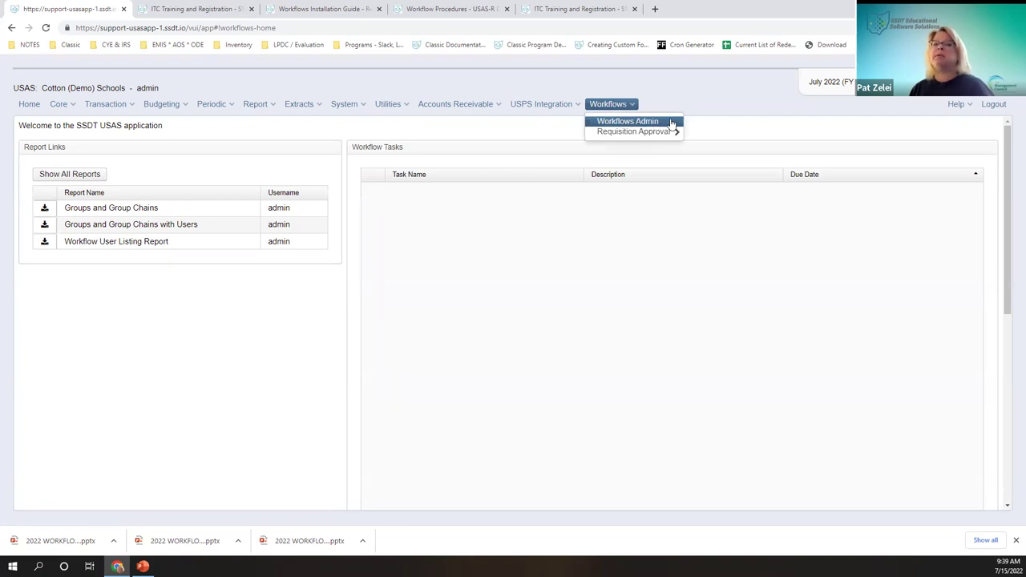
# Open Workflows Admin to see all pending approval and bypass tasks with assignees
pyautogui.click(670, 122)
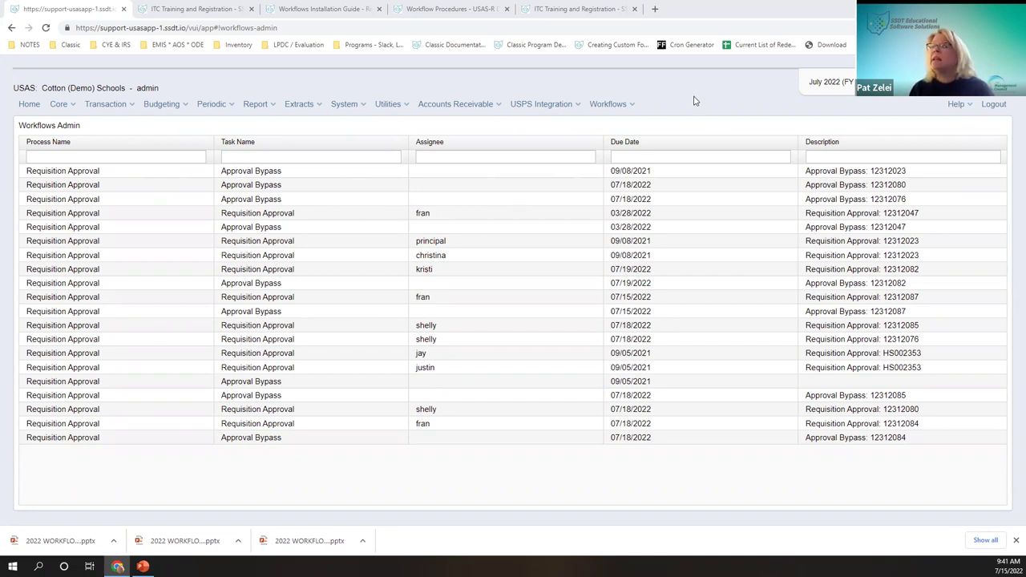
# Open the Requisition Approval Bypass list and view requisition 12312082's details
pyautogui.click(634, 105)
pyautogui.moveTo(641, 131)
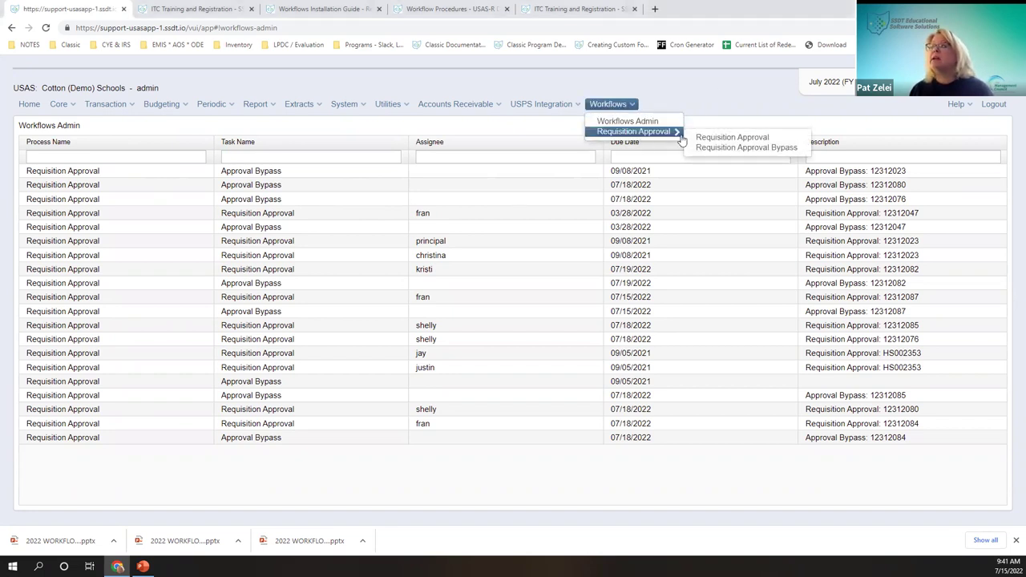
pyautogui.click(796, 149)
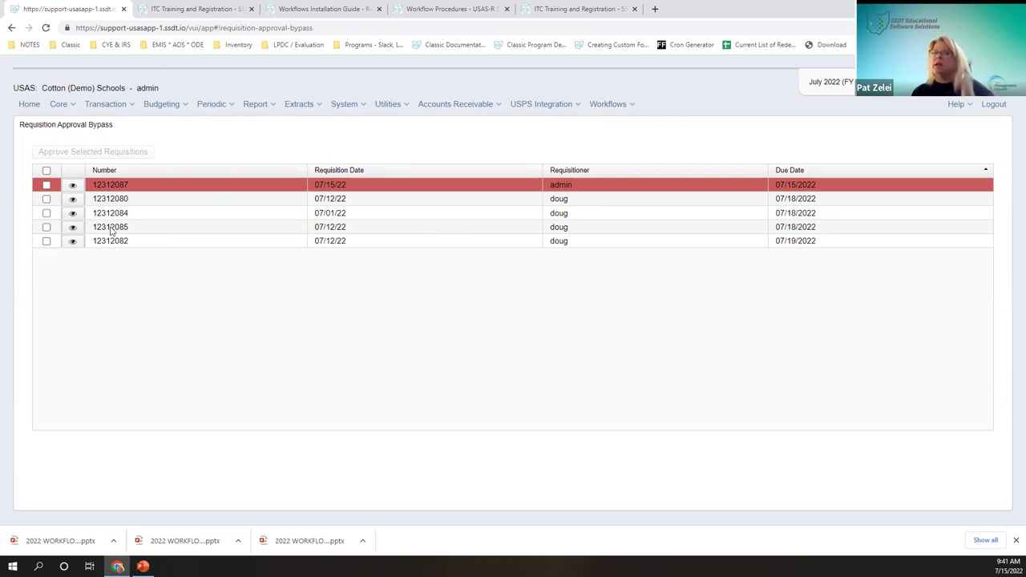
pyautogui.click(72, 242)
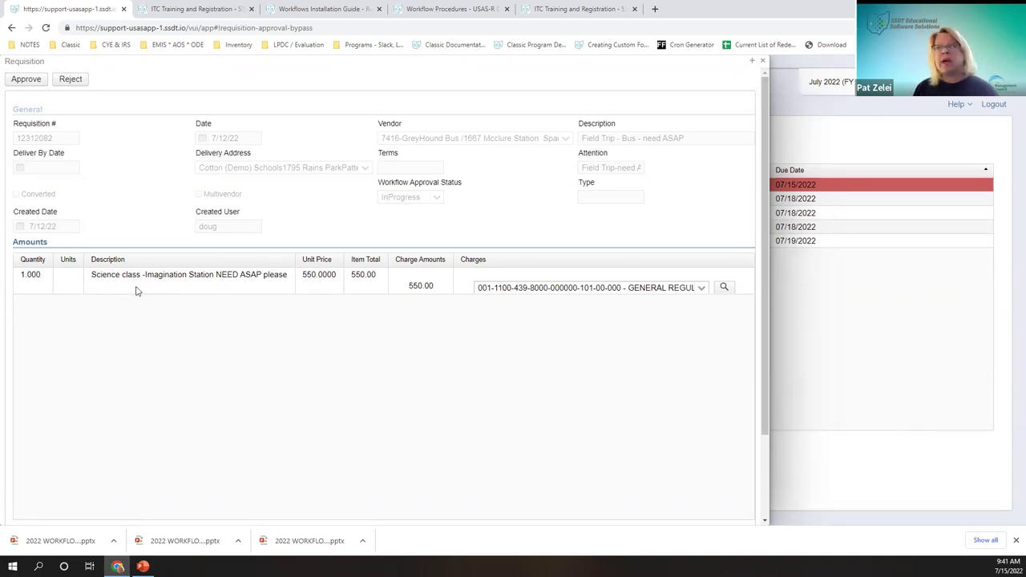
# Tick requisition 12312082 instead of 12312087 in the bypass list and recheck its details
pyautogui.click(763, 62)
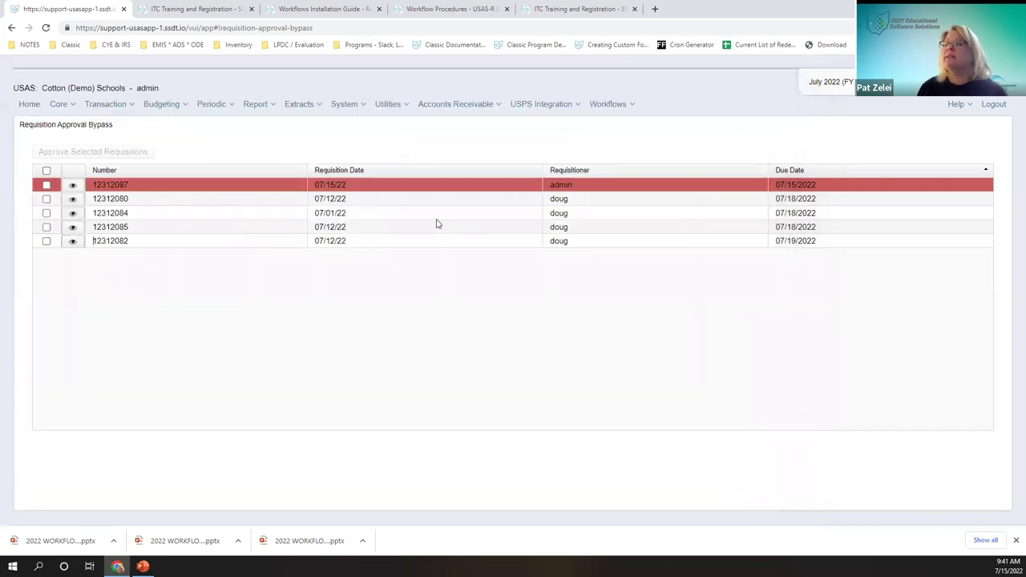
pyautogui.click(45, 185)
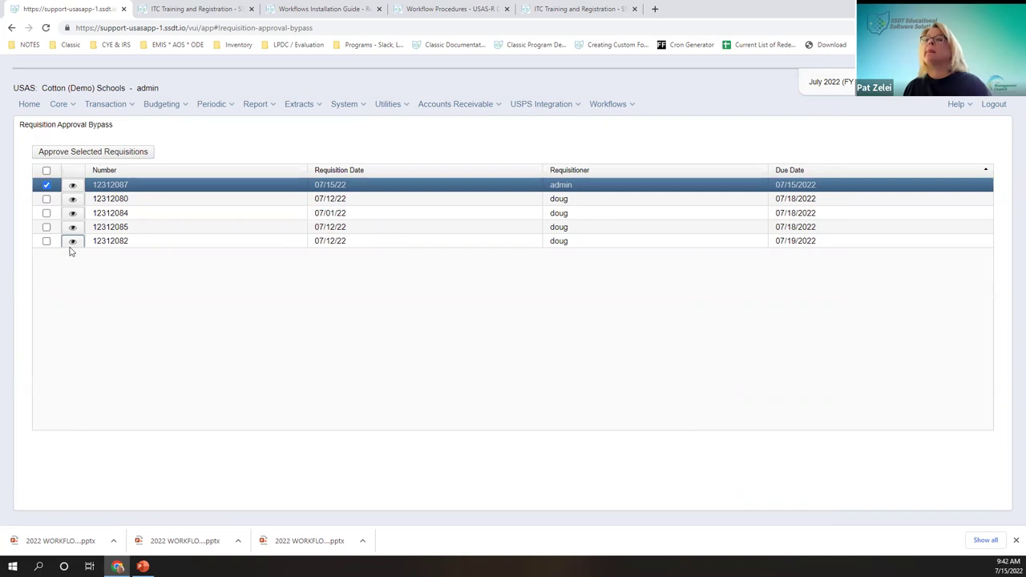
pyautogui.click(53, 186)
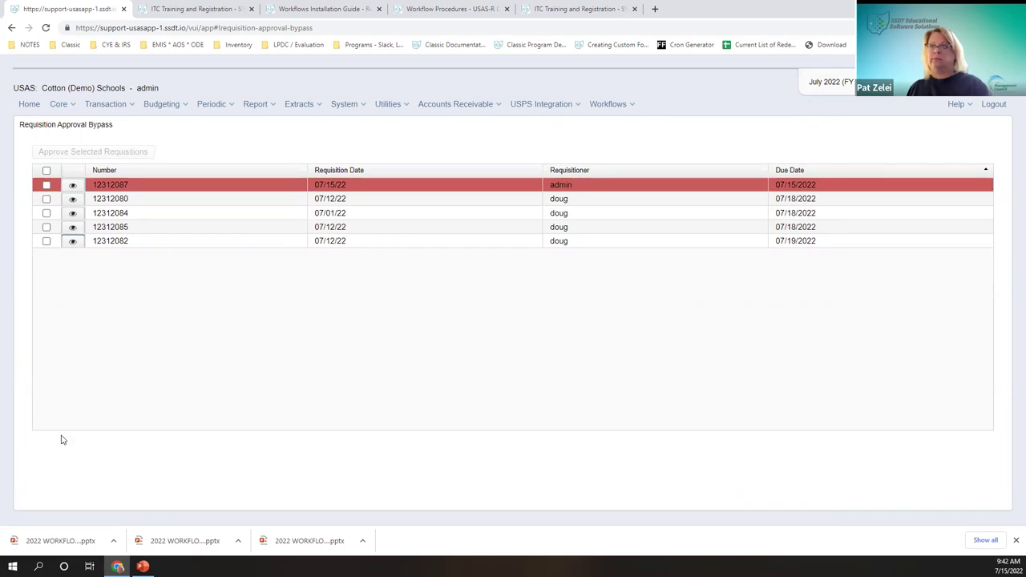
pyautogui.rightClick(97, 267)
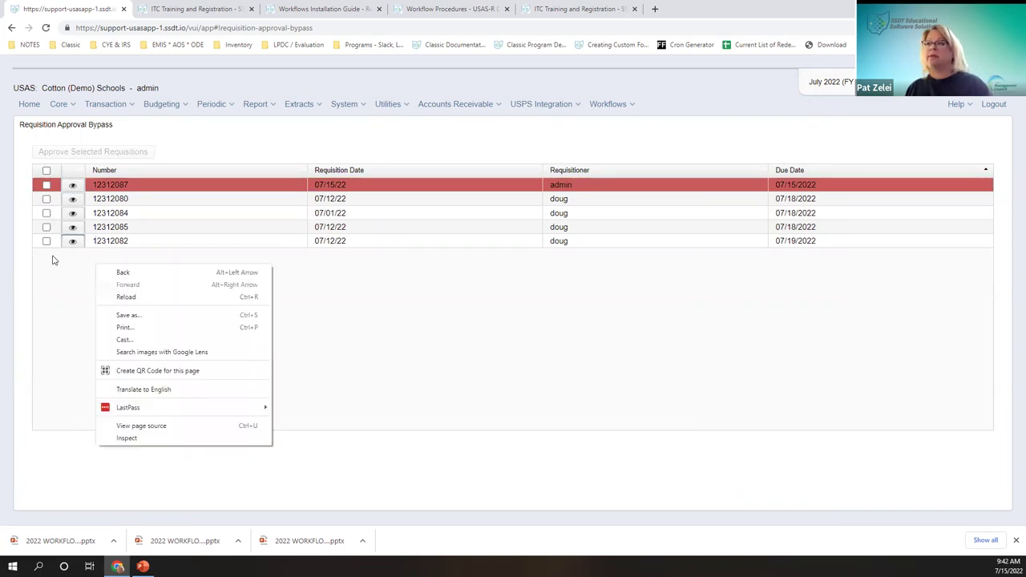
pyautogui.click(46, 241)
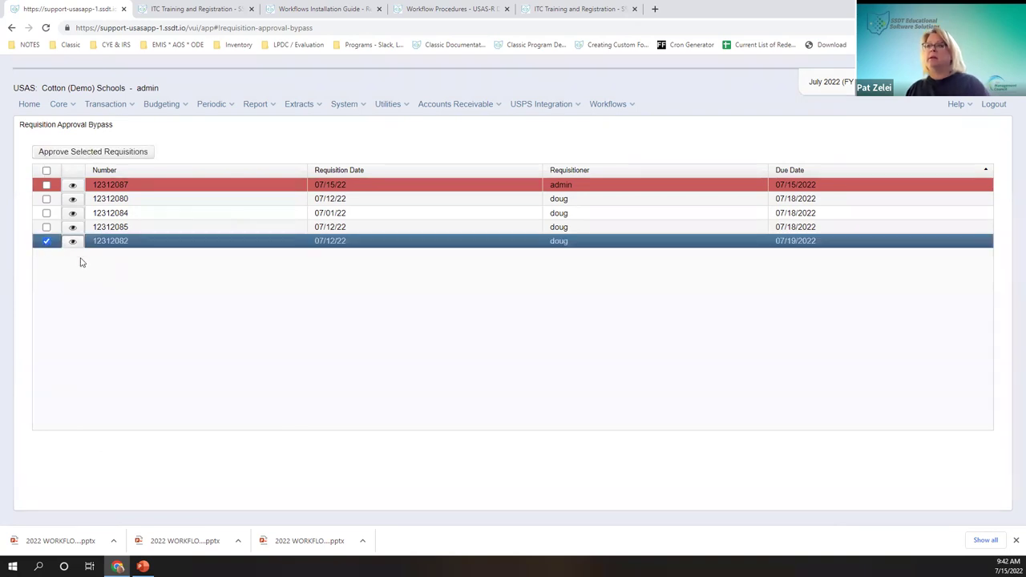
pyautogui.click(83, 248)
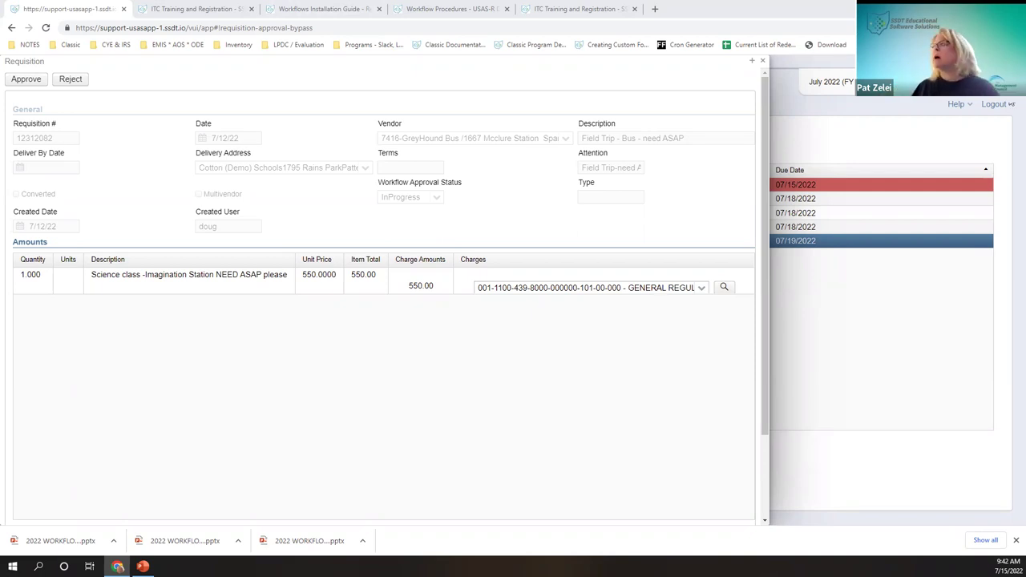
pyautogui.click(762, 61)
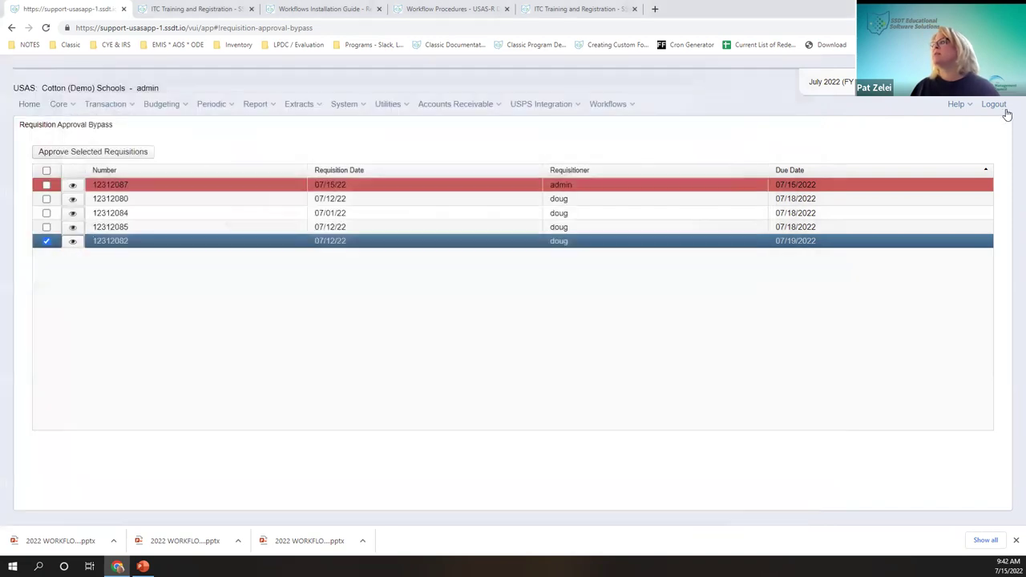
# Log out and sign back in with the approver's username and password
pyautogui.click(993, 104)
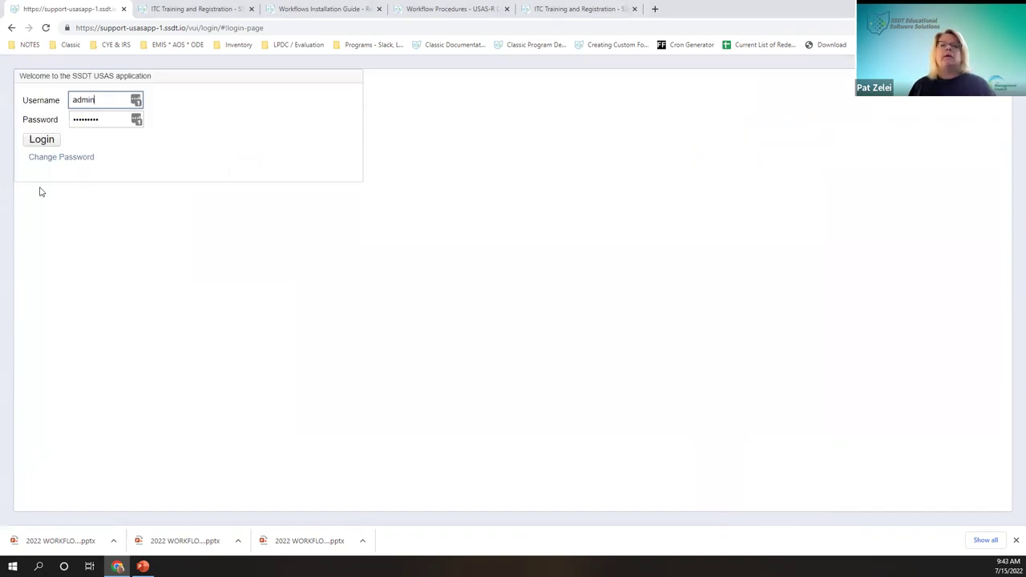
pyautogui.doubleClick(128, 99)
pyautogui.write('fran')
pyautogui.press('Tab')
pyautogui.press('Return')
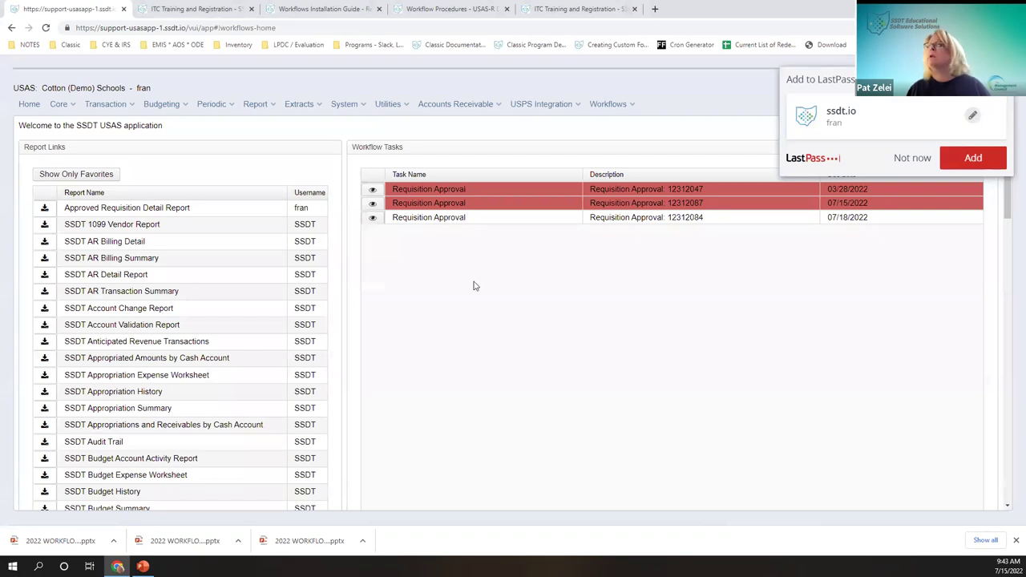
# Dismiss the password prompt and preview requisition 12312084 from the Requisition Approval list
pyautogui.click(947, 170)
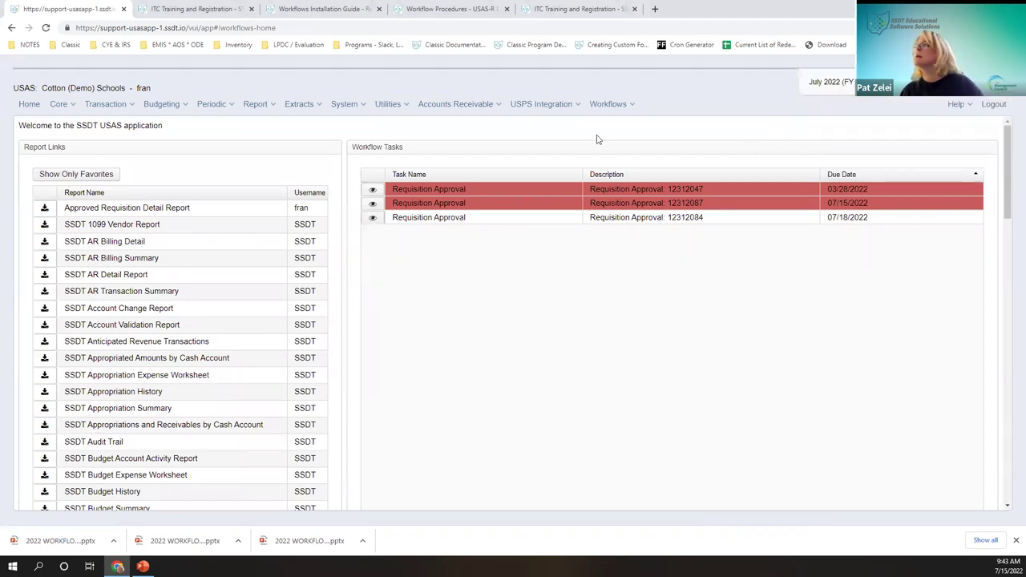
pyautogui.click(612, 107)
pyautogui.moveTo(663, 131)
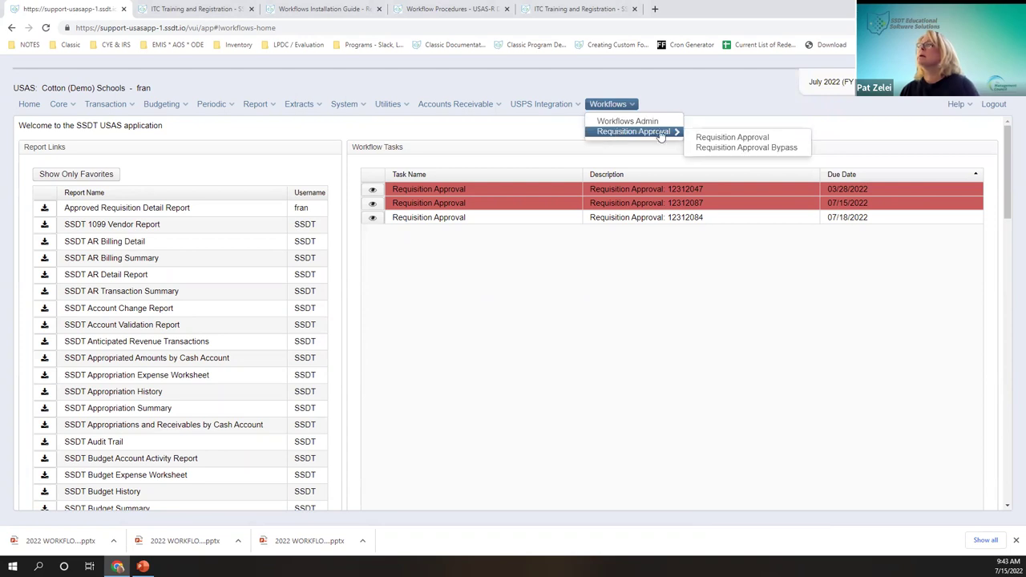
pyautogui.click(696, 137)
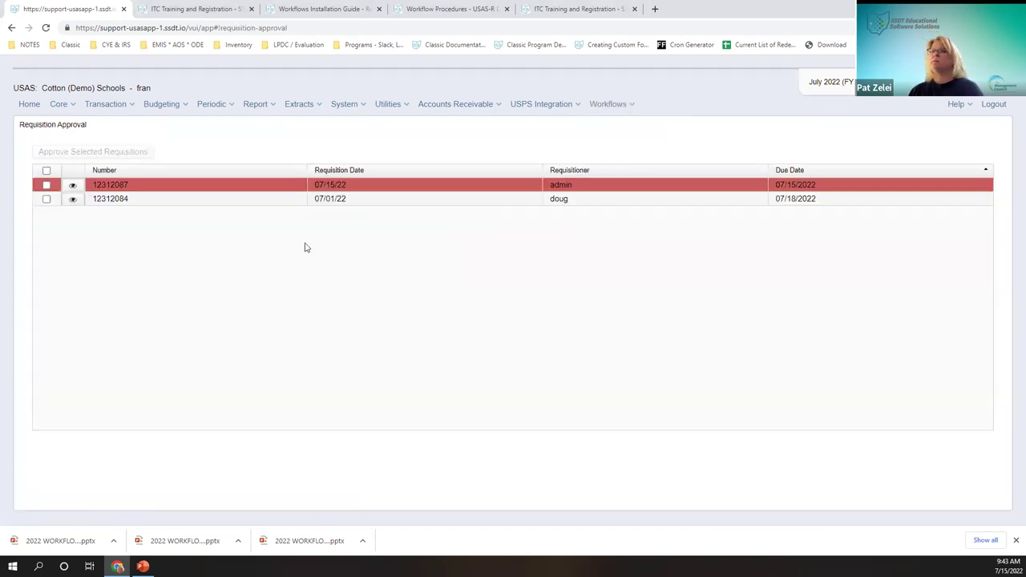
pyautogui.click(72, 199)
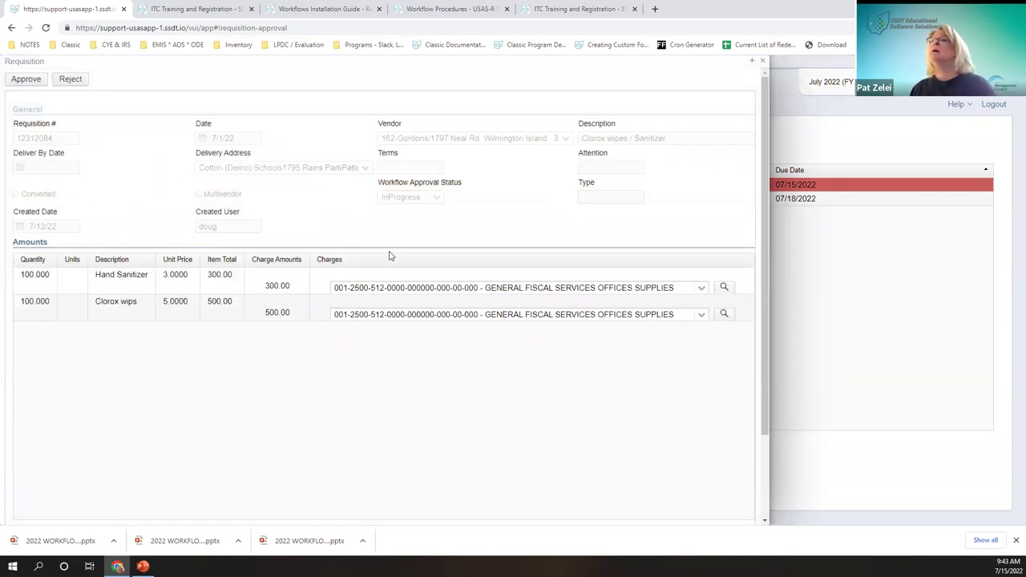
pyautogui.click(762, 61)
# Open requisition 12312080 from the Approval Bypass list in a restored, repositioned window
pyautogui.click(609, 105)
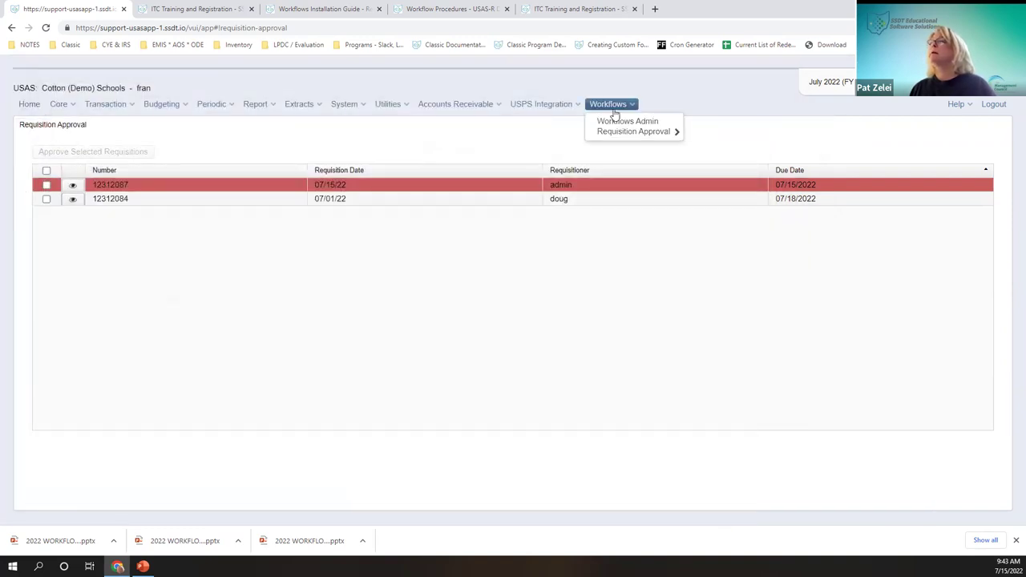
pyautogui.moveTo(642, 134)
pyautogui.click(722, 148)
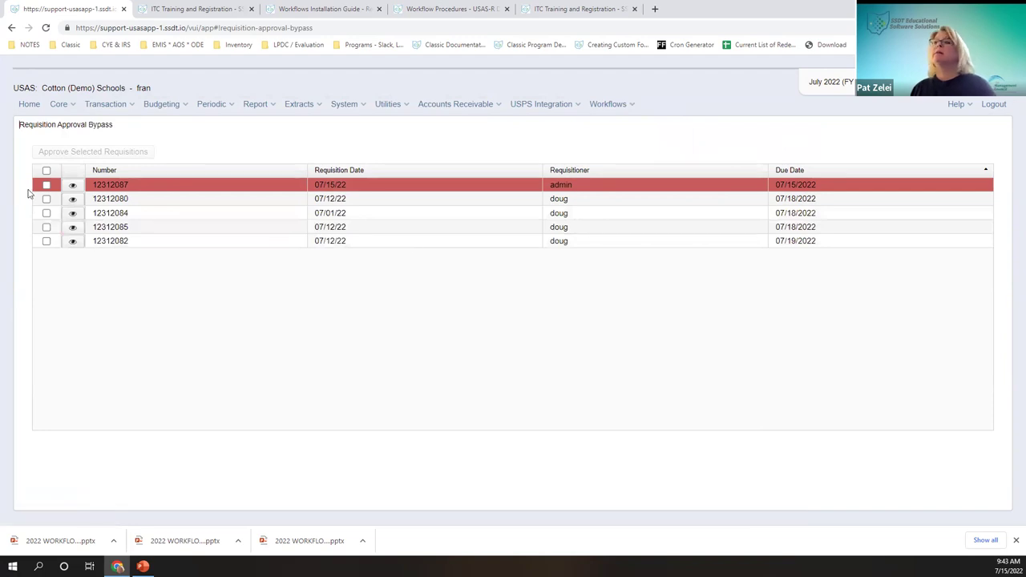
pyautogui.click(73, 201)
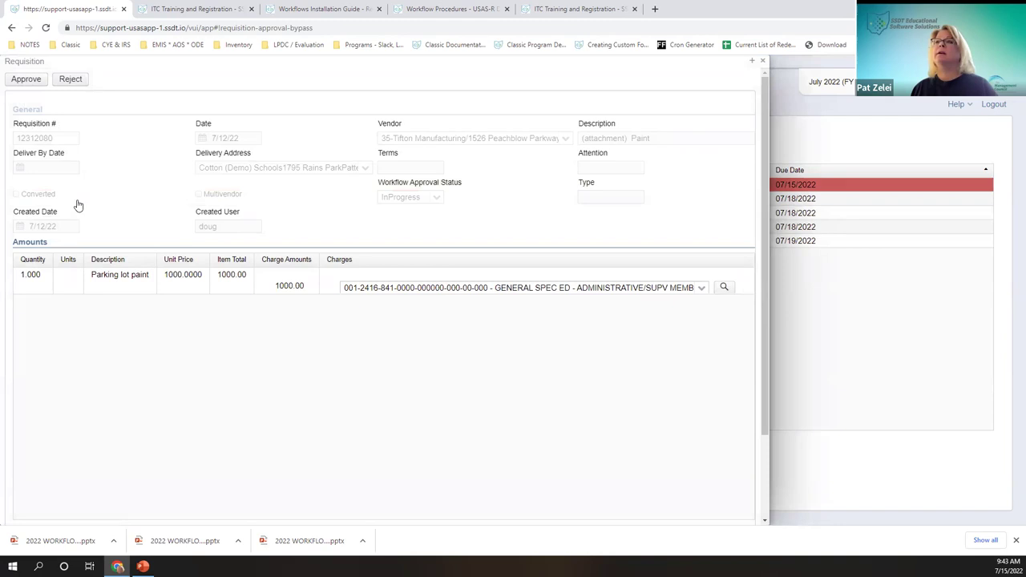
pyautogui.doubleClick(625, 64)
pyautogui.moveTo(180, 141); pyautogui.dragTo(219, 126)
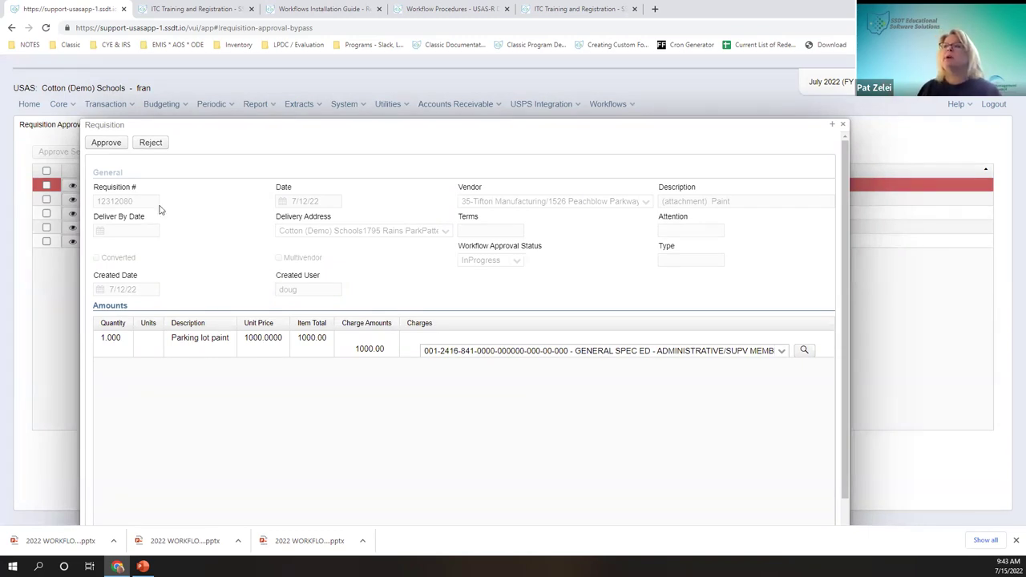
# Reject requisition 12312080, replacing the preset reasons with 'Please attach quote'
pyautogui.click(151, 143)
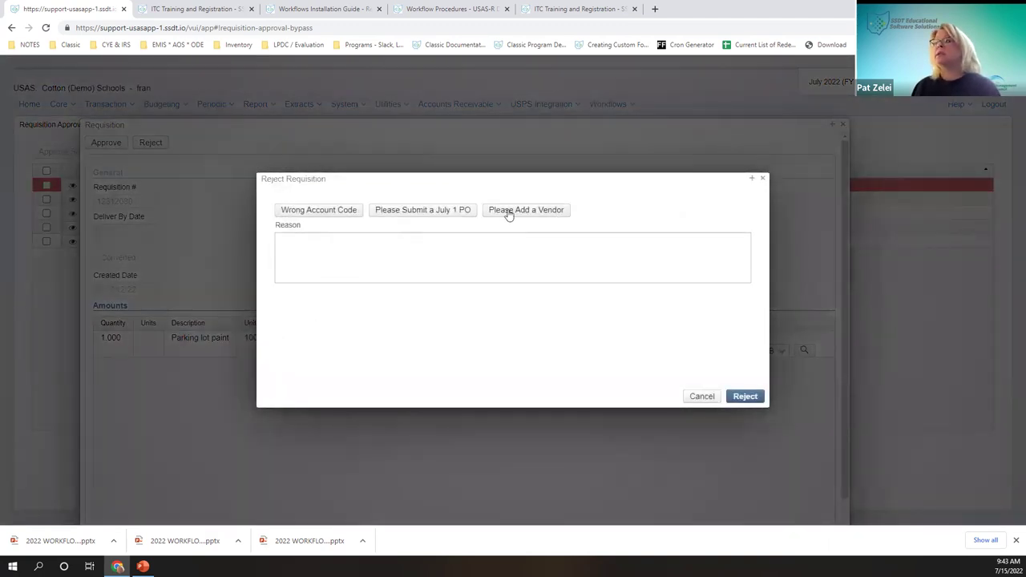
pyautogui.click(334, 218)
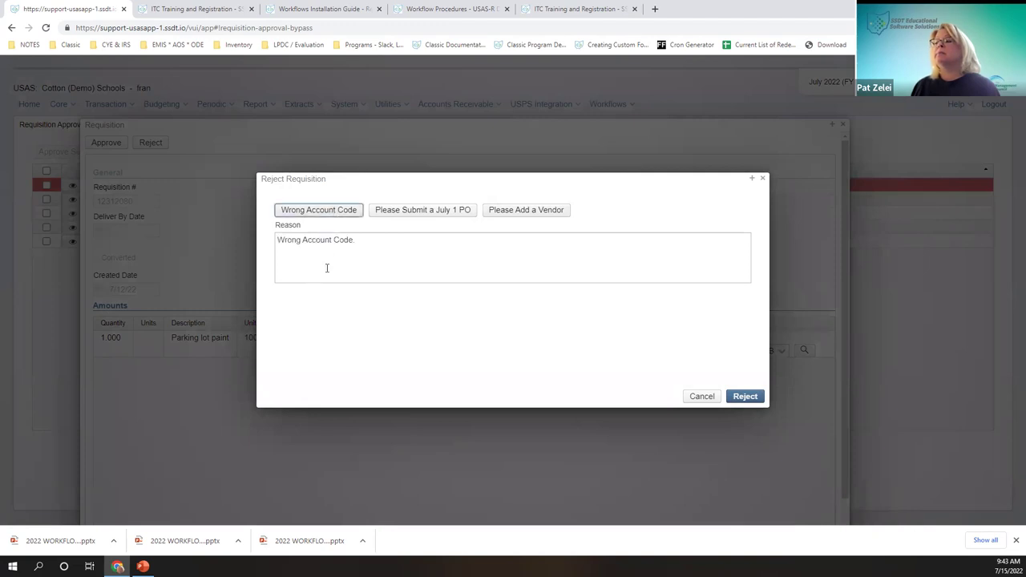
pyautogui.click(421, 212)
pyautogui.click(495, 210)
pyautogui.moveTo(553, 240); pyautogui.dragTo(261, 263)
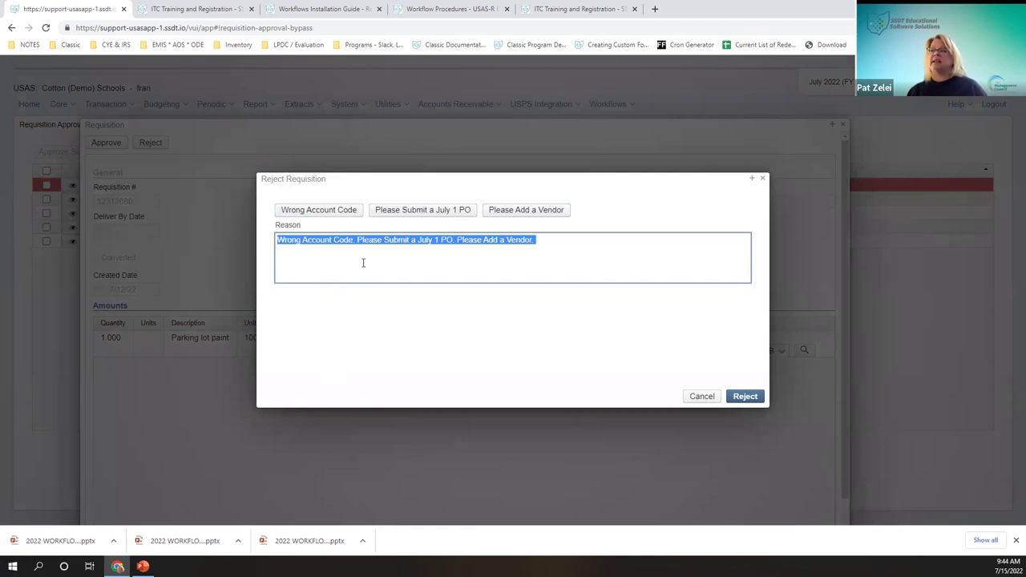
pyautogui.press('BackSpace')
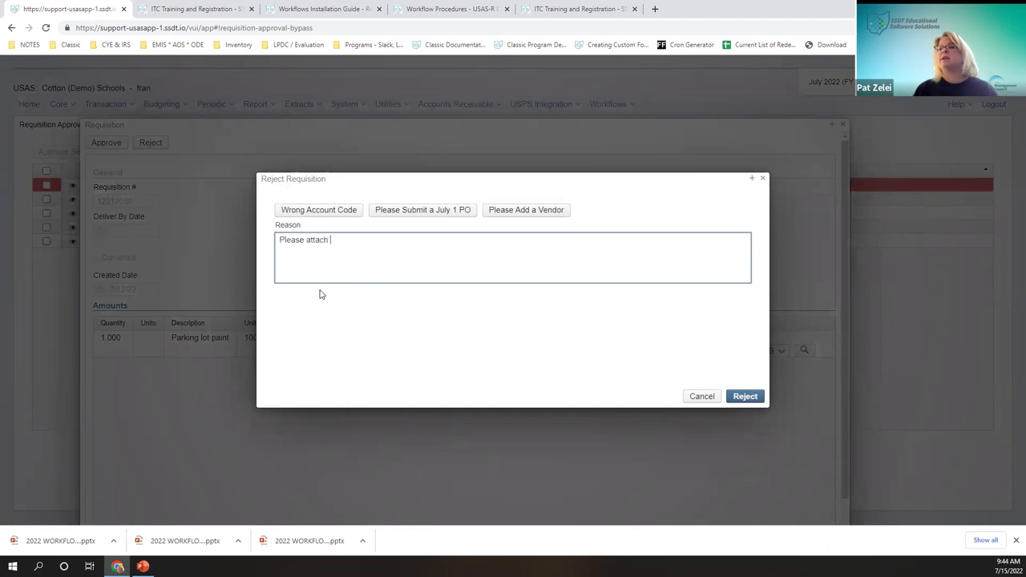
pyautogui.click(751, 401)
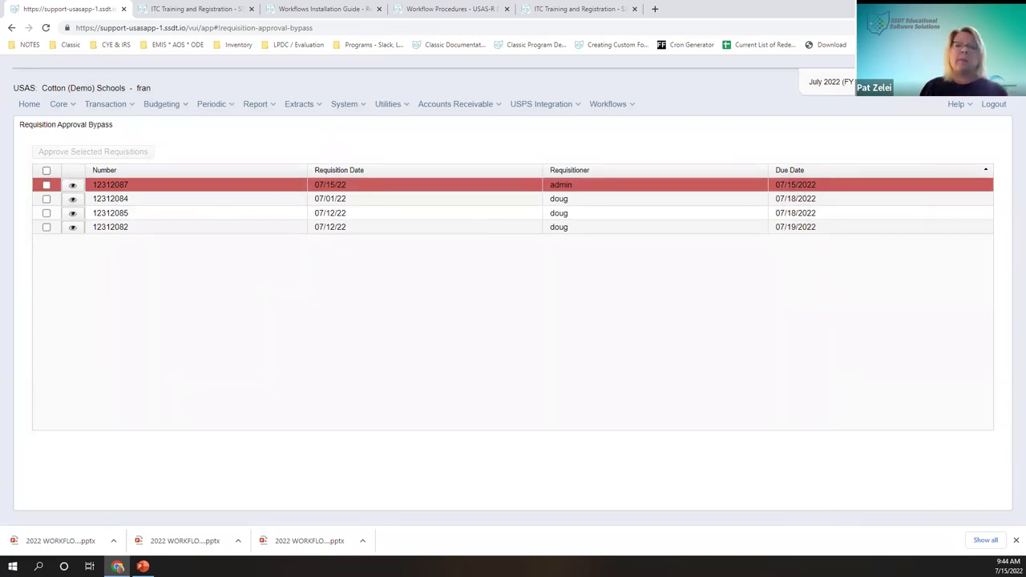
# Log out, sign in as the requisitioner, and dismiss the password-saving prompt
pyautogui.click(998, 107)
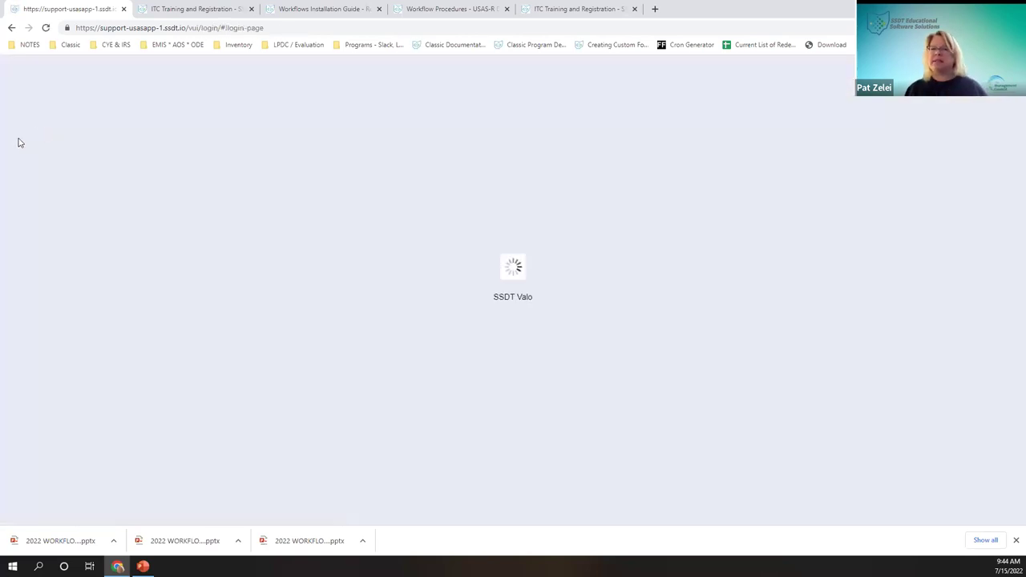
pyautogui.write('doug')
pyautogui.press('Tab')
pyautogui.press('Return')
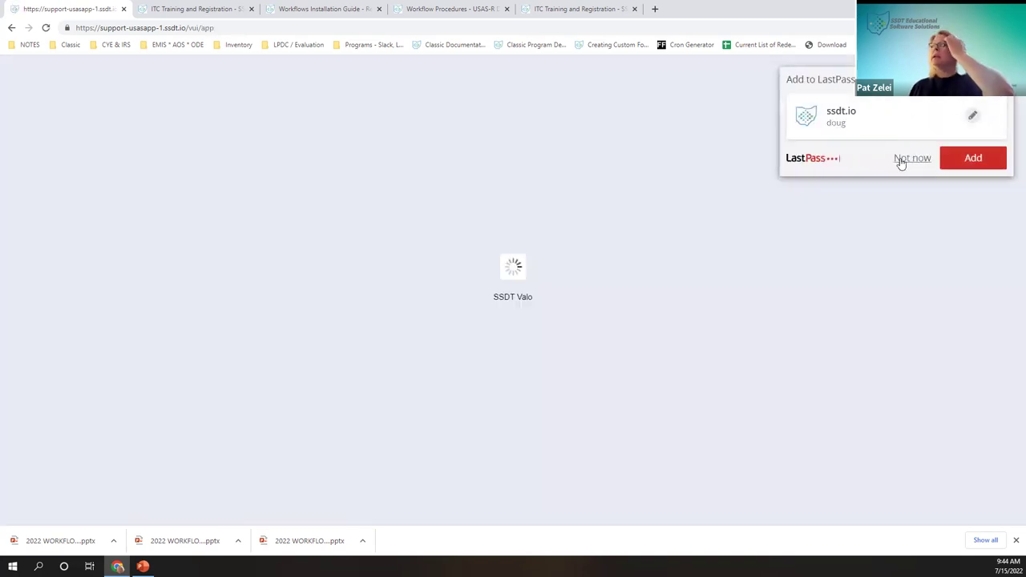
pyautogui.click(901, 160)
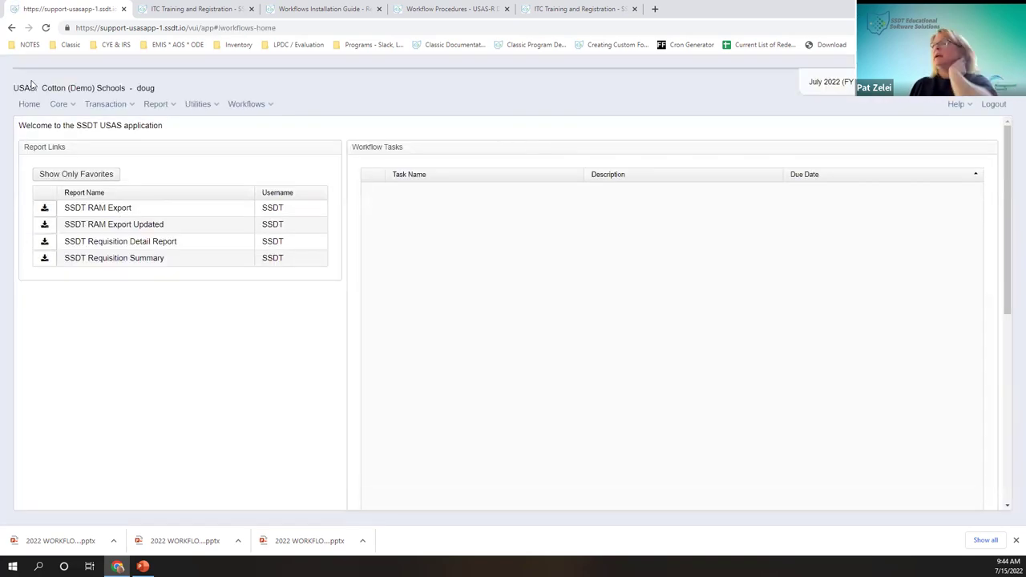
# Open the full requisitions list via Transaction > Requisitions
pyautogui.click(272, 107)
pyautogui.moveTo(281, 121)
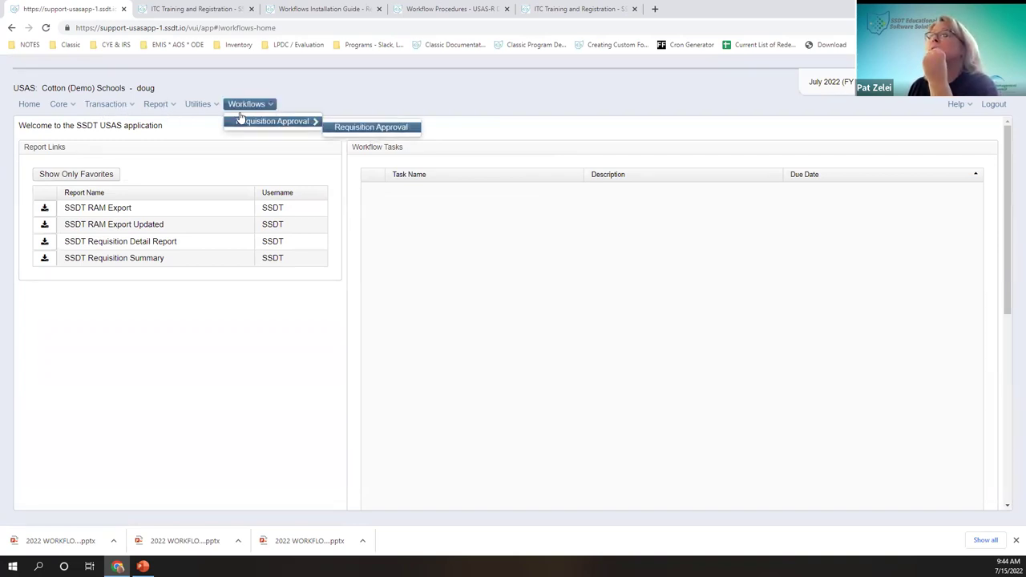
pyautogui.moveTo(117, 108)
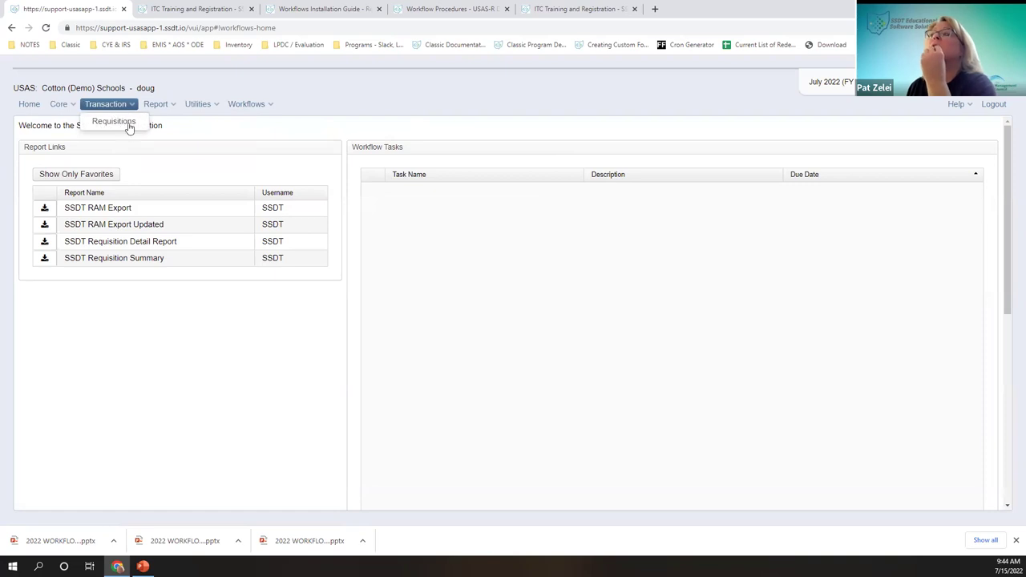
pyautogui.click(128, 125)
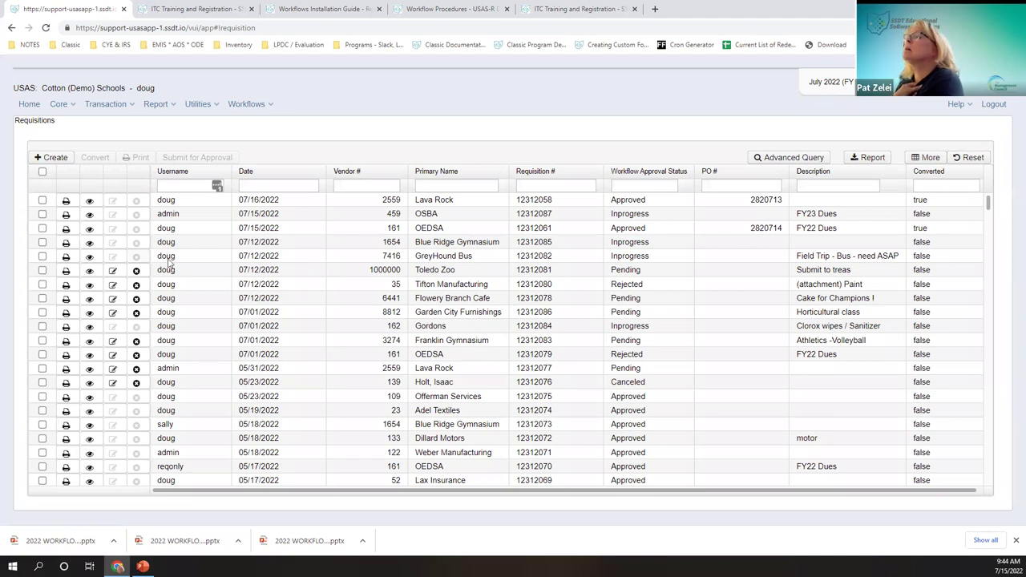
# Open the rejected Tifton Manufacturing requisition 12312080 for editing
pyautogui.rightClick(90, 286)
pyautogui.press('Escape')
pyautogui.click(89, 284)
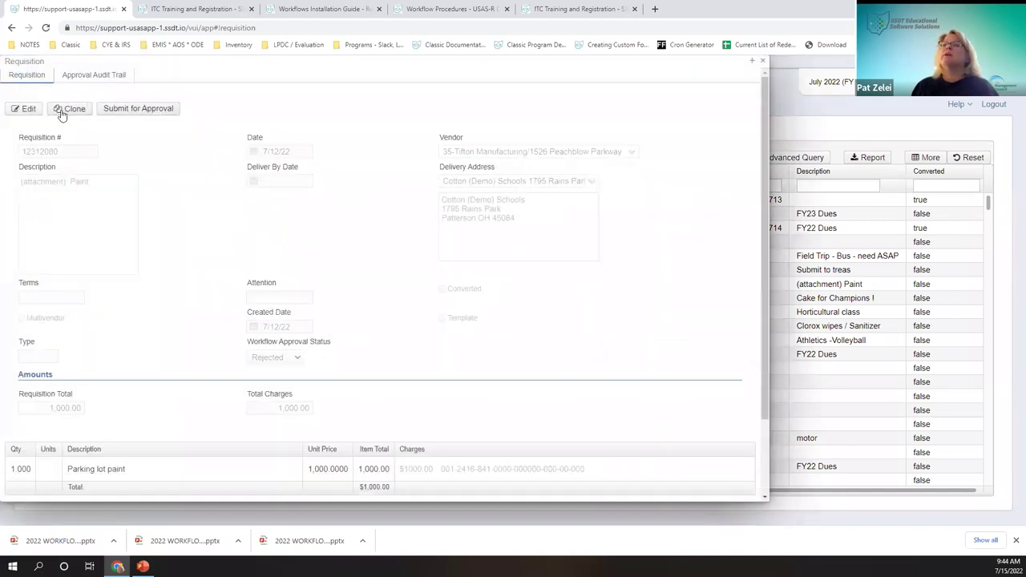
pyautogui.click(28, 113)
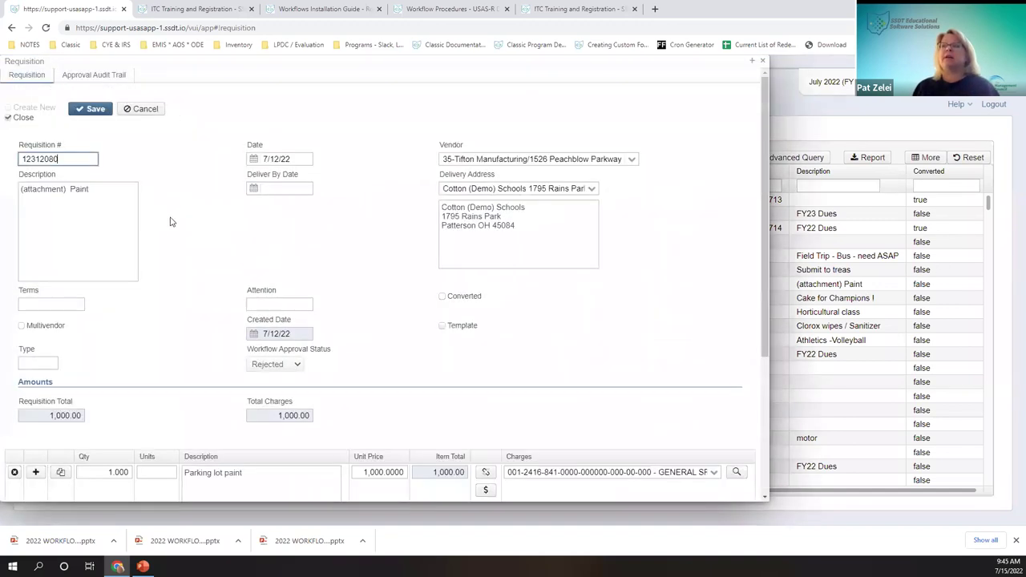
# Attach FORM - QUOTE blank.docx to the requisition and save it
pyautogui.scroll(-3, 131, 401)
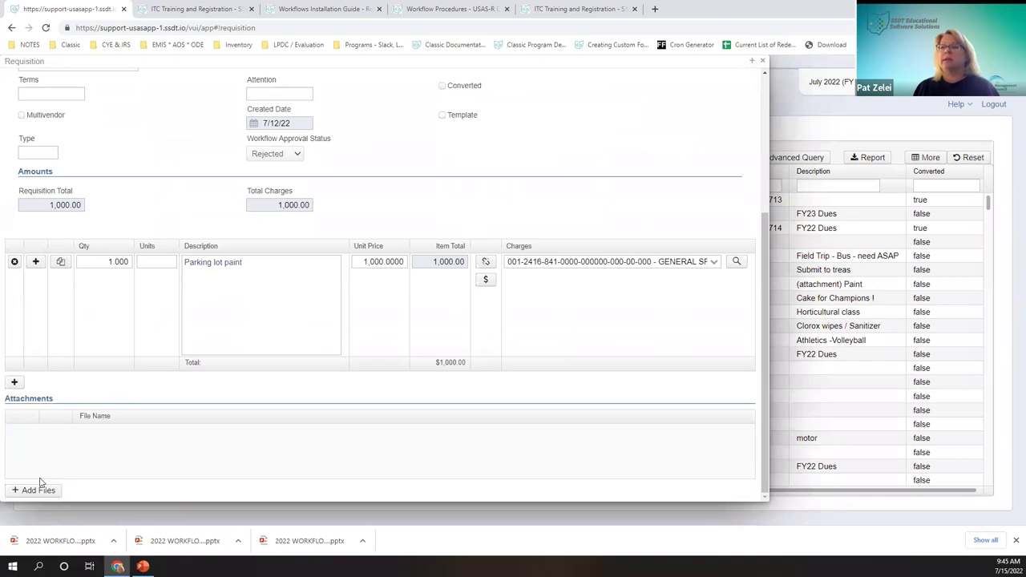
pyautogui.click(40, 493)
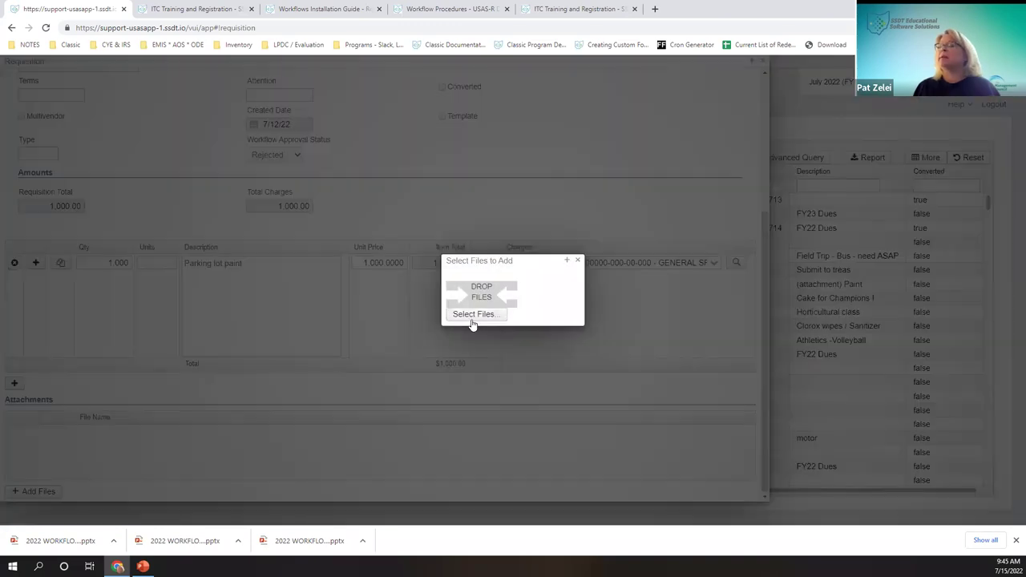
pyautogui.click(472, 314)
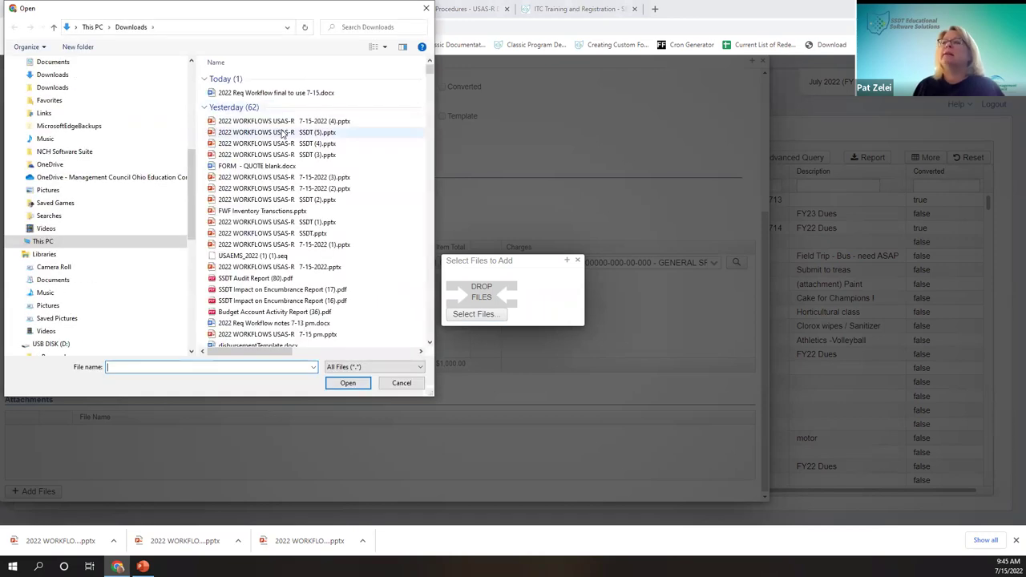
pyautogui.doubleClick(255, 166)
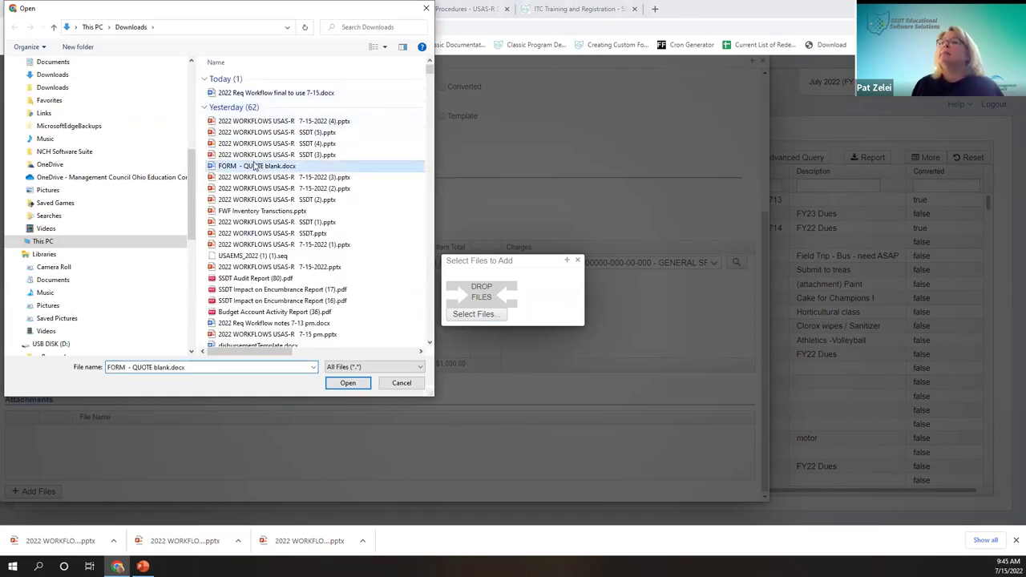
pyautogui.click(577, 260)
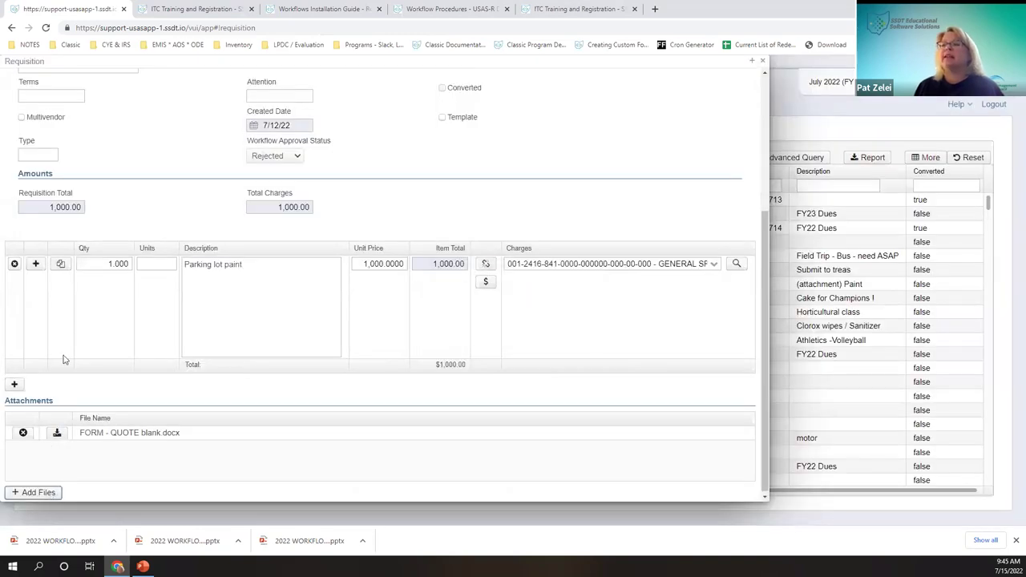
pyautogui.scroll(3, 78, 153)
pyautogui.click(91, 109)
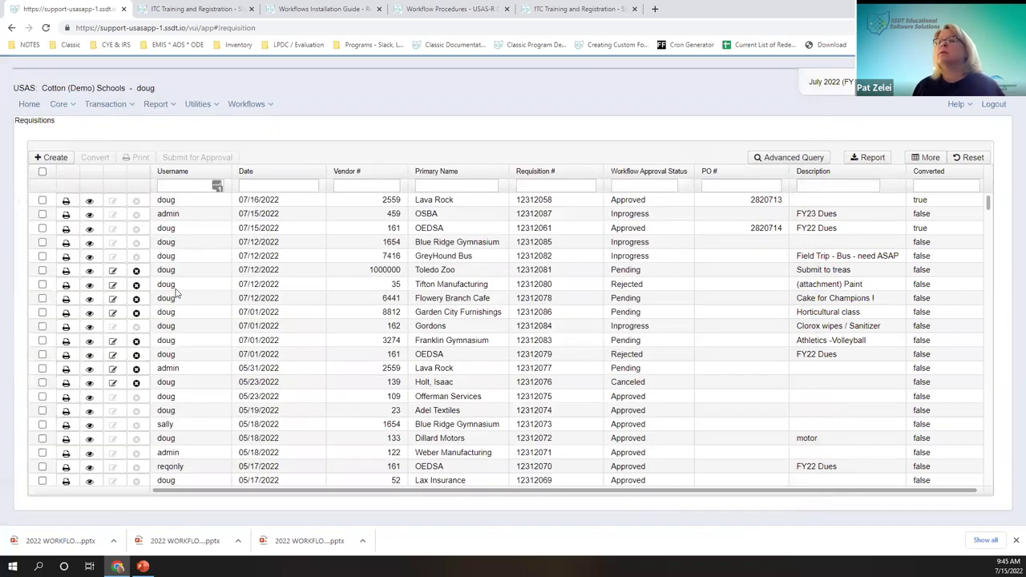
# Submit Tifton Manufacturing requisition 12312080 for approval to the Treasurer group chain
pyautogui.click(42, 285)
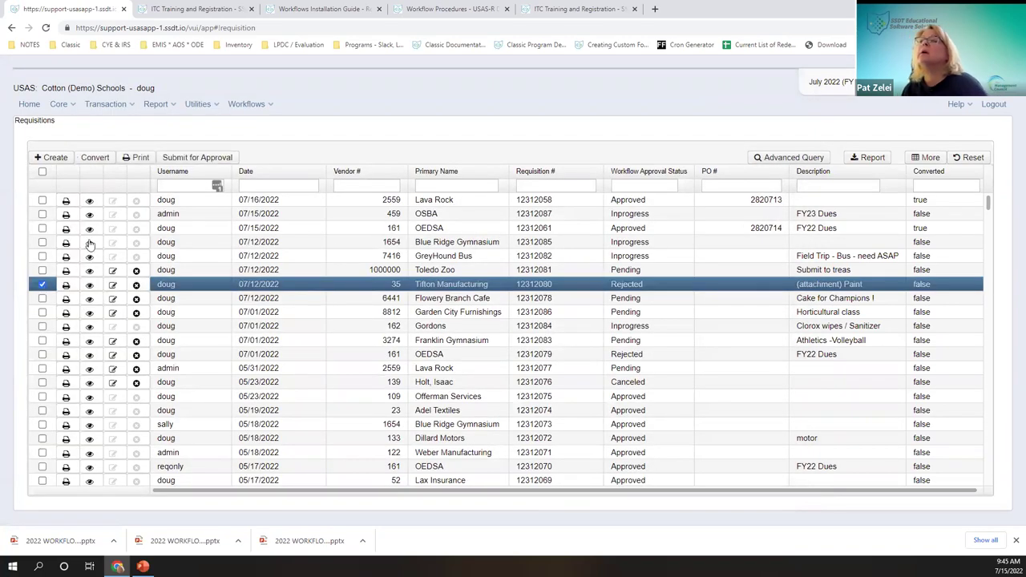
pyautogui.click(197, 157)
pyautogui.click(628, 269)
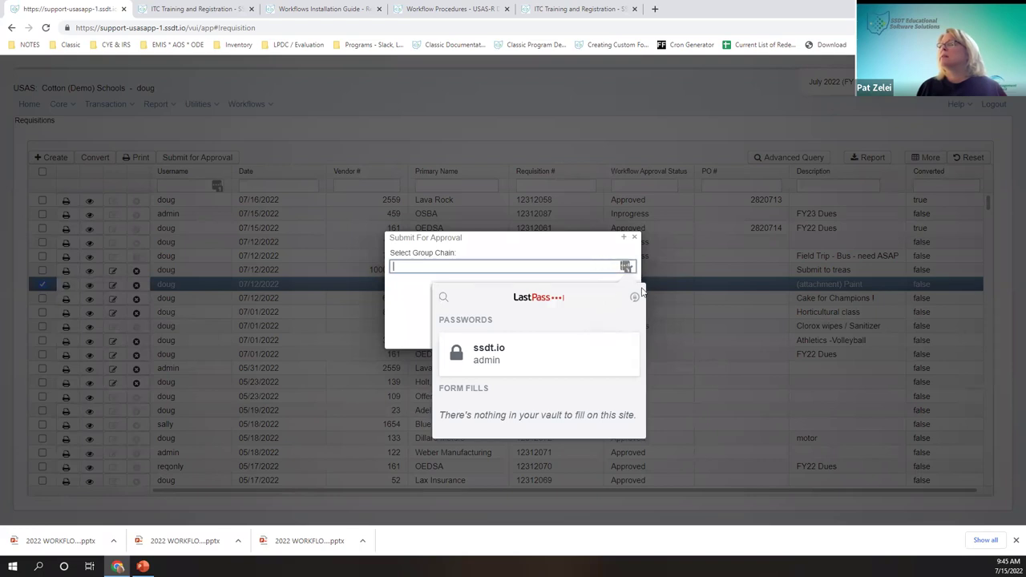
pyautogui.click(434, 255)
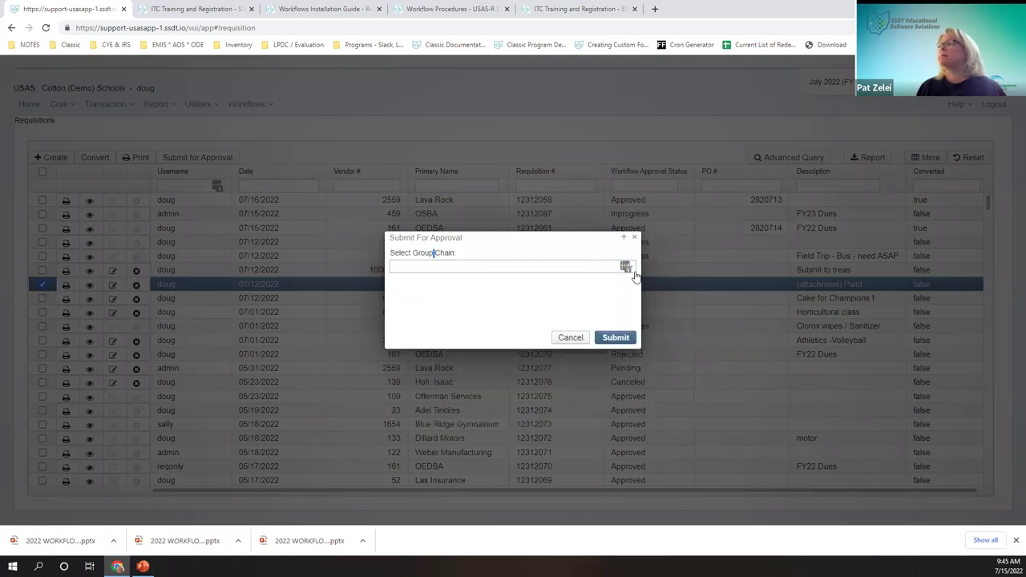
pyautogui.click(626, 267)
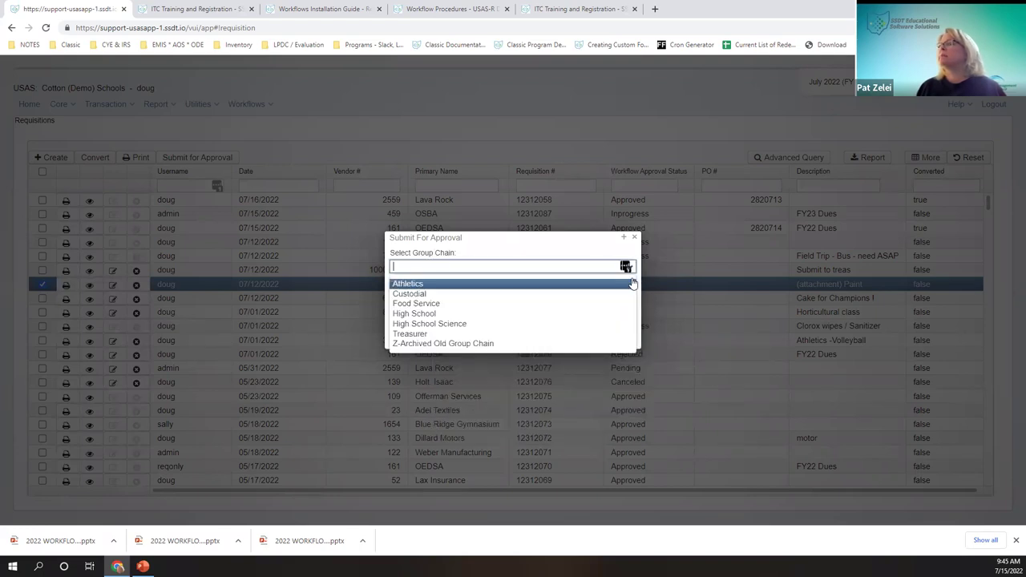
pyautogui.click(470, 335)
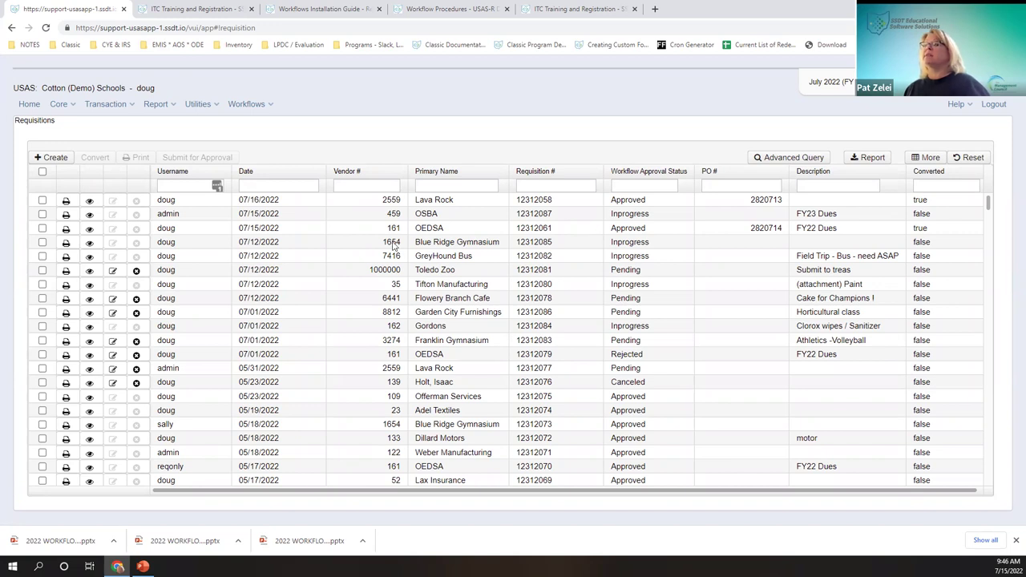
# Review the Approval Audit Trail of Blue Ridge Gymnasium requisition 12312085
pyautogui.click(89, 244)
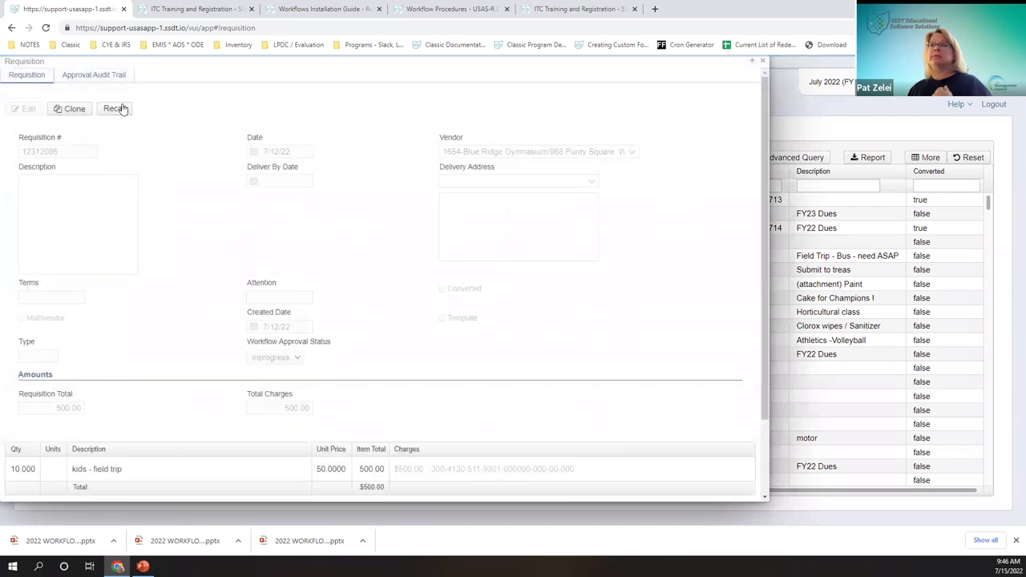
pyautogui.click(116, 75)
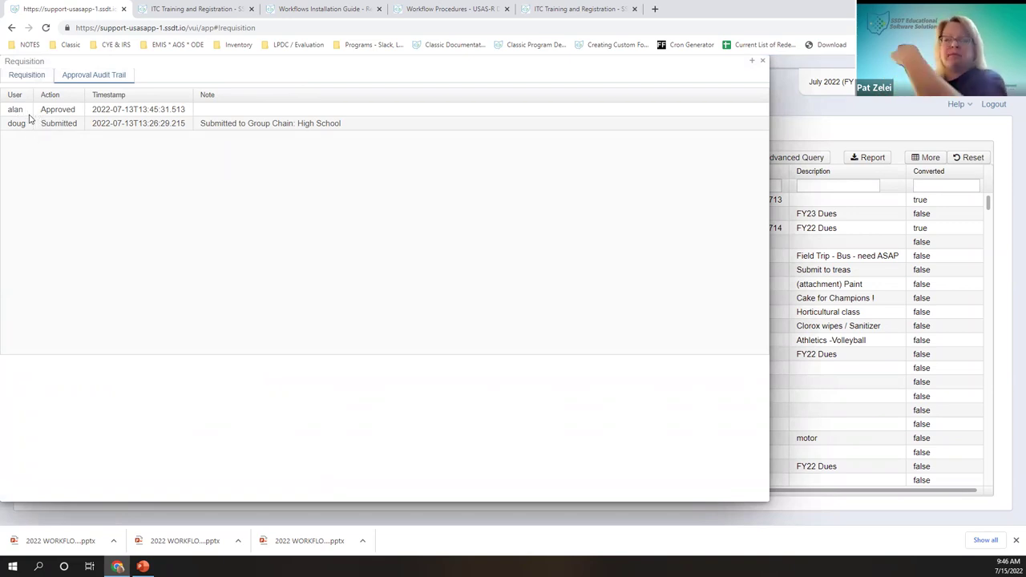
pyautogui.click(762, 61)
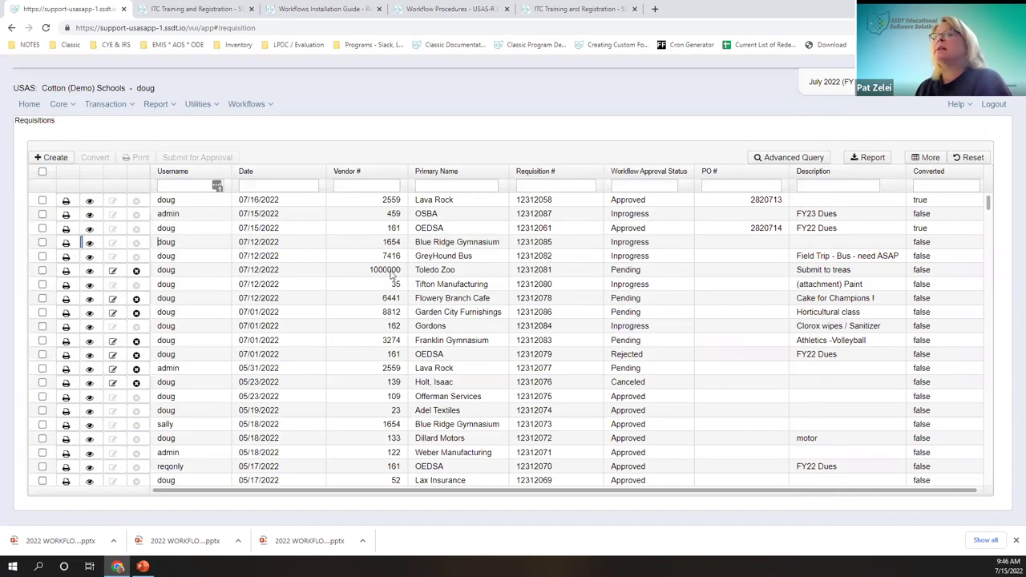
# Recall requisition 12312085 and open the canceled requisition for editing
pyautogui.click(86, 242)
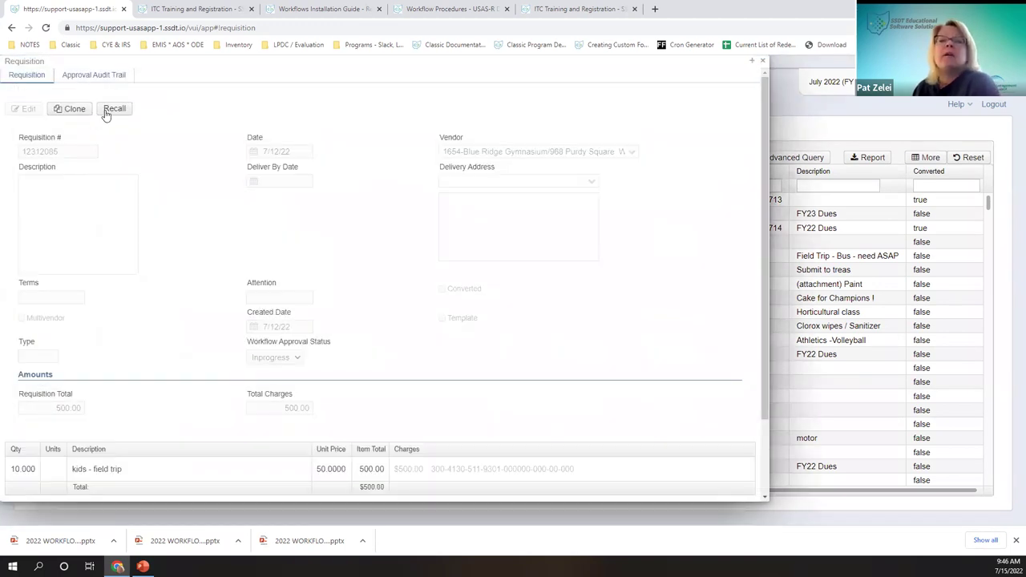
pyautogui.click(106, 113)
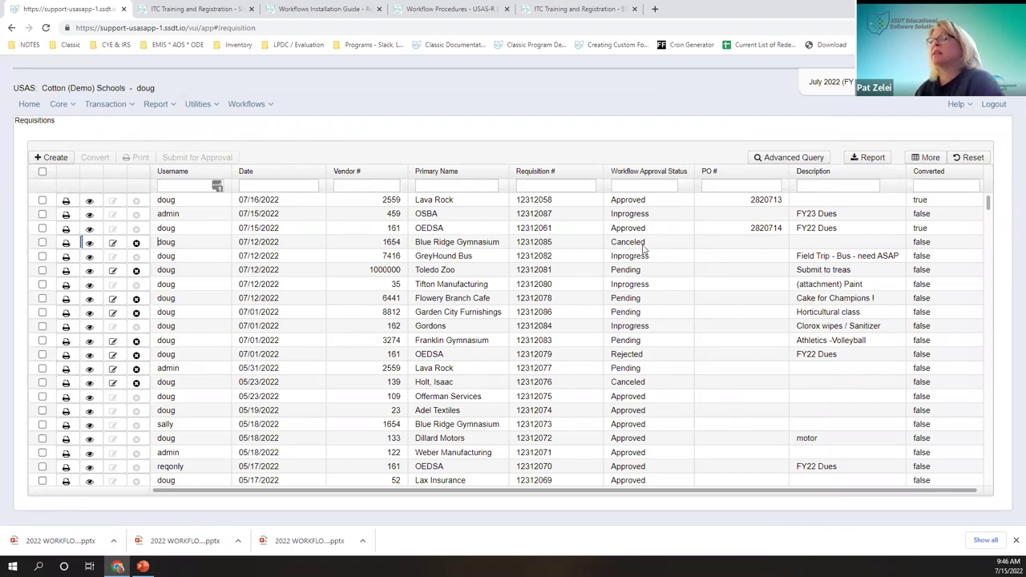
pyautogui.click(112, 244)
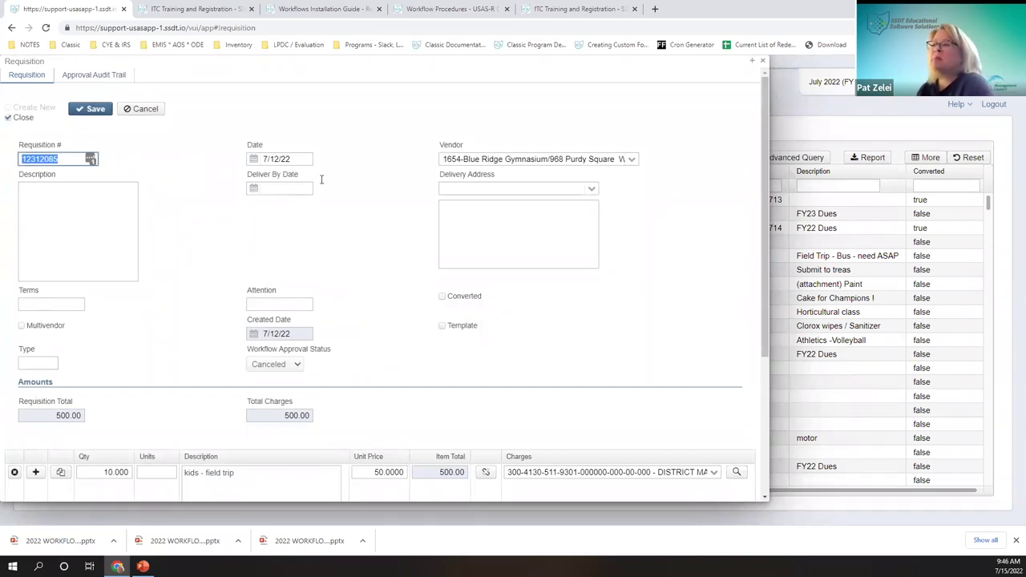
# Save requisition 12312085 and review its Approval Audit Trail
pyautogui.click(81, 115)
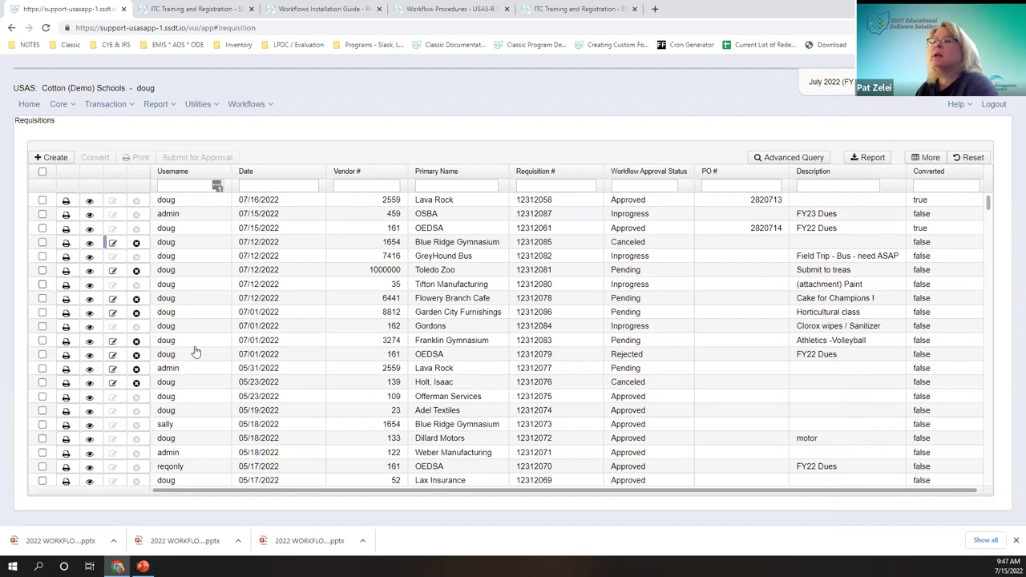
pyautogui.click(90, 247)
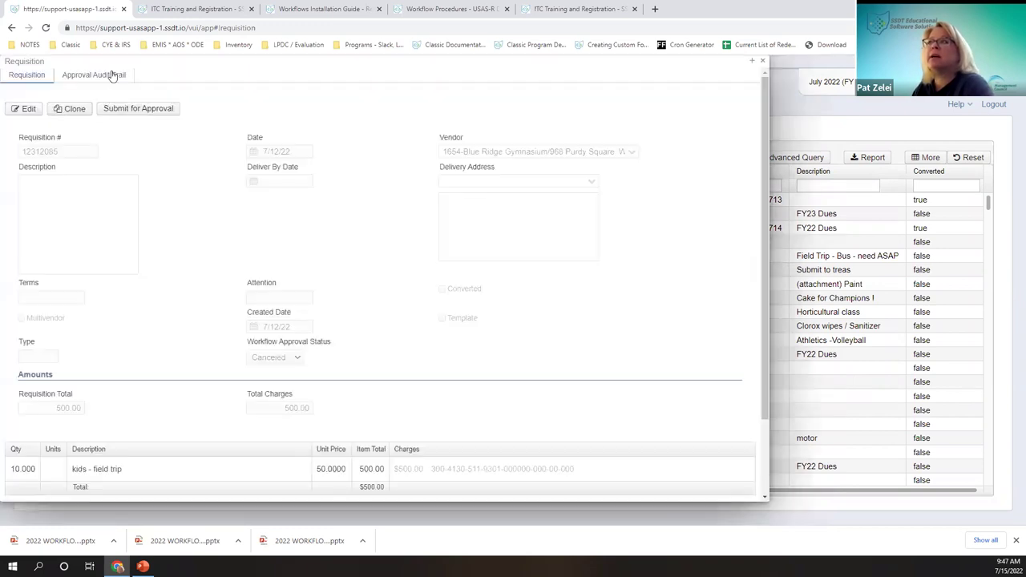
pyautogui.click(111, 75)
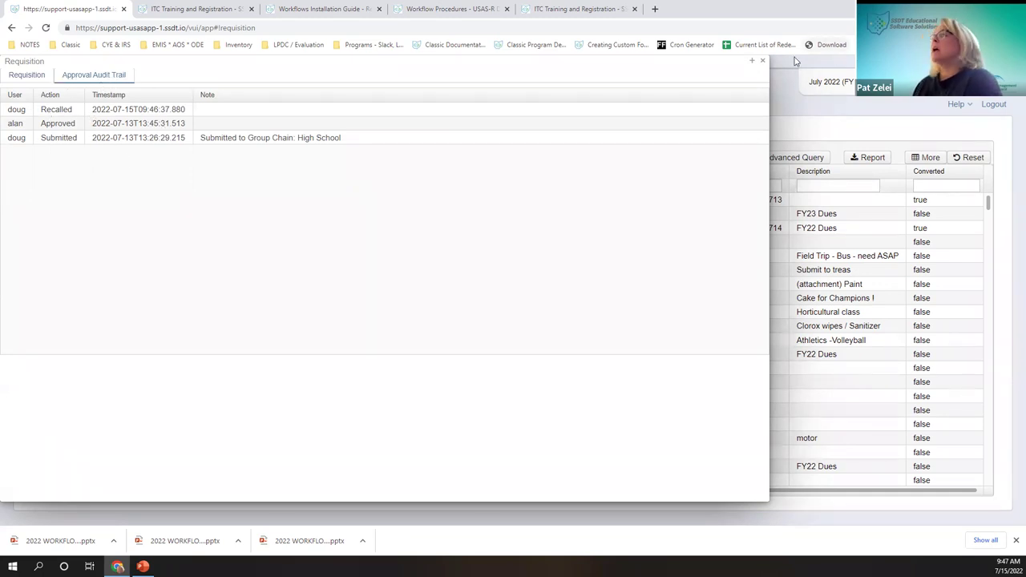
pyautogui.click(762, 61)
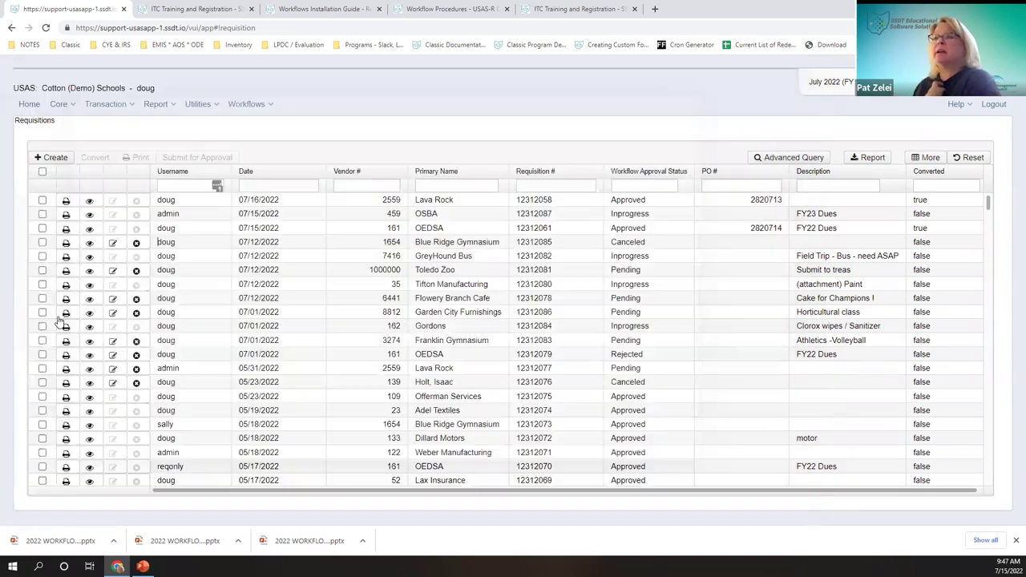
# Submit requisition 12312085 for approval to the Treasurer group chain
pyautogui.click(42, 242)
pyautogui.click(197, 157)
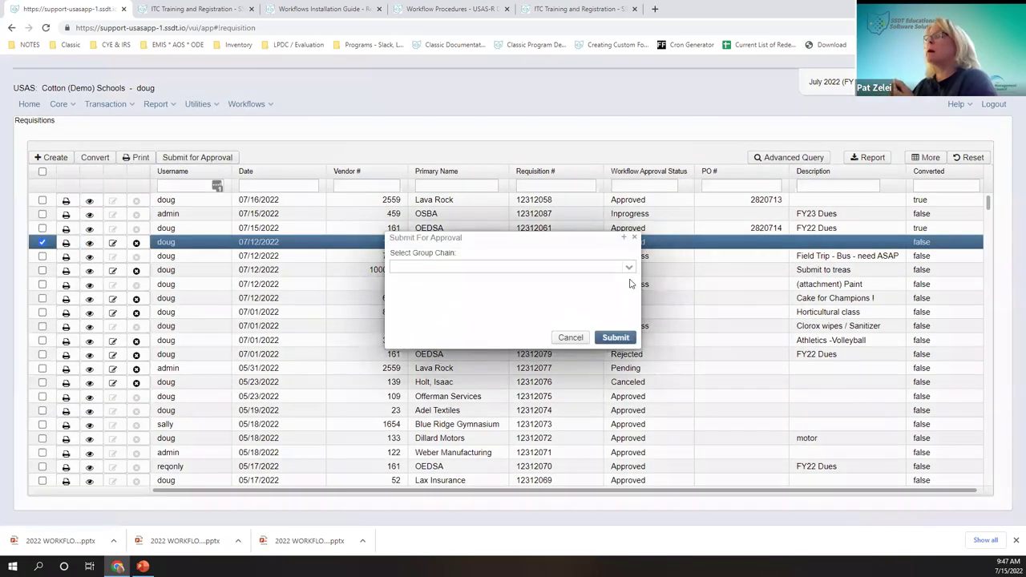
pyautogui.click(627, 266)
pyautogui.click(514, 339)
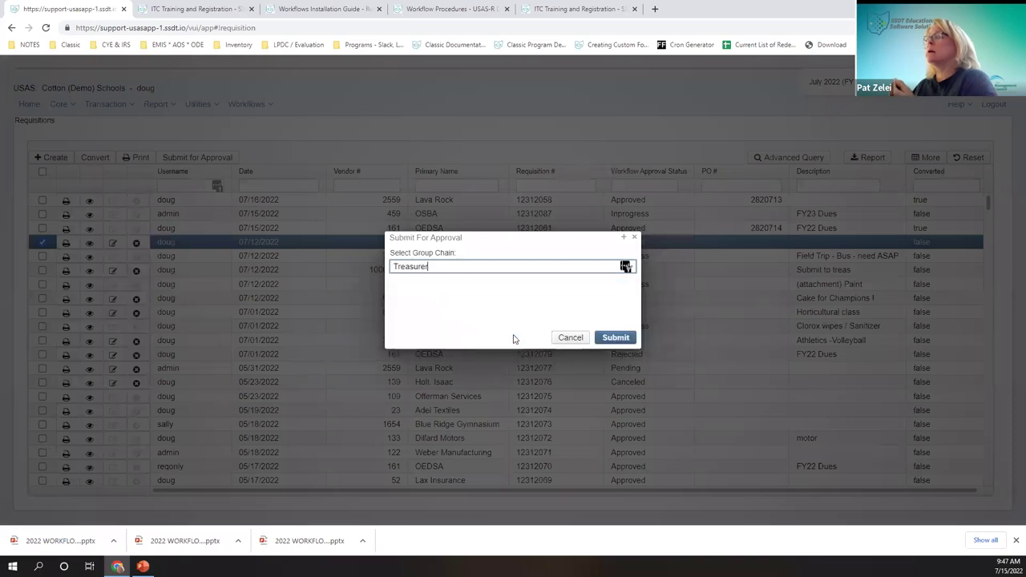
pyautogui.click(625, 337)
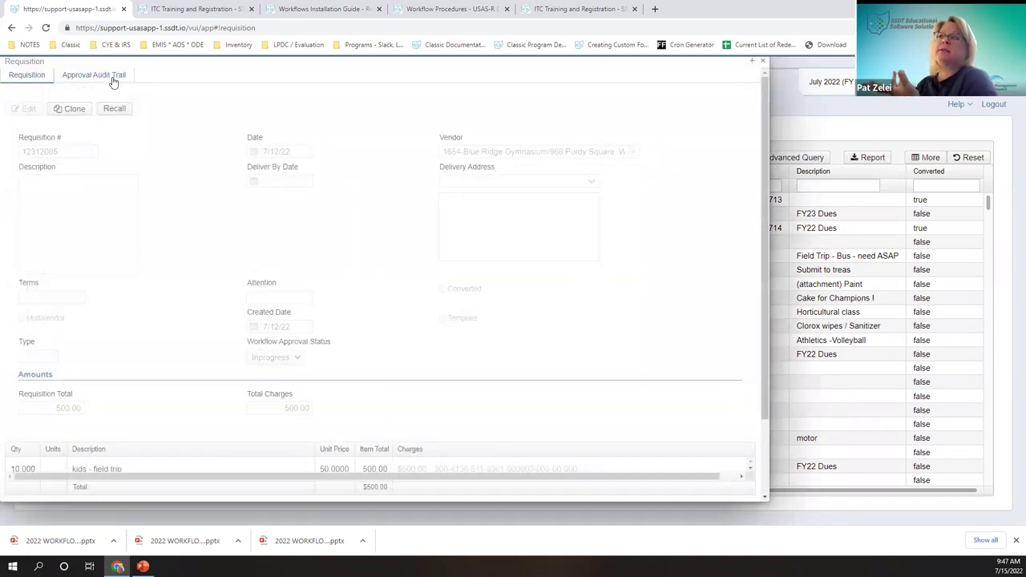
# Check the updated audit trail showing the recall and new submission
pyautogui.click(110, 75)
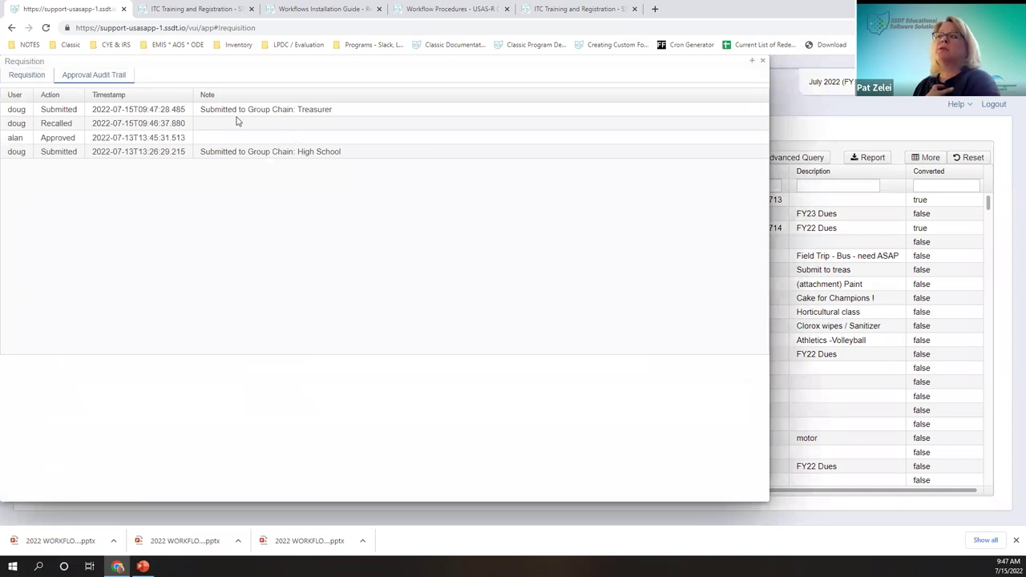
pyautogui.rightClick(289, 123)
pyautogui.click(225, 230)
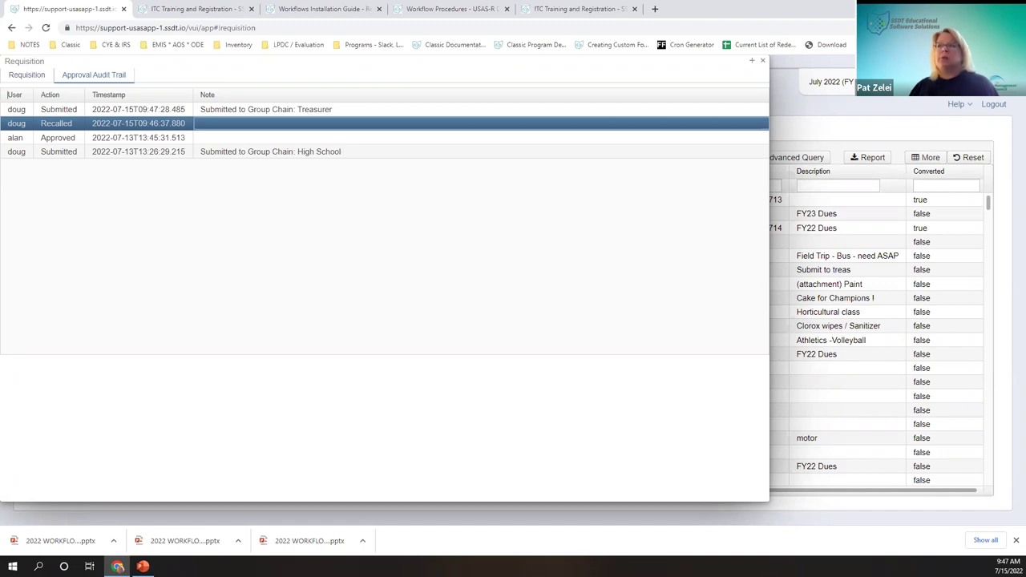
pyautogui.click(762, 61)
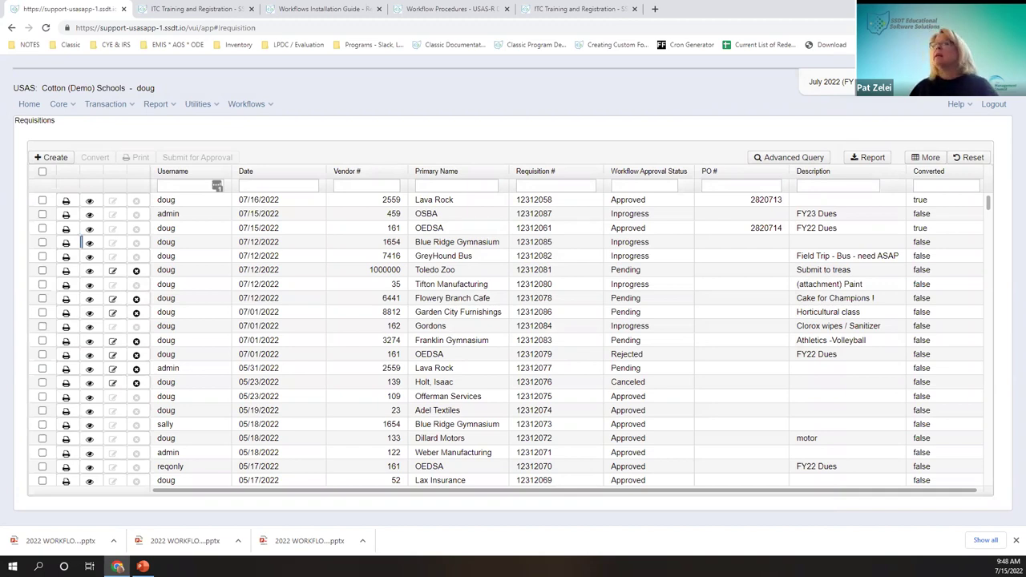
# Log out, sign back in, and go to the Requisitions list
pyautogui.click(999, 104)
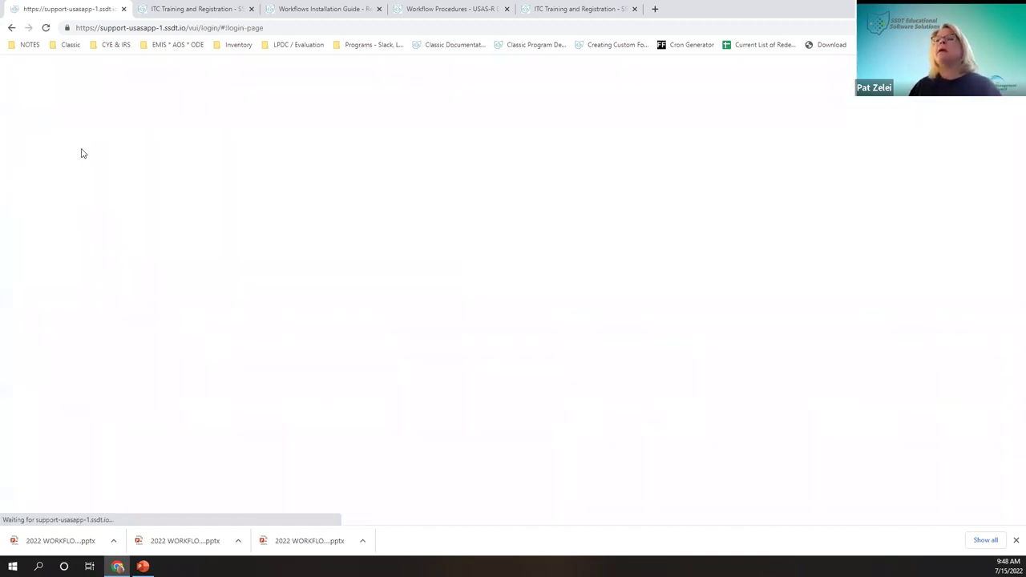
pyautogui.click(43, 141)
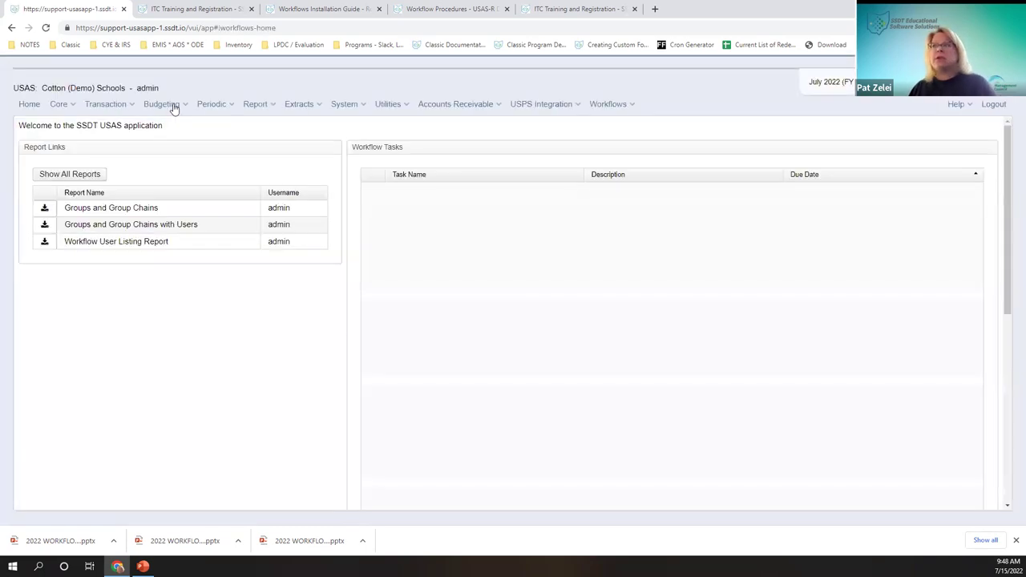
pyautogui.click(105, 104)
pyautogui.click(128, 214)
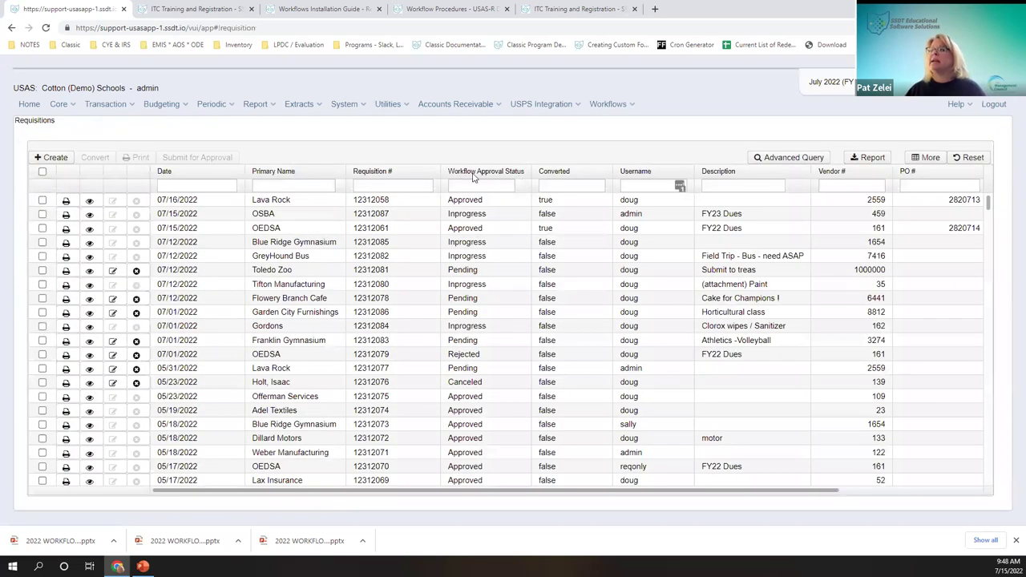
# Filter Workflow Approval Status by 'a' and Converted by 'f'
pyautogui.click(492, 187)
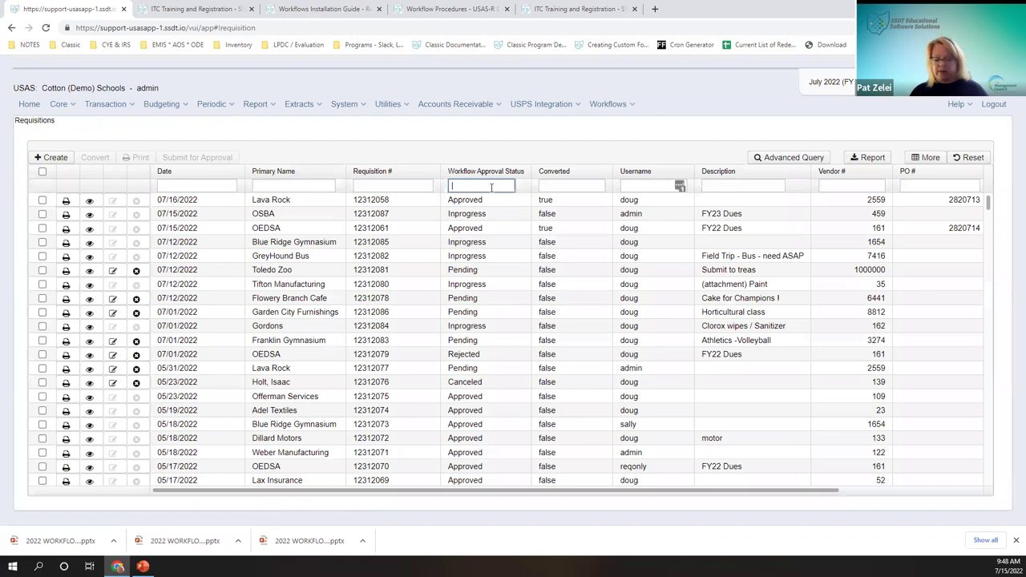
pyautogui.write('a')
pyautogui.click(567, 191)
pyautogui.write('f')
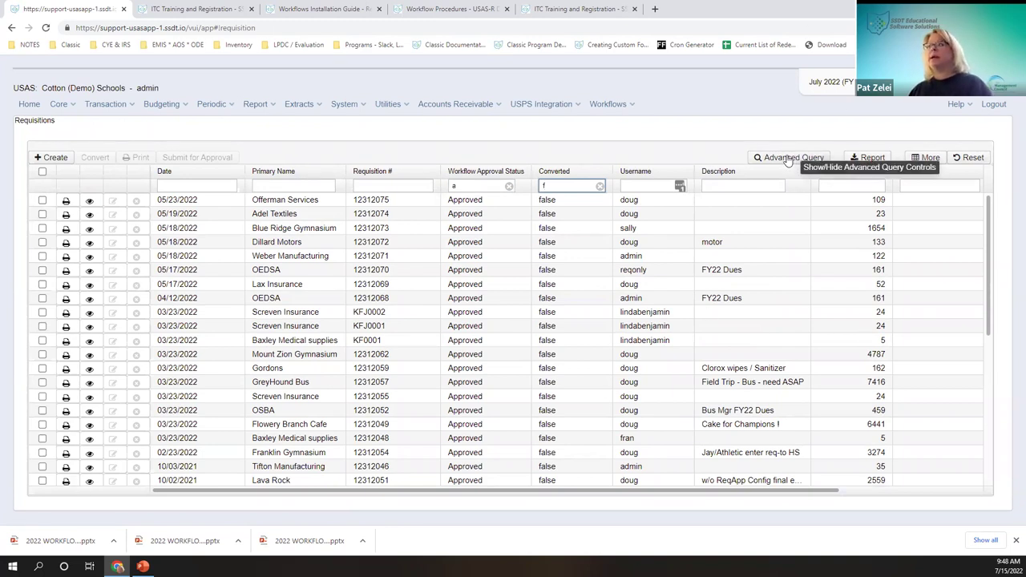
# Load the 'Approved Requisitions' saved query, clear the column filters, and apply it
pyautogui.click(788, 159)
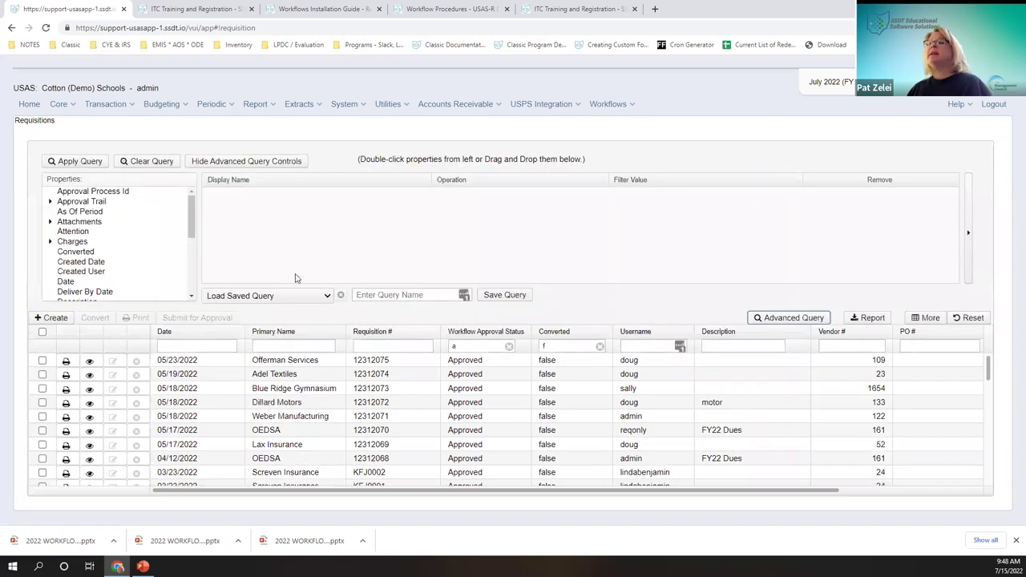
pyautogui.click(273, 298)
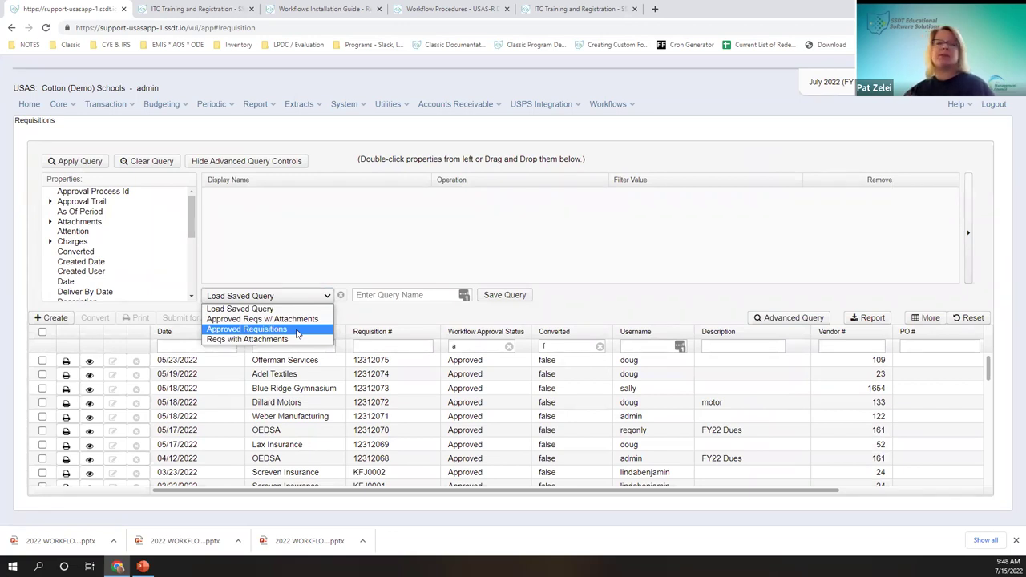
pyautogui.click(296, 330)
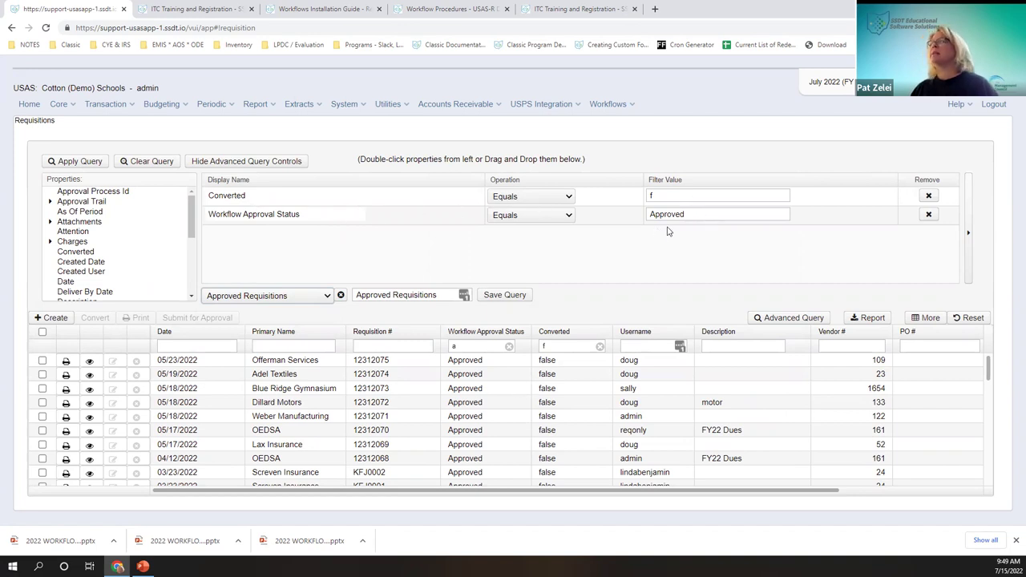
pyautogui.click(509, 347)
pyautogui.click(600, 347)
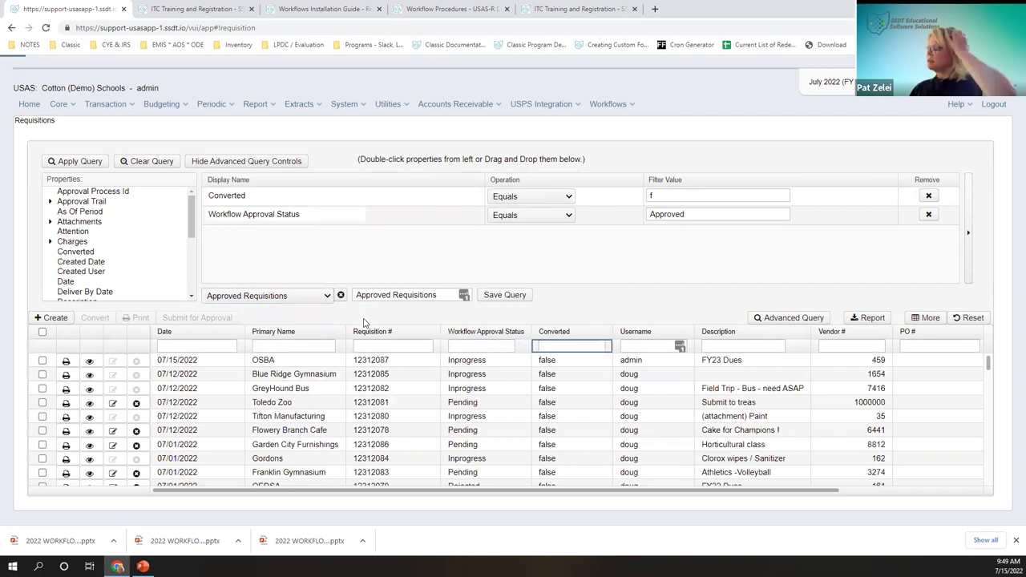
pyautogui.click(327, 296)
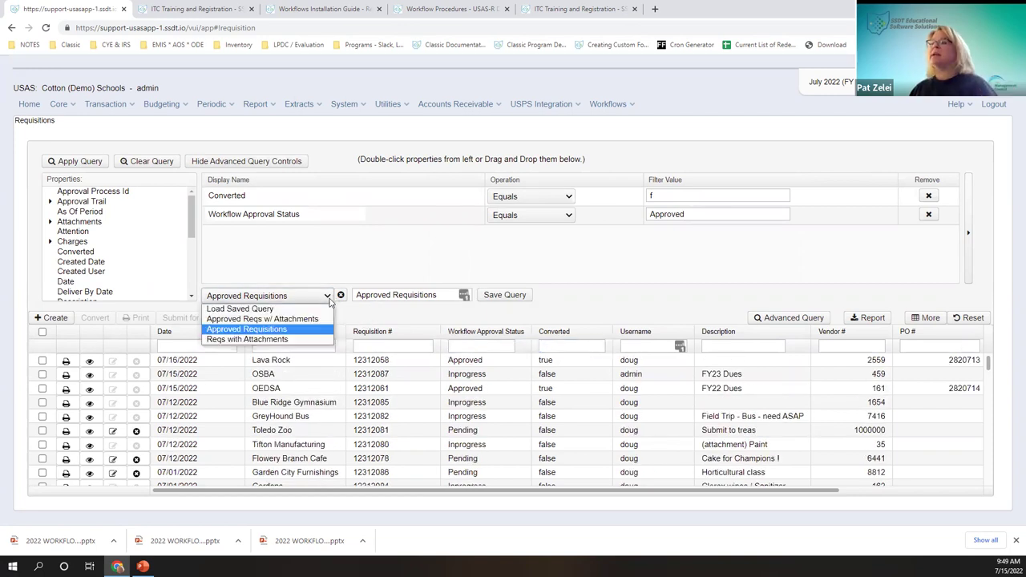
pyautogui.click(316, 334)
pyautogui.click(87, 163)
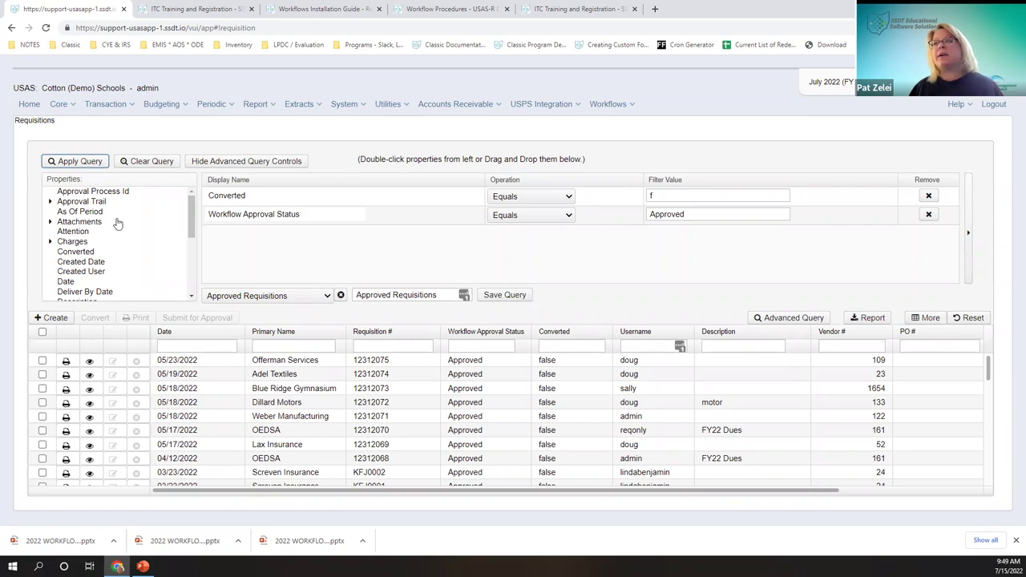
# Expand Attachments, load 'Approved Reqs w/ Attachments', and apply the query
pyautogui.click(51, 221)
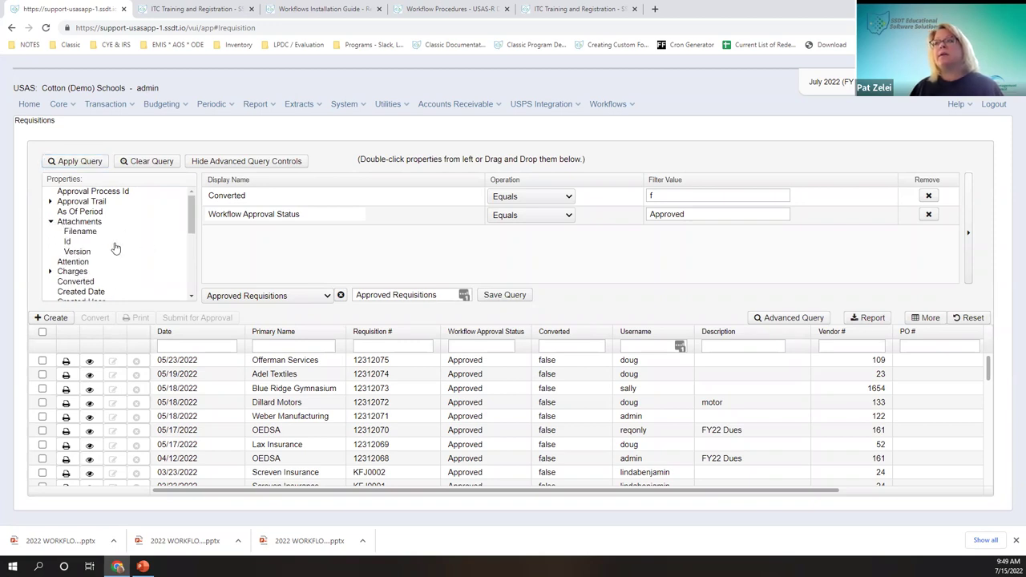
pyautogui.click(327, 297)
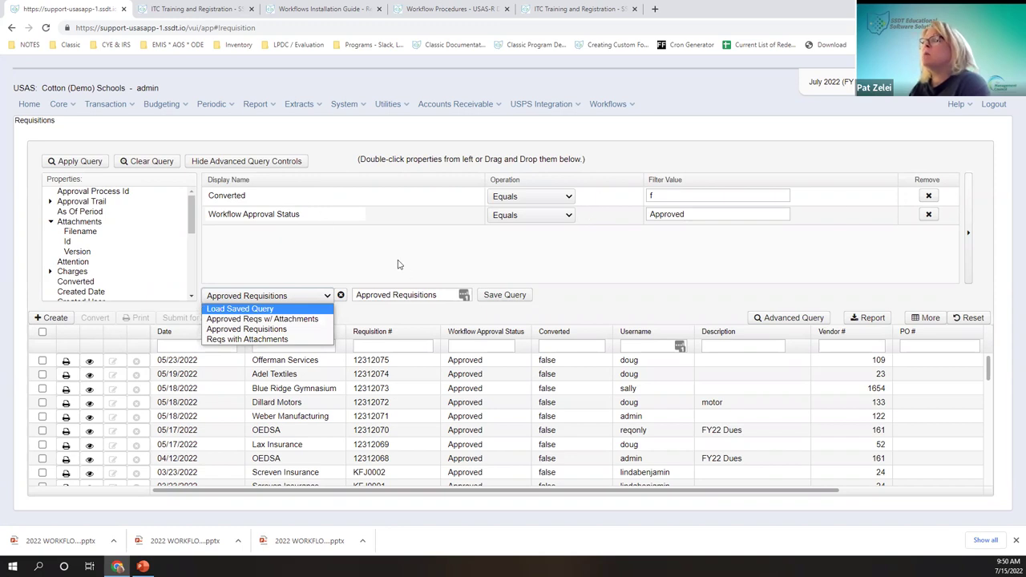
pyautogui.click(293, 320)
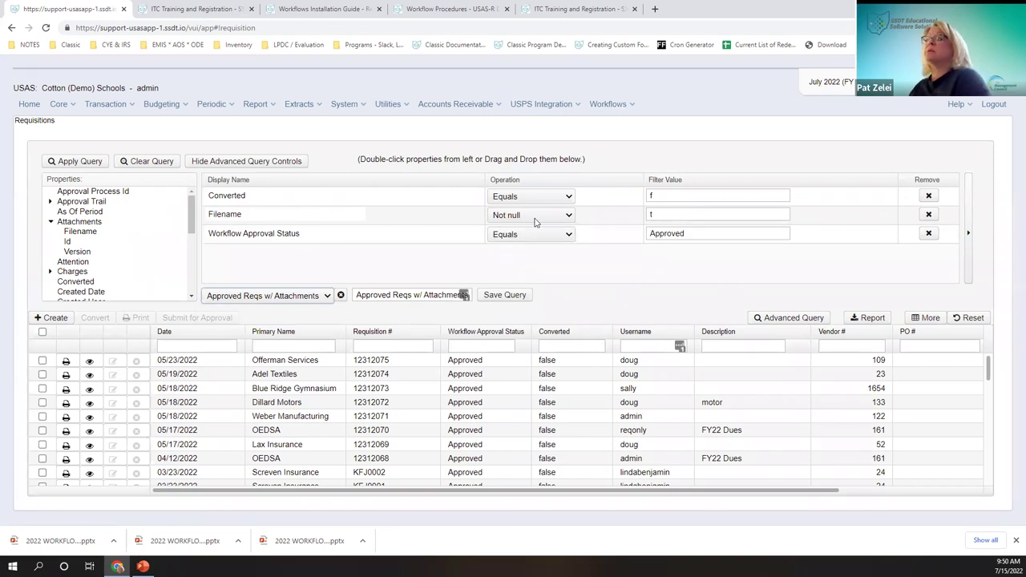
pyautogui.click(77, 161)
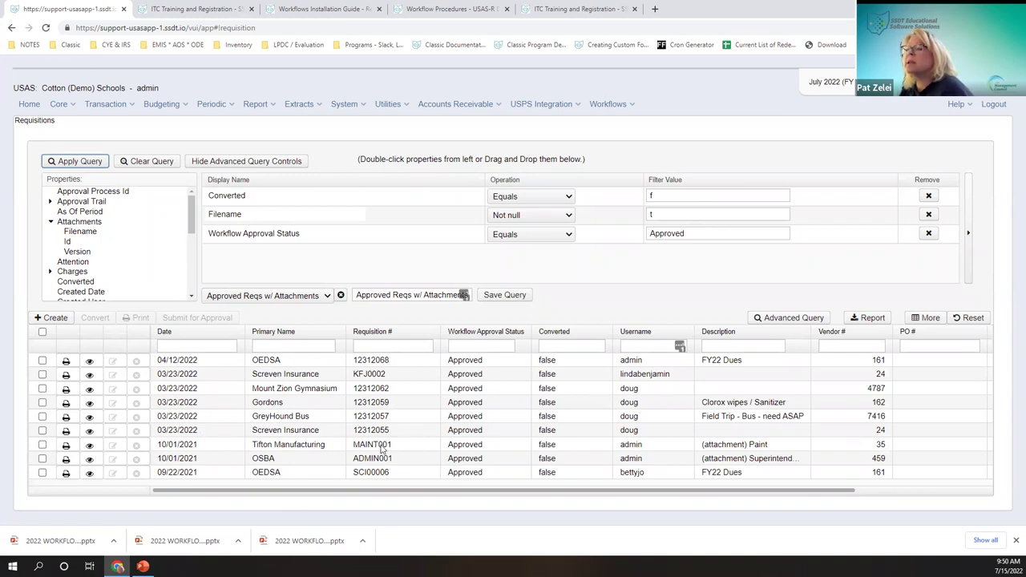
# Check the Tifton Manufacturing requisition's attachment, then clear and hide the advanced query
pyautogui.click(91, 446)
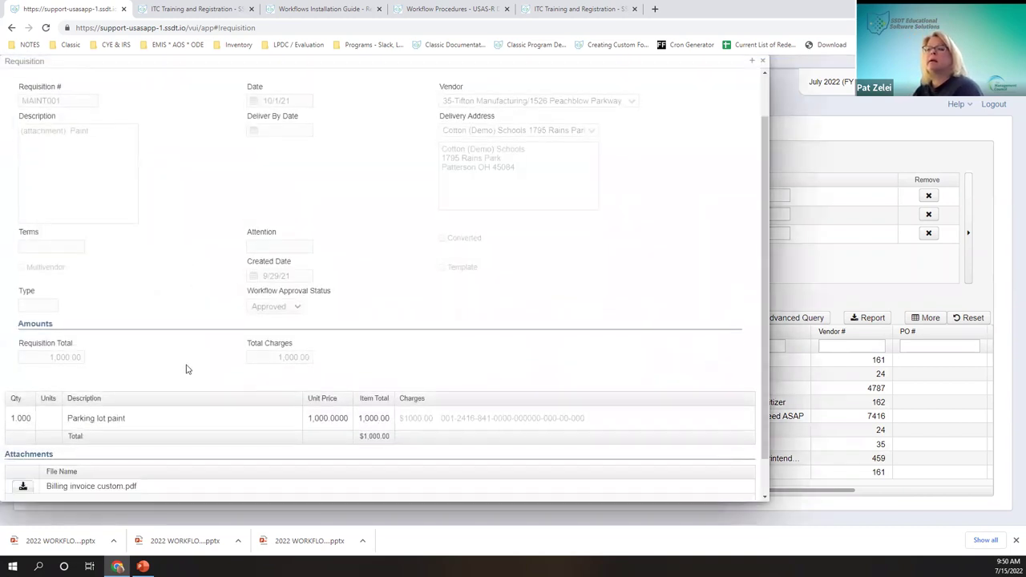
pyautogui.scroll(-1, 186, 369)
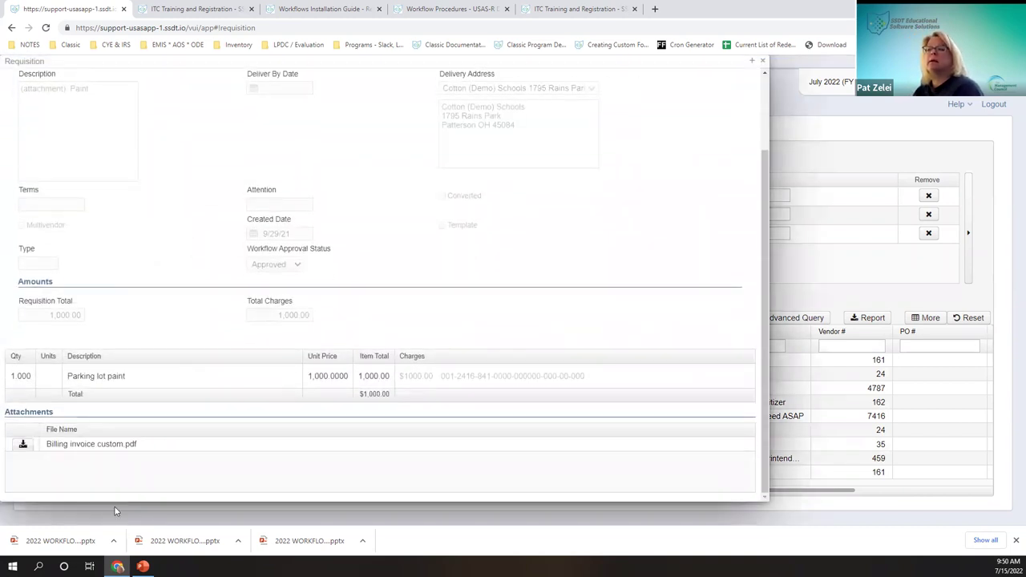
pyautogui.click(759, 63)
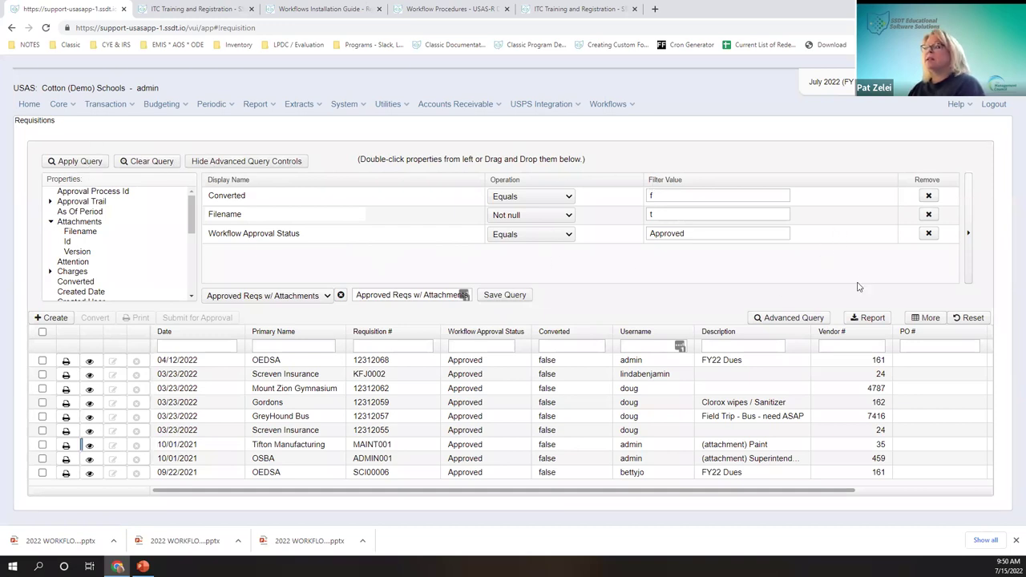
pyautogui.click(152, 162)
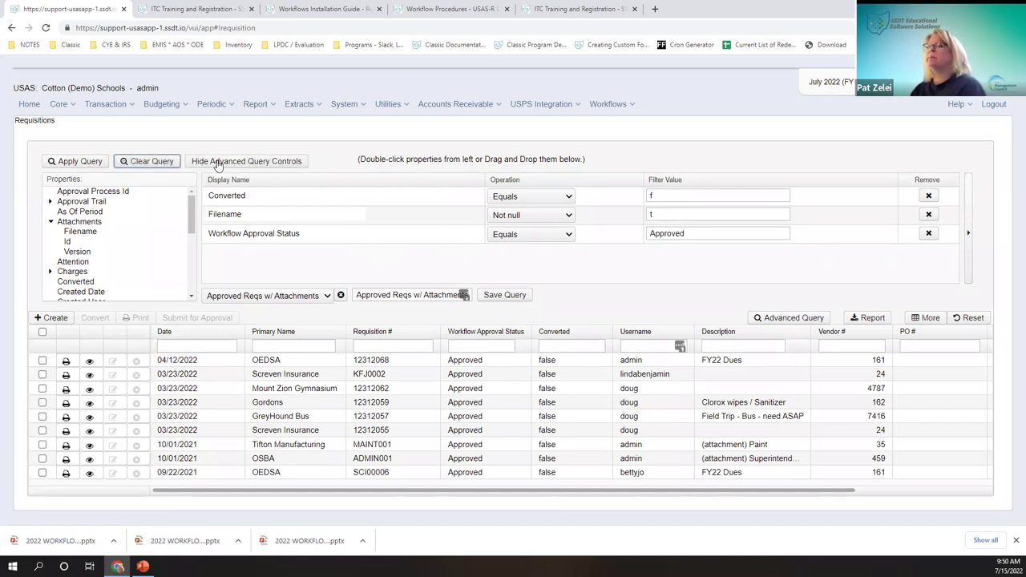
pyautogui.click(217, 160)
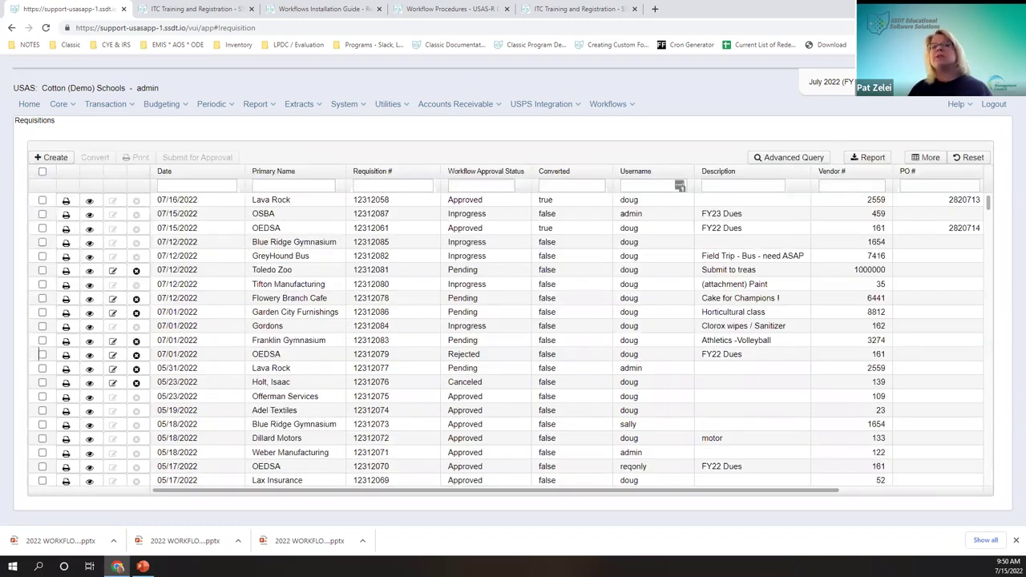
# In Report Manager, filter by 'ssdt r' and open SSDT Requisition Detail Report
pyautogui.click(256, 105)
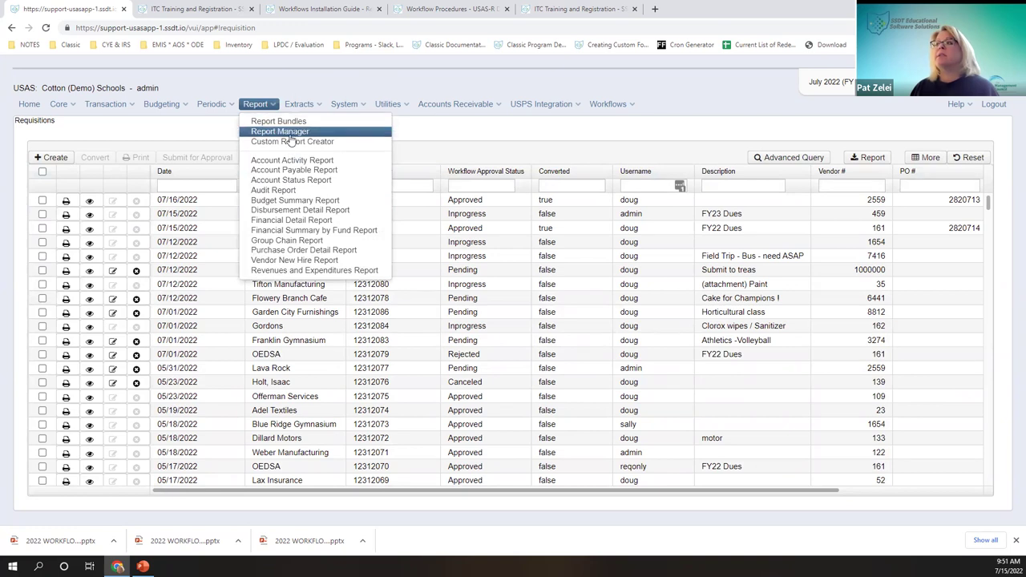
pyautogui.click(288, 132)
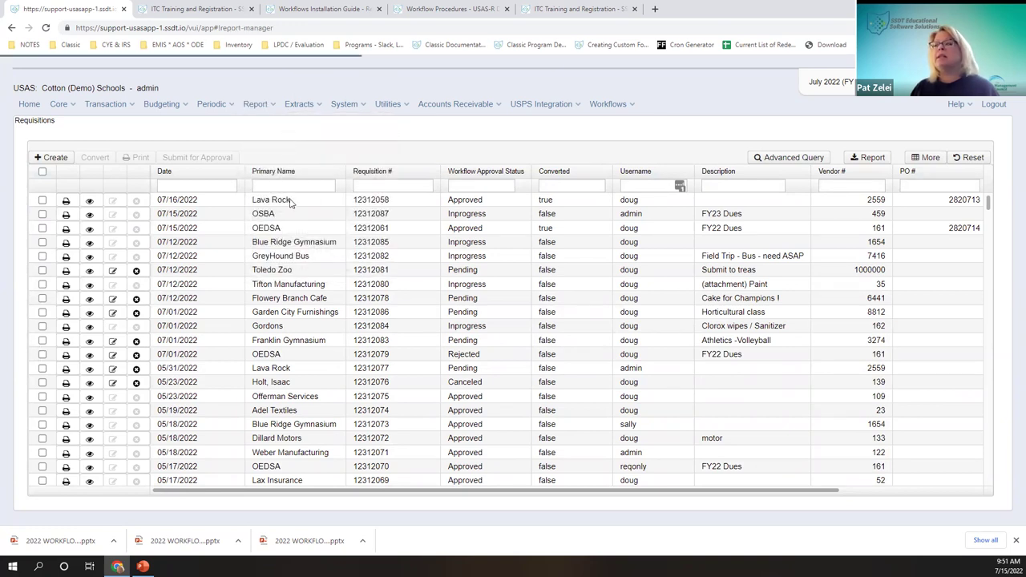
pyautogui.scroll(-1, 355, 419)
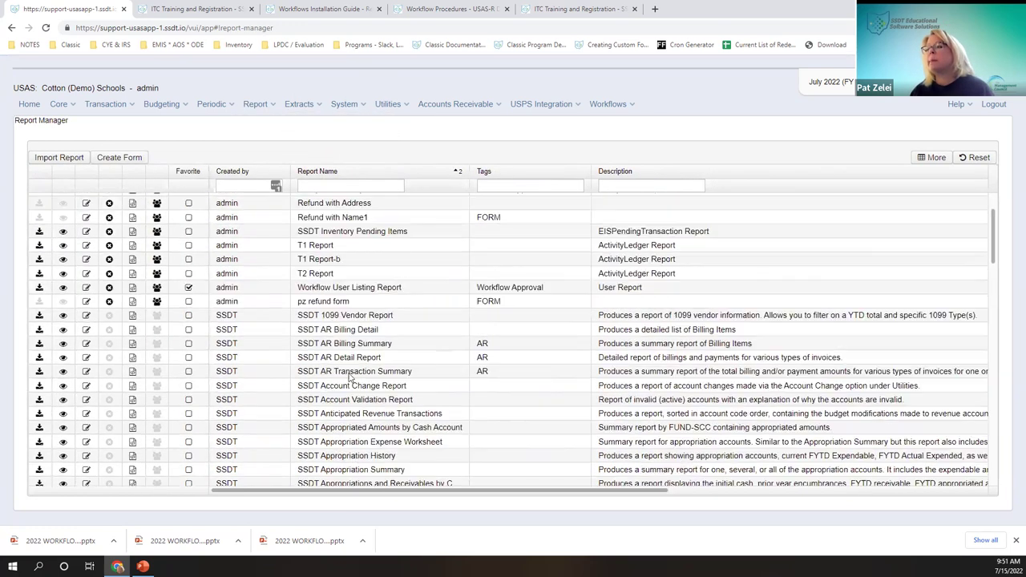
pyautogui.click(329, 187)
pyautogui.write('ssdt r')
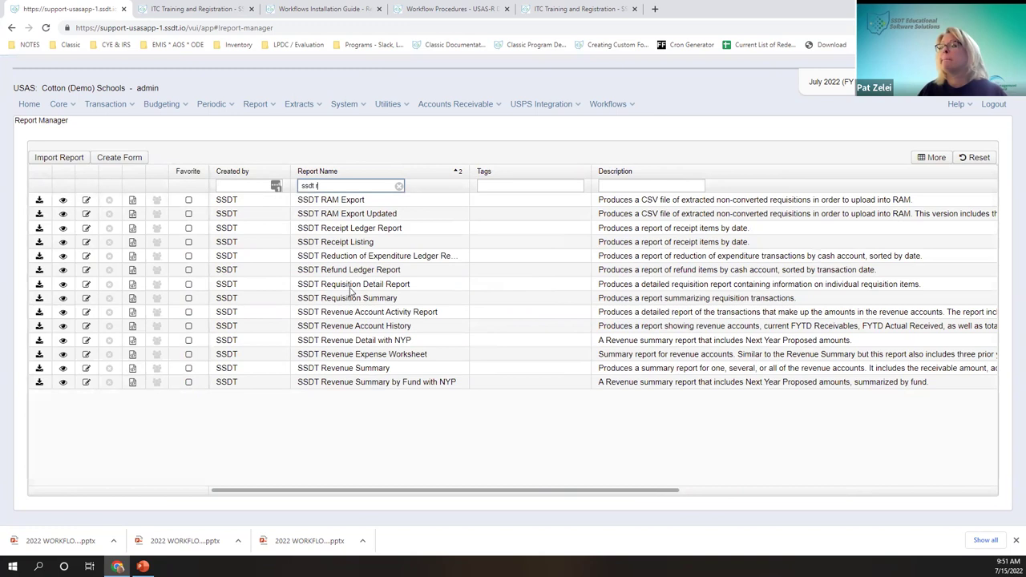
pyautogui.click(63, 285)
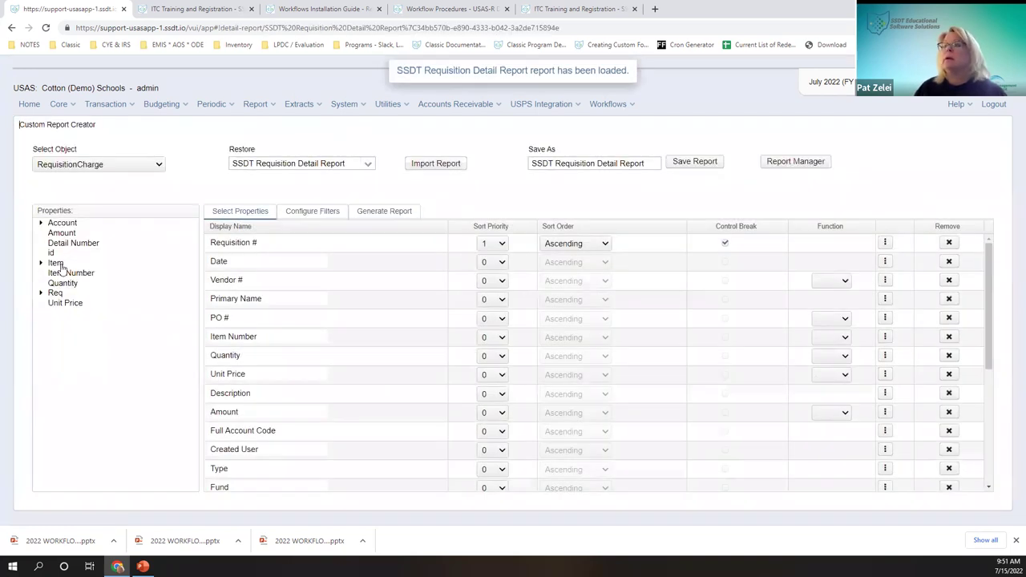
# Add Workflow Approval Status from Req properties as a report column, then view Configure Filters
pyautogui.click(44, 295)
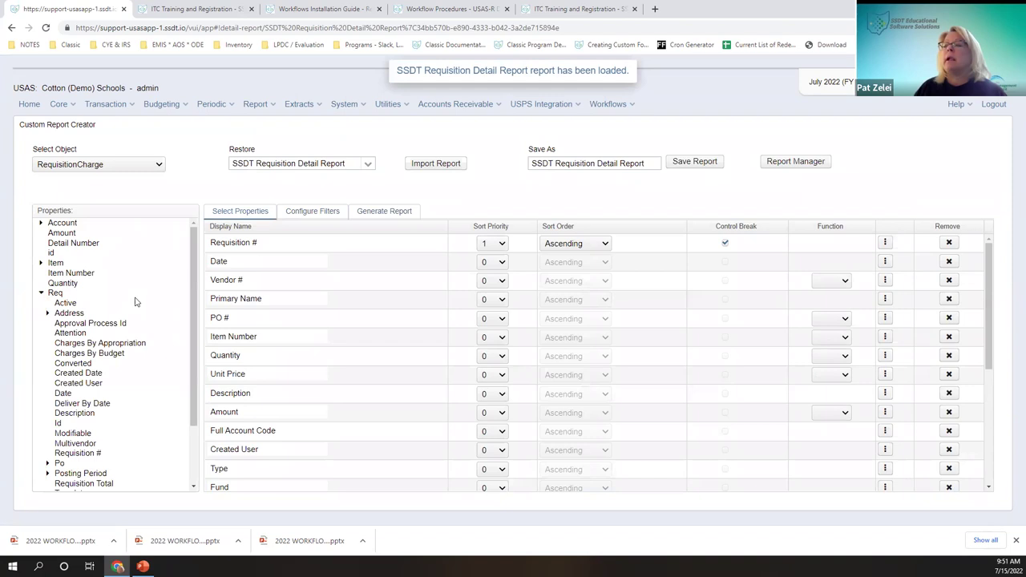
pyautogui.scroll(-2, 135, 303)
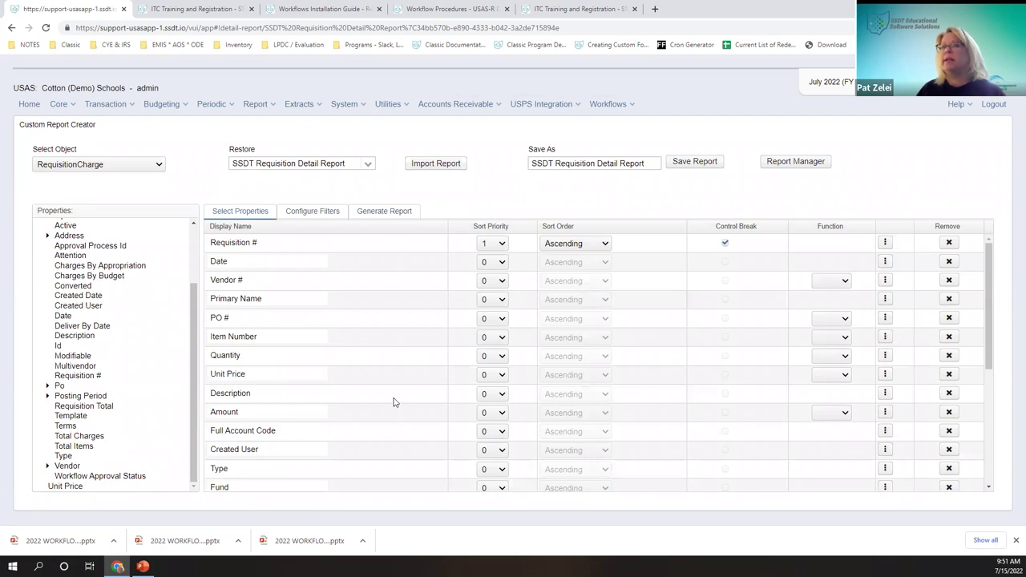
pyautogui.scroll(-3, 265, 407)
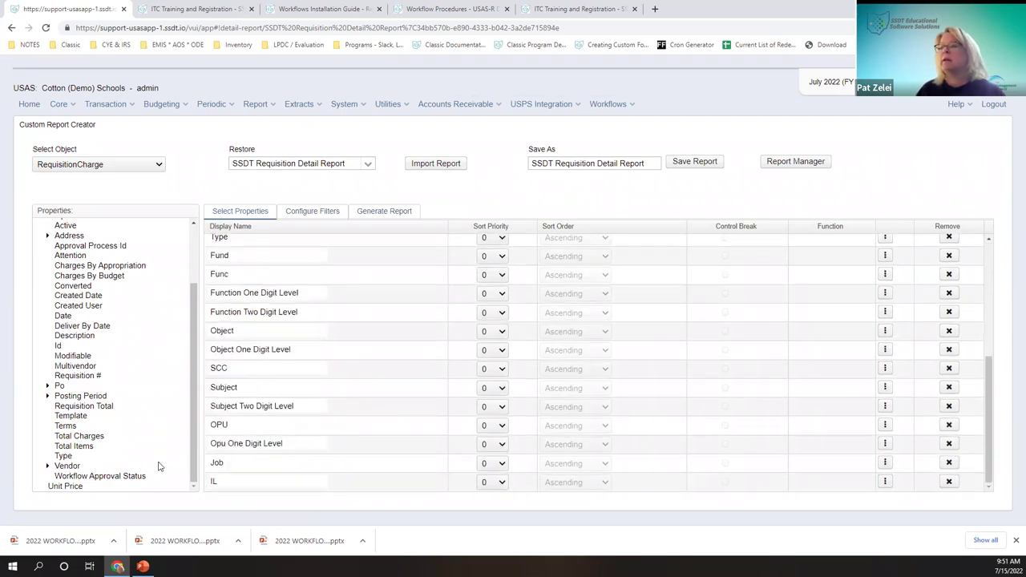
pyautogui.moveTo(118, 479); pyautogui.dragTo(293, 491)
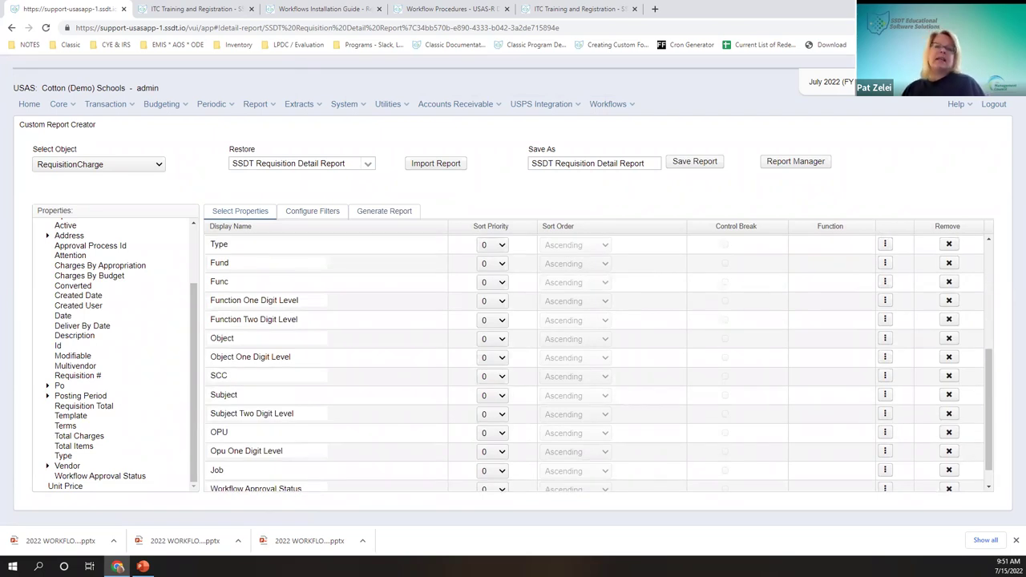
pyautogui.scroll(-1, 377, 449)
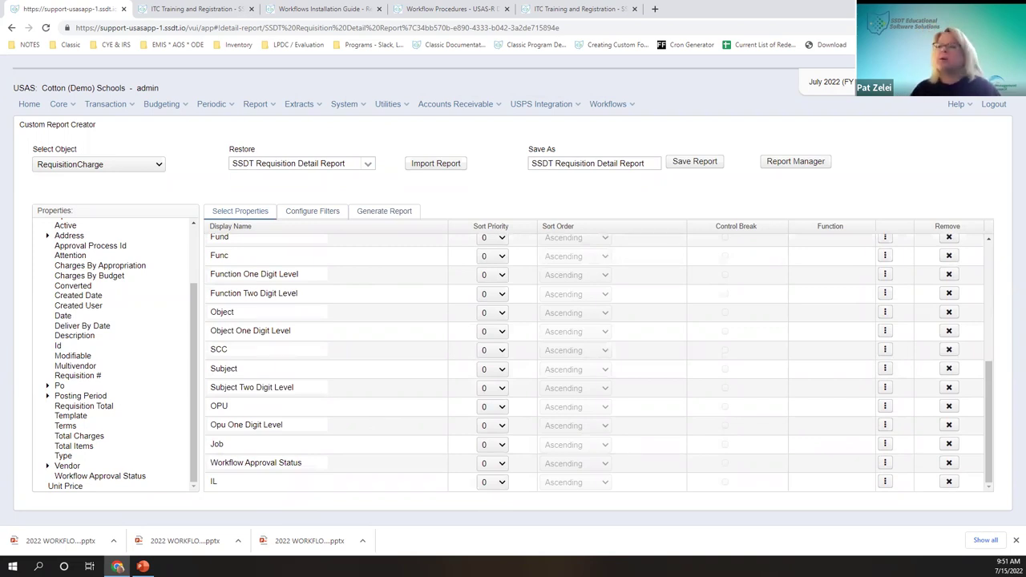
pyautogui.click(333, 211)
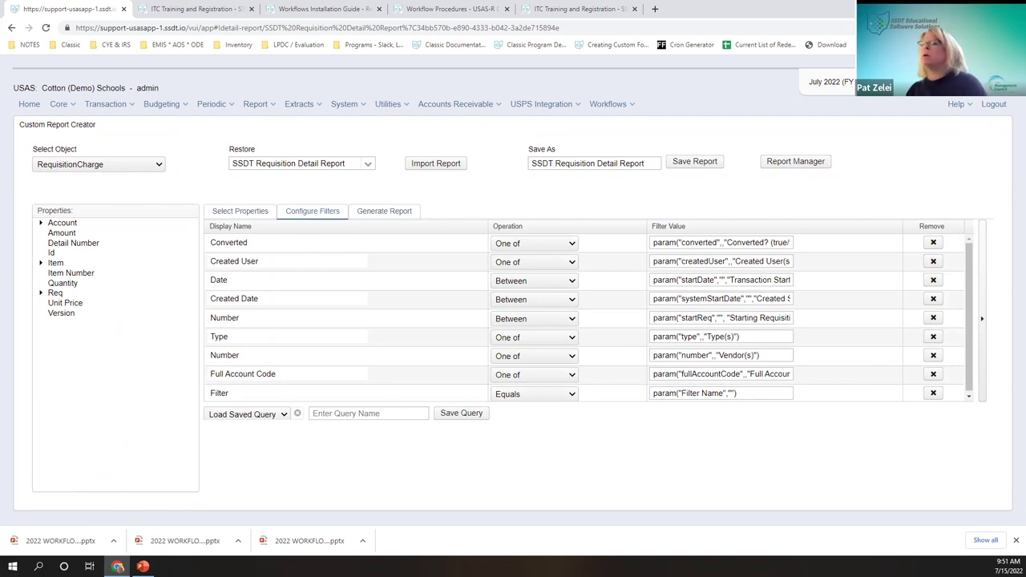
# Set the Converted filter to an Equals comparison with the value 'f'
pyautogui.click(535, 248)
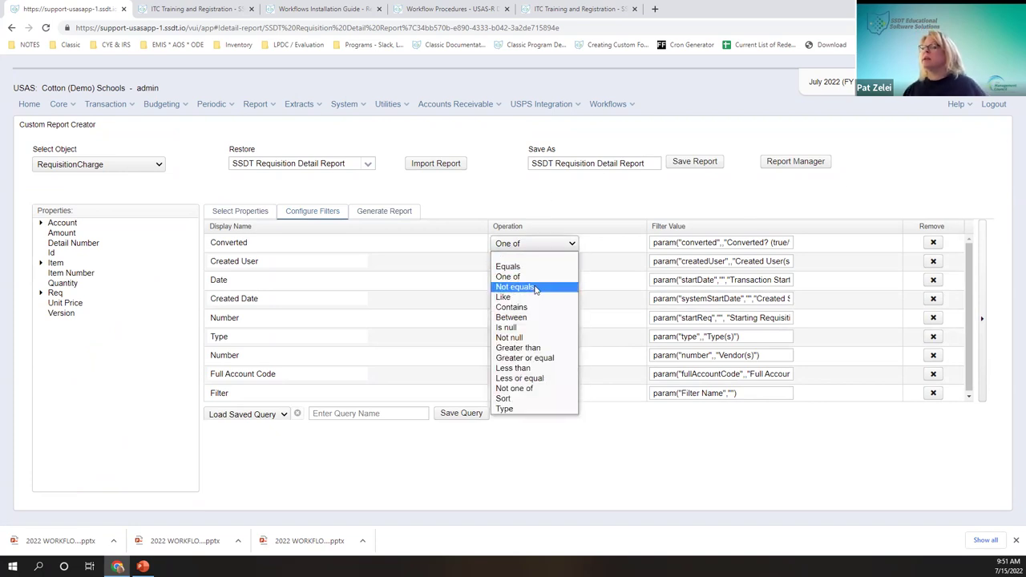
pyautogui.click(532, 271)
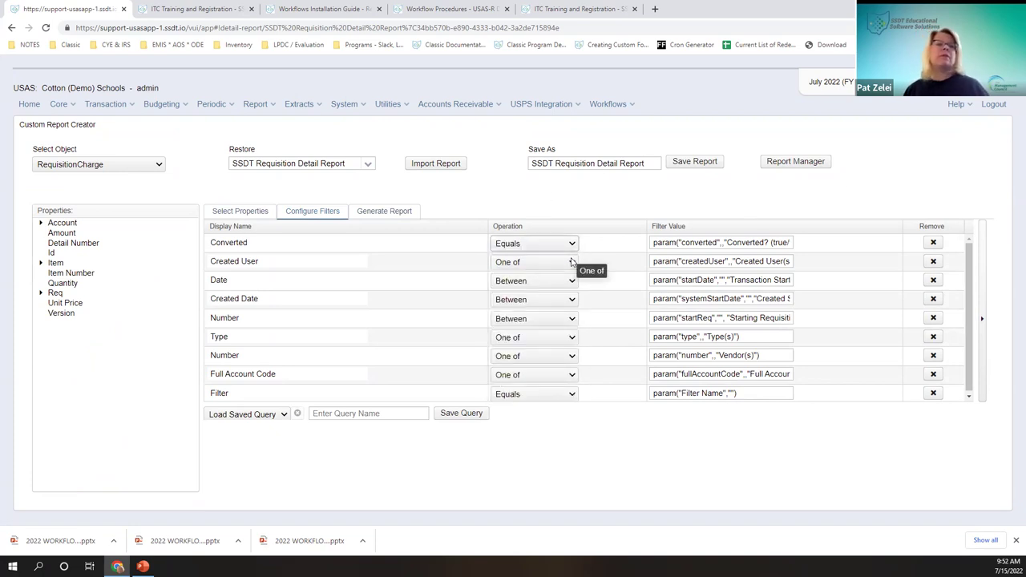
pyautogui.moveTo(653, 243); pyautogui.dragTo(892, 240)
pyautogui.write('f')
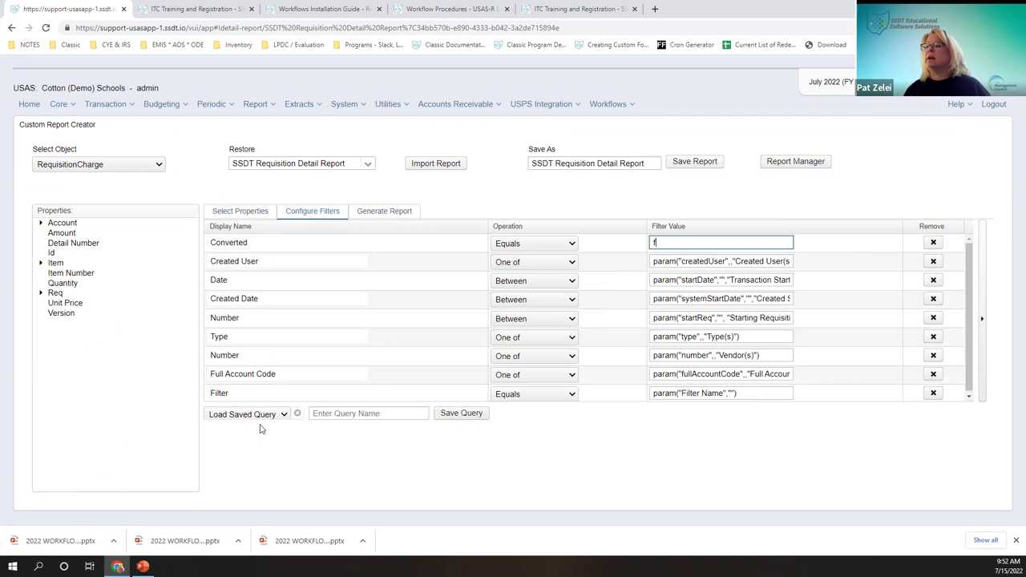
# Check the saved filter queries and the report's PDF, Letter, Landscape output options, then bring up the report list
pyautogui.click(272, 415)
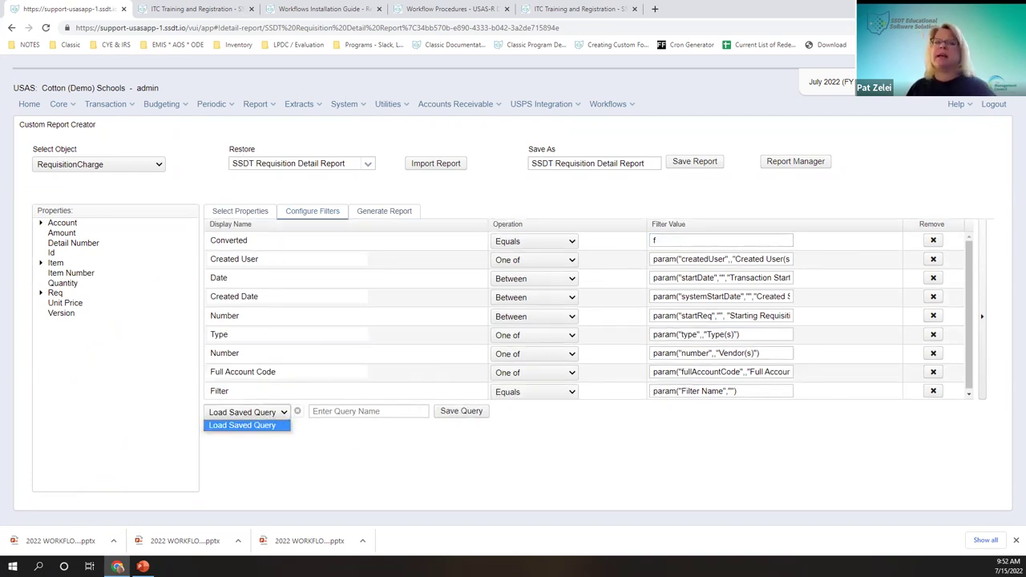
pyautogui.click(391, 211)
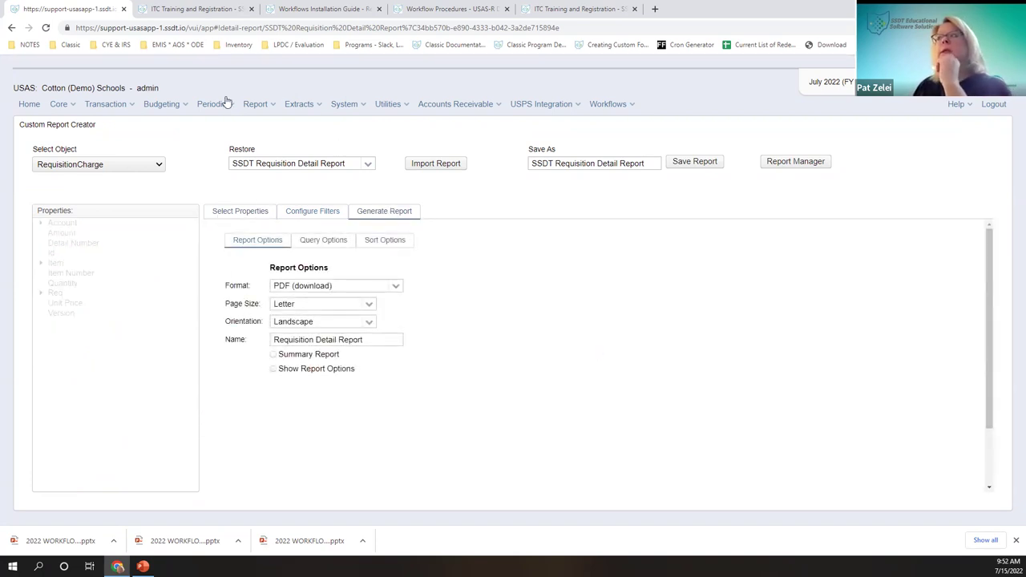
pyautogui.click(267, 108)
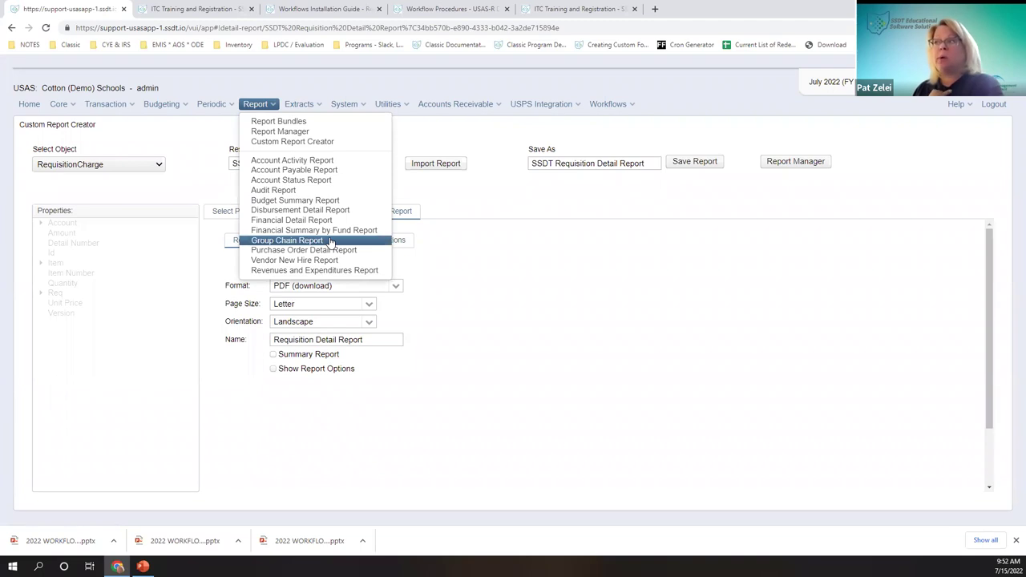
# Generate the Group Chain Report as a PDF with archived groups excluded
pyautogui.click(329, 241)
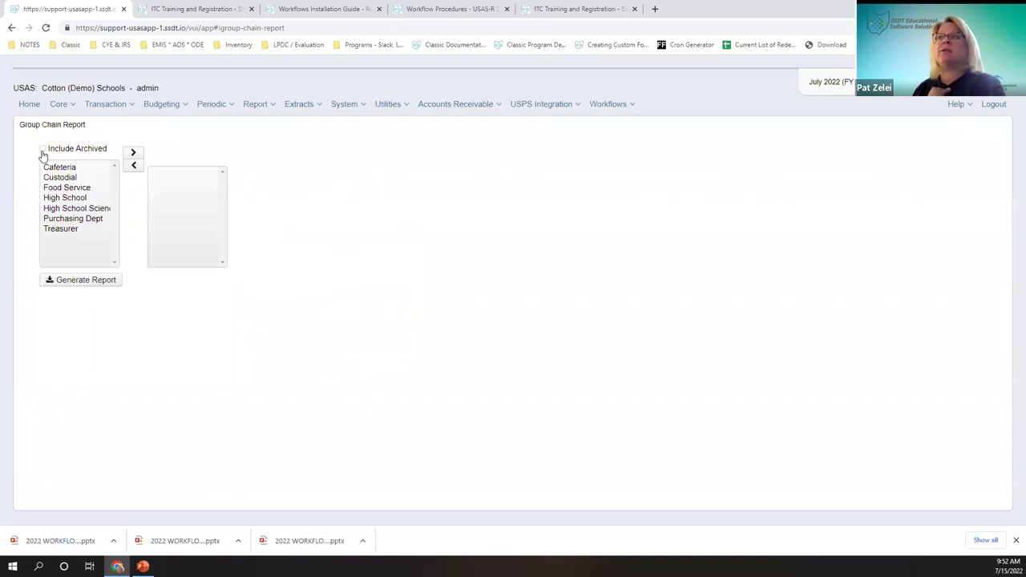
pyautogui.click(43, 149)
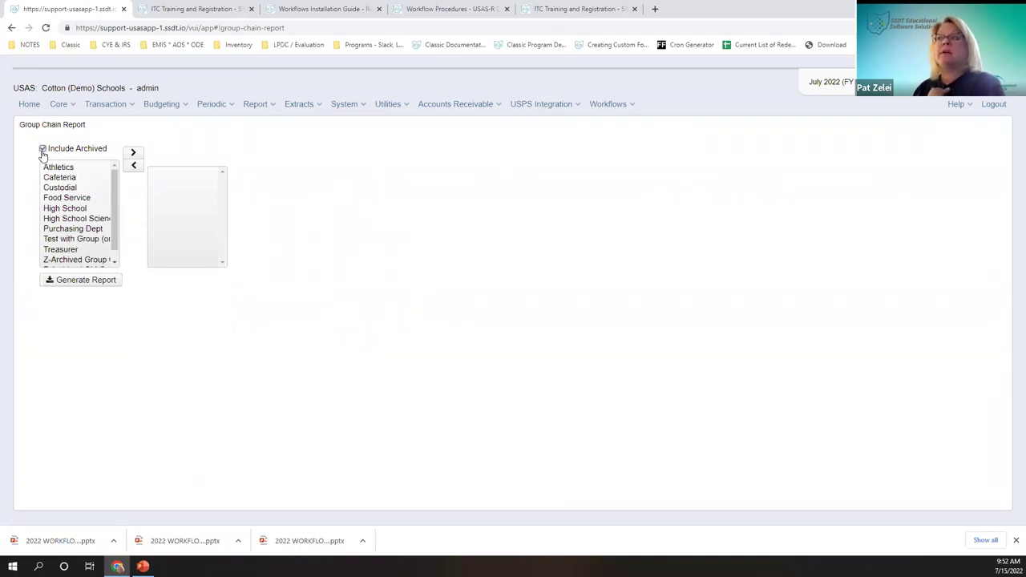
pyautogui.moveTo(115, 178); pyautogui.dragTo(127, 265)
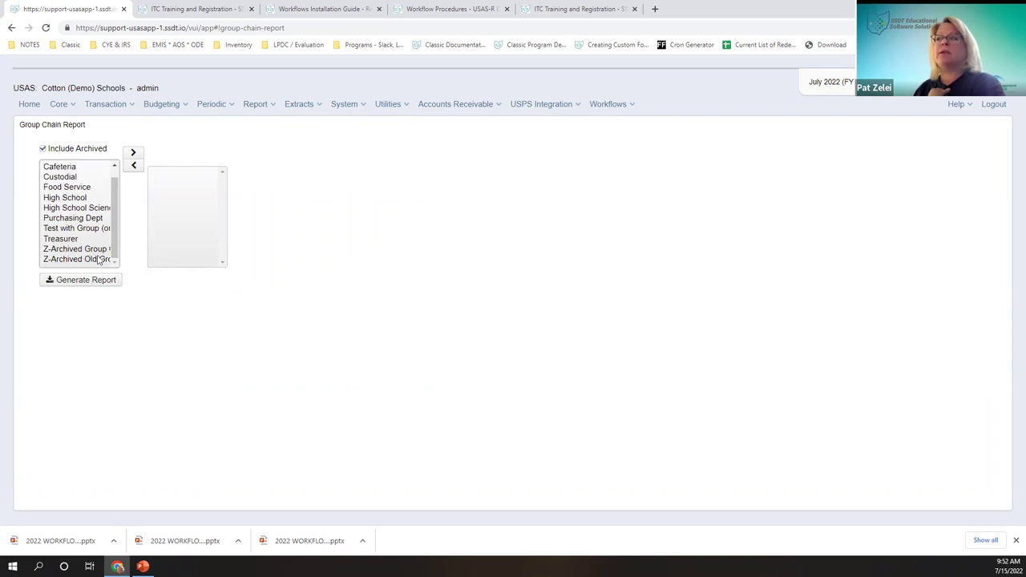
pyautogui.click(58, 151)
pyautogui.click(87, 281)
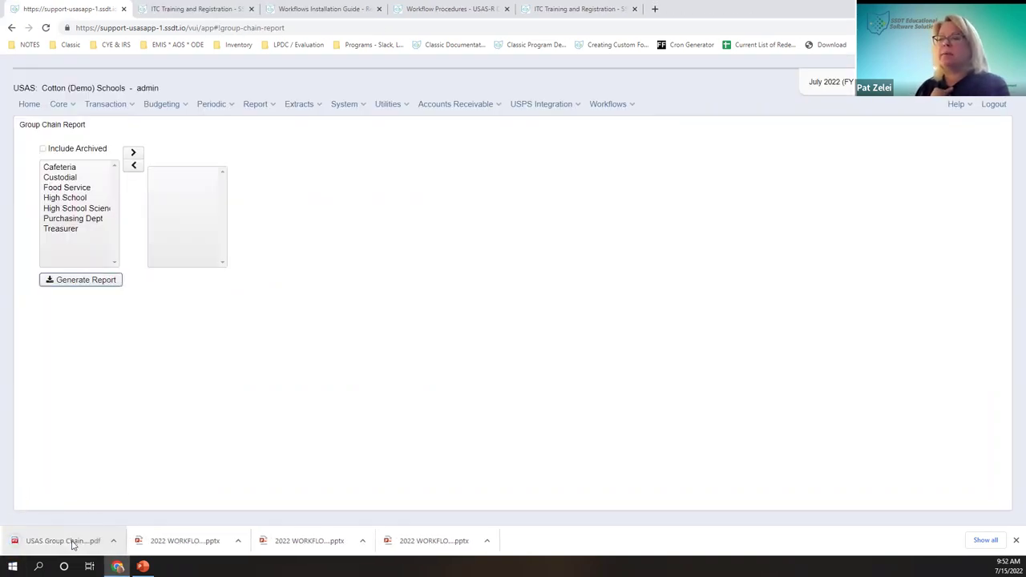
# Review the Cafeteria and Custodial group chains on pages 2–3 of the report PDF, then close it
pyautogui.click(74, 544)
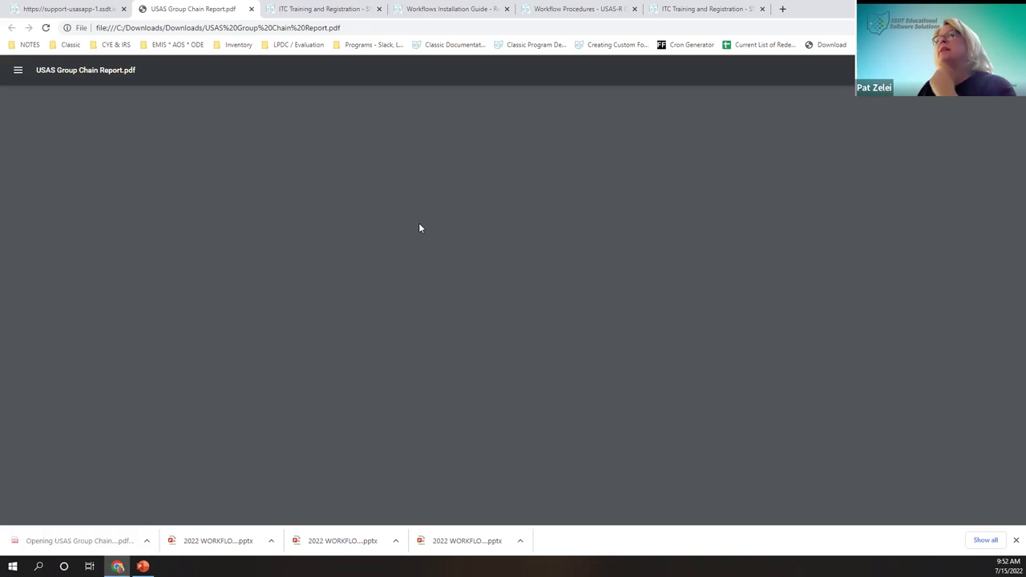
pyautogui.scroll(-5, 448, 240)
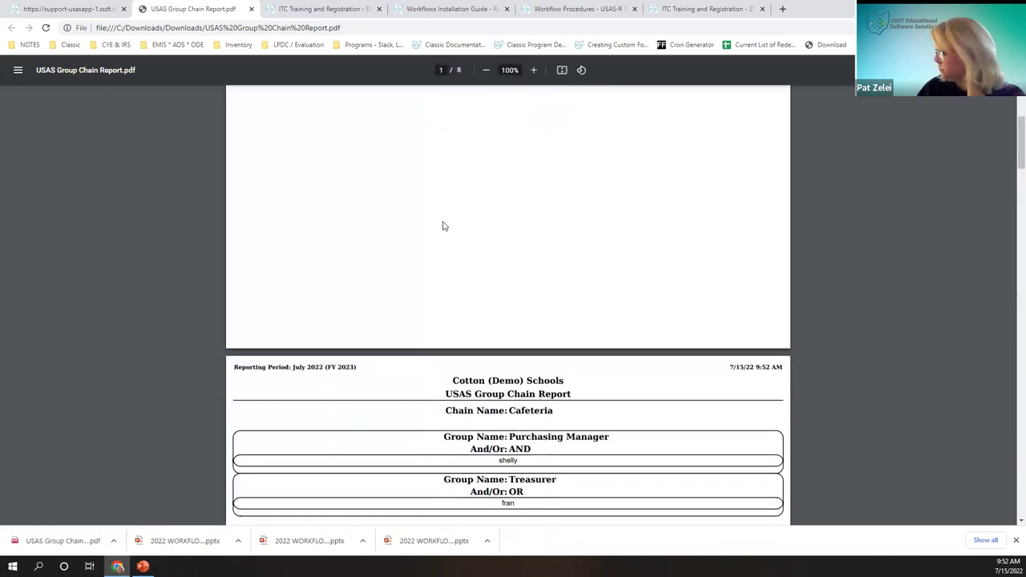
pyautogui.scroll(-3, 442, 226)
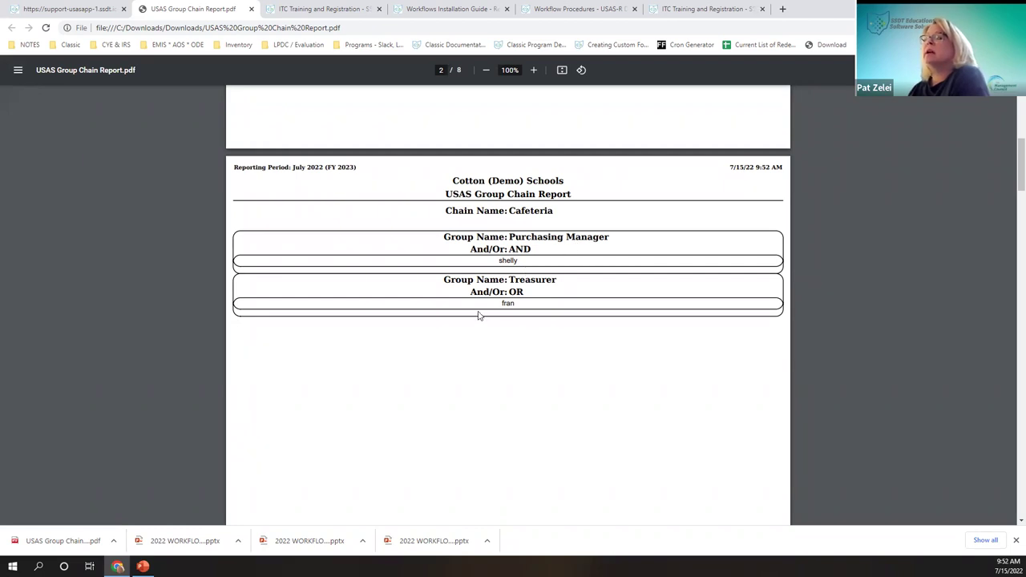
pyautogui.scroll(-10, 566, 311)
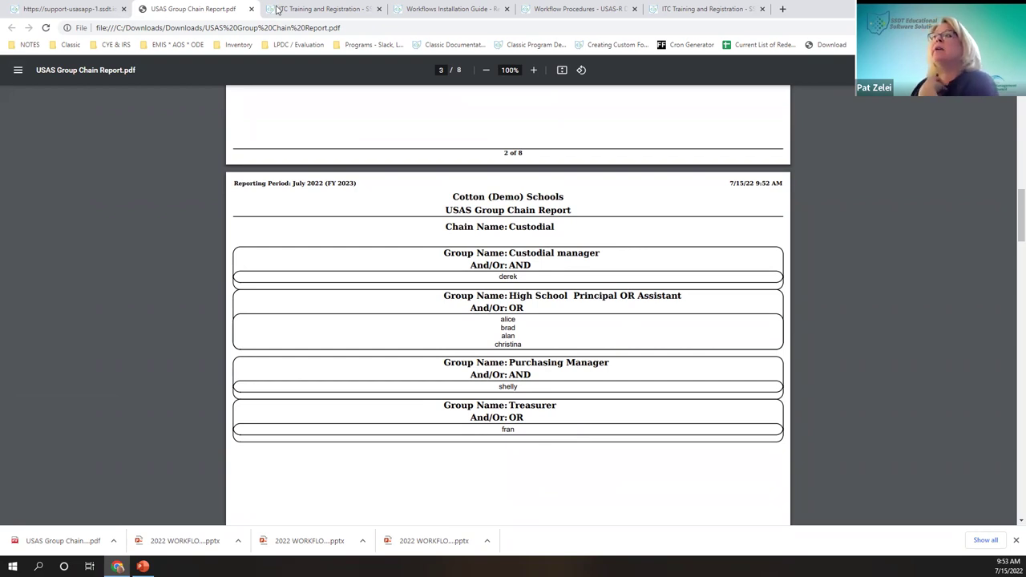
pyautogui.click(252, 9)
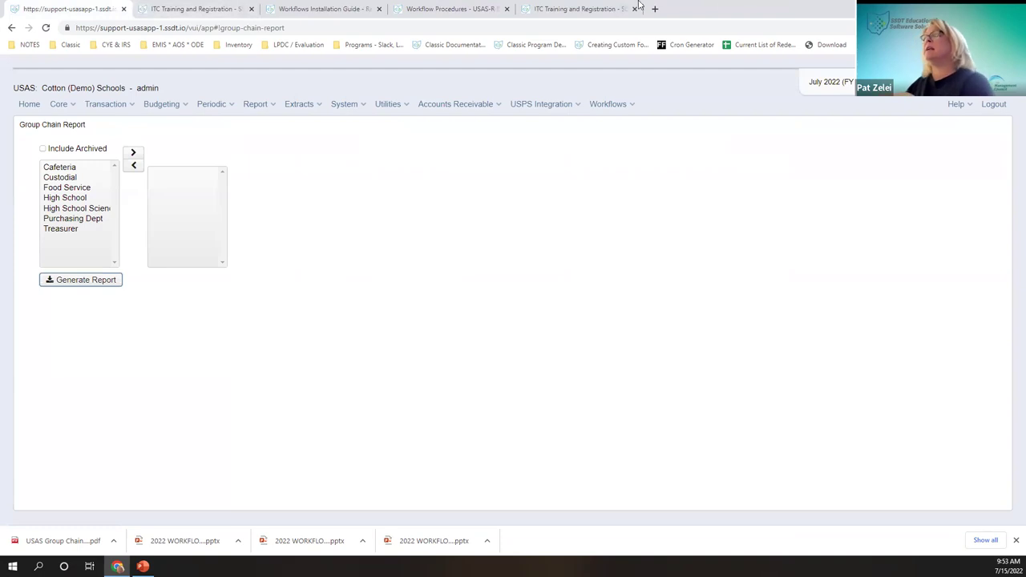
# Go through Help > Public USAS Reports Library to the shared reports library wiki page
pyautogui.click(957, 105)
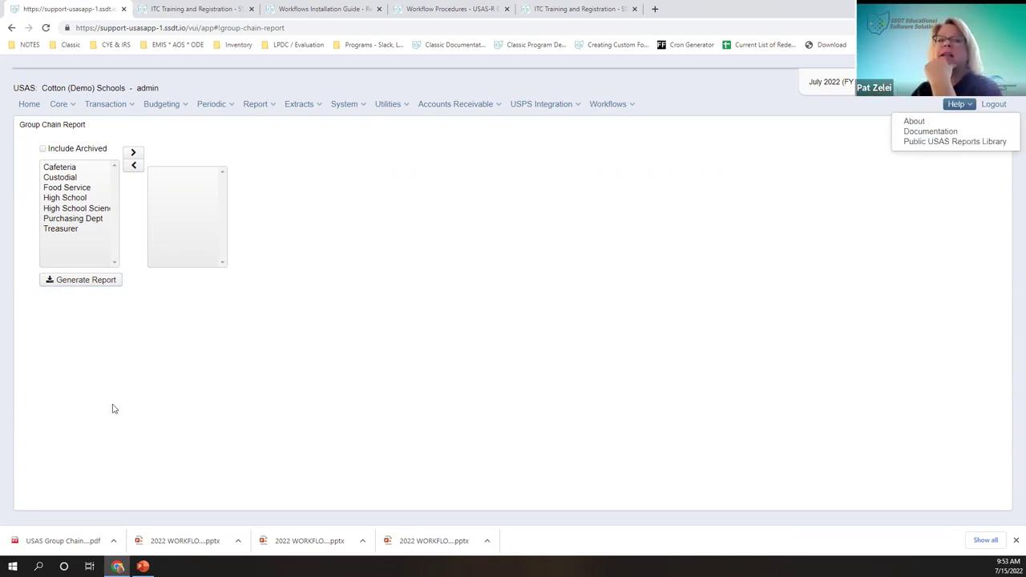
pyautogui.click(990, 142)
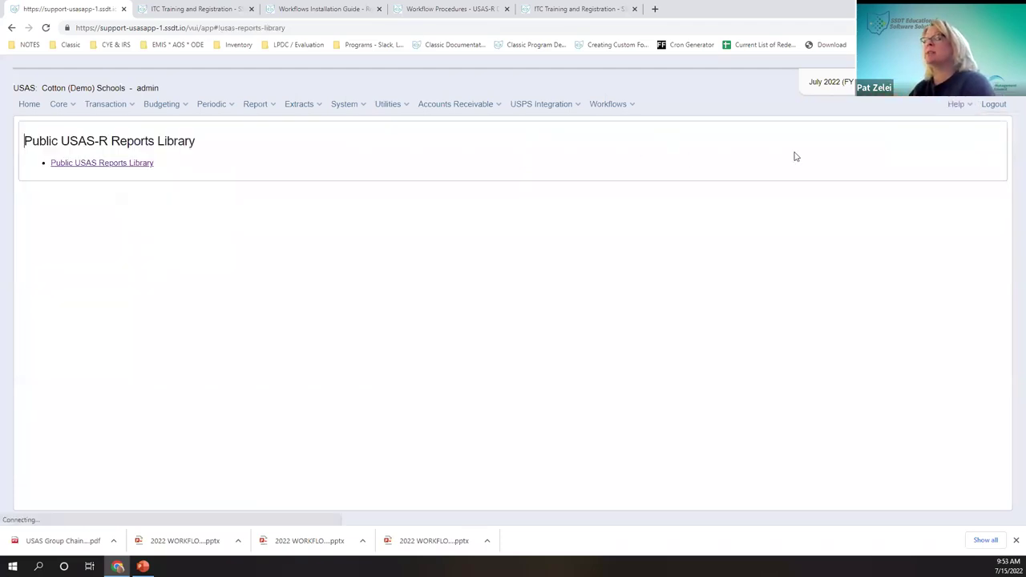
pyautogui.click(82, 167)
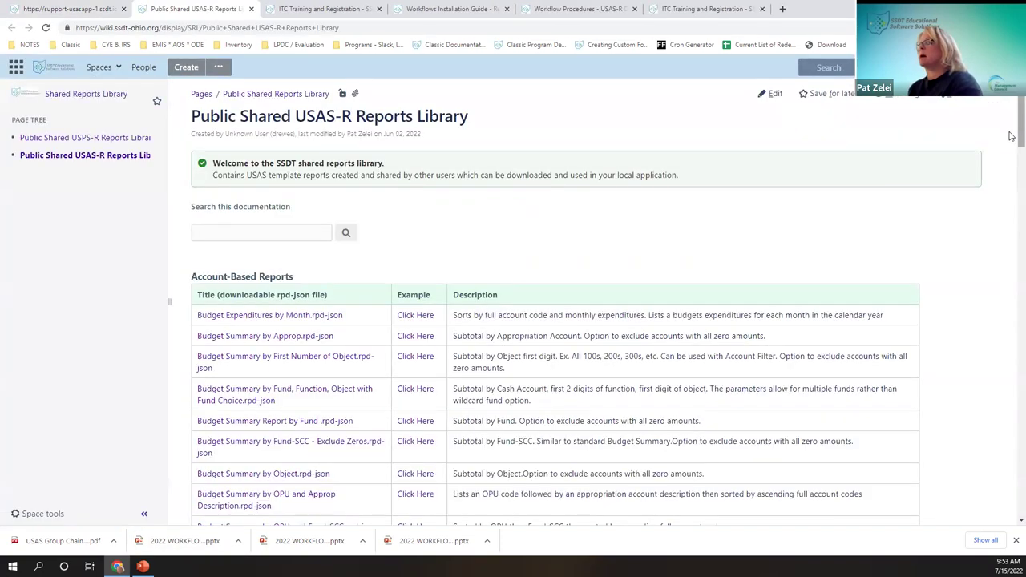
# Preview the example Approved Requisition Detail Report in the Requisition Approval Workflow table
pyautogui.scroll(-15, 1011, 136)
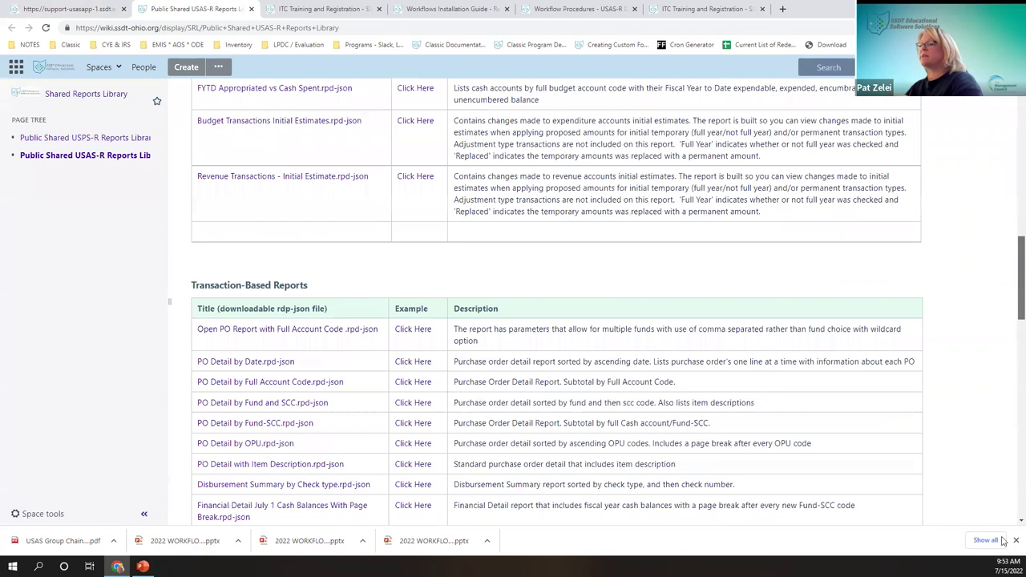
pyautogui.scroll(-10, 561, 321)
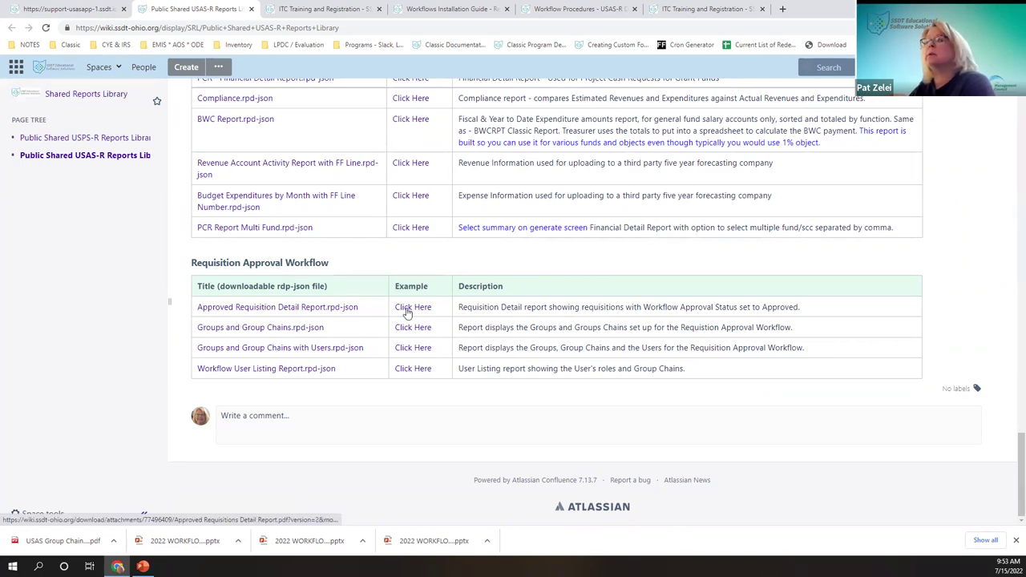
pyautogui.click(407, 309)
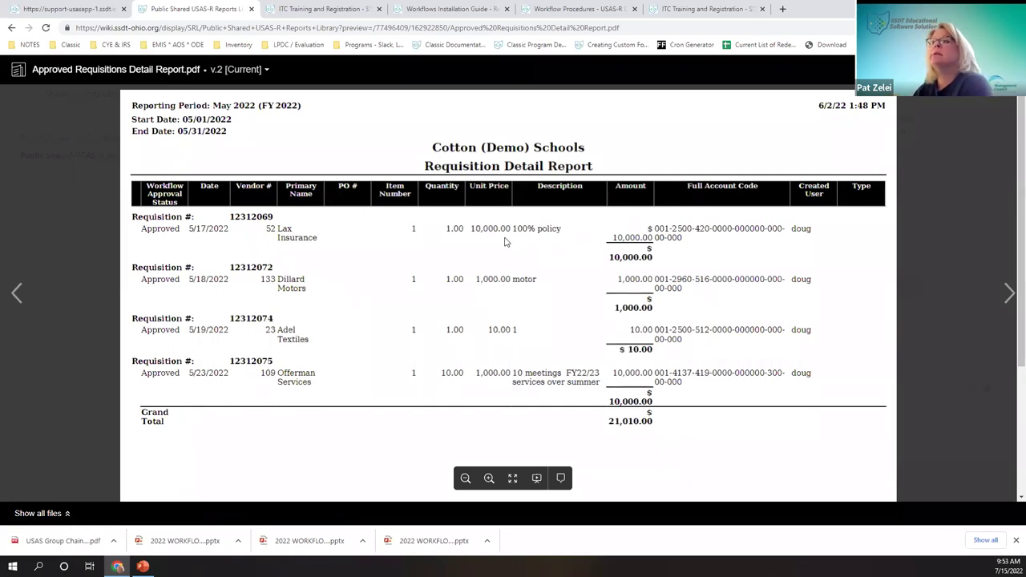
# Close the requisition preview, then view and close the Groups and Group Chains example
pyautogui.press('Escape')
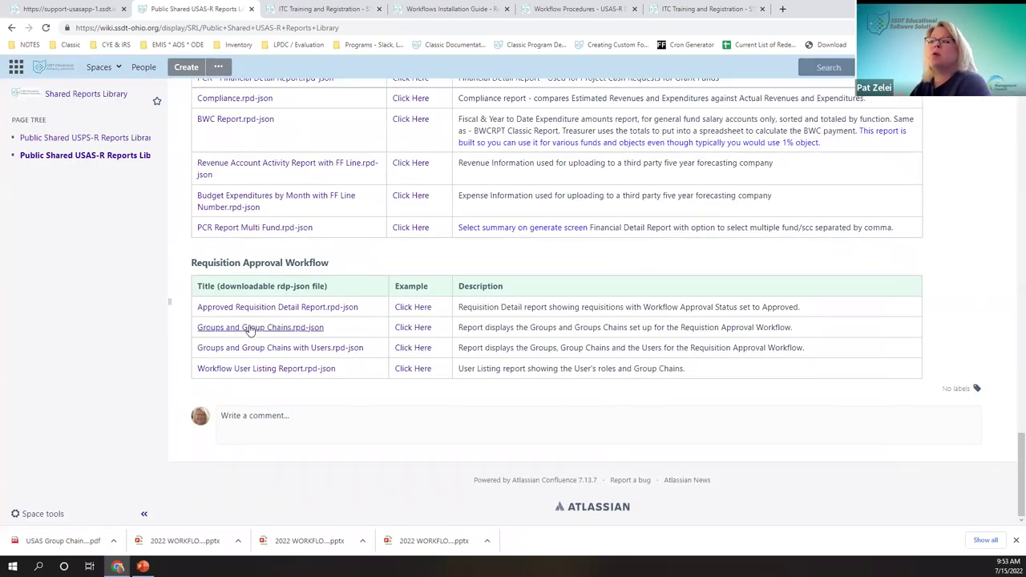
pyautogui.click(418, 331)
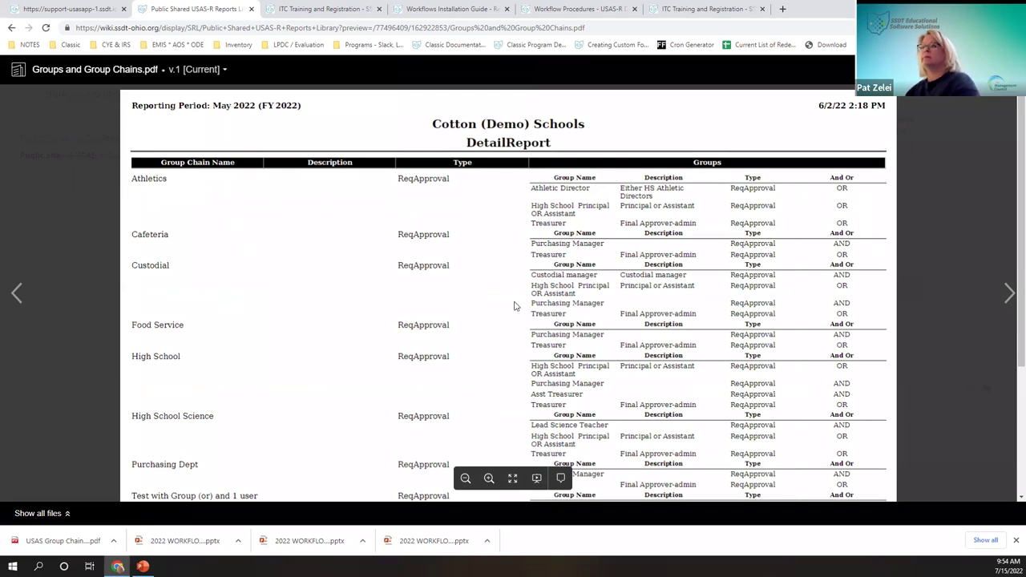
pyautogui.click(71, 320)
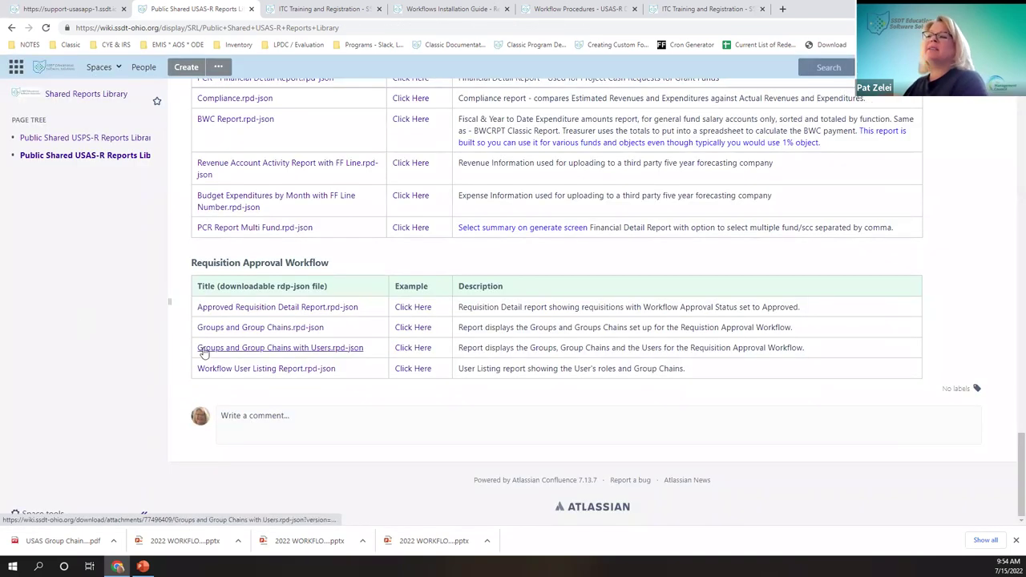
# Preview the Groups and Group Chains with Users and Workflow User Listing example reports
pyautogui.click(411, 350)
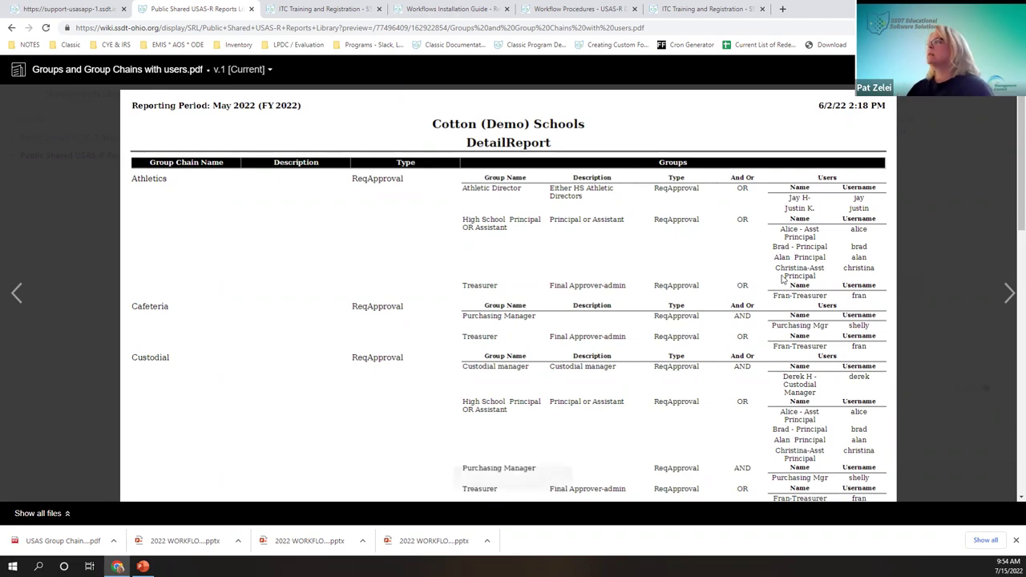
pyautogui.press('Escape')
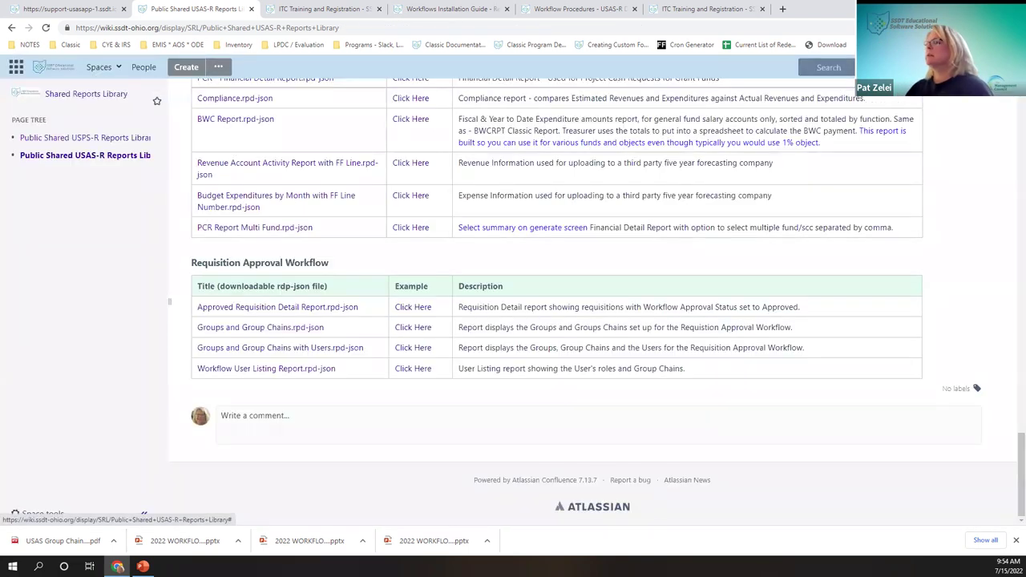
pyautogui.click(411, 370)
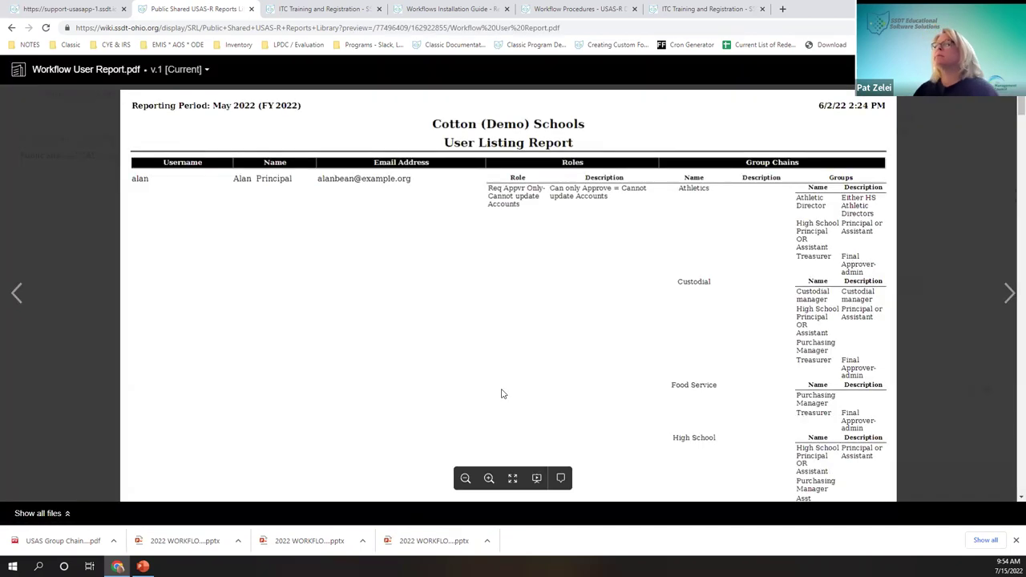
pyautogui.scroll(-1, 288, 253)
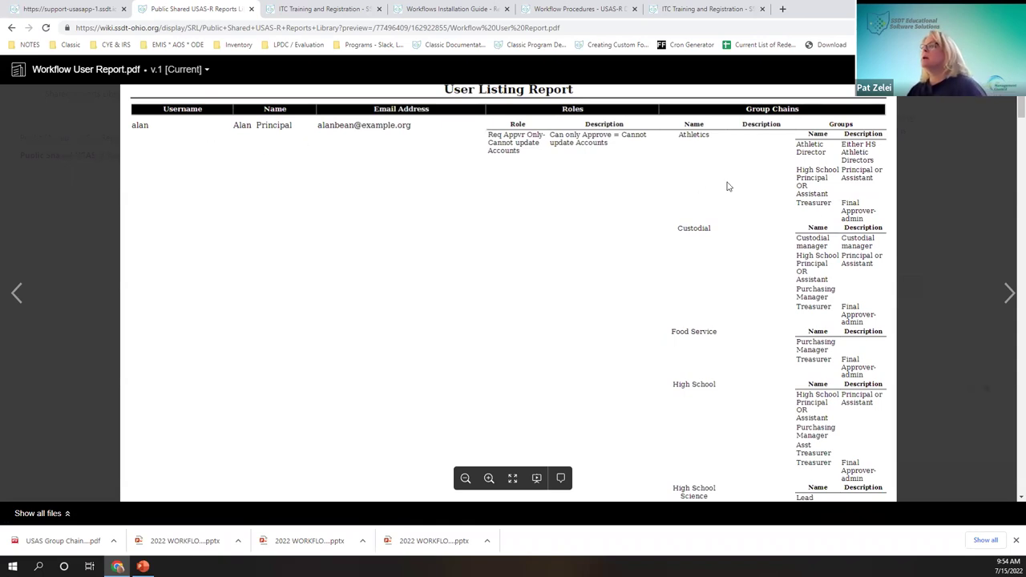
pyautogui.scroll(-6, 792, 294)
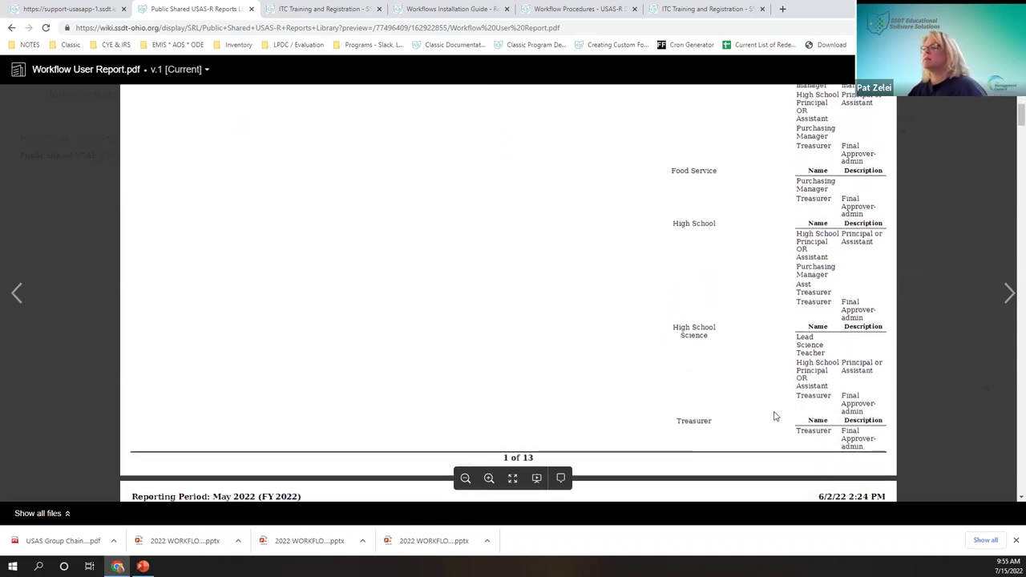
pyautogui.scroll(-2, 747, 405)
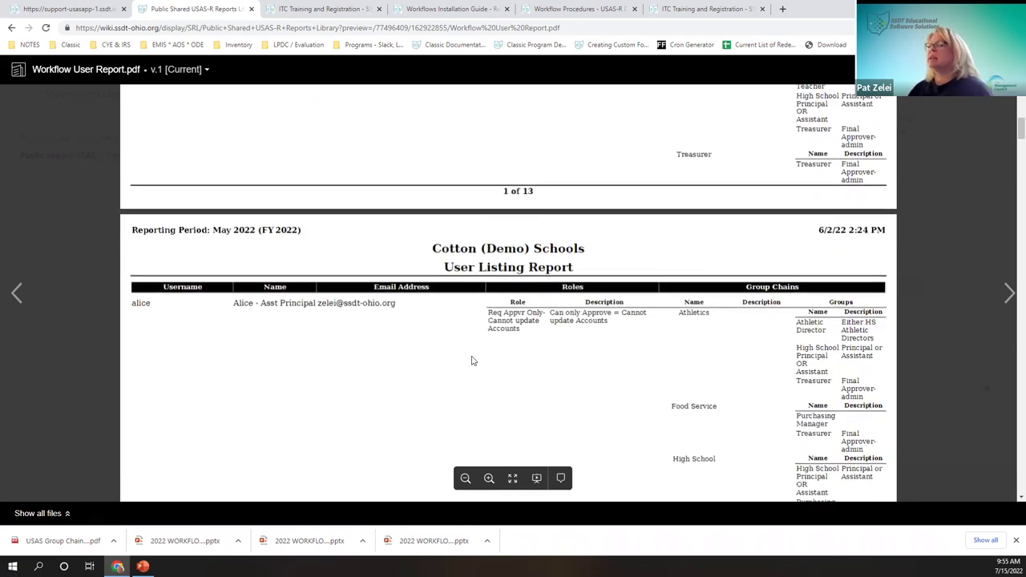
pyautogui.scroll(-5, 676, 321)
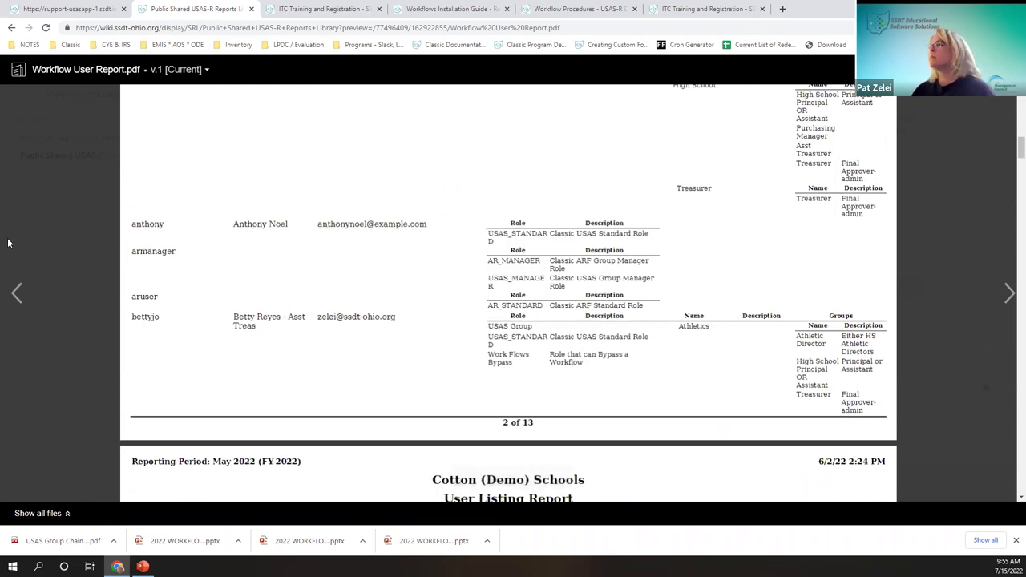
pyautogui.press('Escape')
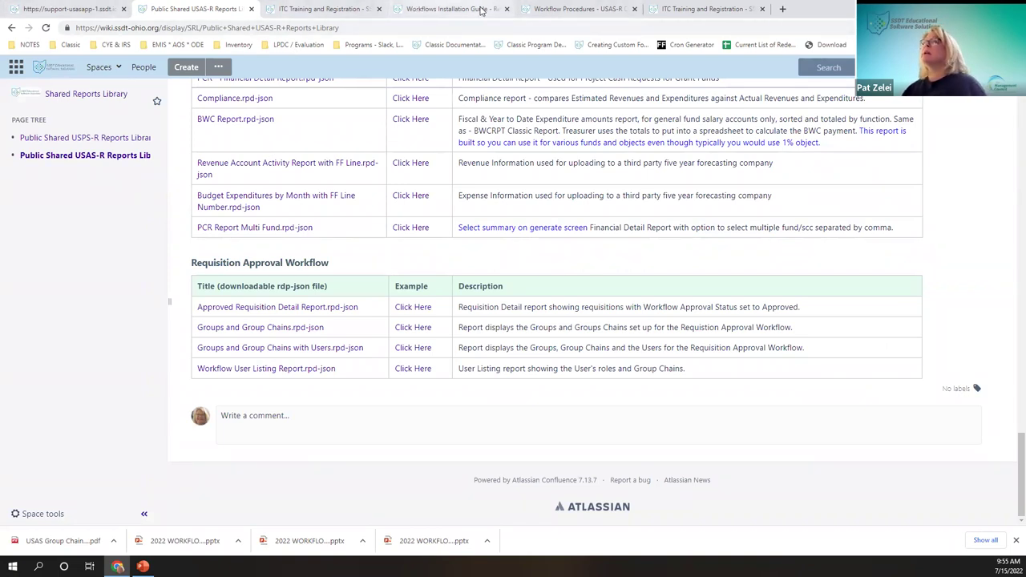
# Open the Groups and Group Chains with Users report file, then return to the USAS-R tab
pyautogui.click(64, 9)
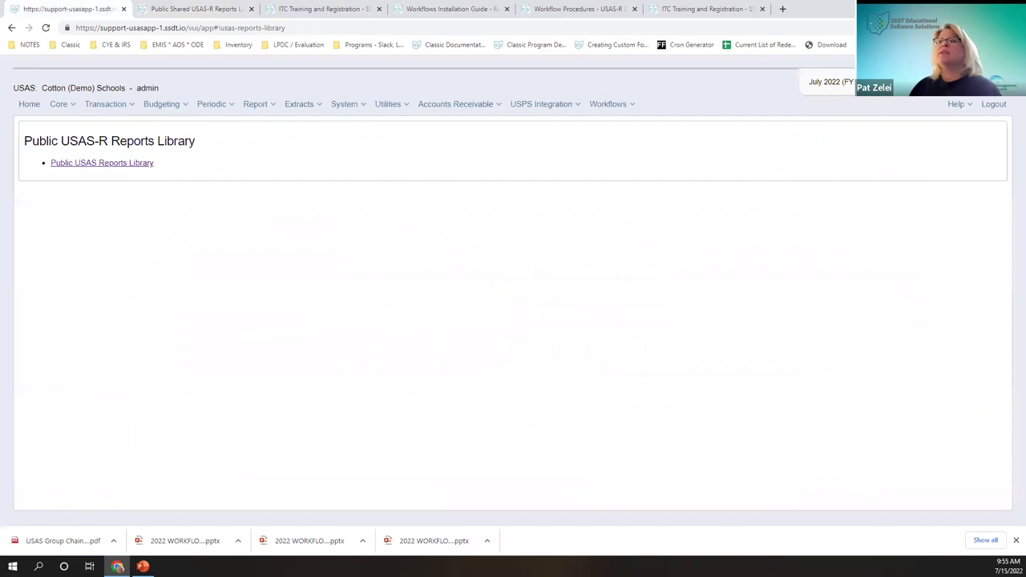
pyautogui.click(169, 9)
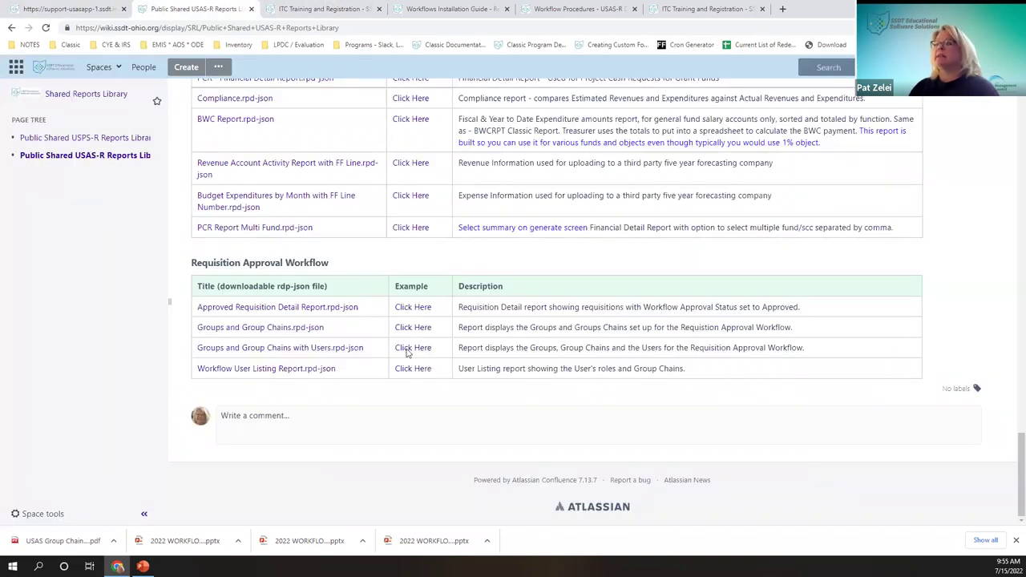
pyautogui.click(252, 350)
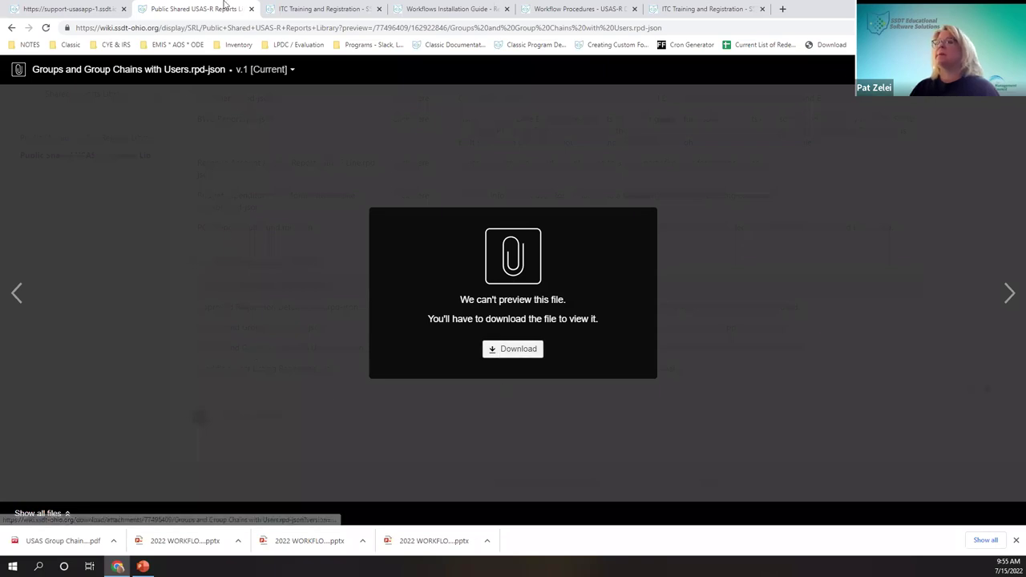
pyautogui.click(65, 9)
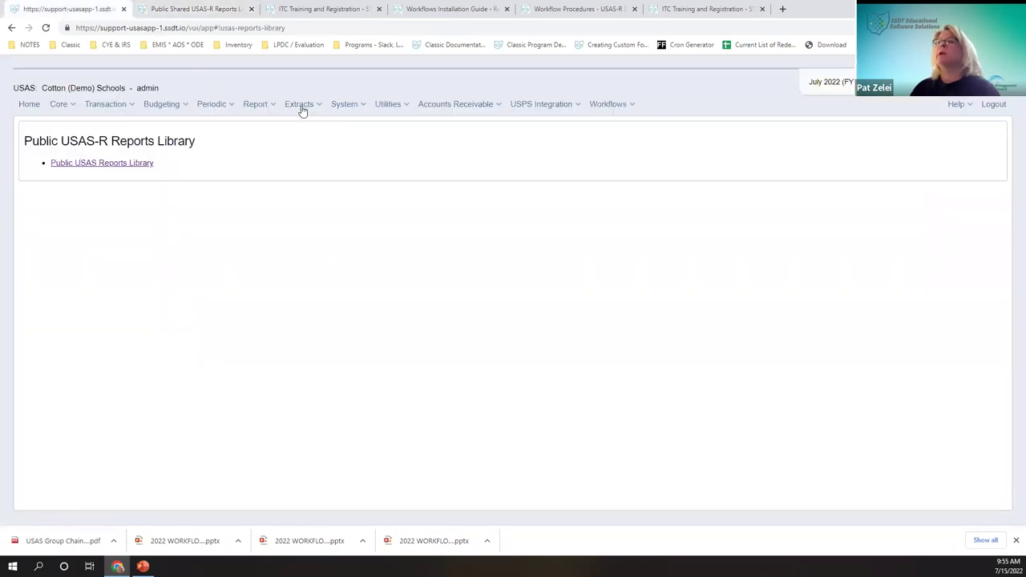
# Open Report > Report Library and start an Import Report, then cancel the file dialog
pyautogui.click(269, 106)
pyautogui.click(264, 131)
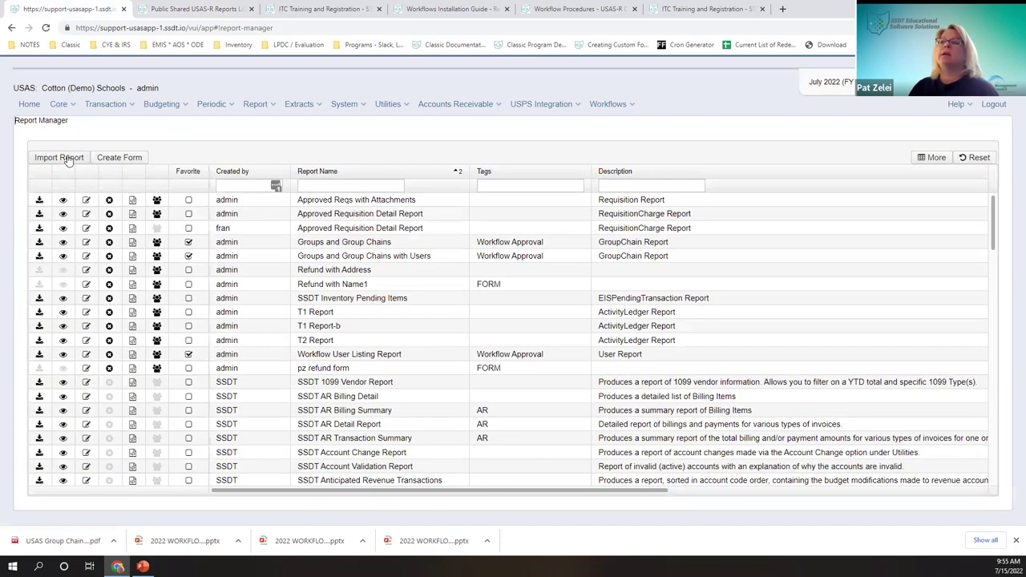
pyautogui.click(68, 158)
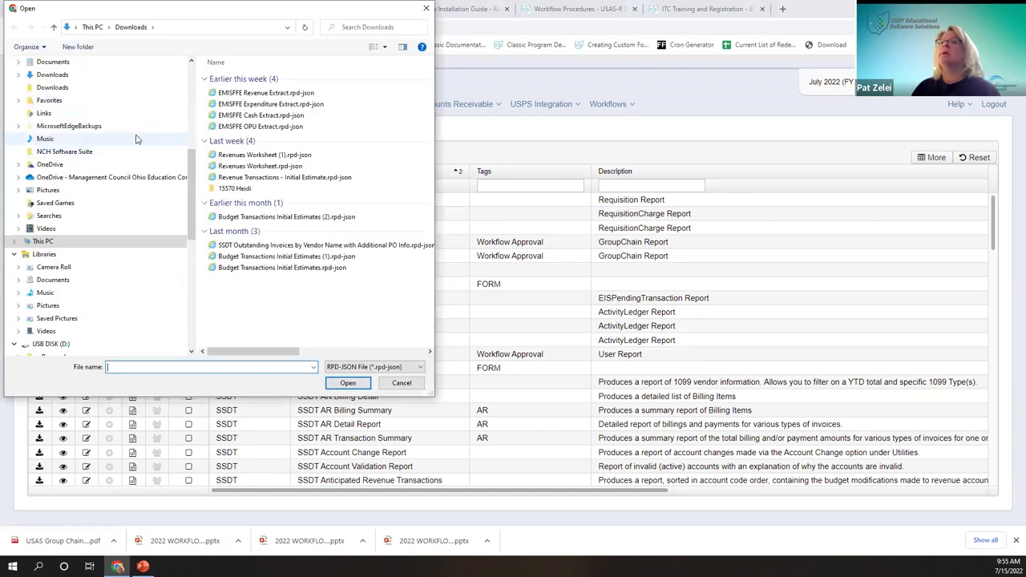
pyautogui.scroll(7, 183, 78)
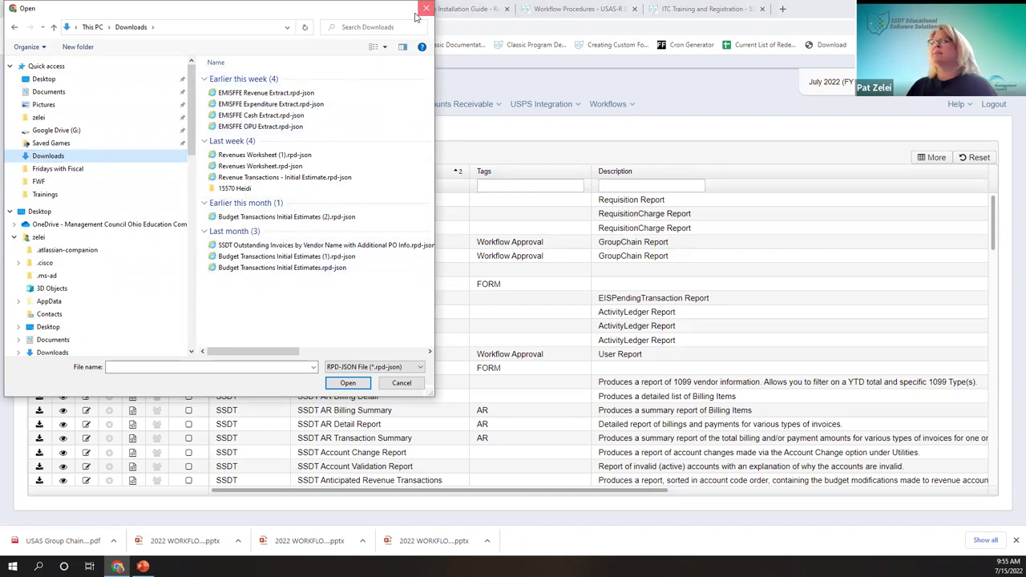
pyautogui.click(422, 10)
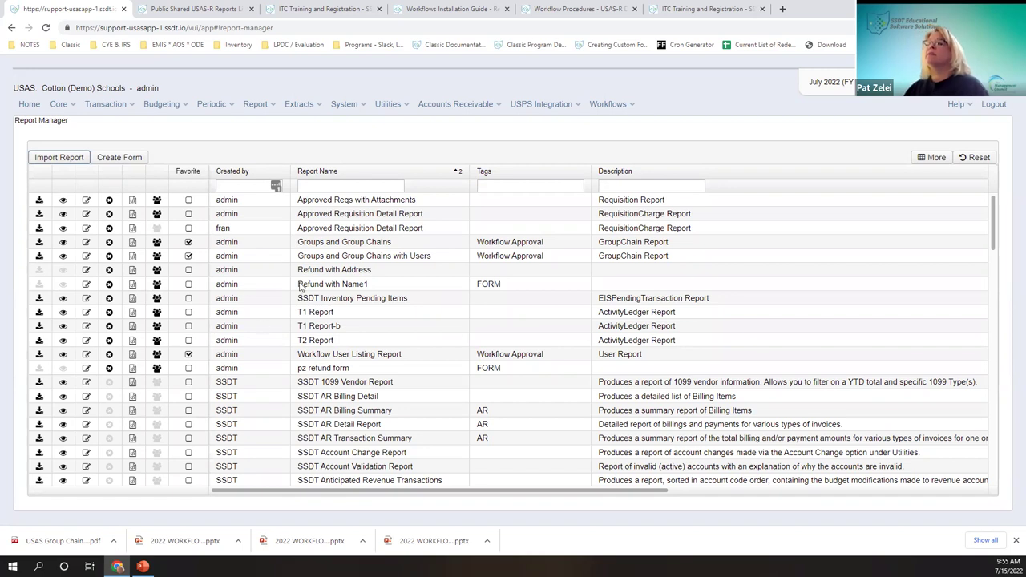
# Scroll the Report Manager's SSDT report list and bring up the System menu
pyautogui.scroll(-3, 300, 296)
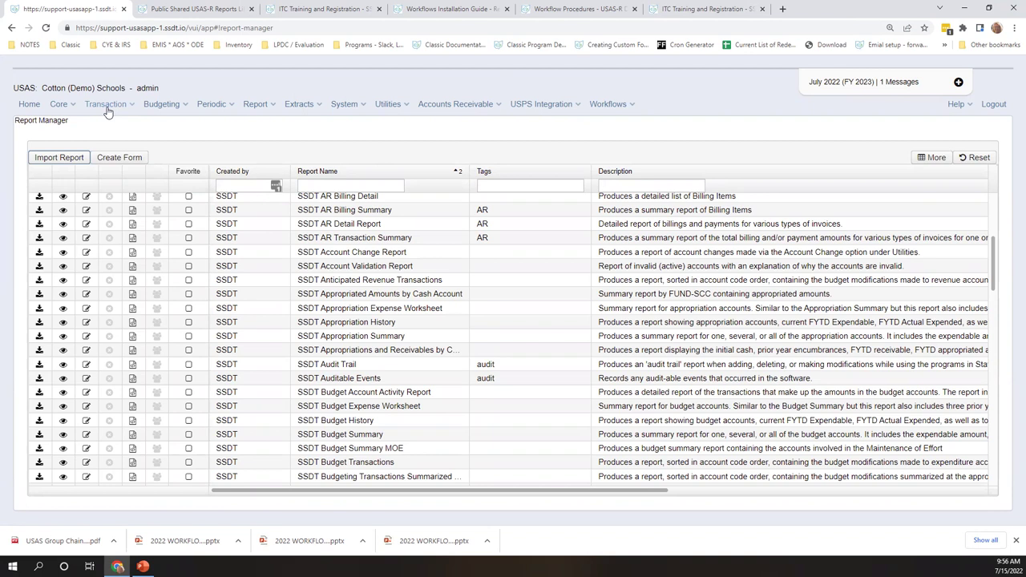
pyautogui.click(347, 105)
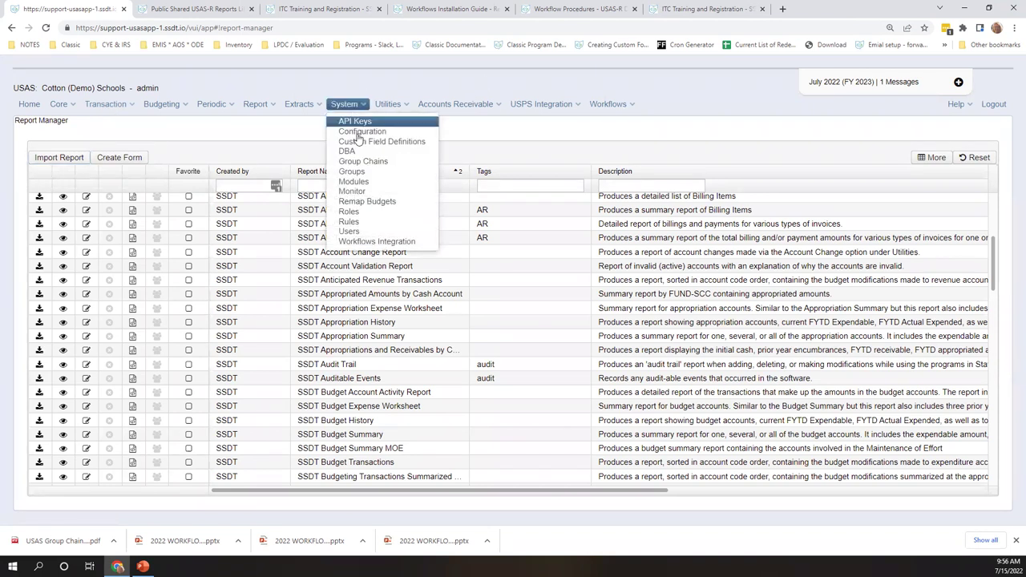
# Open System > Roles and inspect the Requisition Approver role's granted rights, then close them
pyautogui.click(360, 213)
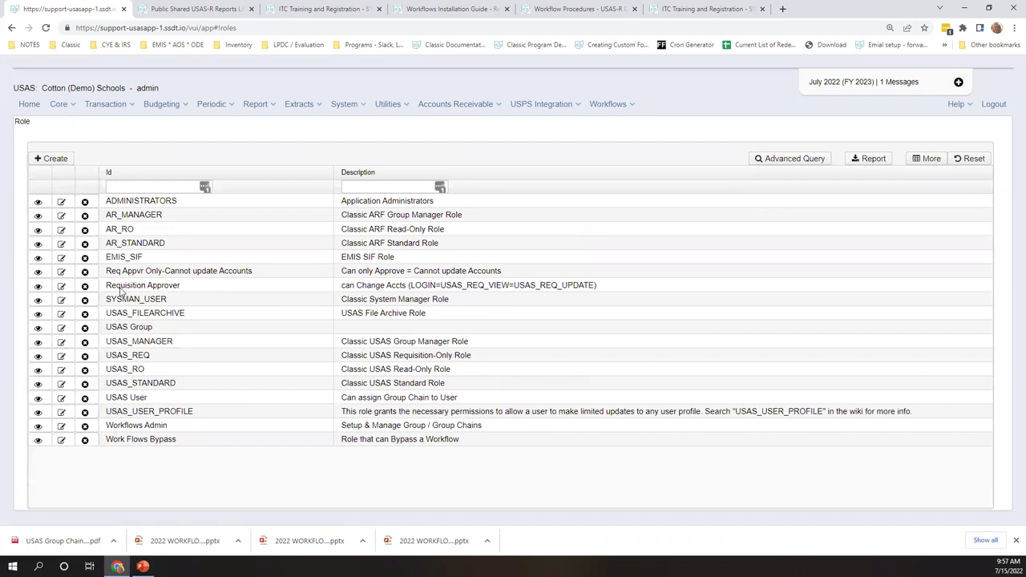
pyautogui.click(38, 285)
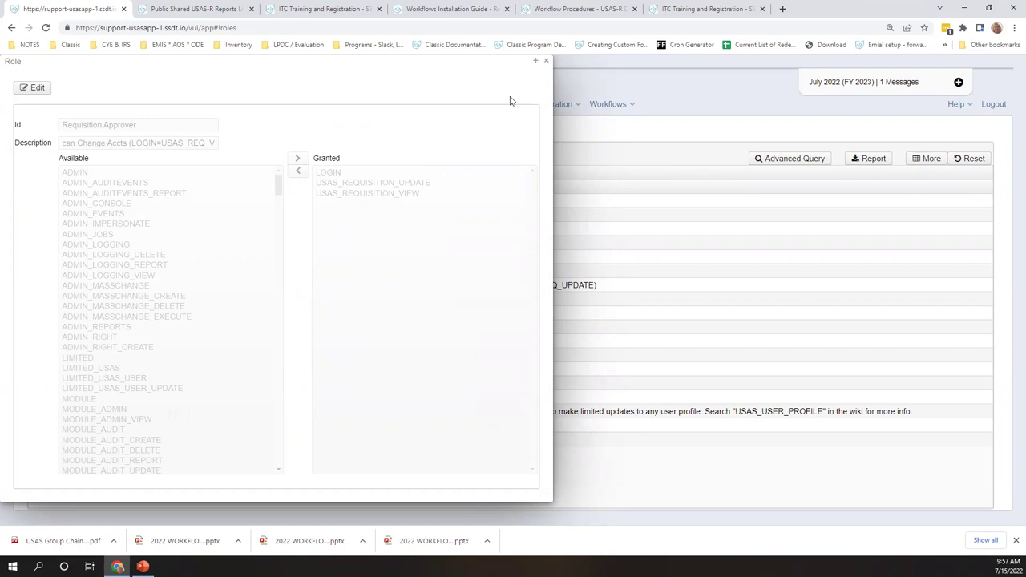
pyautogui.click(548, 61)
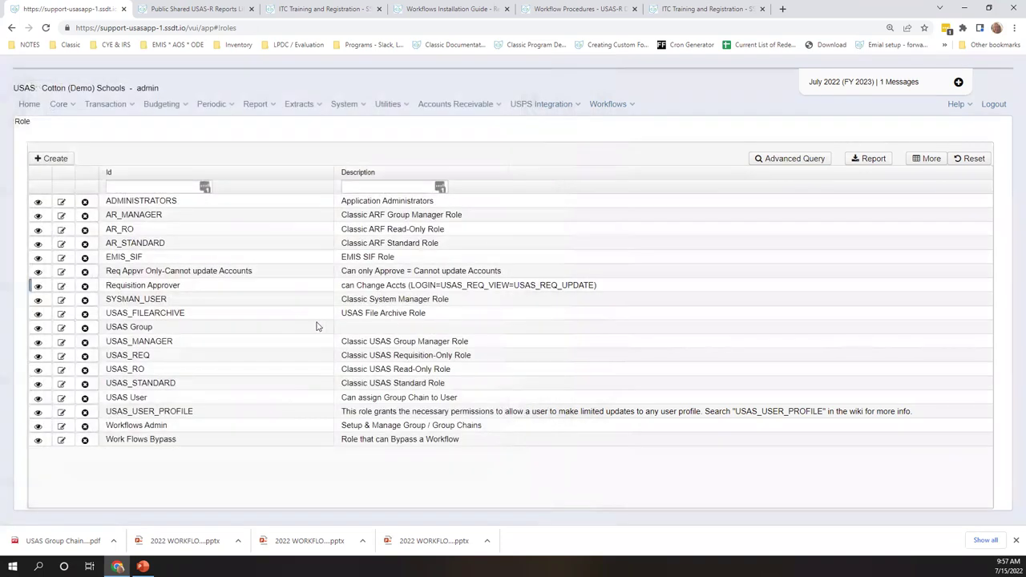
pyautogui.click(381, 105)
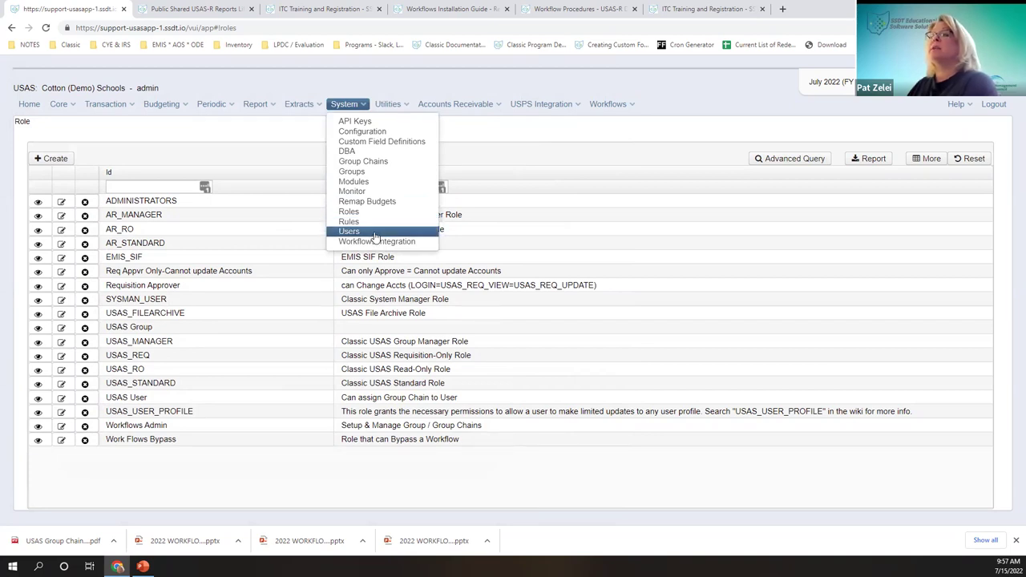
# Look over the System Users grid with the approvers' titles, then log out of the admin account
pyautogui.click(374, 233)
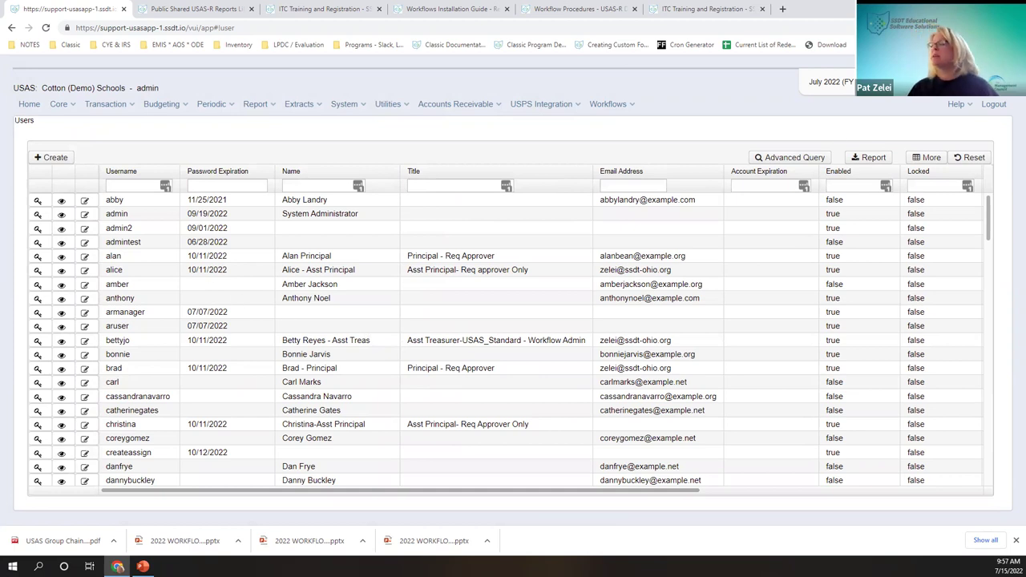
pyautogui.click(991, 104)
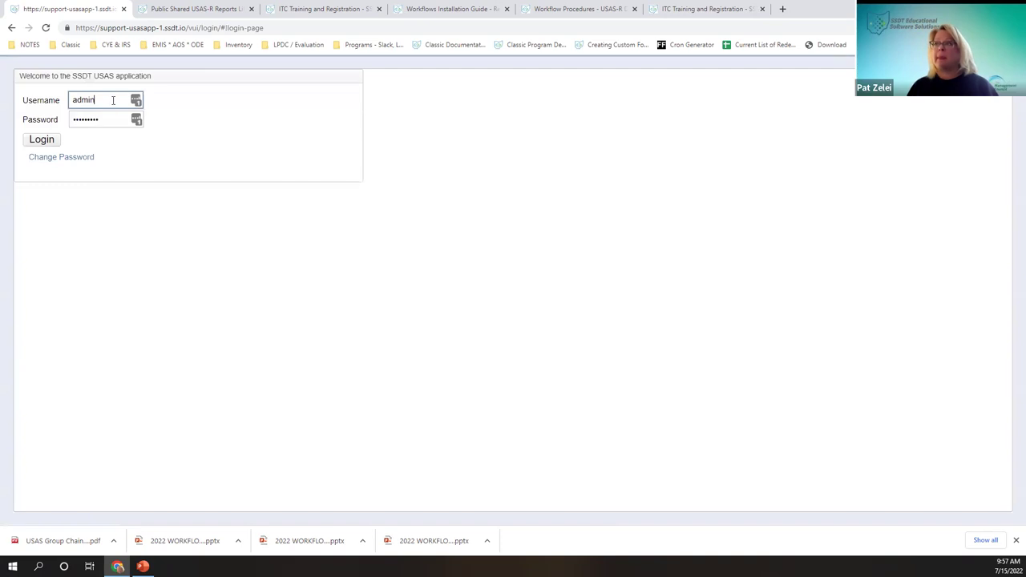
# Sign in as the first principal approver, decline LastPass saving, confirm no workflow tasks, and log out
pyautogui.write('alan')
pyautogui.press('Tab')
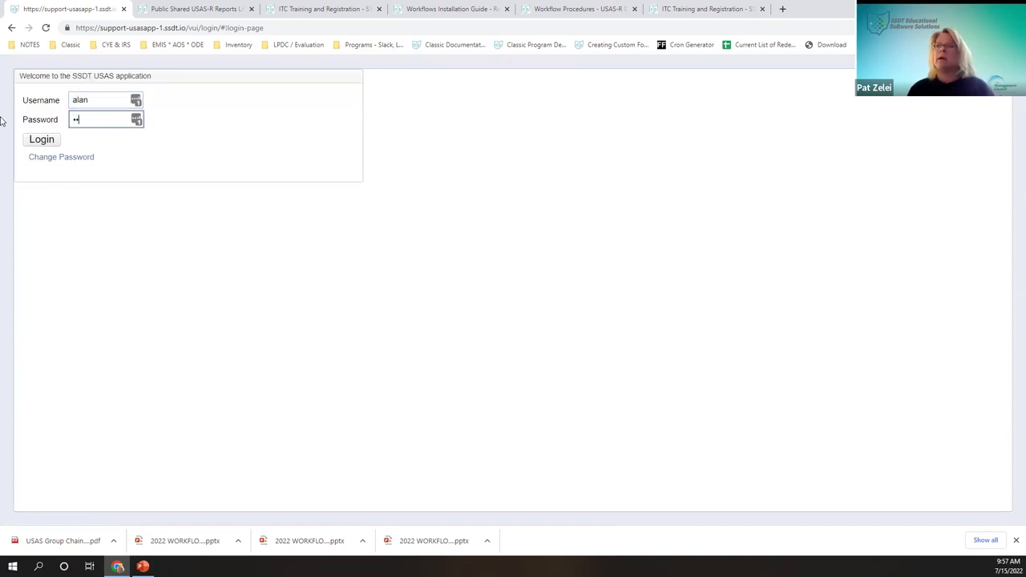
pyautogui.press('Return')
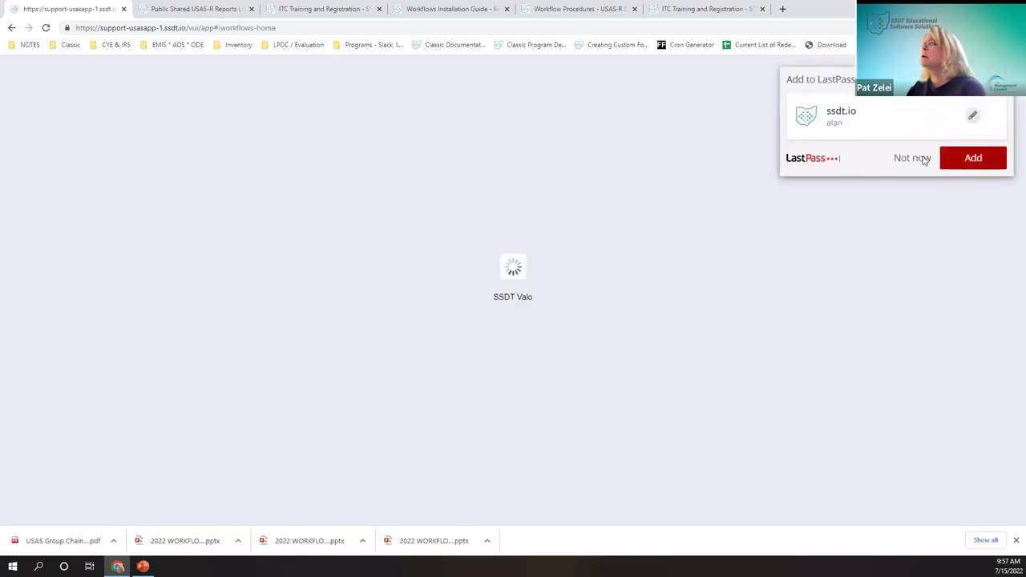
pyautogui.tripleClick(922, 159)
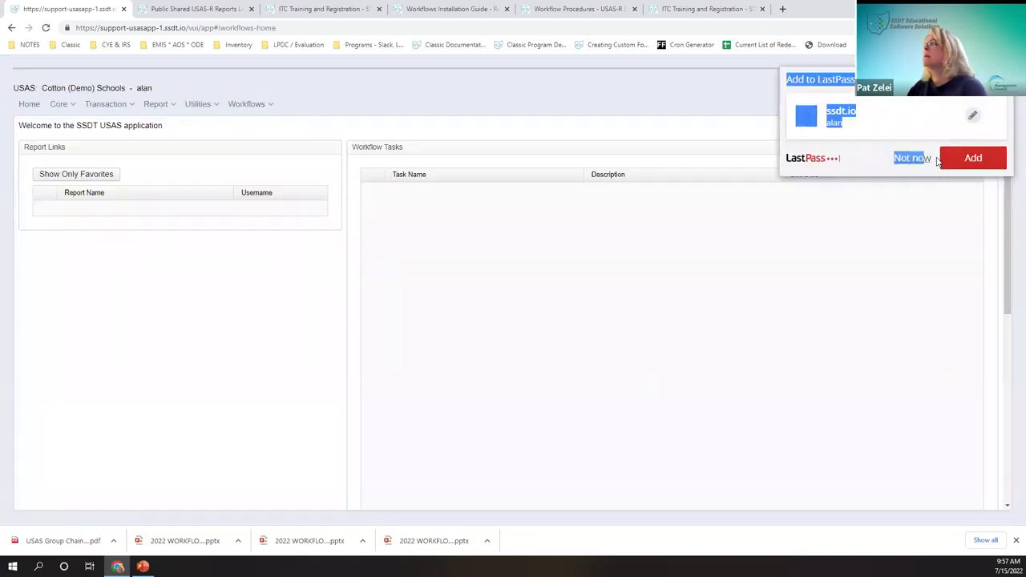
pyautogui.click(982, 158)
pyautogui.click(986, 108)
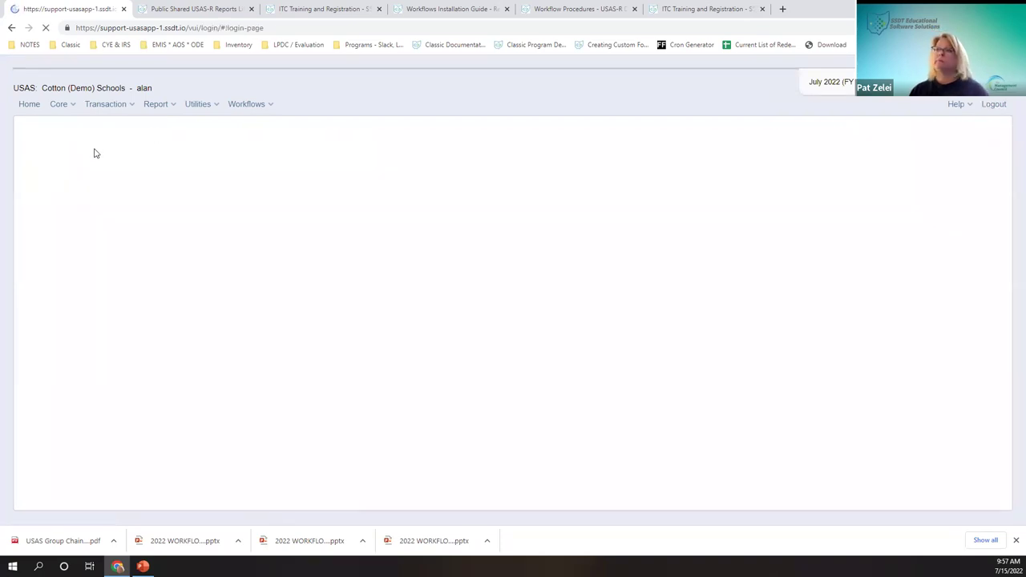
# Sign in as the second principal approver, decline saving the password, and log out
pyautogui.hotkey('ctrl', 'a')
pyautogui.write('brad')
pyautogui.press('Tab')
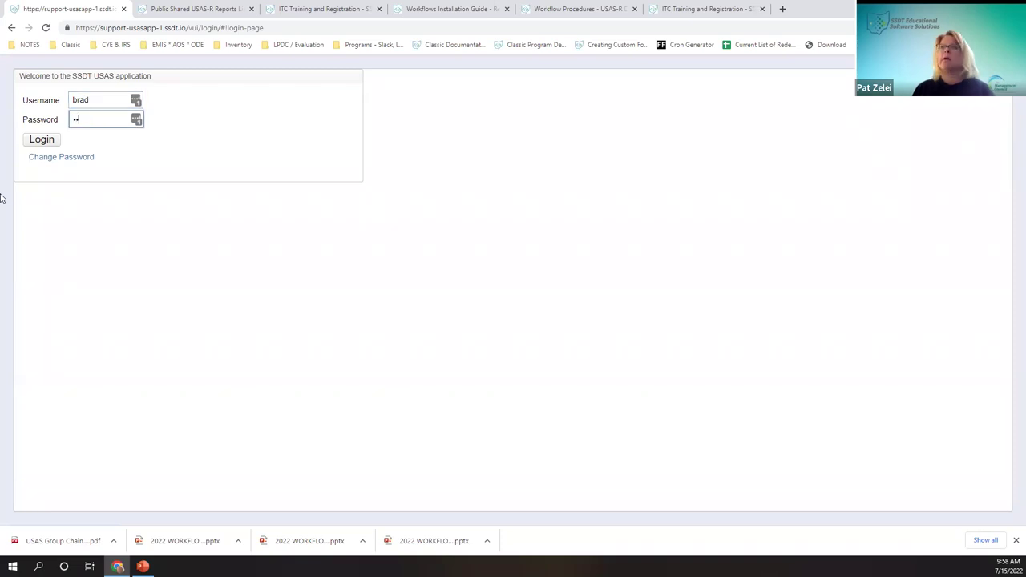
pyautogui.press('Return')
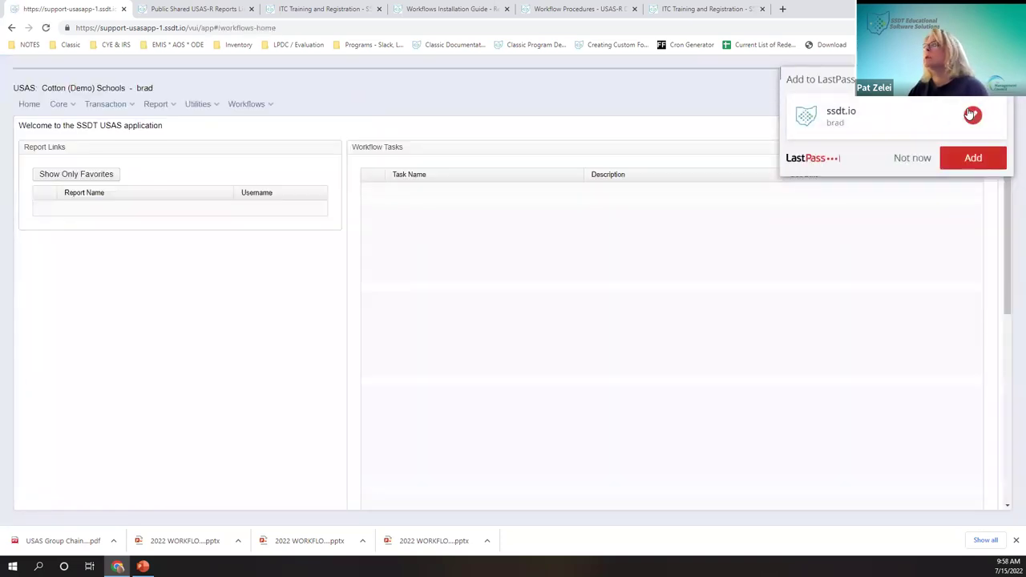
pyautogui.click(912, 158)
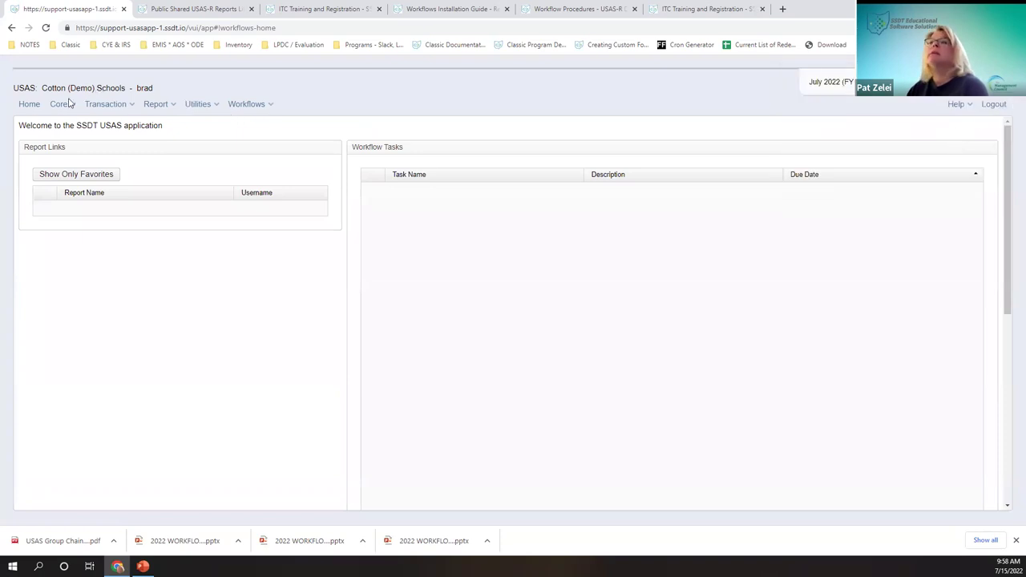
pyautogui.click(999, 108)
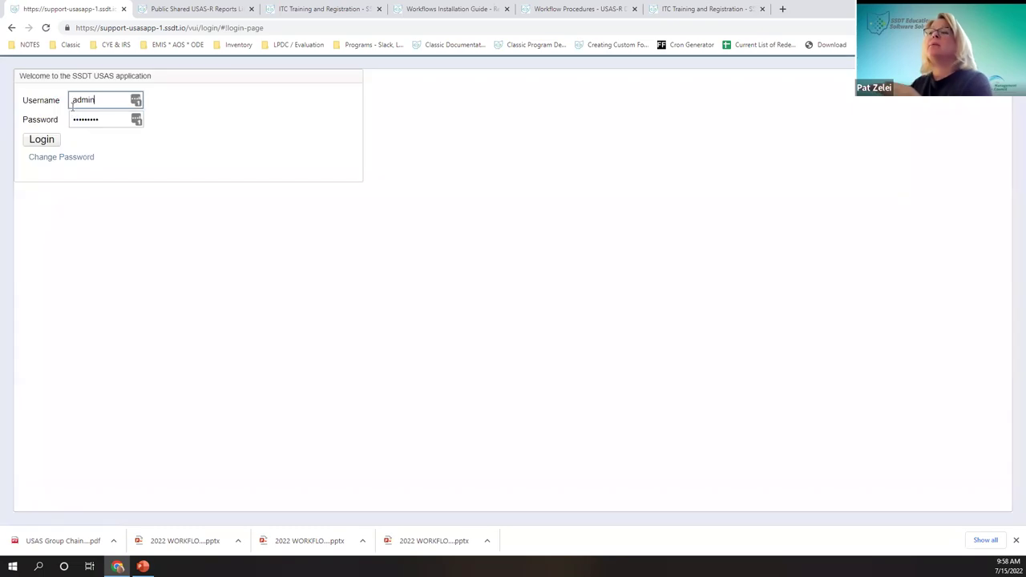
# Sign in as admin, view the System Users list sorted by Title, and log out
pyautogui.click(56, 145)
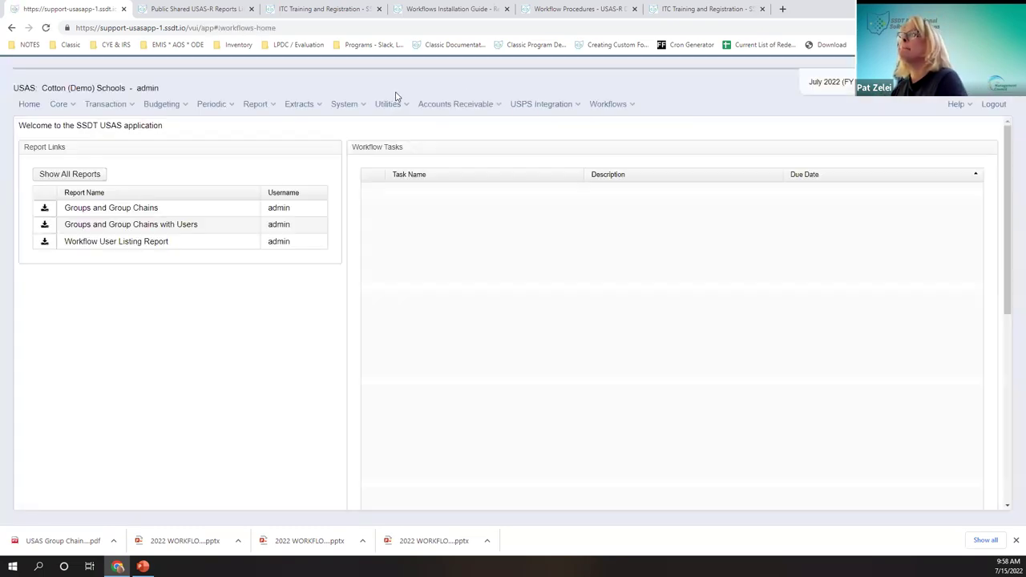
pyautogui.click(353, 104)
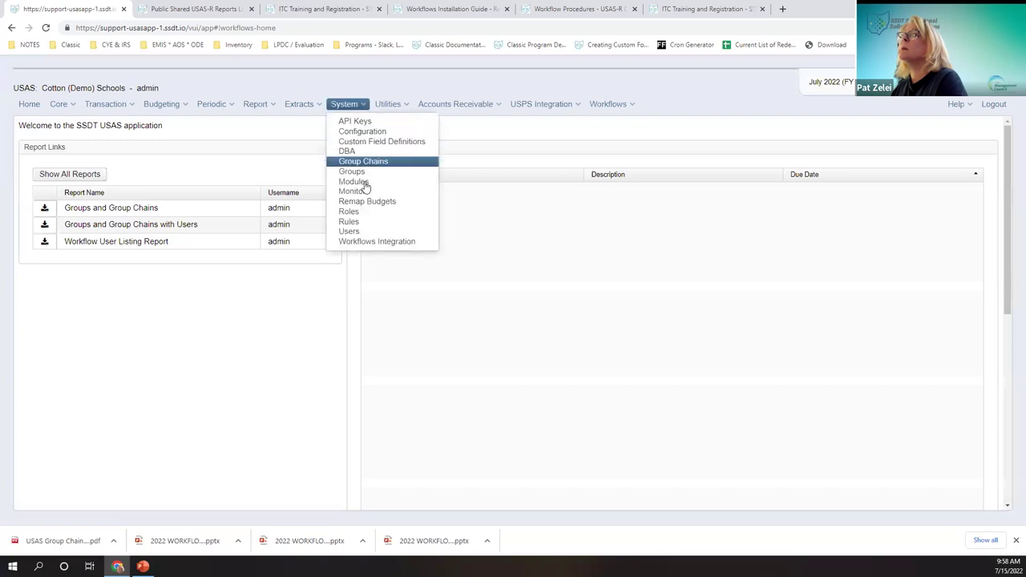
pyautogui.click(371, 232)
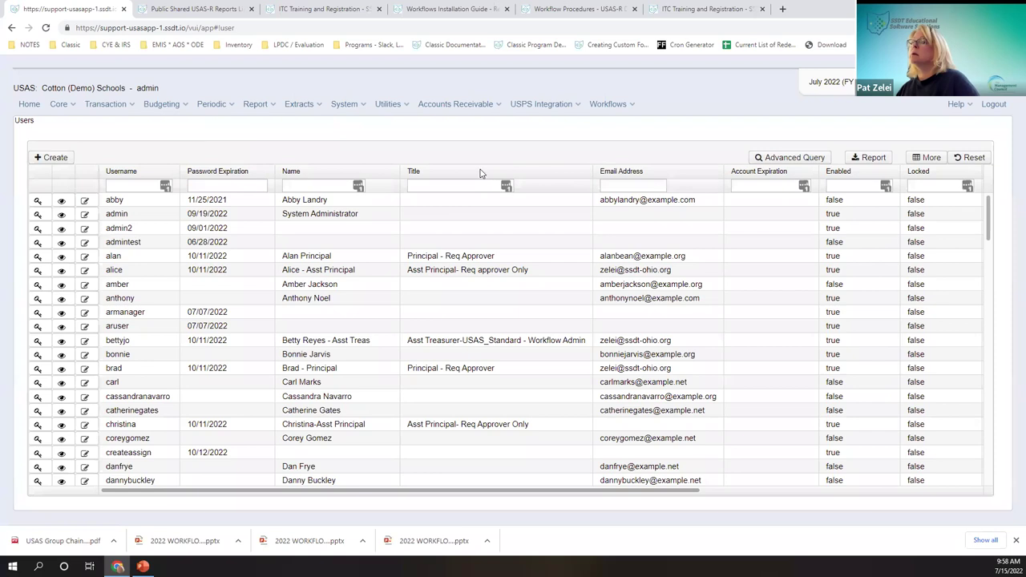
pyautogui.click(479, 173)
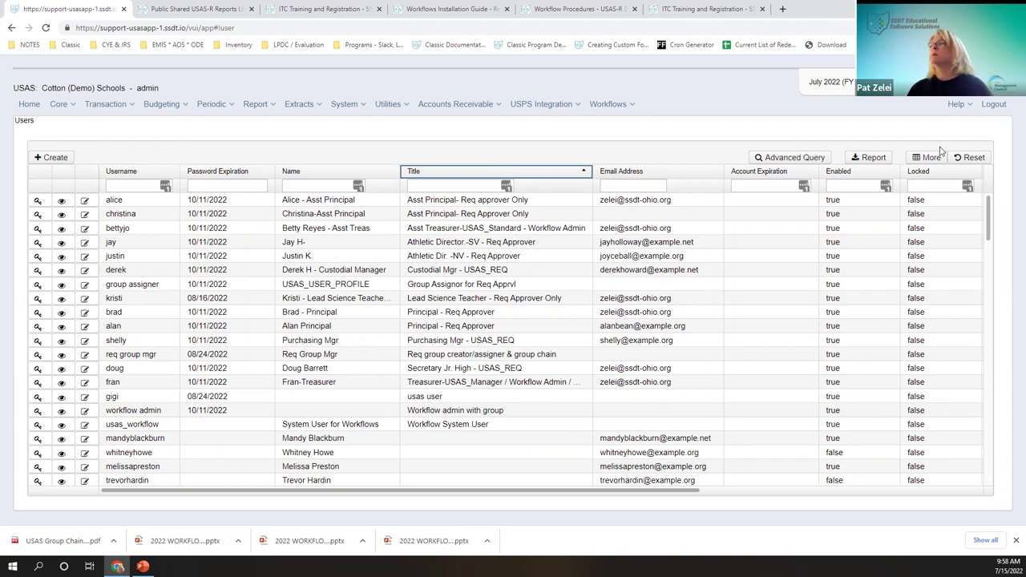
pyautogui.click(994, 105)
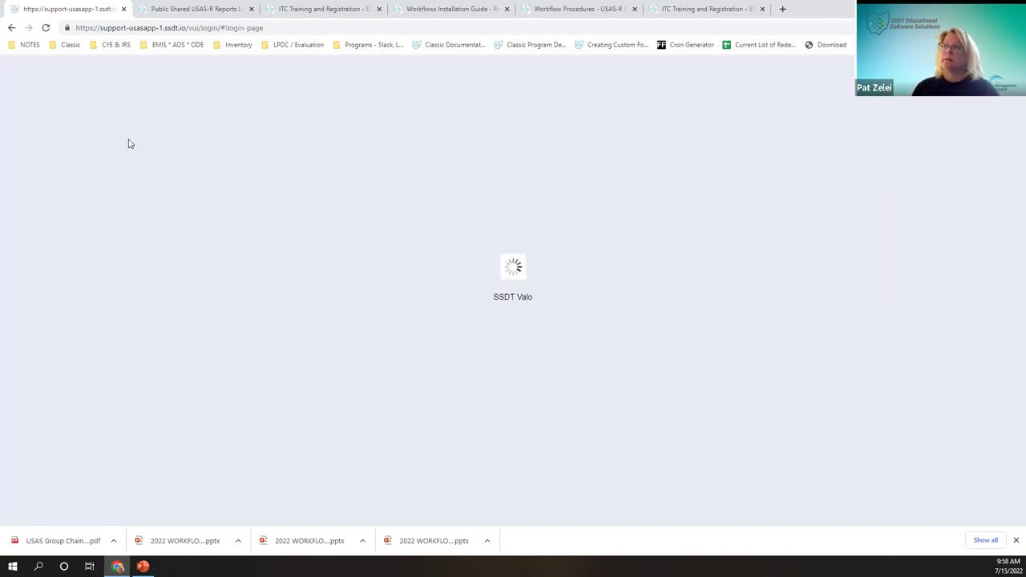
# Sign in again with the administrator's username and password, declining the password-saving prompt
pyautogui.write('a')
pyautogui.press('BackSpace')
pyautogui.write('a')
pyautogui.press('Tab')
pyautogui.write('••••••')
pyautogui.press('Return')
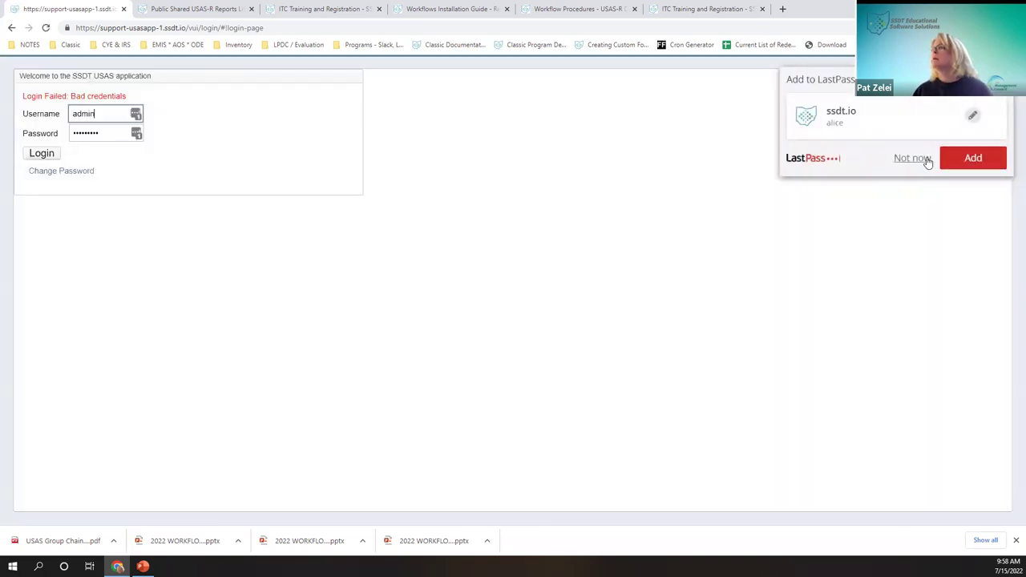
pyautogui.click(912, 157)
# Replace the prefilled username, enter the password and submit, declining the save prompt
pyautogui.moveTo(100, 114); pyautogui.dragTo(5, 122)
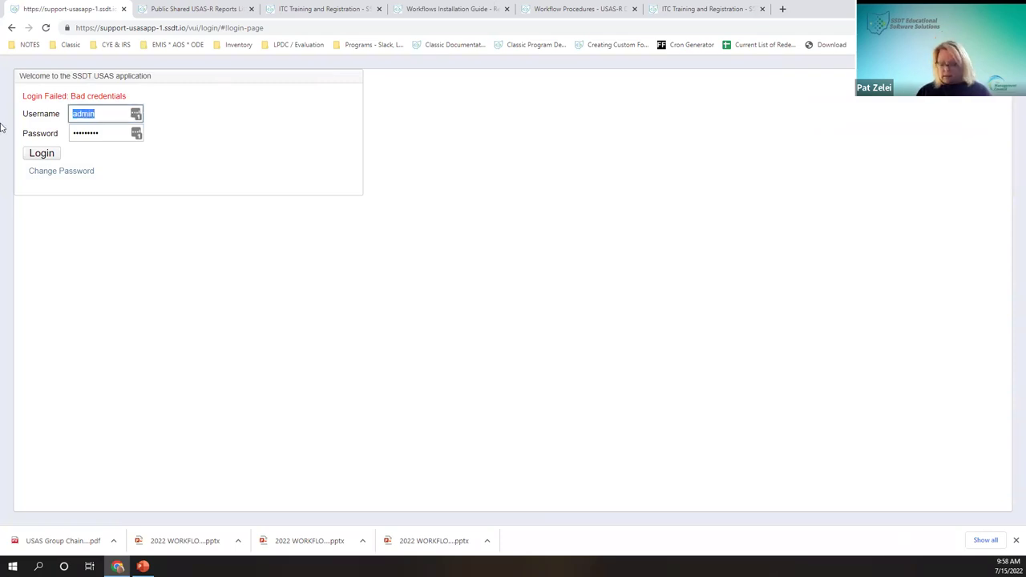
pyautogui.write('shelly')
pyautogui.press('Tab')
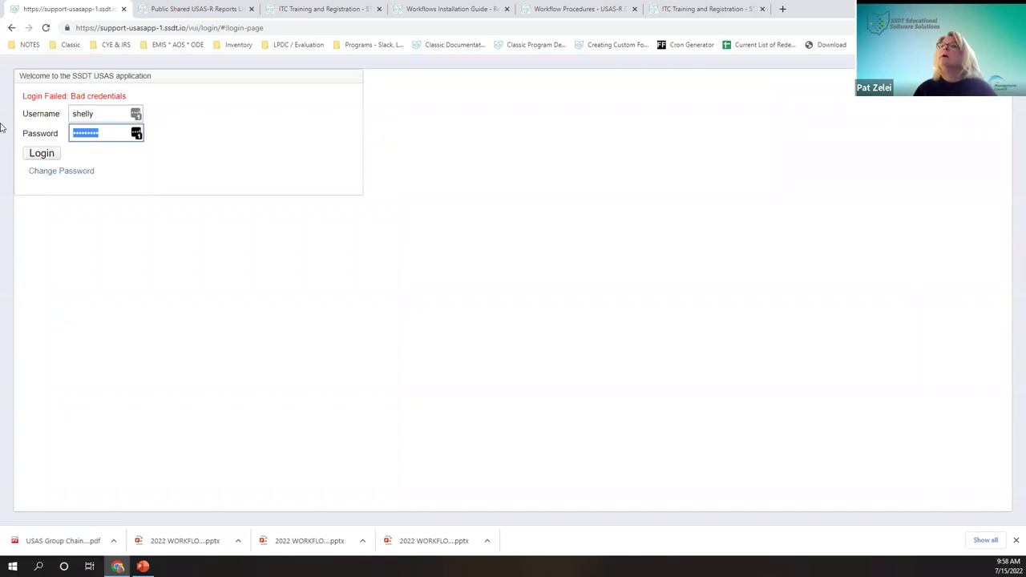
pyautogui.hotkey('shift', 'Tab')
pyautogui.write('a')
pyautogui.press('Tab')
pyautogui.press('Return')
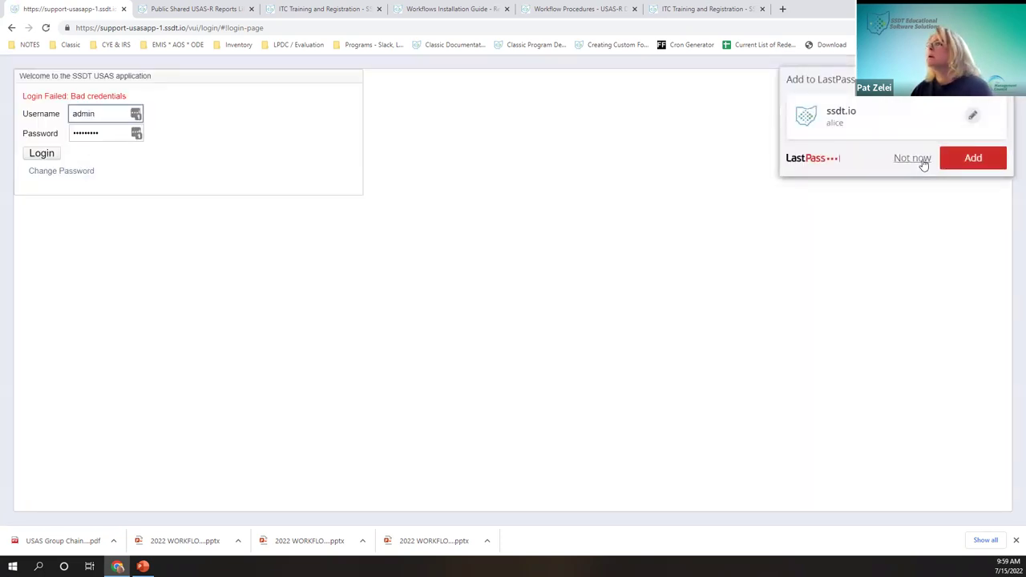
pyautogui.click(914, 158)
# Sign in with the filled admin credentials, review the System Users list, and log out
pyautogui.click(56, 156)
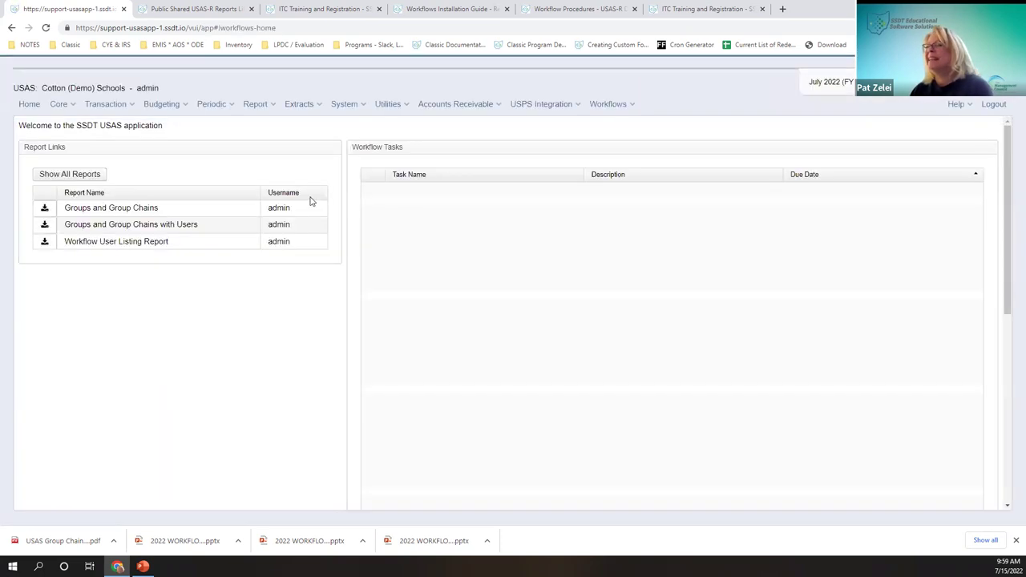
pyautogui.click(353, 105)
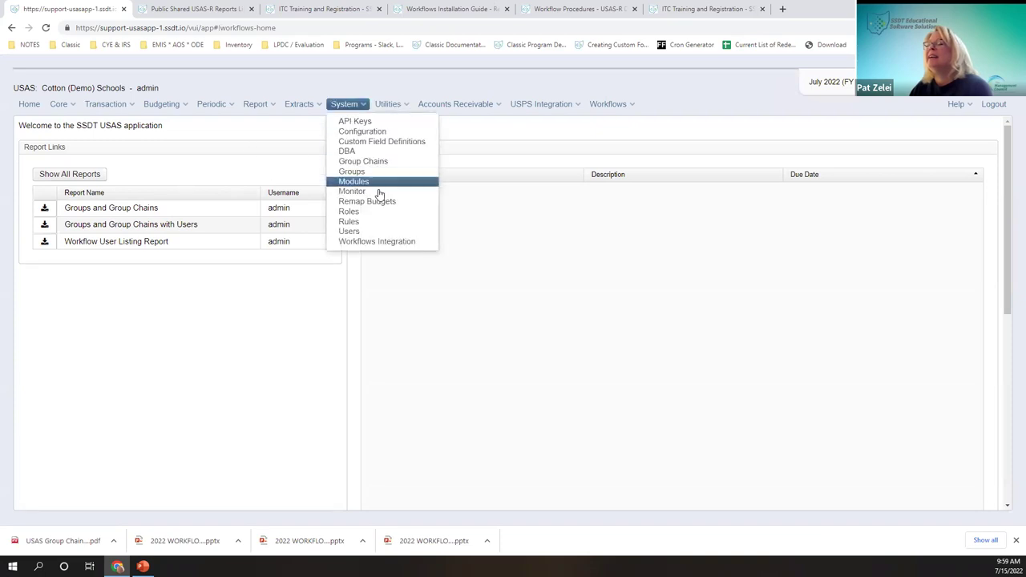
pyautogui.click(381, 231)
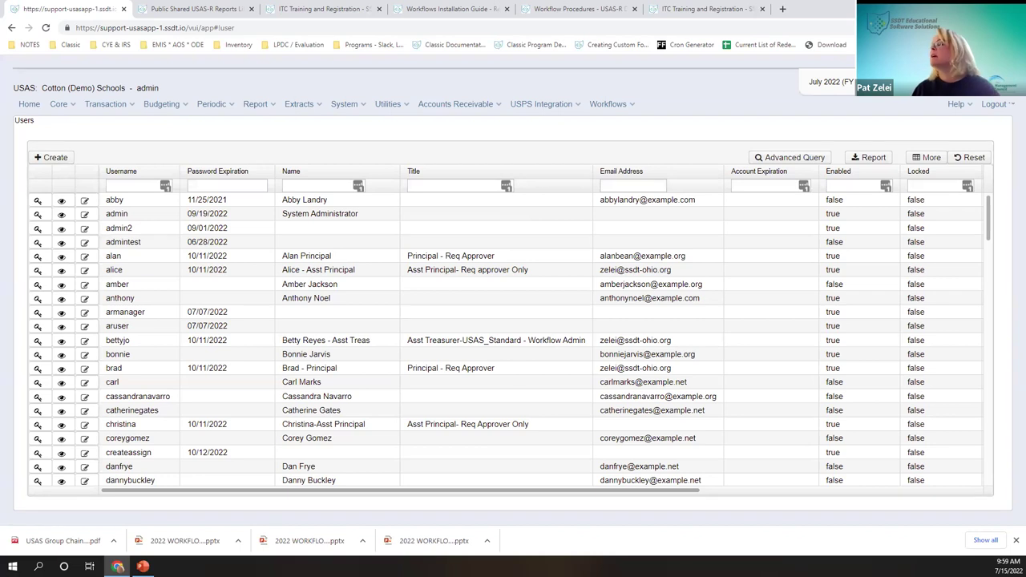
pyautogui.click(1001, 105)
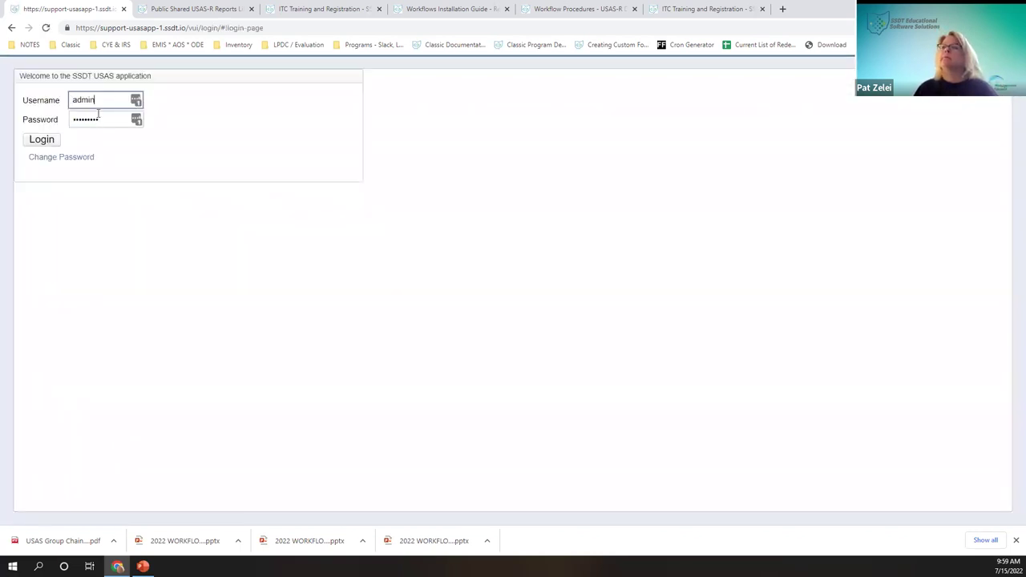
# Sign in as the requisitioner and dismiss the password-saving prompt
pyautogui.press('BackSpace')
pyautogui.press('BackSpace')
pyautogui.press('BackSpace')
pyautogui.write('doug')
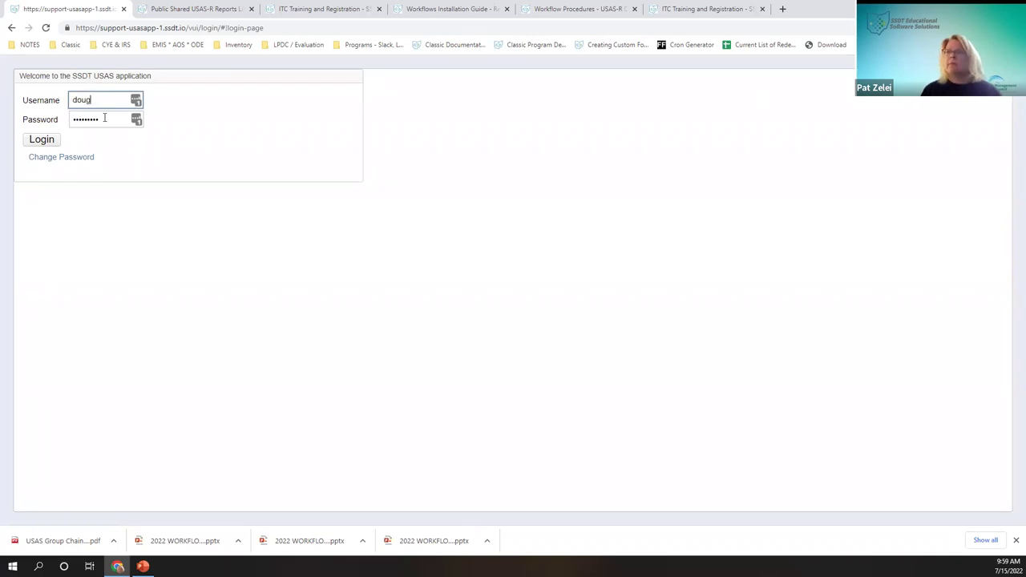
pyautogui.press('Tab')
pyautogui.write('******')
pyautogui.press('Return')
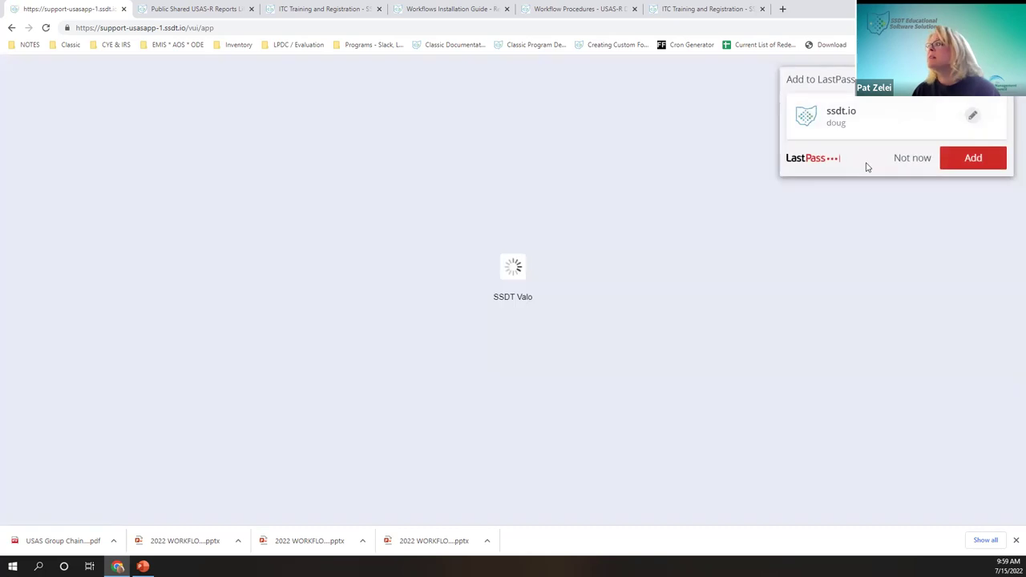
pyautogui.click(916, 159)
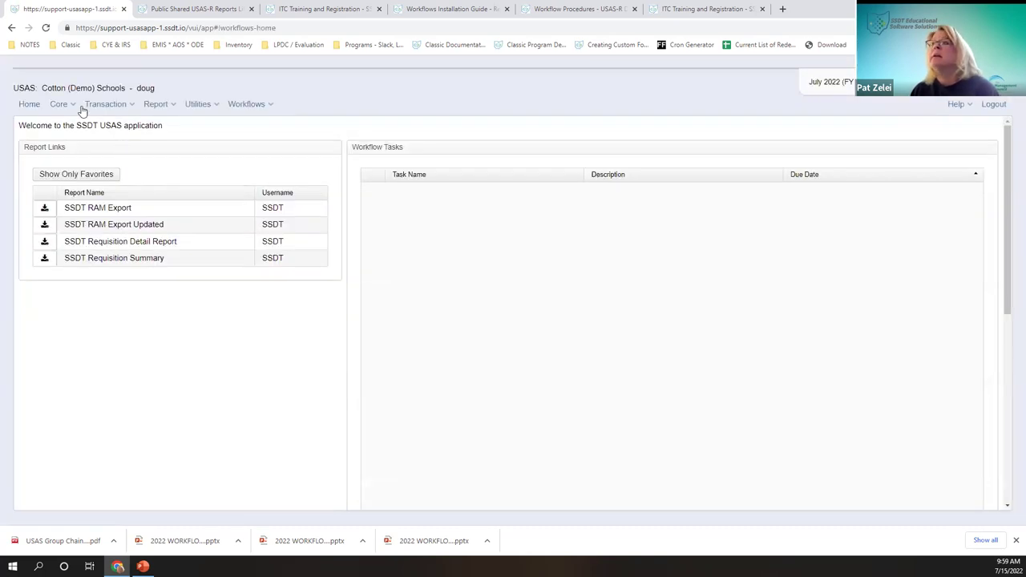
pyautogui.click(62, 109)
# Submit the Toledo Zoo requisition from Transaction > Requisitions to the High School chain, then log out
pyautogui.click(111, 105)
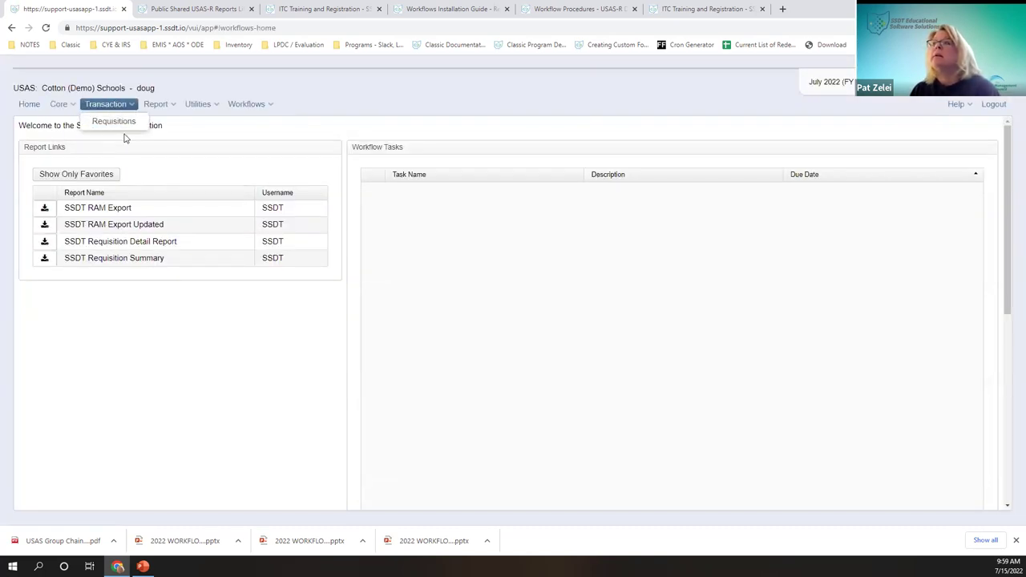
pyautogui.click(122, 127)
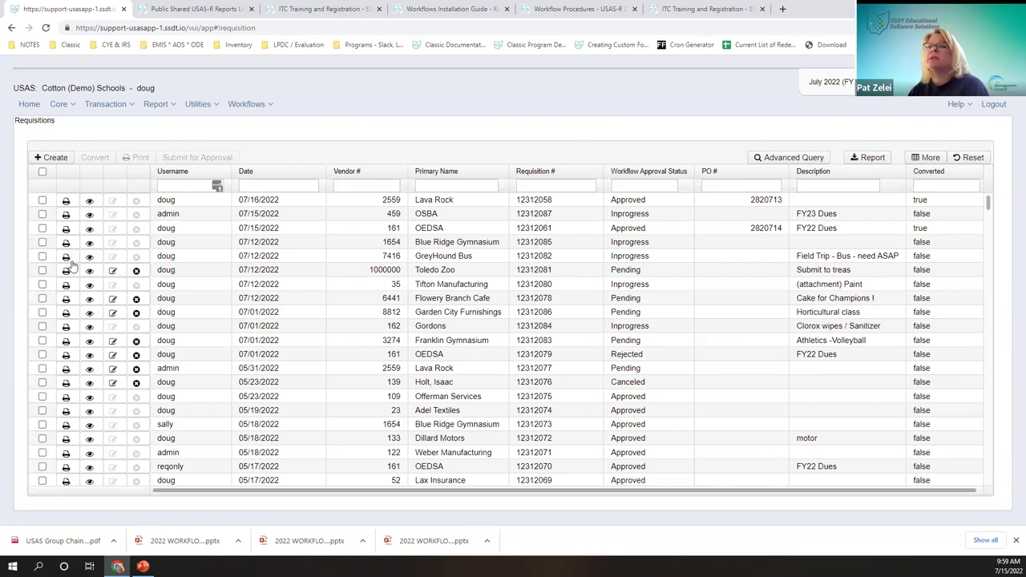
pyautogui.click(45, 270)
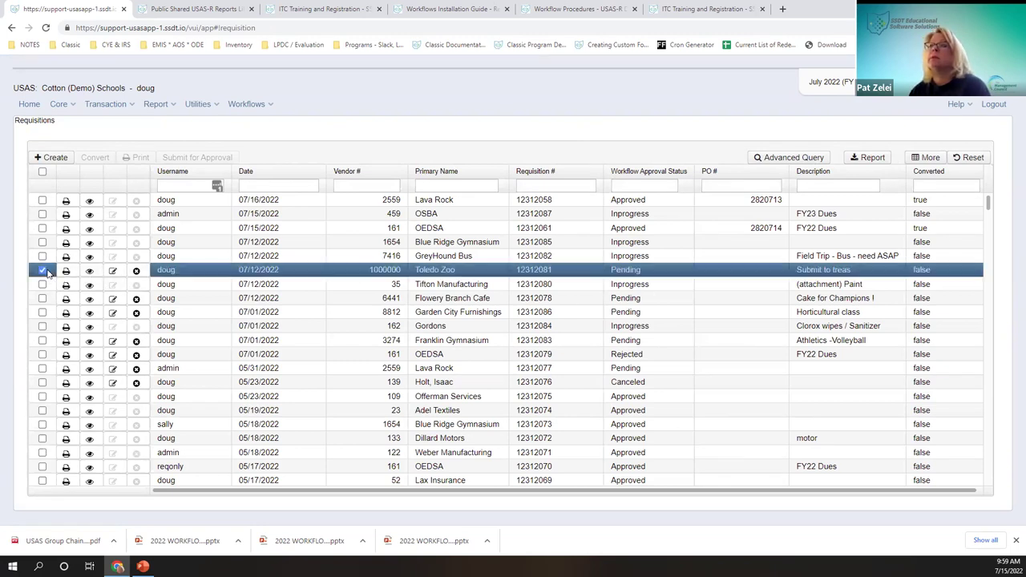
pyautogui.click(196, 158)
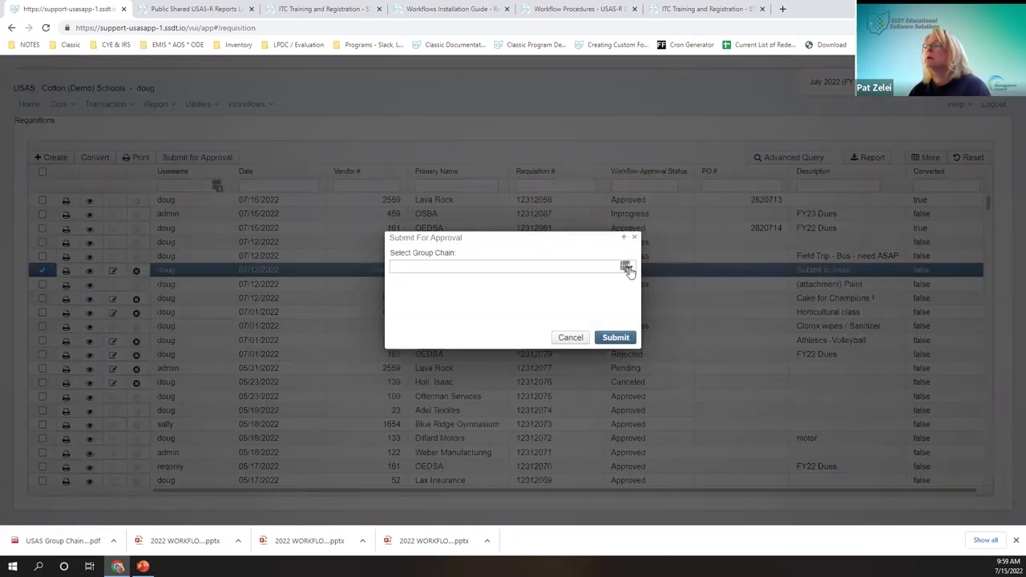
pyautogui.click(625, 267)
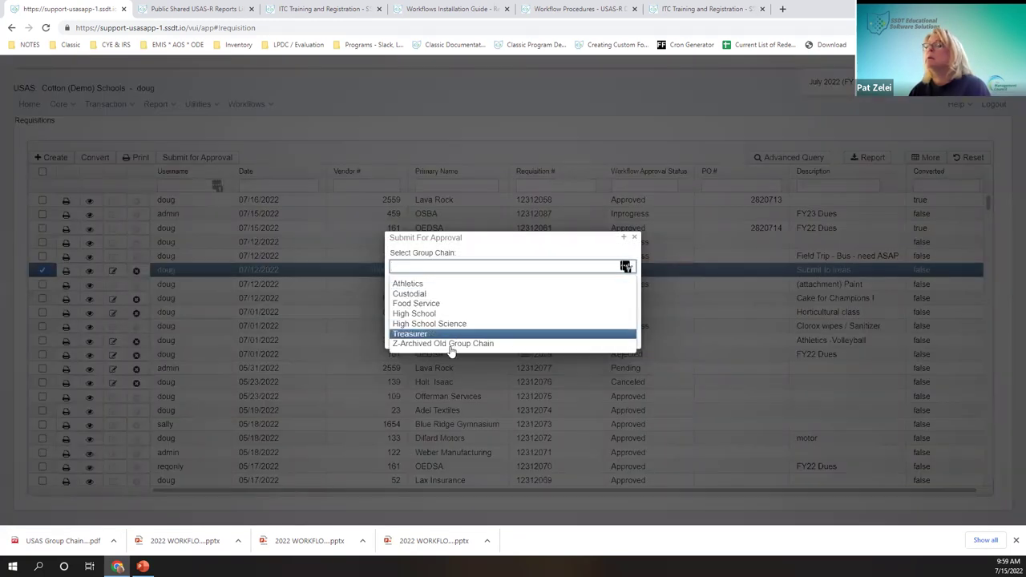
pyautogui.click(431, 316)
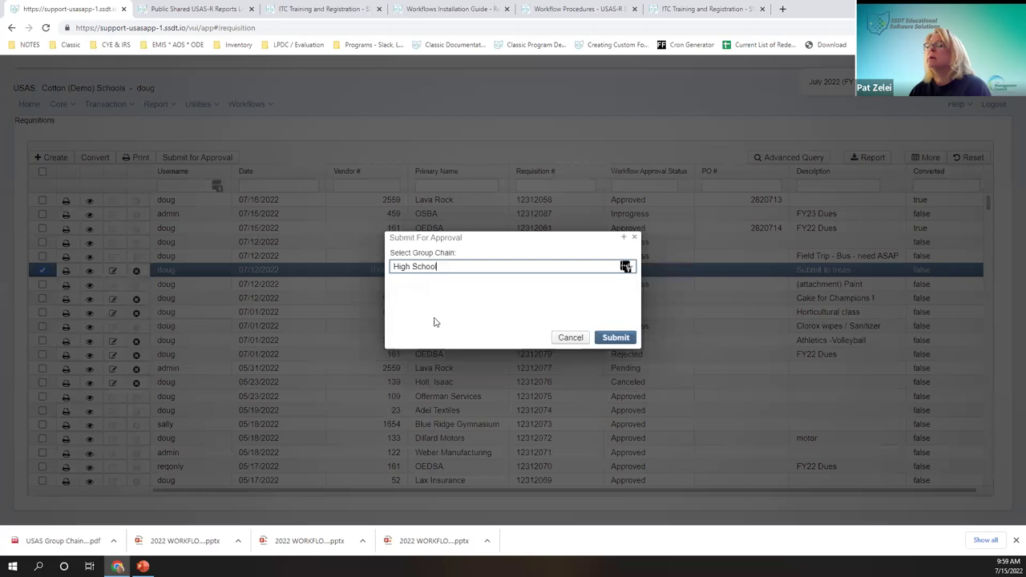
pyautogui.click(615, 338)
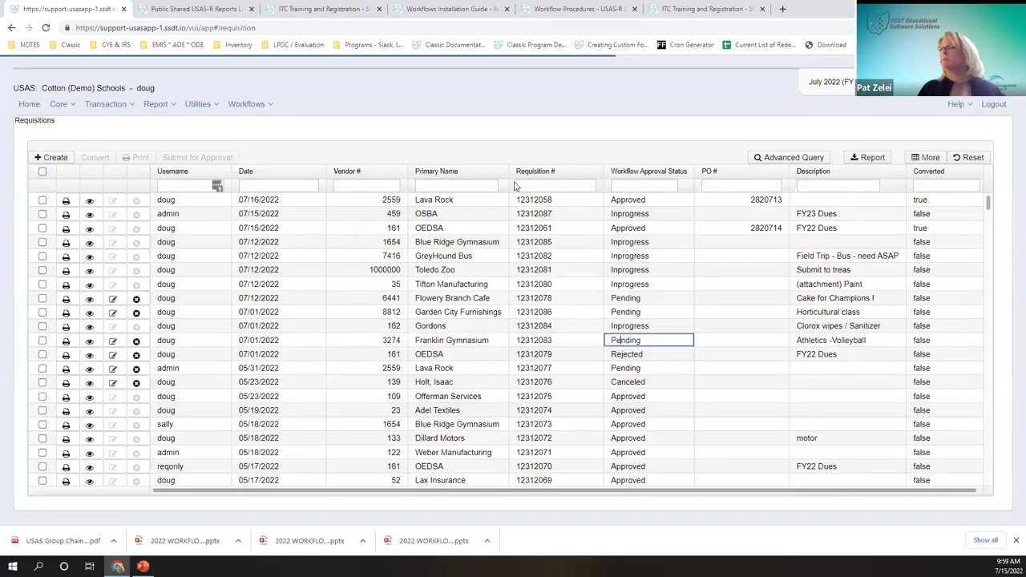
pyautogui.click(993, 104)
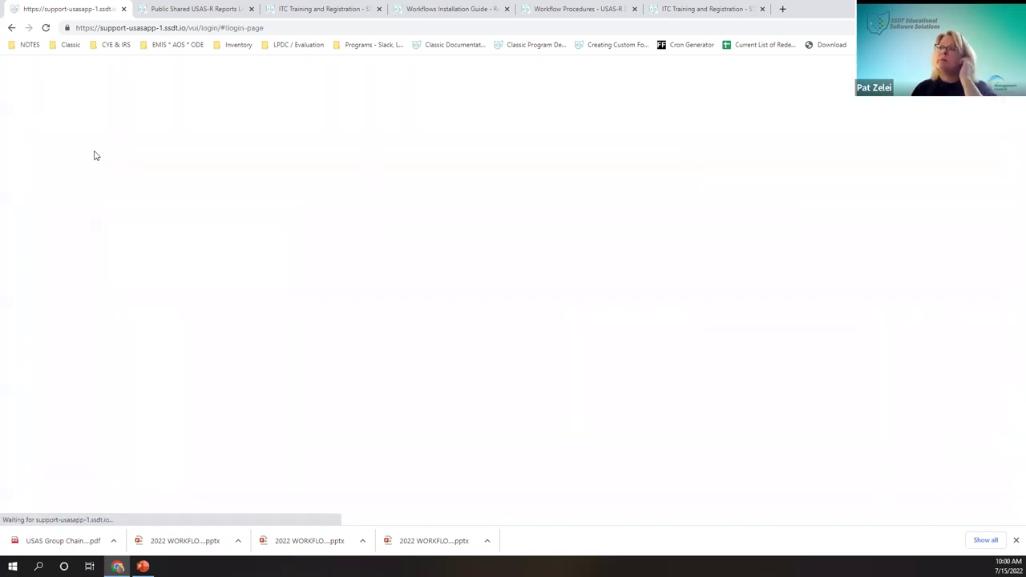
# Sign in as the principal approver and dismiss the password-saving prompt
pyautogui.write('brad')
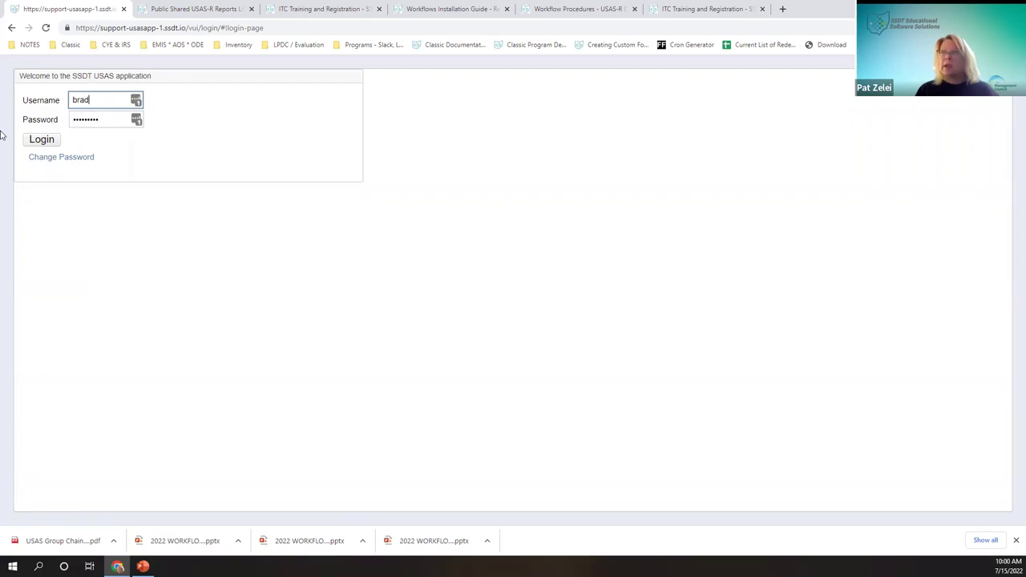
pyautogui.press('Tab')
pyautogui.write('p')
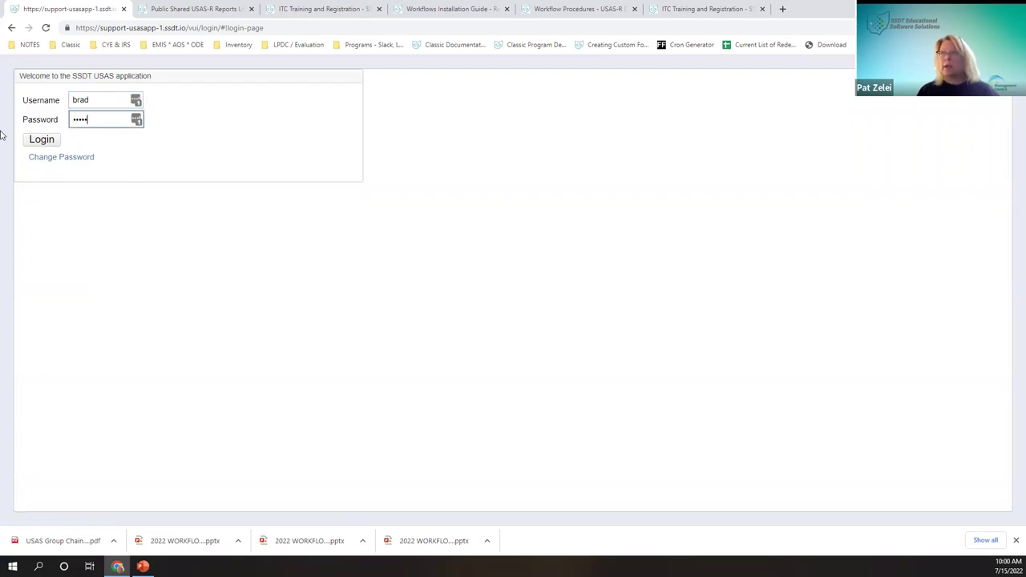
pyautogui.press('Return')
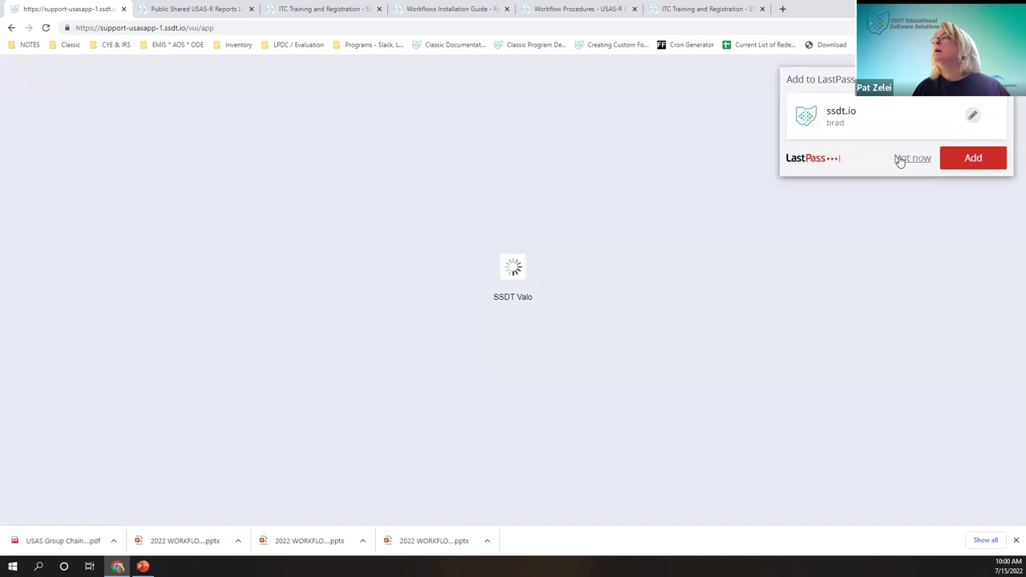
pyautogui.click(897, 158)
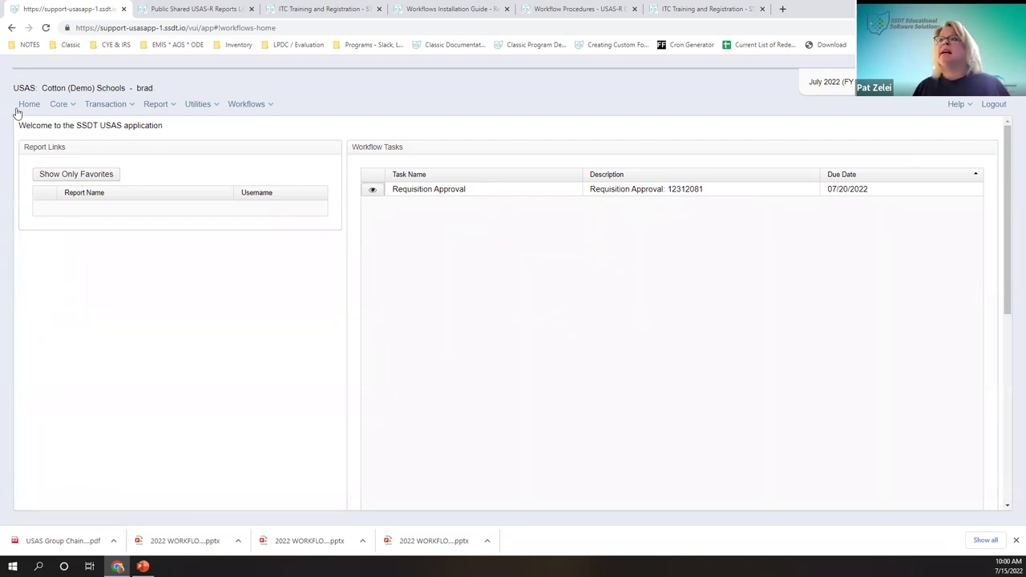
pyautogui.click(268, 105)
pyautogui.moveTo(270, 121)
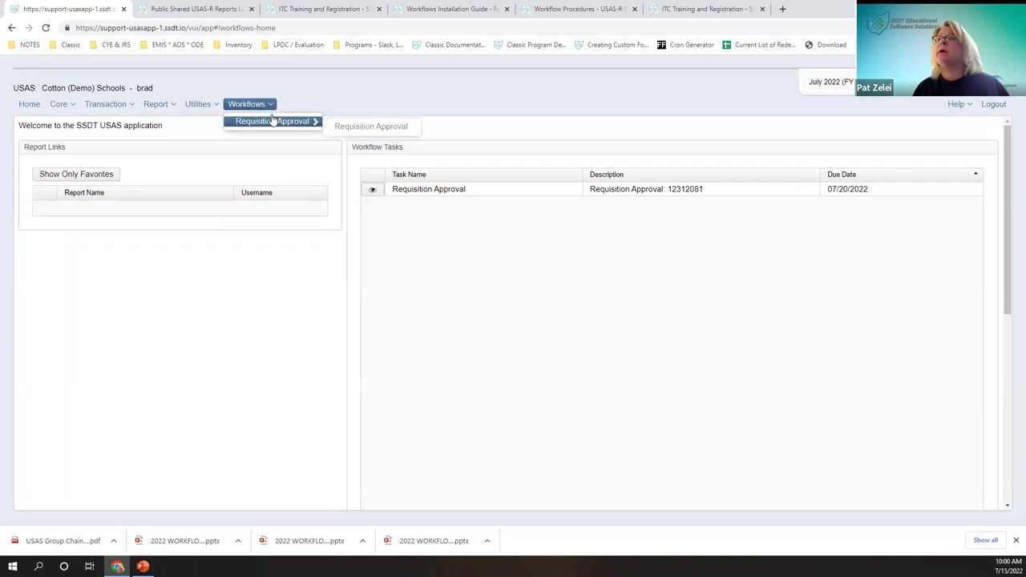
pyautogui.click(348, 130)
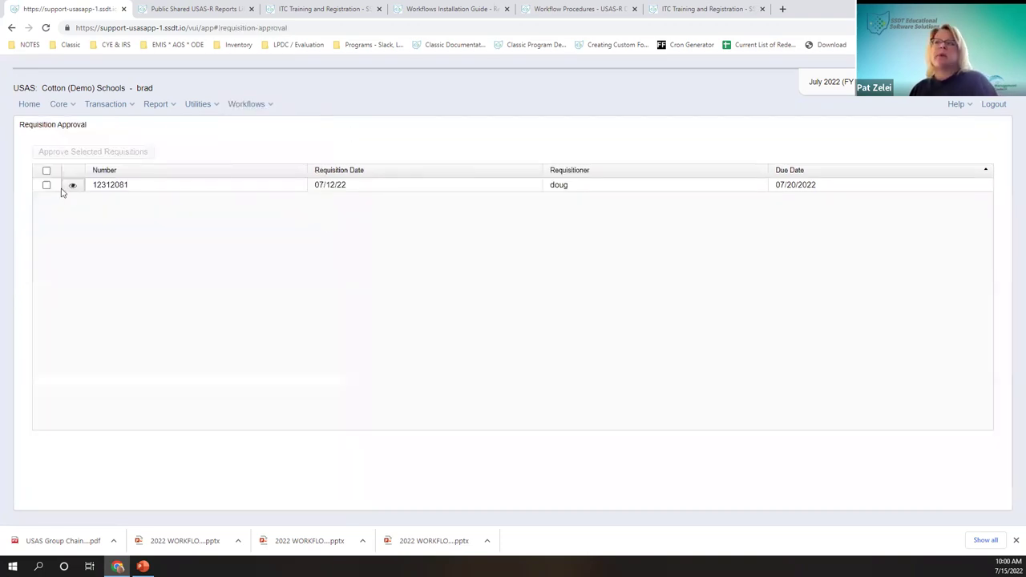
pyautogui.click(47, 185)
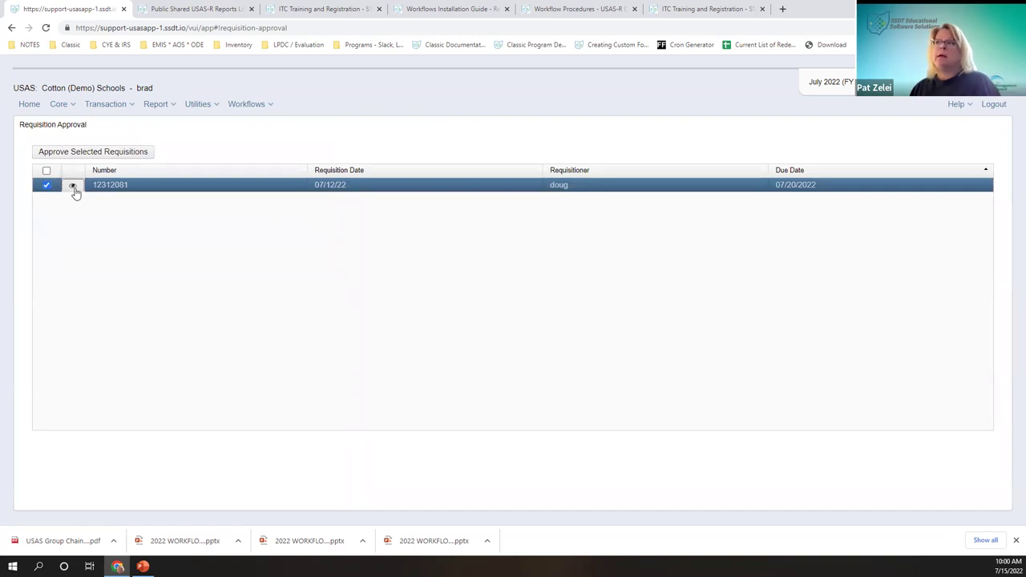
pyautogui.click(72, 186)
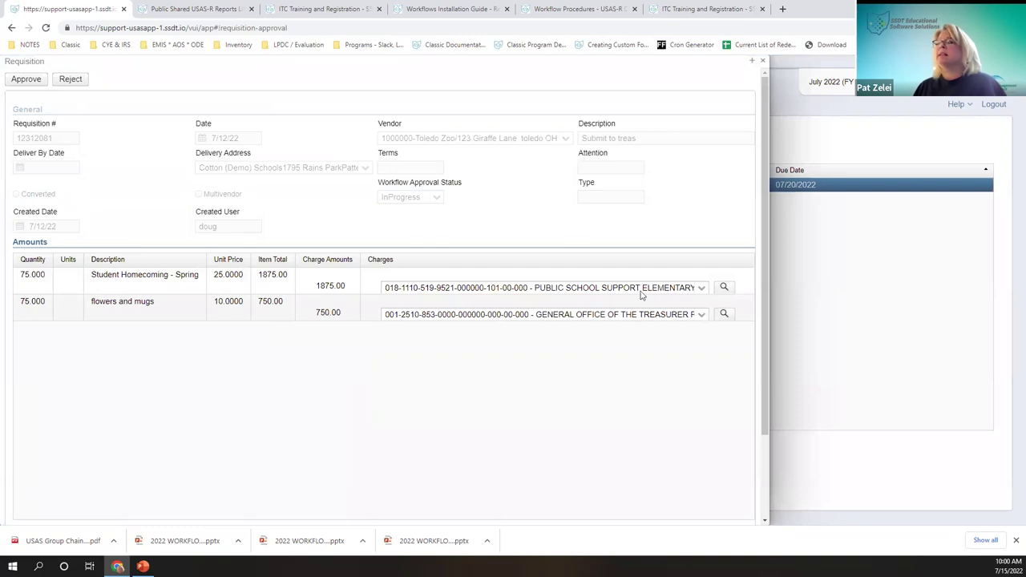
pyautogui.click(703, 289)
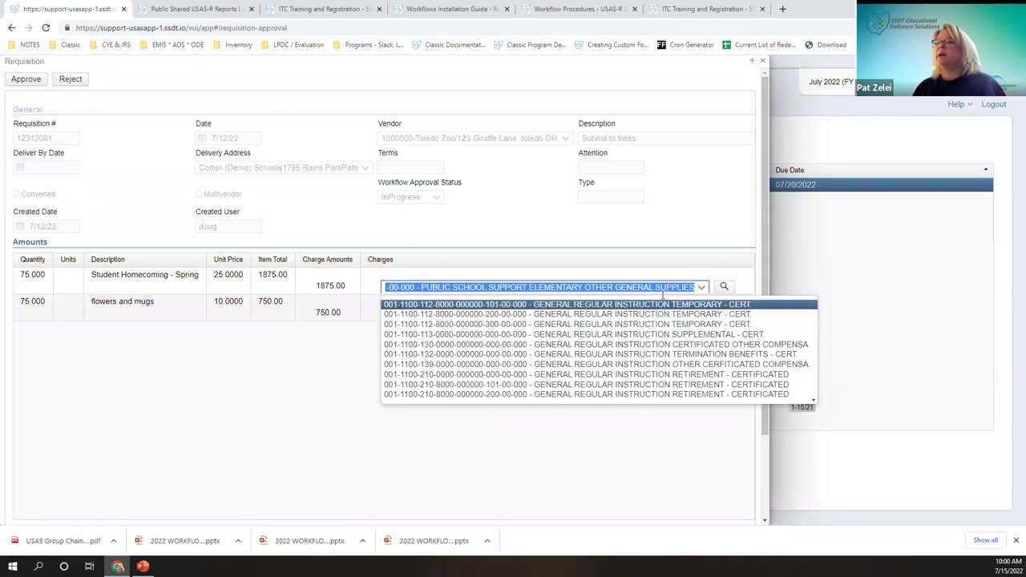
pyautogui.click(678, 345)
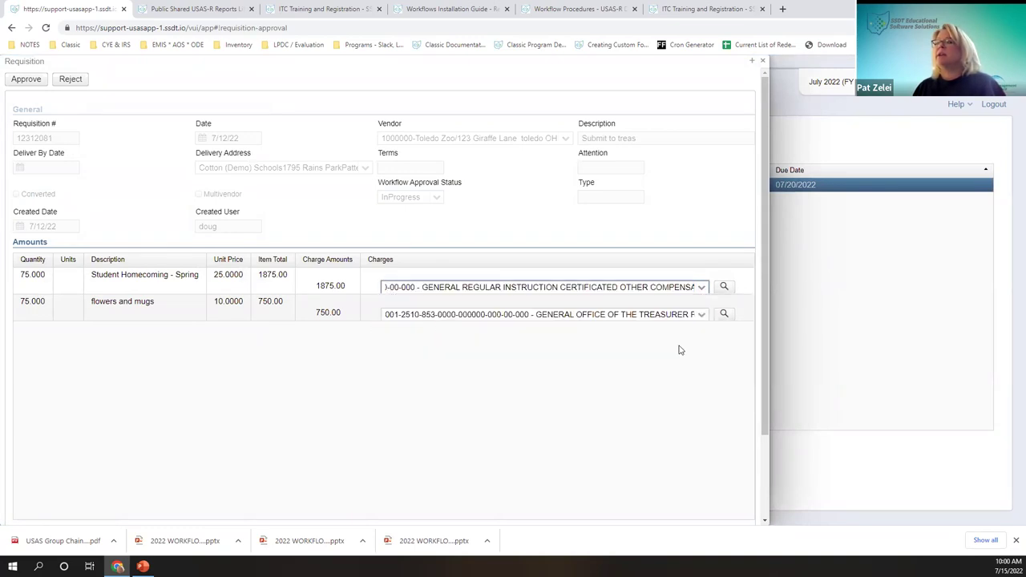
pyautogui.click(24, 79)
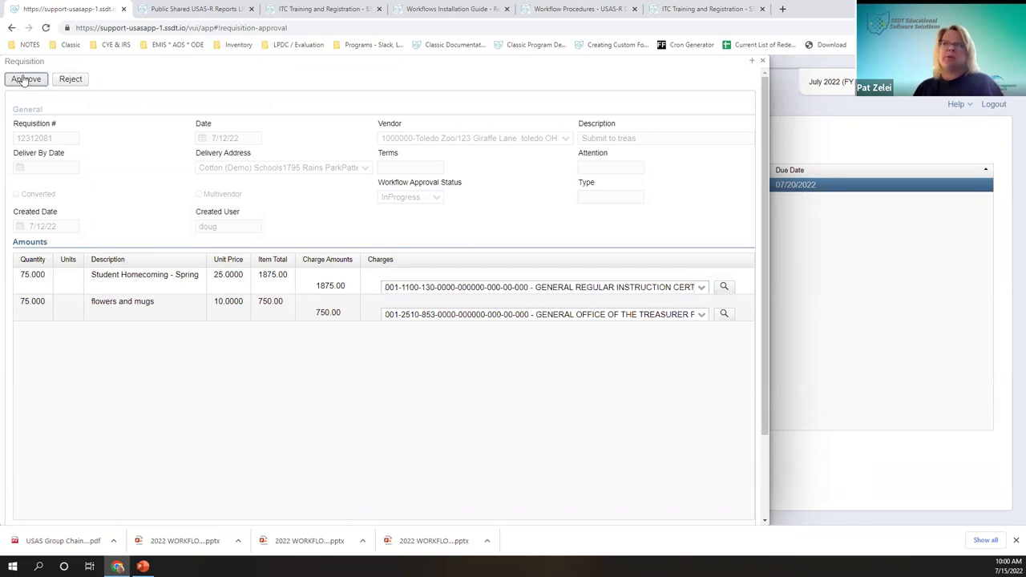